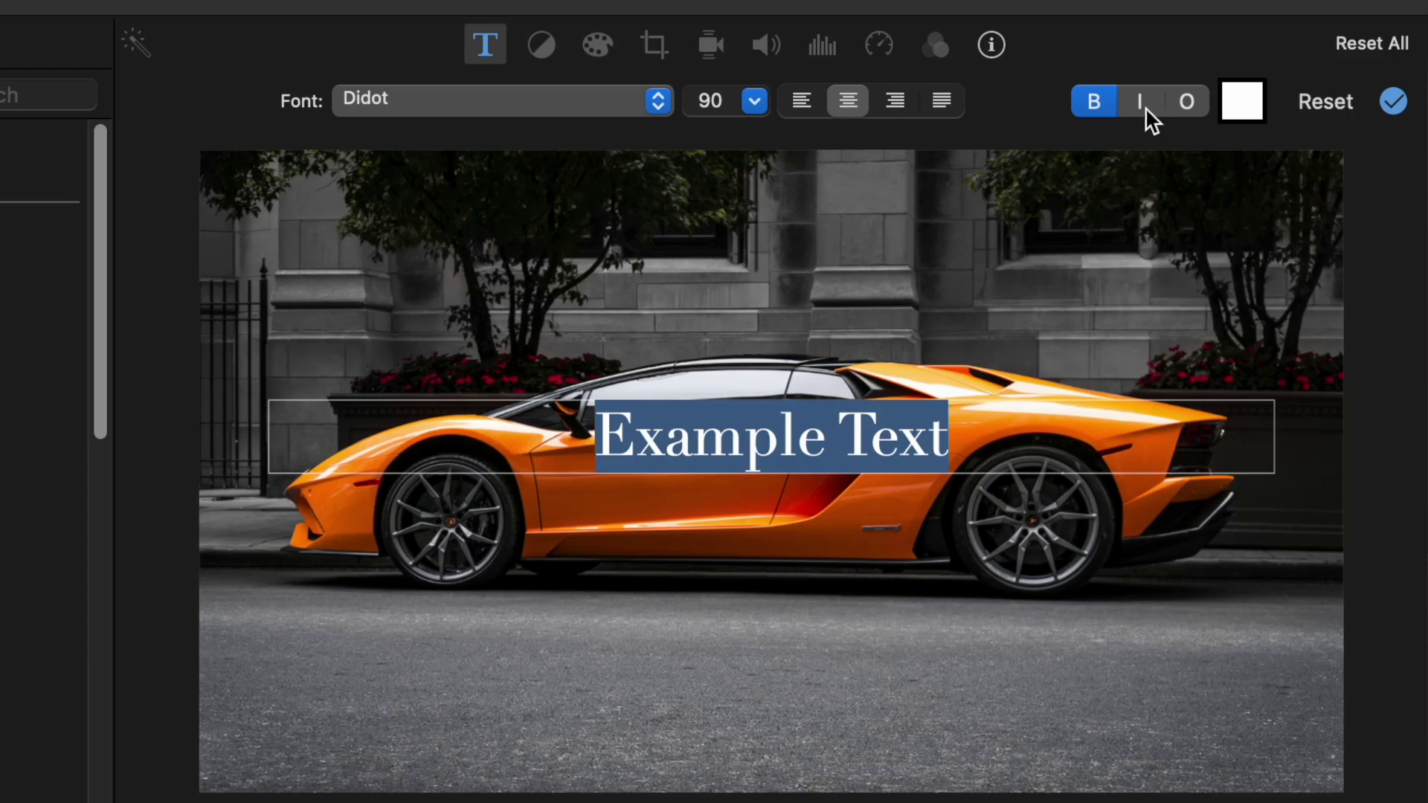
# Toggle bold on the Example Text title and move the playhead further along the title clip
pyautogui.click(1095, 104)
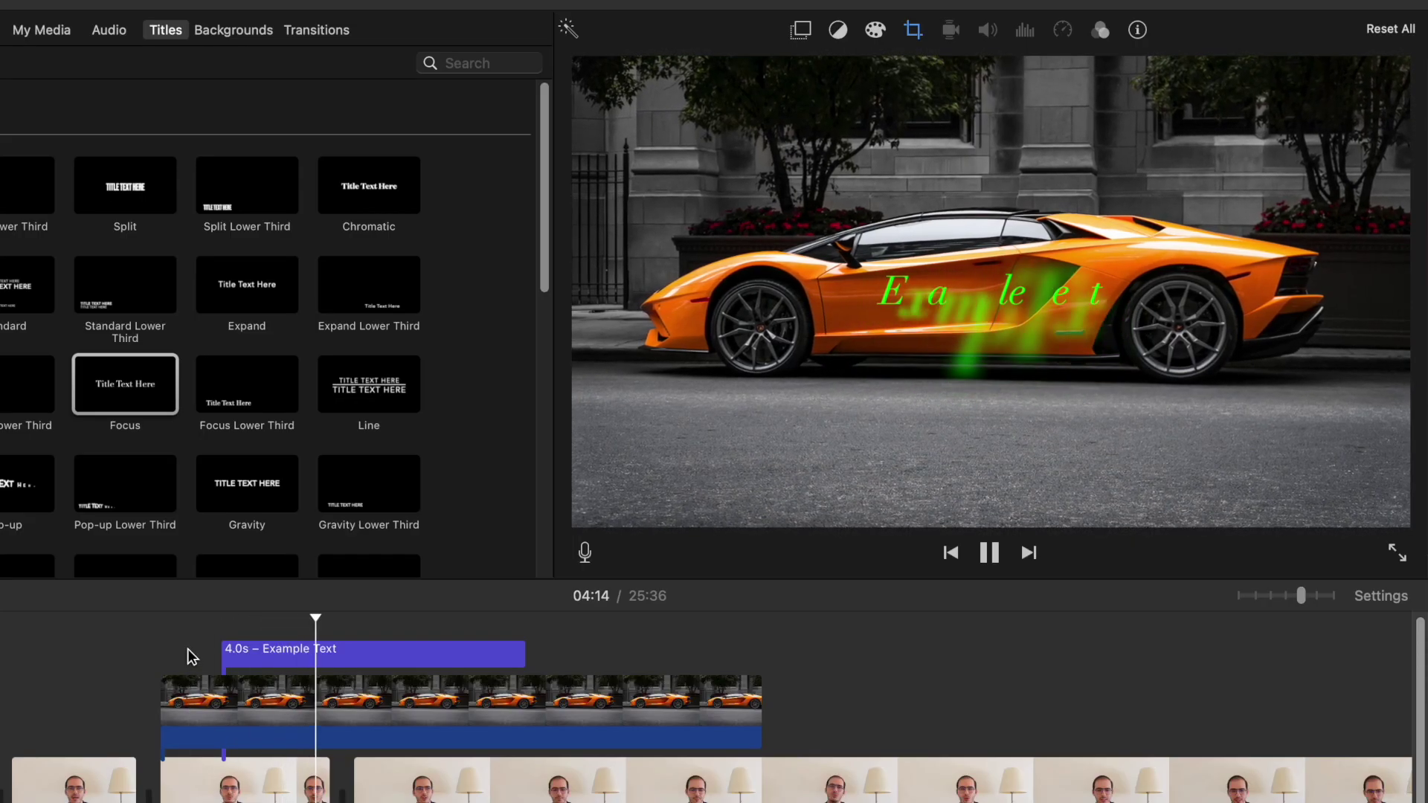
pyautogui.click(388, 653)
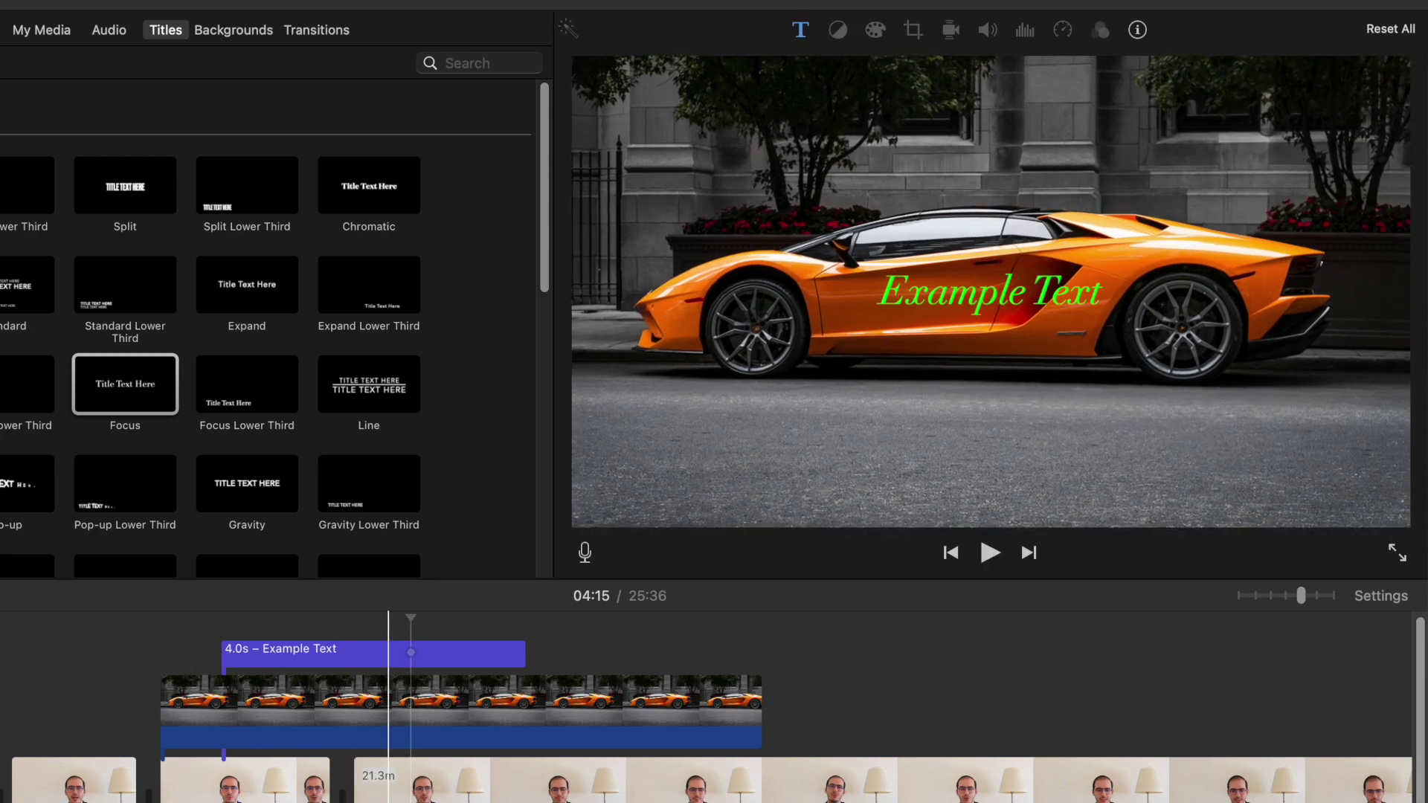
pyautogui.click(416, 781)
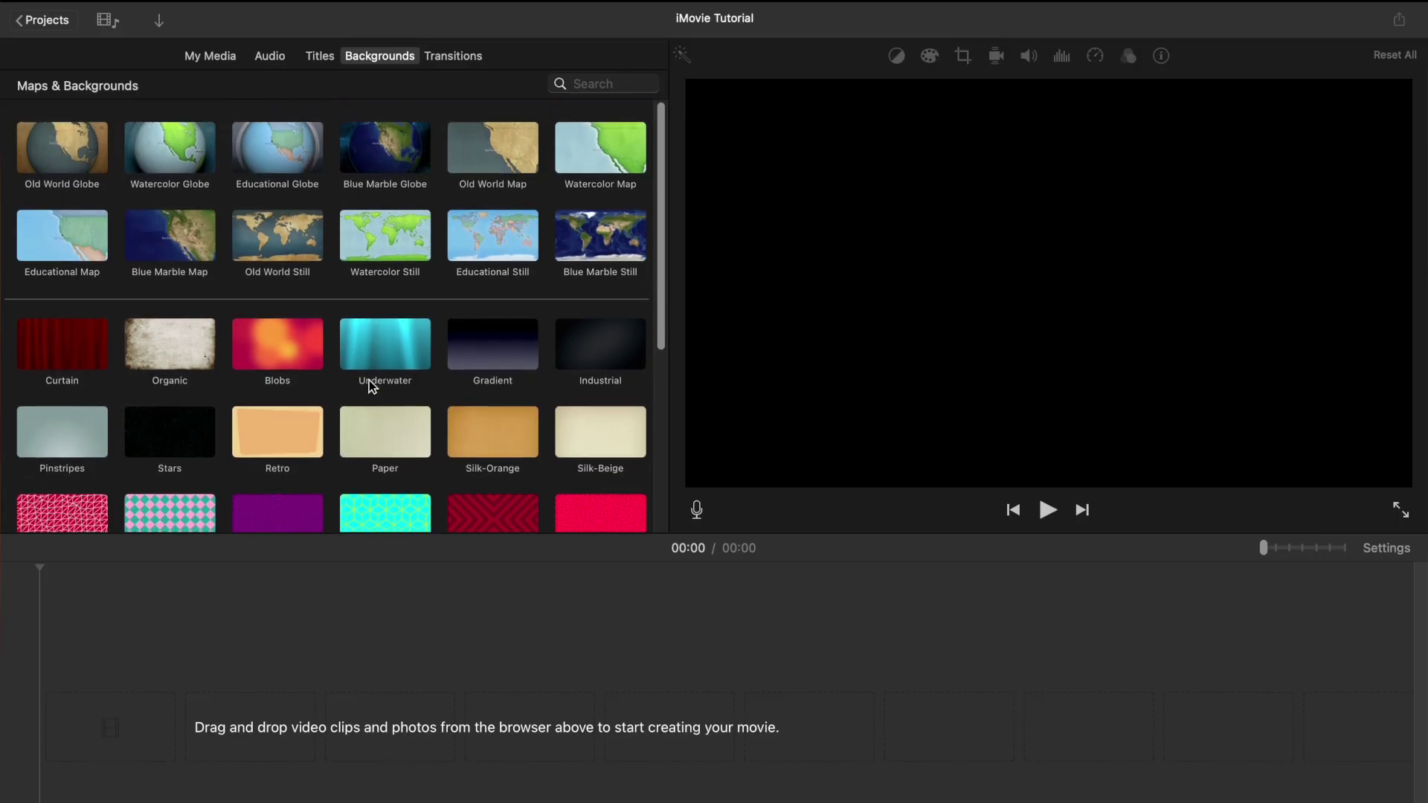
# Browse the available maps and backgrounds, from the globes to the solid colours
pyautogui.scroll(-5, 369, 381)
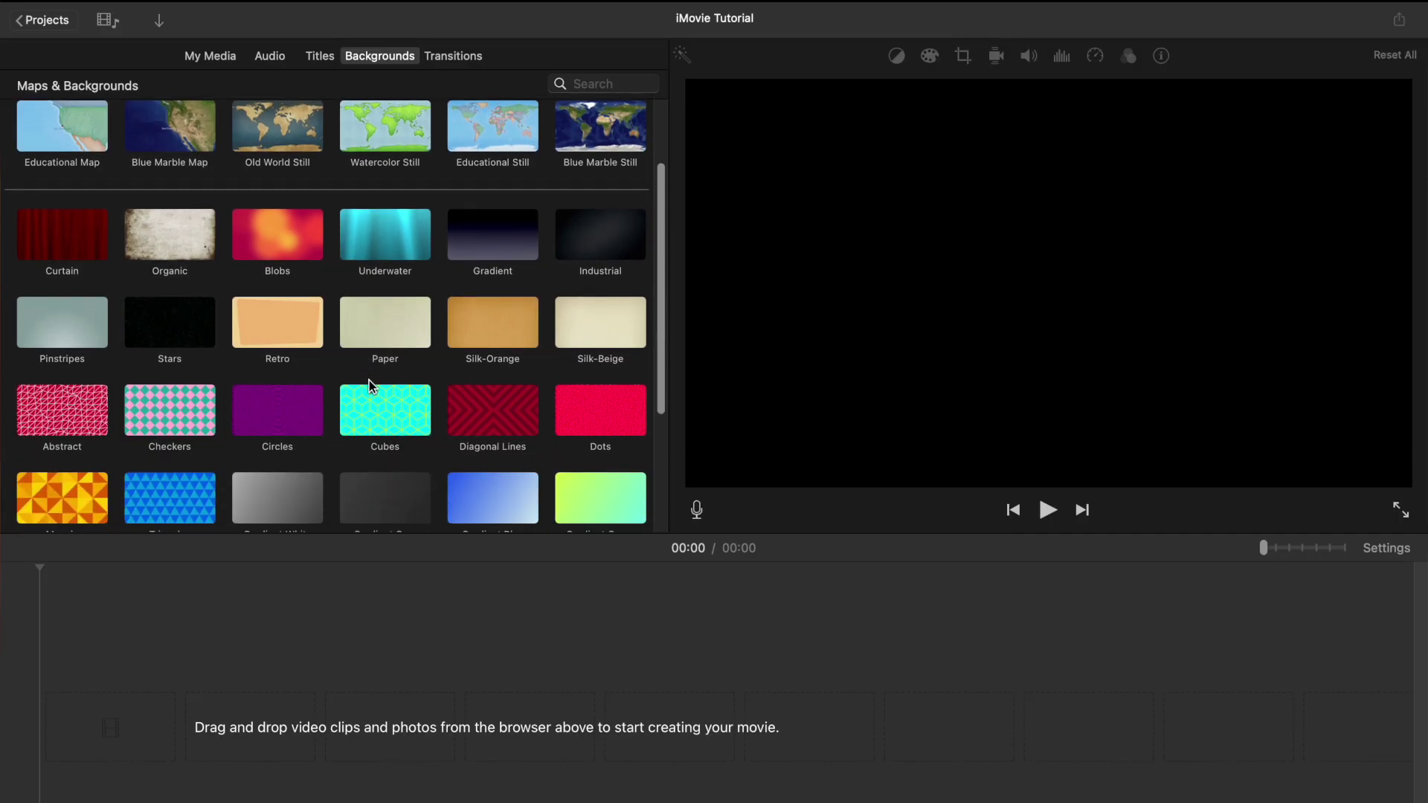
pyautogui.scroll(-2, 369, 381)
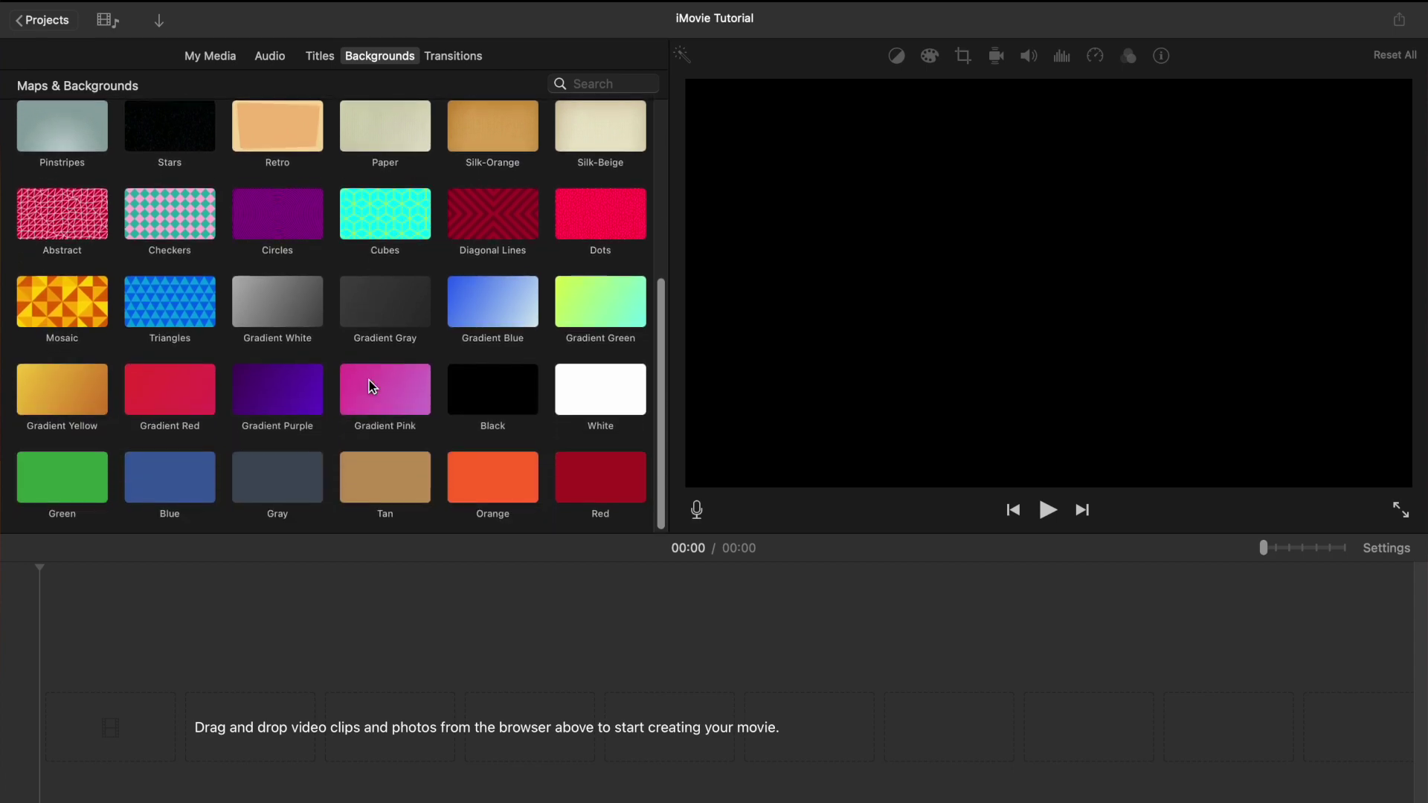
pyautogui.scroll(6, 369, 381)
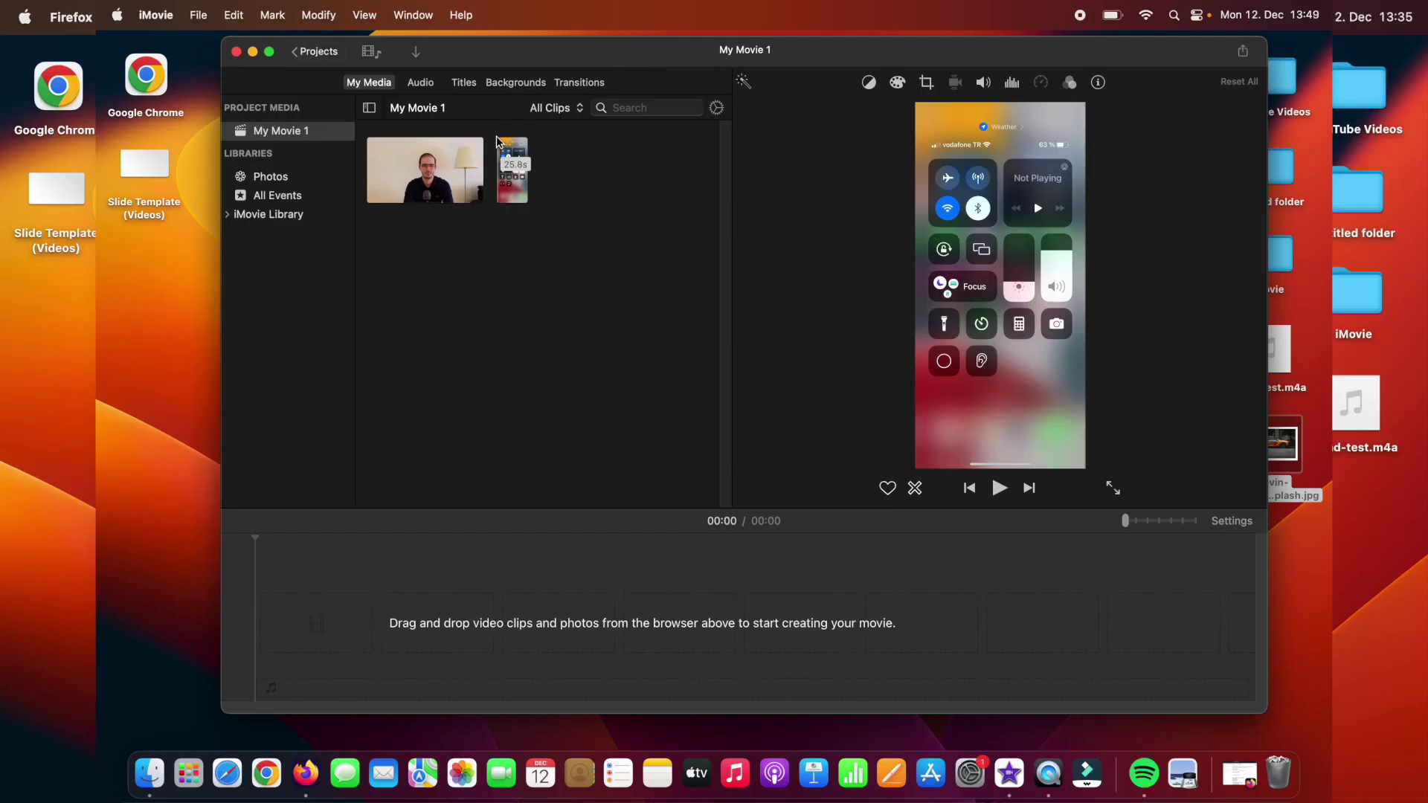
# Import sound-test.m4a and the orange car photo from the desktop into the My Movie 1 media
pyautogui.moveTo(609, 52); pyautogui.dragTo(580, 143)
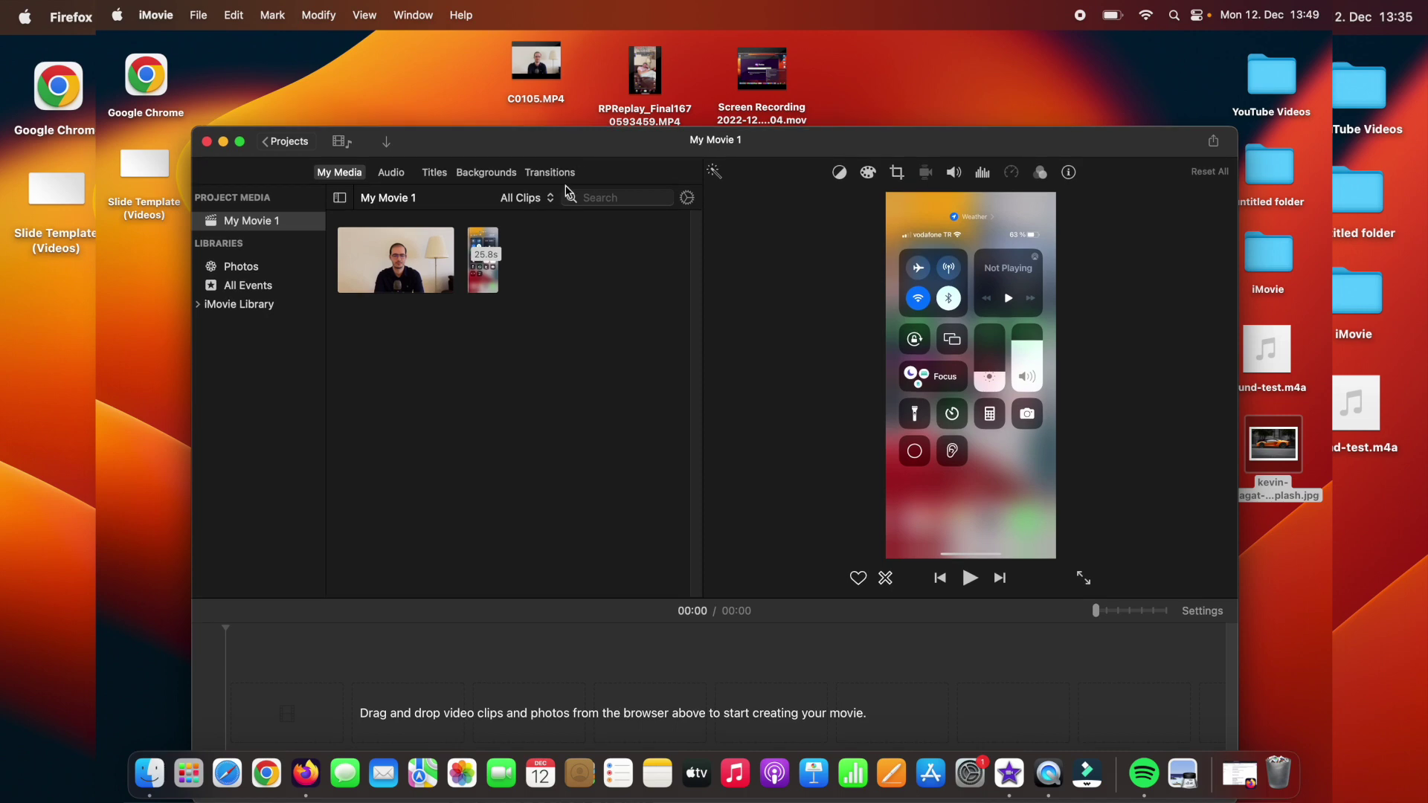
pyautogui.moveTo(582, 152); pyautogui.dragTo(566, 59)
pyautogui.moveTo(1262, 352)
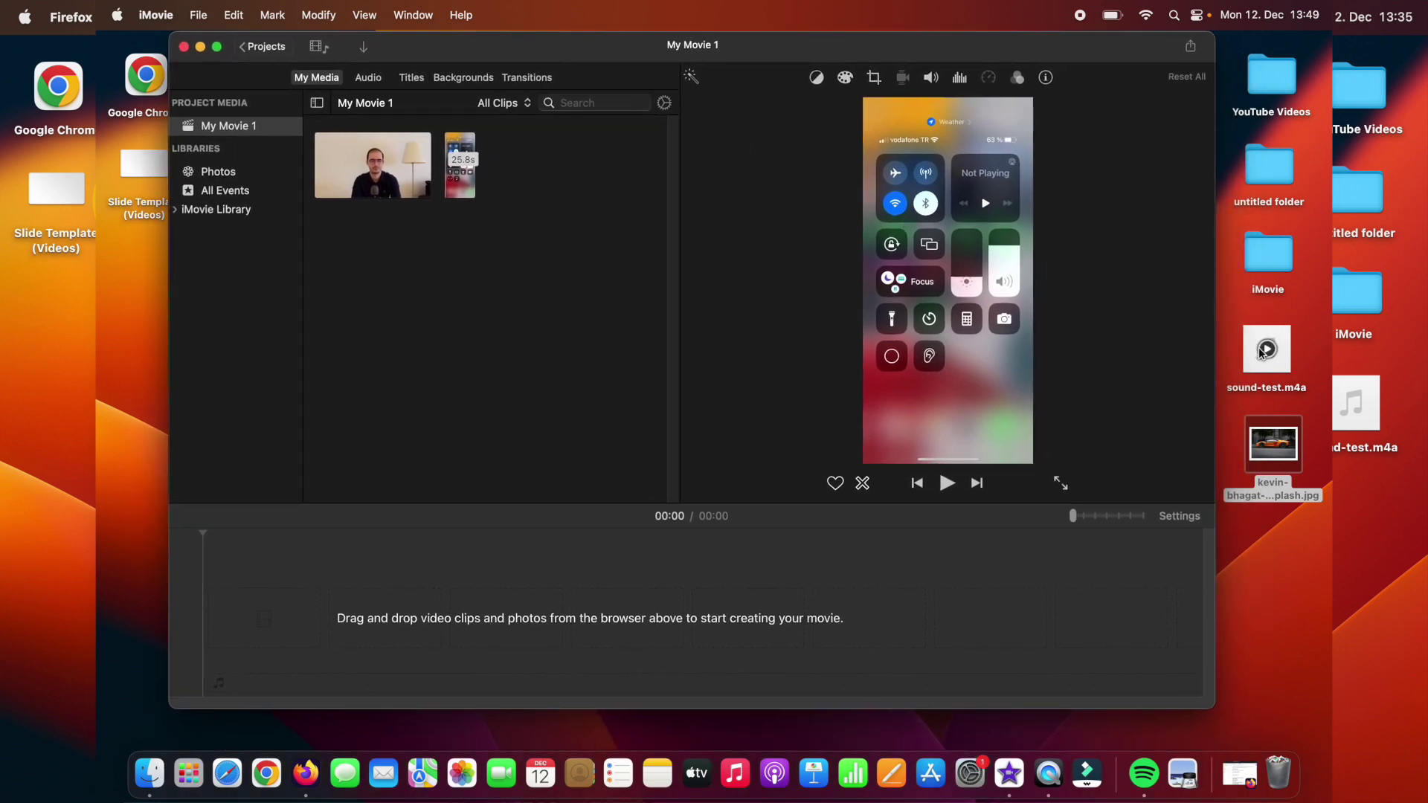
pyautogui.moveTo(1262, 372); pyautogui.dragTo(532, 265)
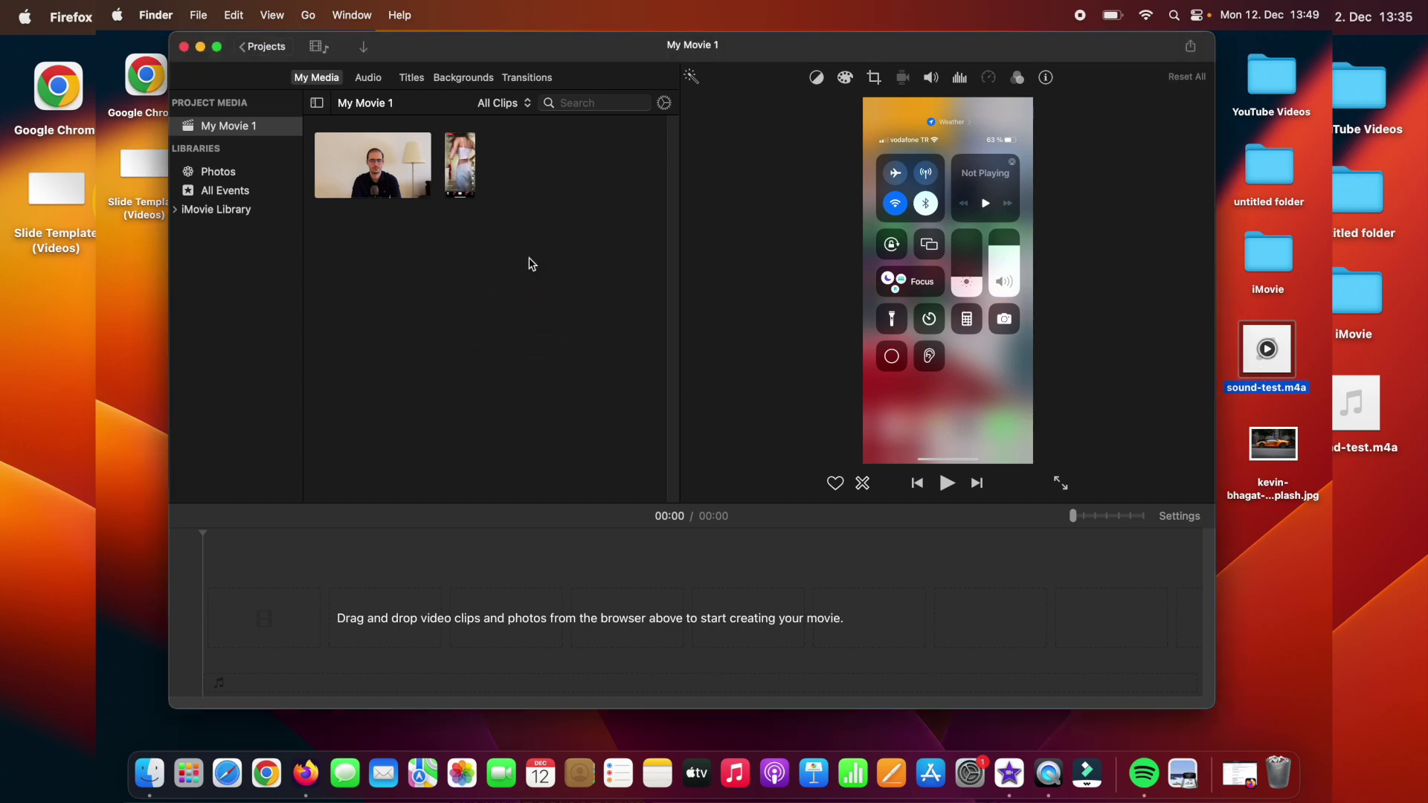
pyautogui.moveTo(1285, 445); pyautogui.dragTo(485, 288)
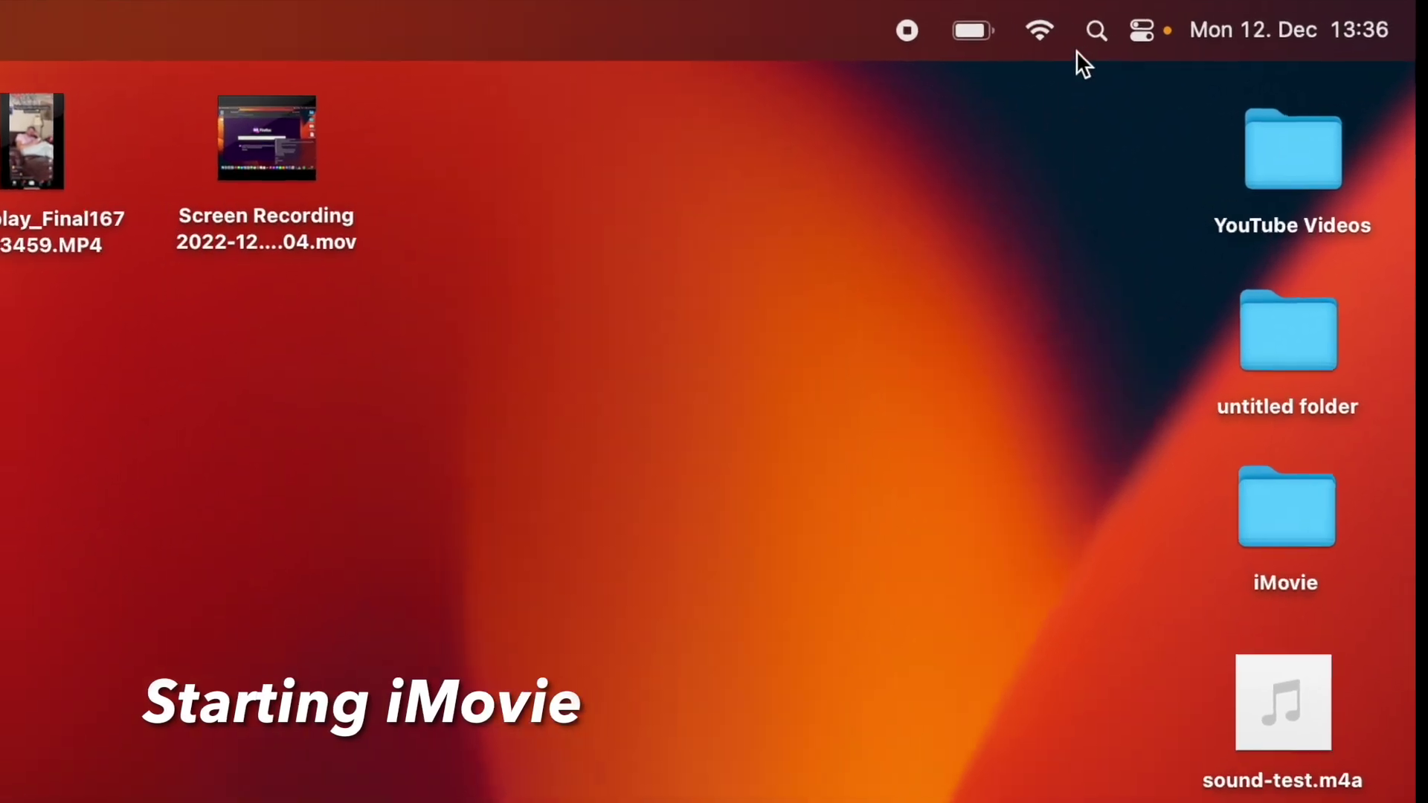
# Search the Mac for "imovie" and launch the iMovie application
pyautogui.click(1060, 35)
pyautogui.write('imov')
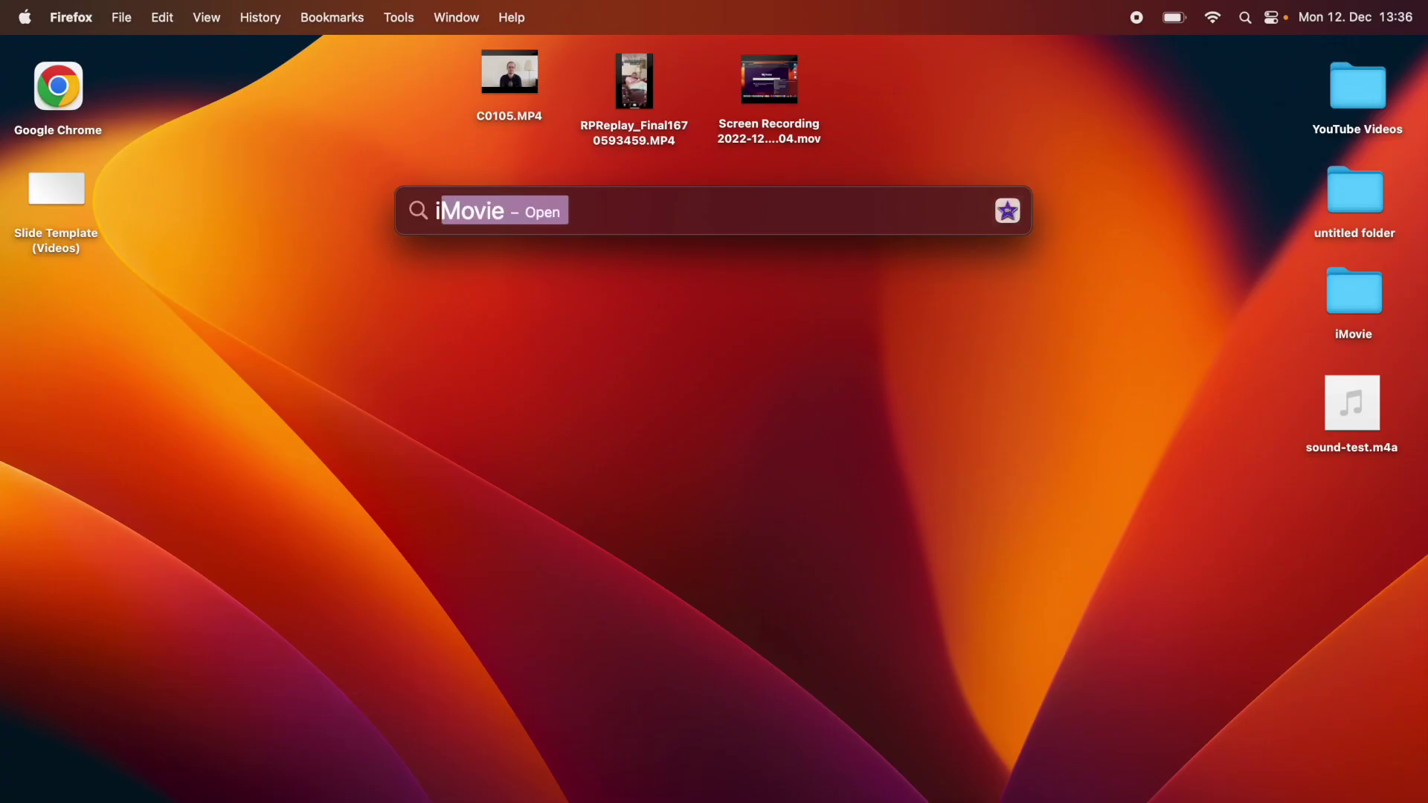
pyautogui.write('ie')
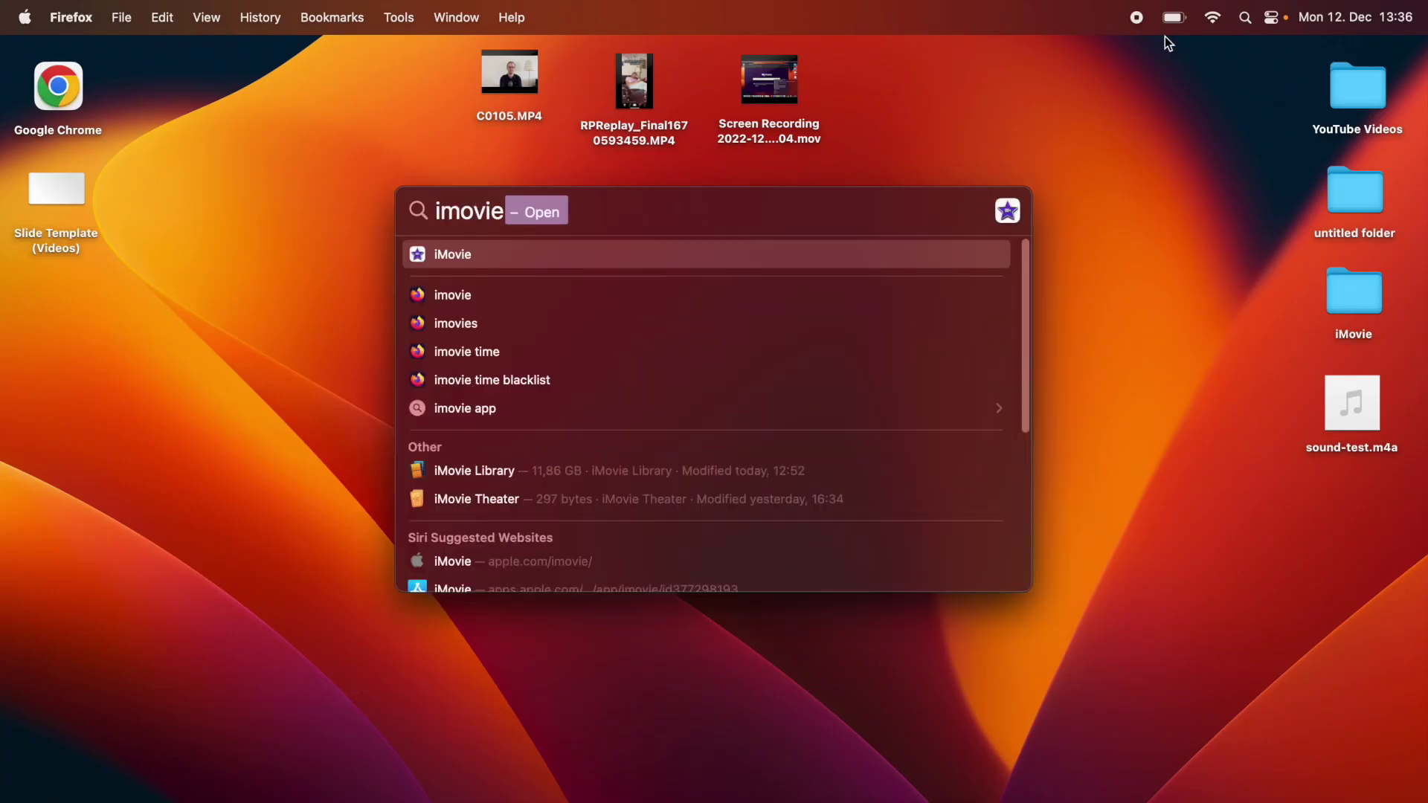
pyautogui.press('cmd+a')
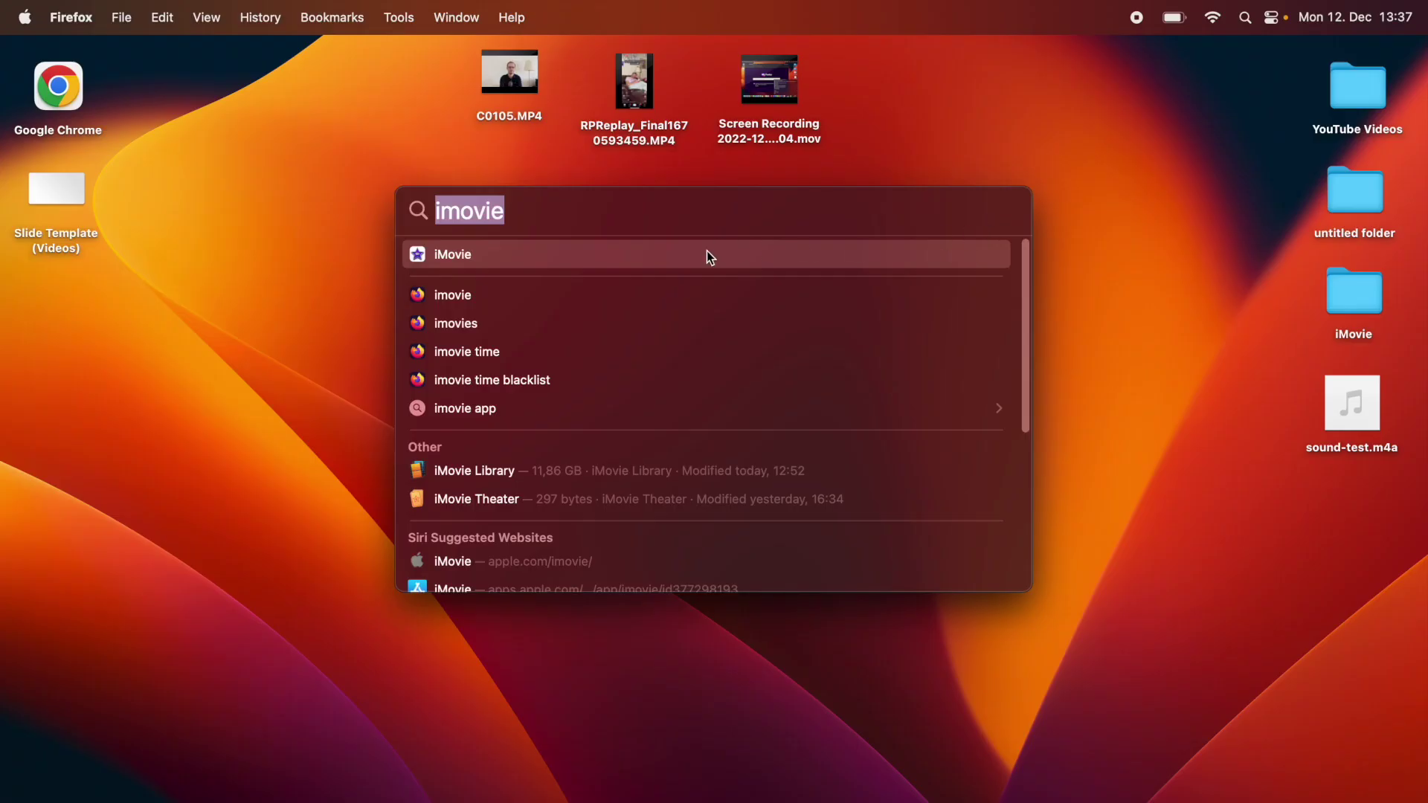
pyautogui.click(708, 253)
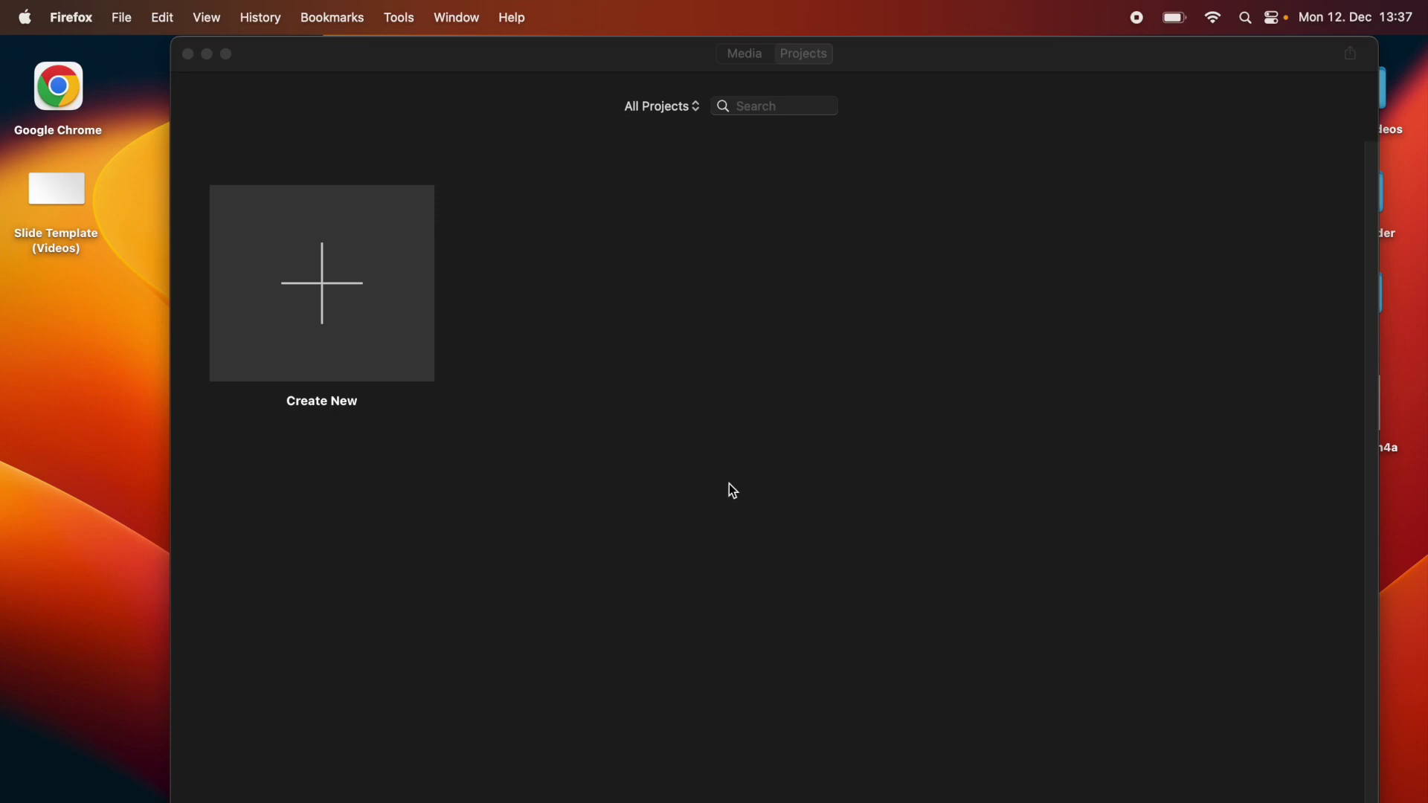
# Create a new Movie project and show its window in full screen
pyautogui.click(326, 289)
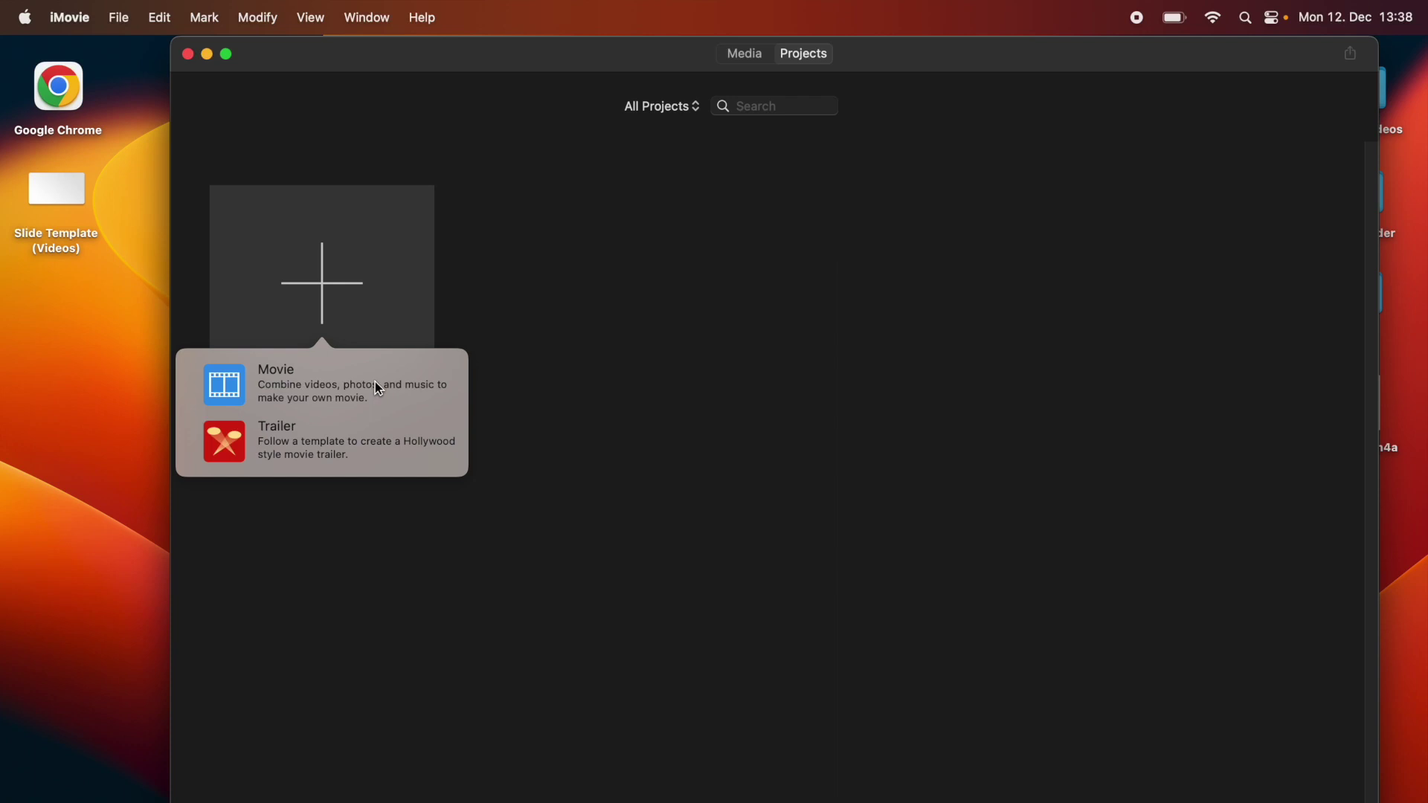
pyautogui.click(287, 381)
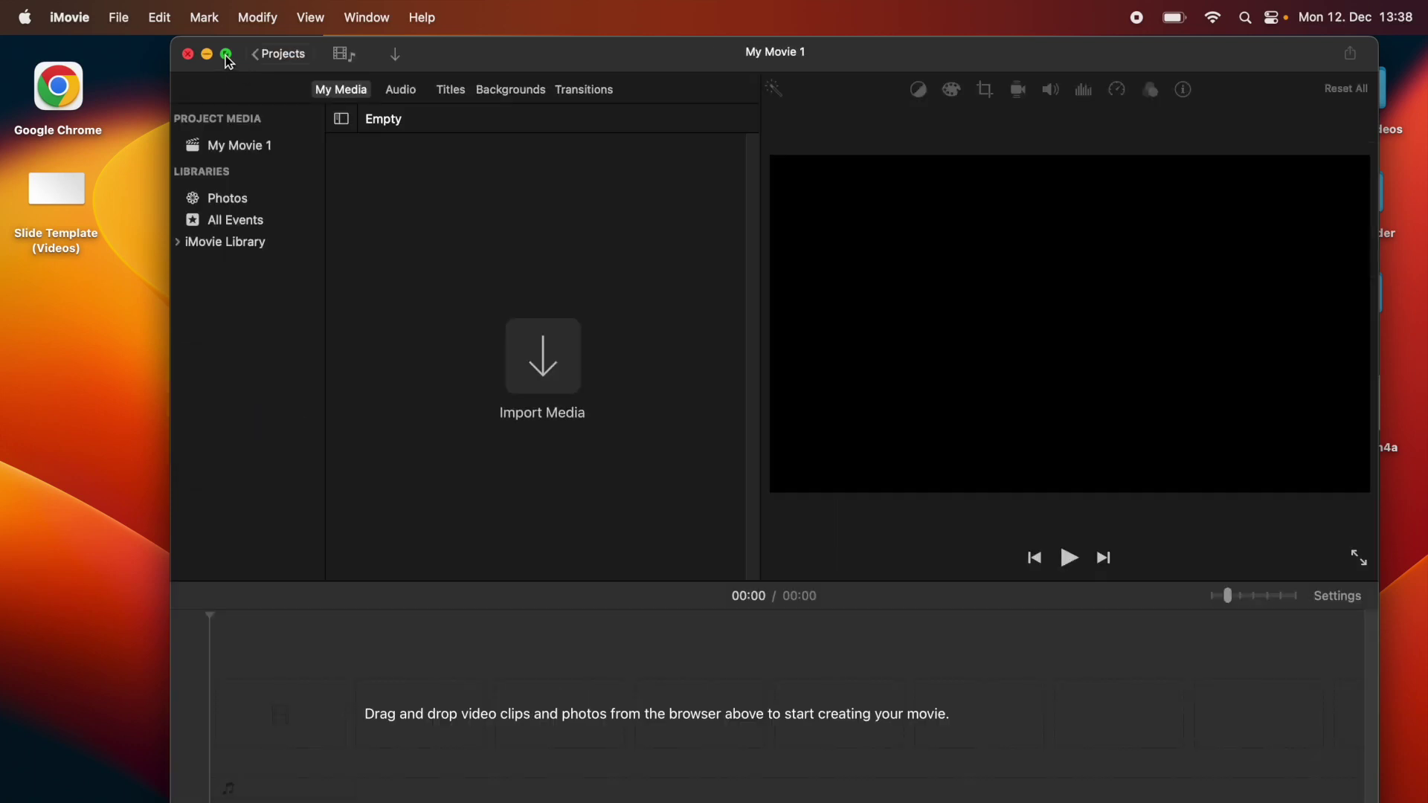
pyautogui.click(229, 63)
# Leave full screen to view the media files on the desktop behind the window, and return to full screen
pyautogui.press('ctrl+super+f')
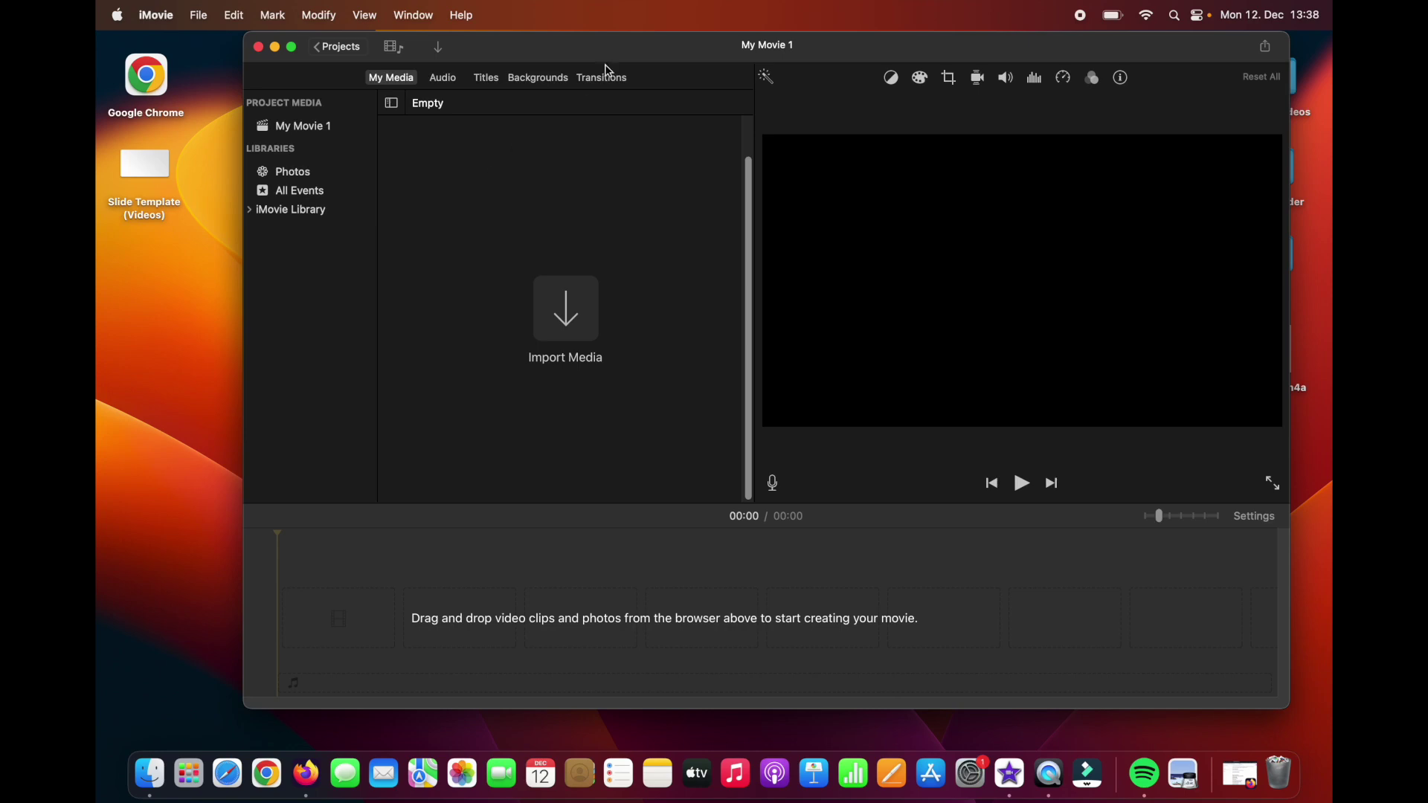
pyautogui.moveTo(605, 66); pyautogui.dragTo(520, 318)
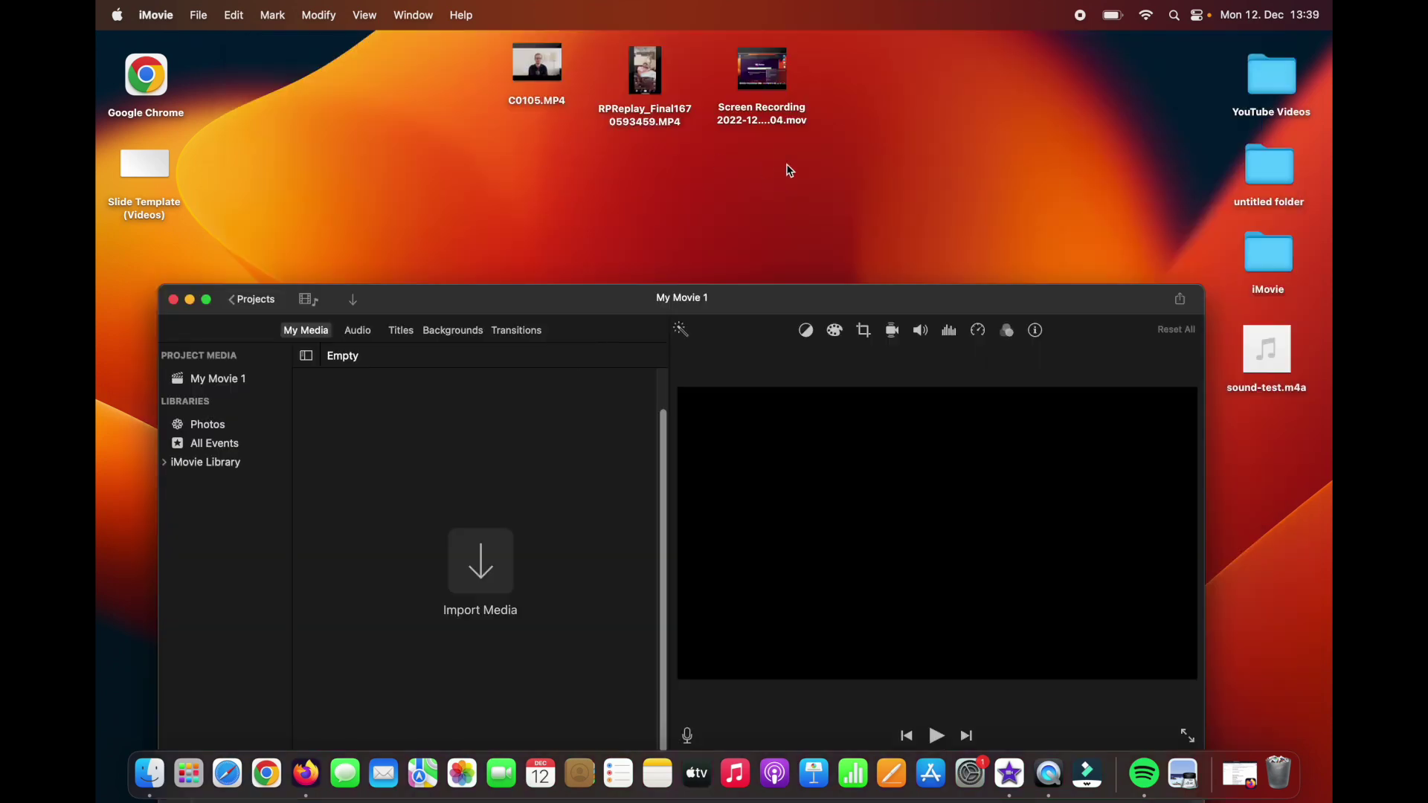
pyautogui.moveTo(589, 307); pyautogui.dragTo(692, 70)
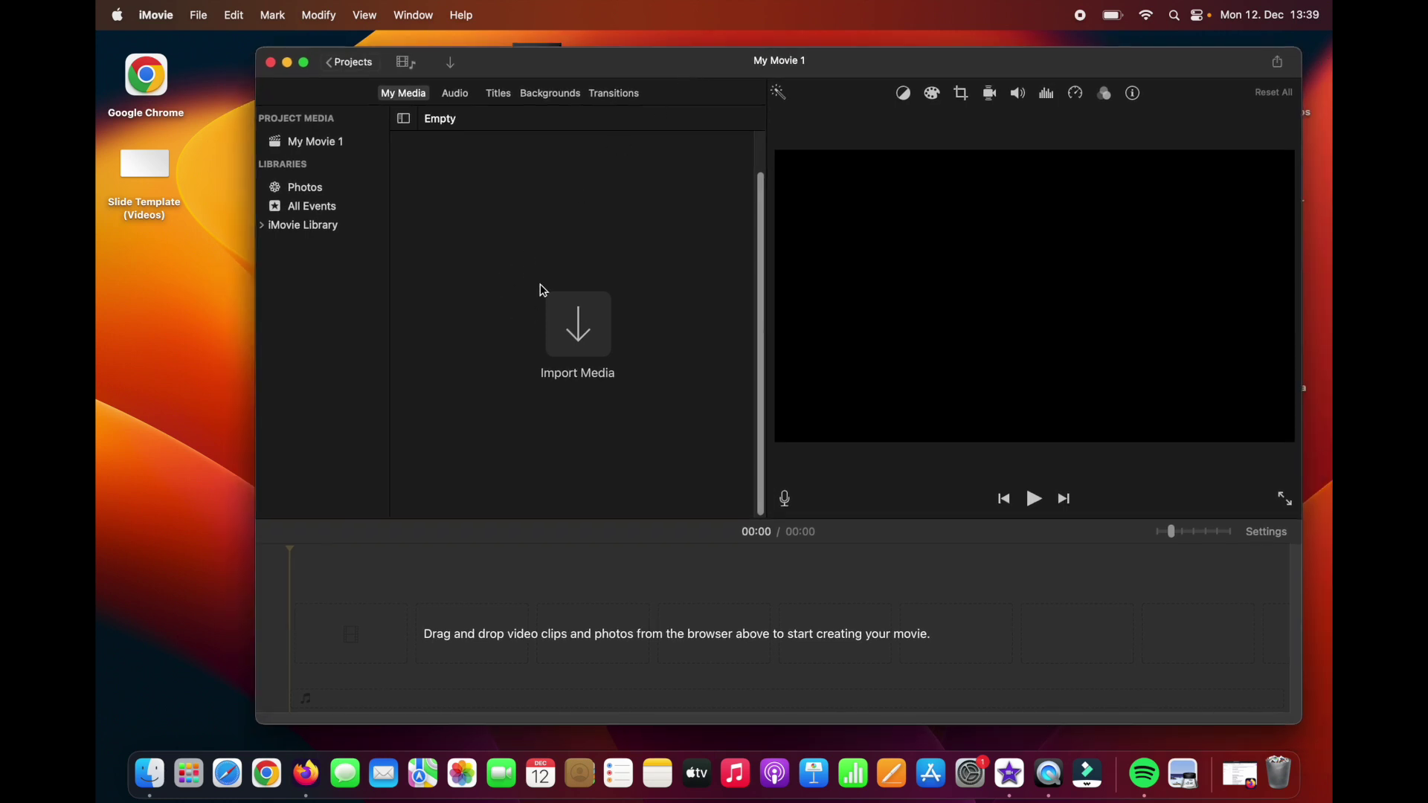
pyautogui.press('ctrl+super+f')
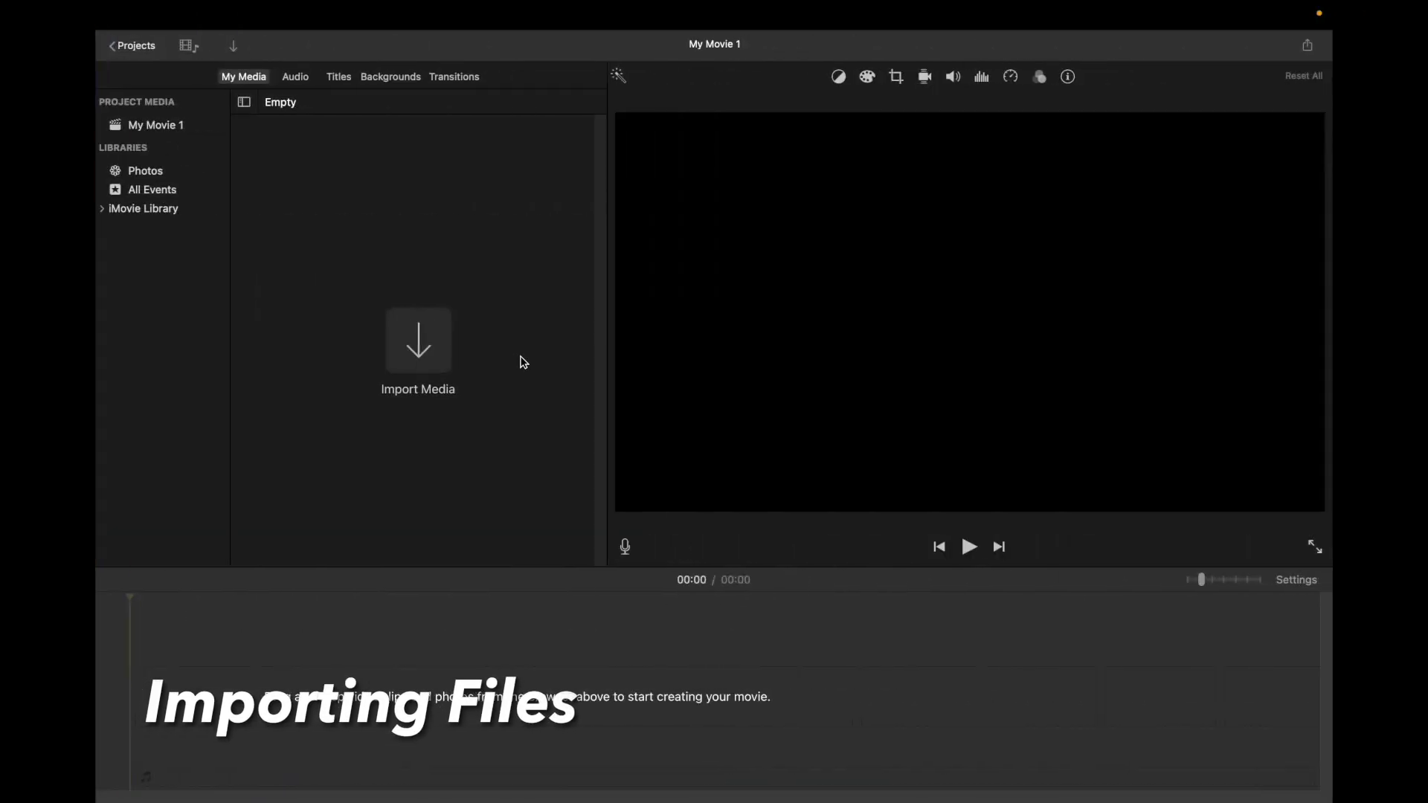
# Import RPReplay_Final1670593459.MP4 from the Desktop folder into the project media and select the imported clip
pyautogui.click(419, 342)
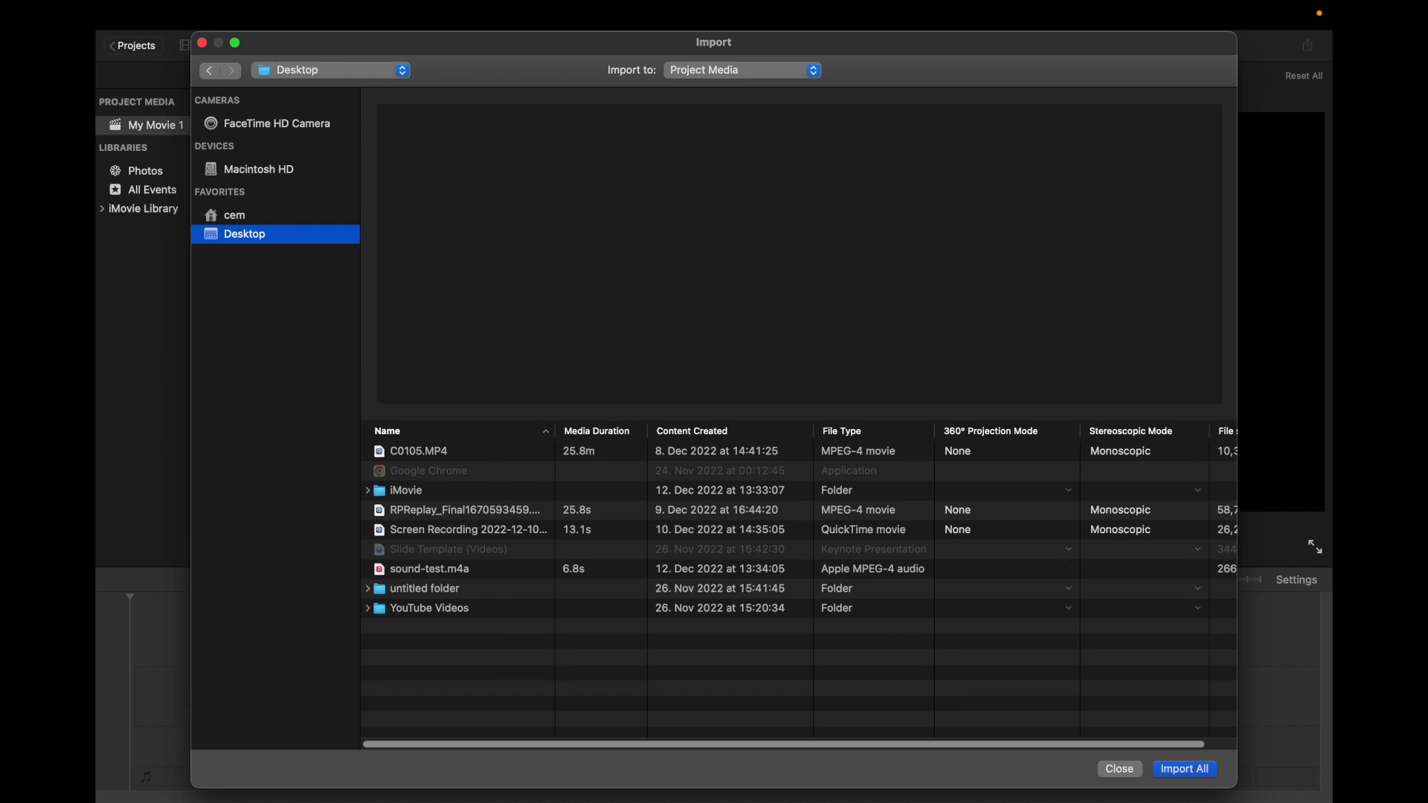
pyautogui.click(449, 514)
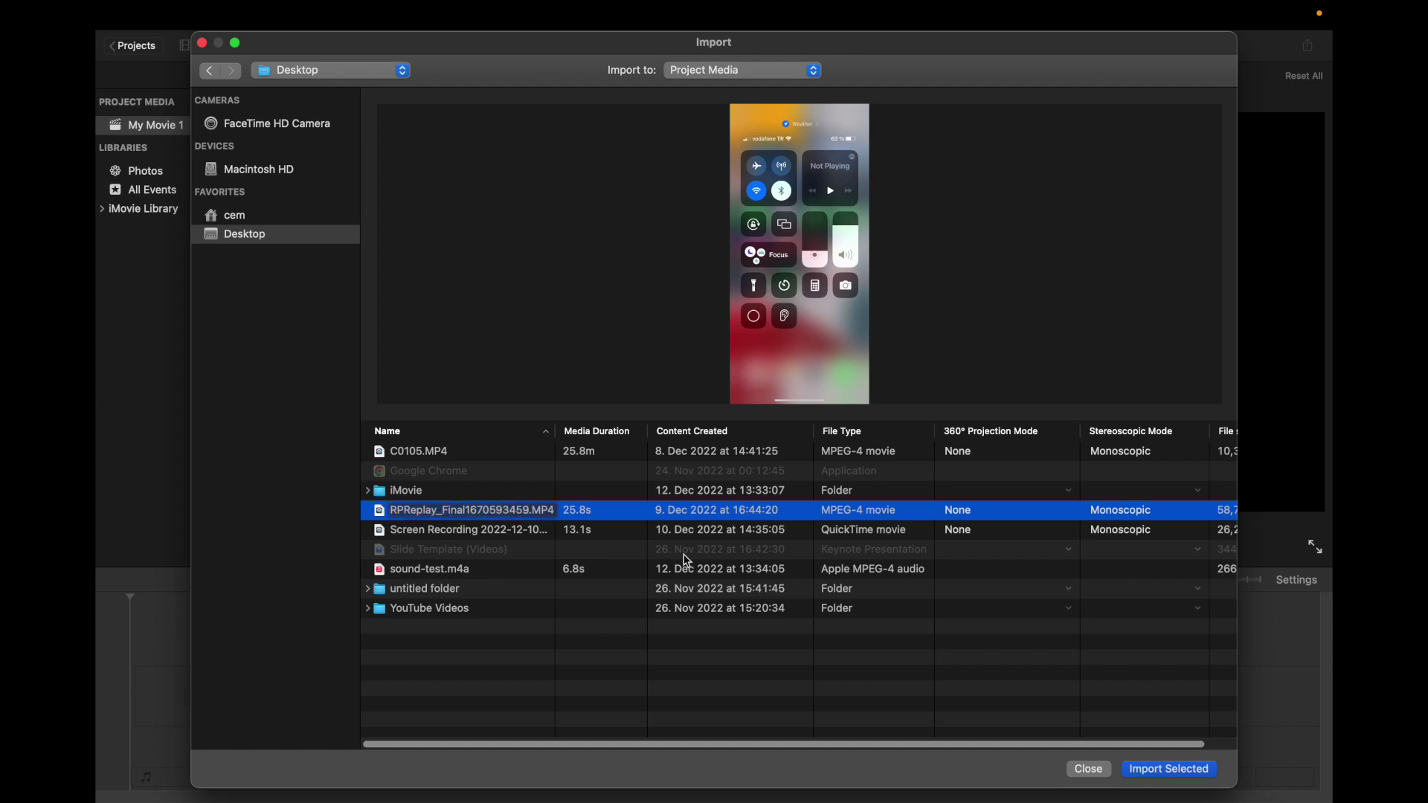
pyautogui.click(1170, 770)
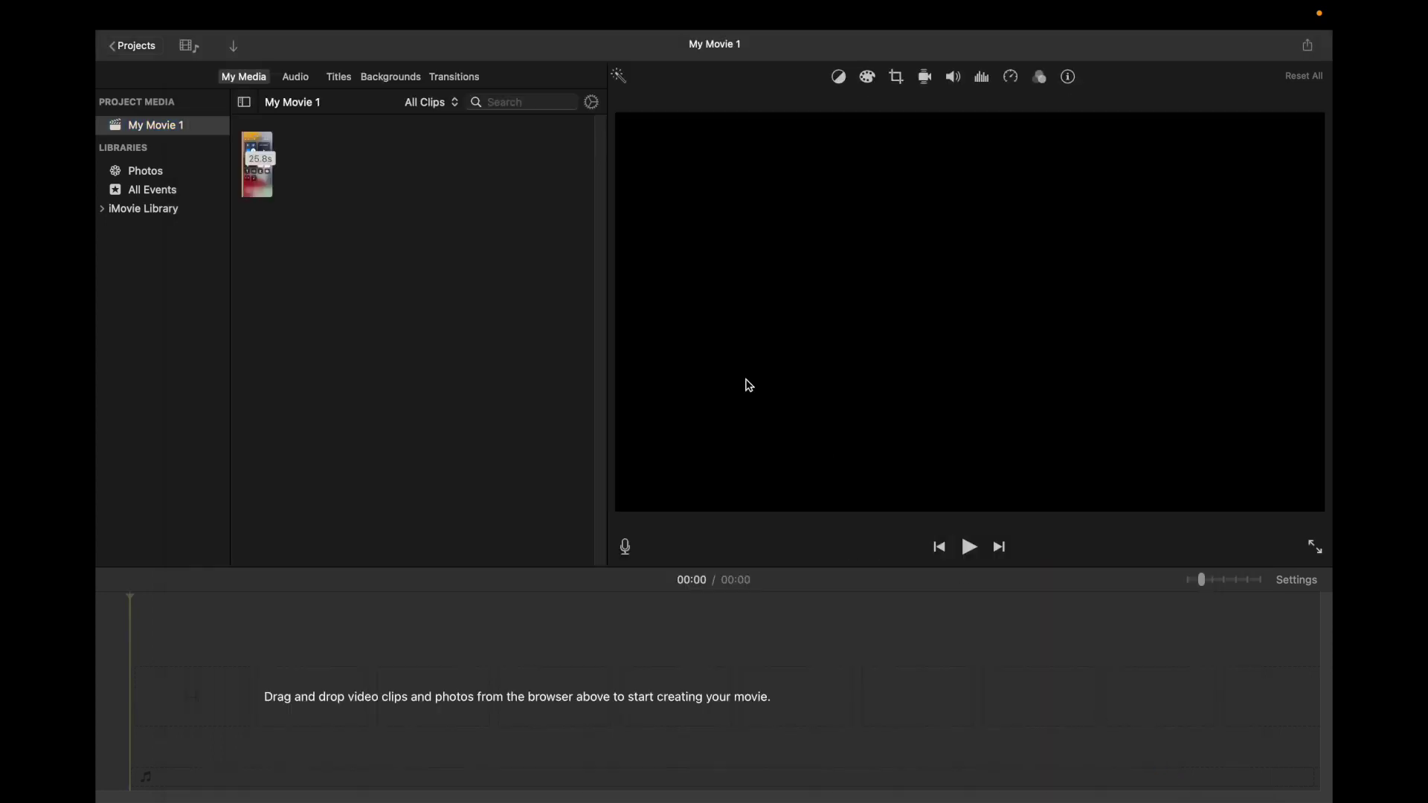
pyautogui.click(255, 171)
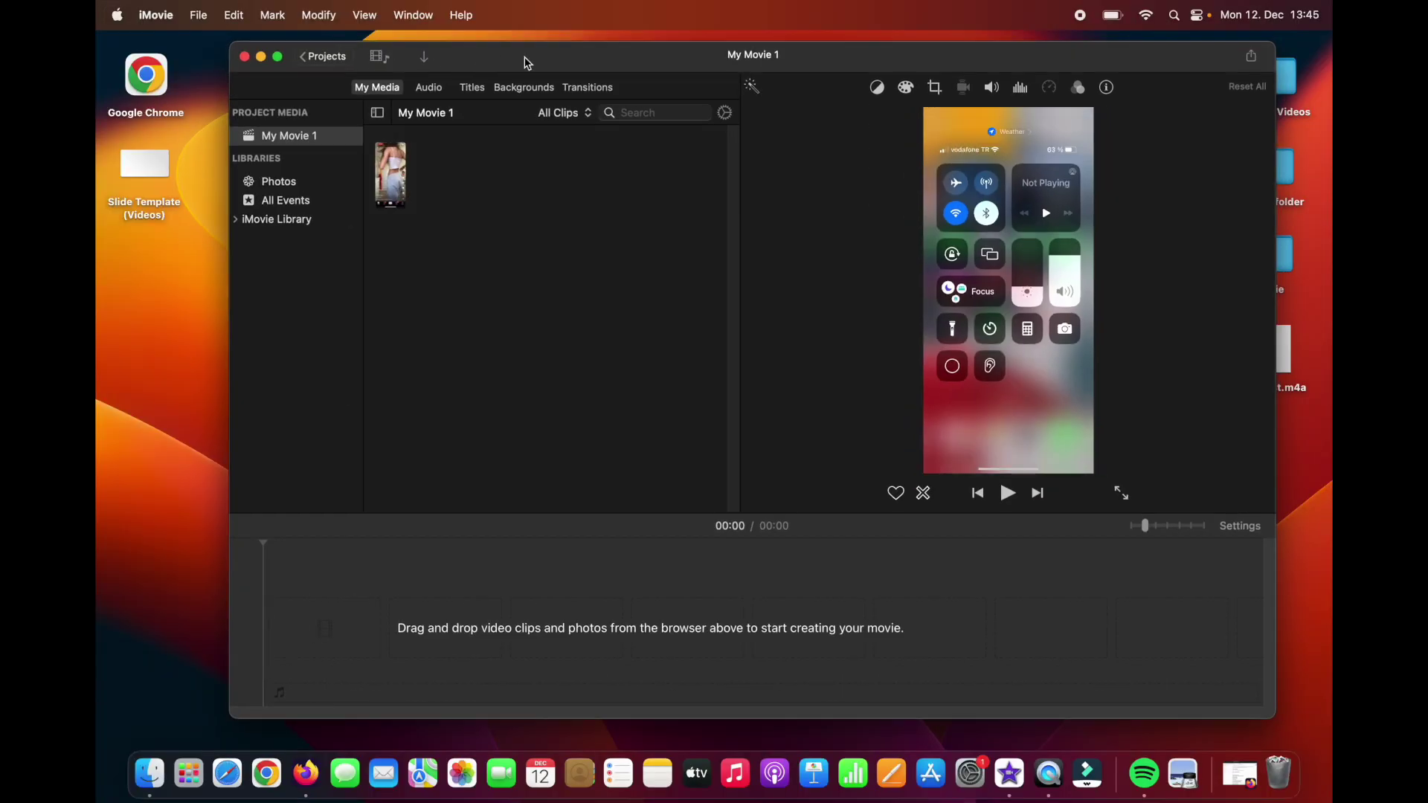
# Place C0105.MP4 from the desktop directly into the project timeline, moving the window aside and back
pyautogui.moveTo(542, 57); pyautogui.dragTo(961, 63)
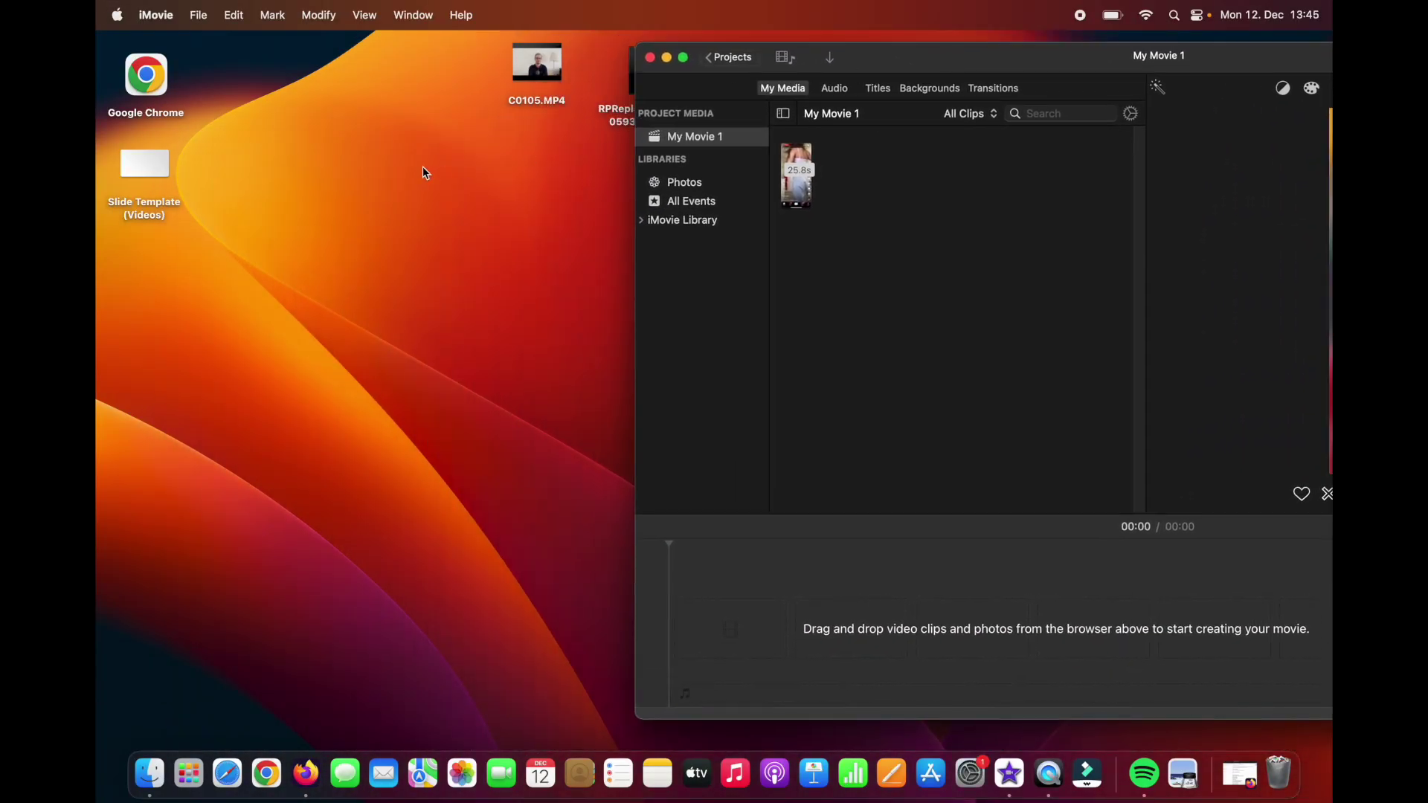
pyautogui.click(596, 144)
pyautogui.click(554, 79)
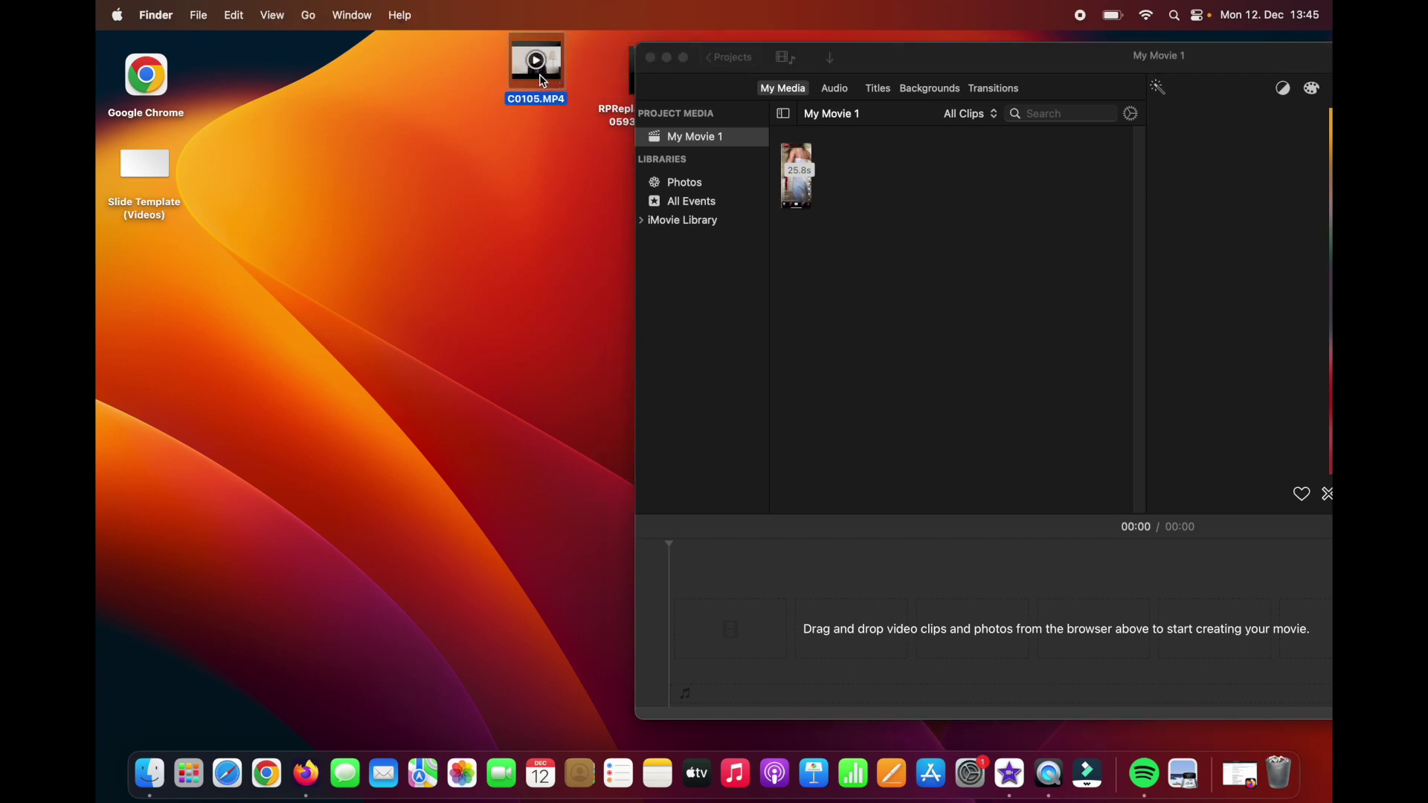
pyautogui.moveTo(543, 82); pyautogui.dragTo(688, 637)
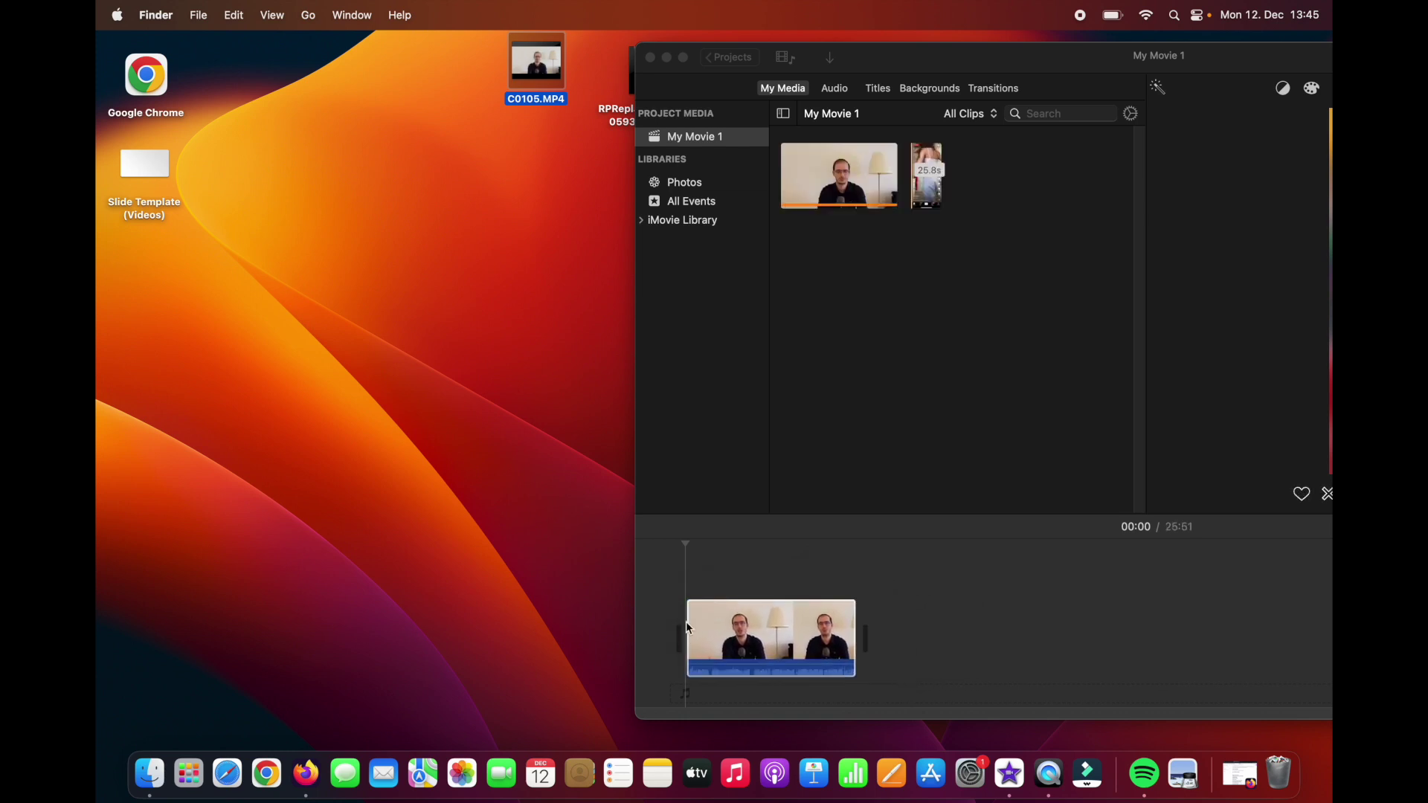
pyautogui.moveTo(992, 61); pyautogui.dragTo(573, 63)
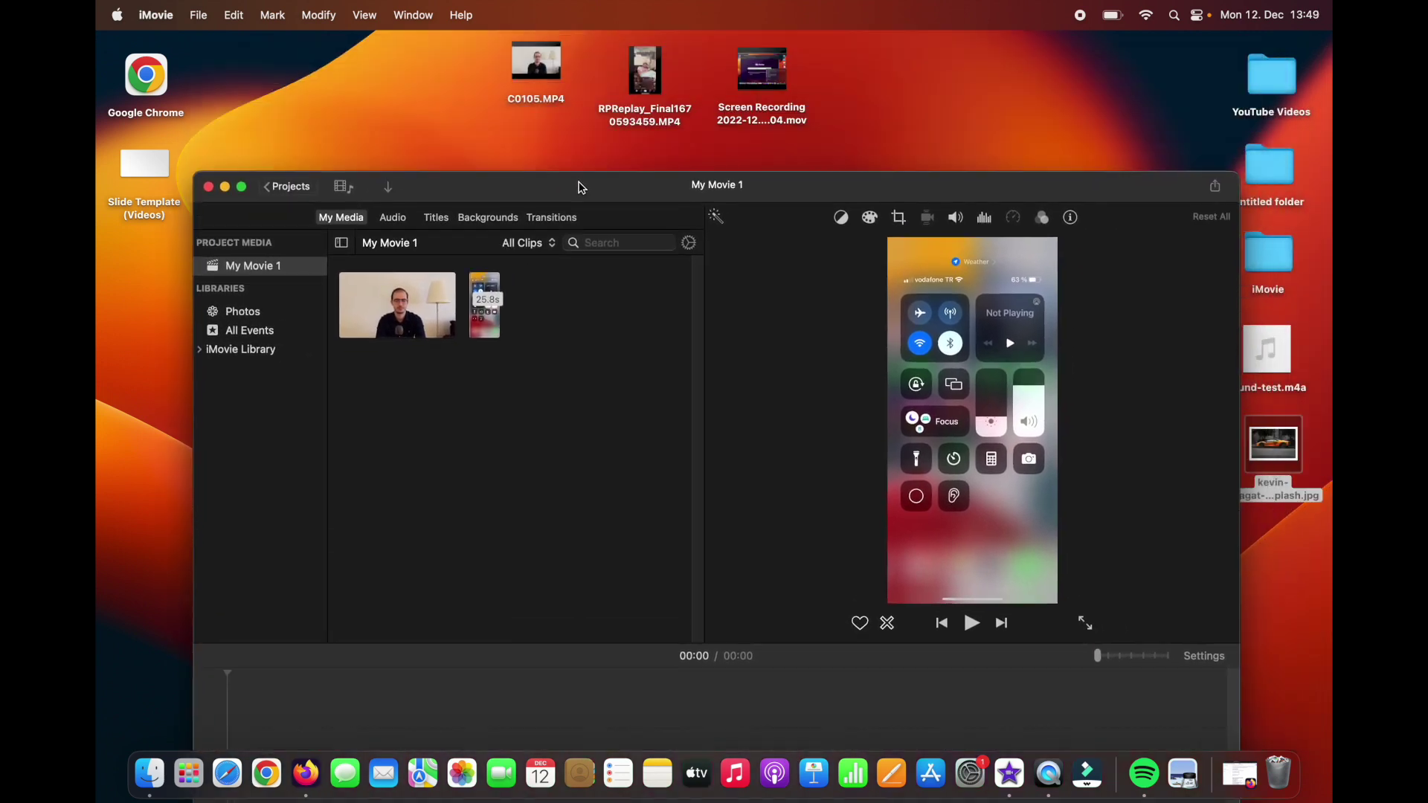
# Add sound-test.m4a and the orange car photo from the desktop to the My Movie 1 media
pyautogui.moveTo(581, 186); pyautogui.dragTo(560, 57)
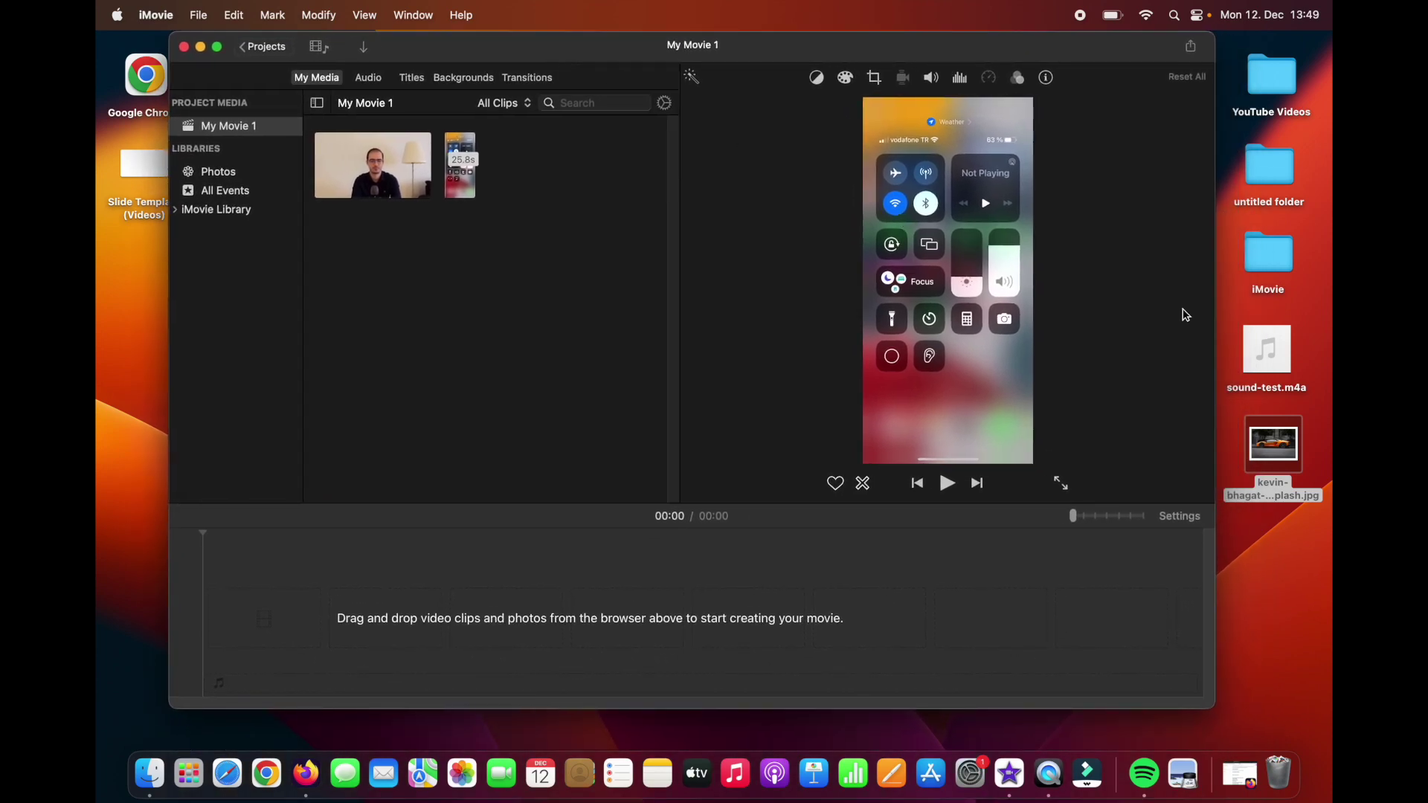
pyautogui.click(1264, 372)
pyautogui.moveTo(1265, 374); pyautogui.dragTo(529, 265)
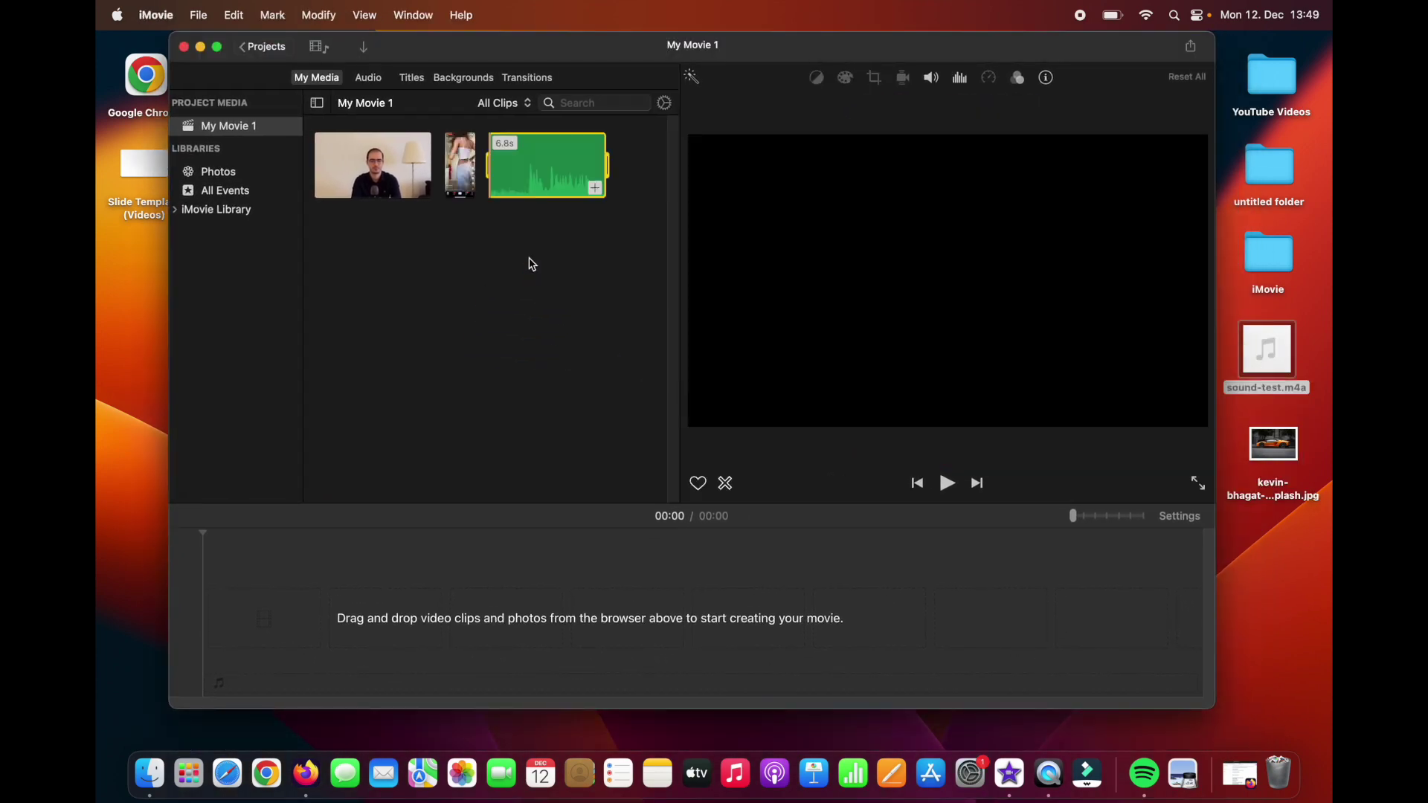
pyautogui.click(1285, 445)
pyautogui.moveTo(1285, 445); pyautogui.dragTo(485, 288)
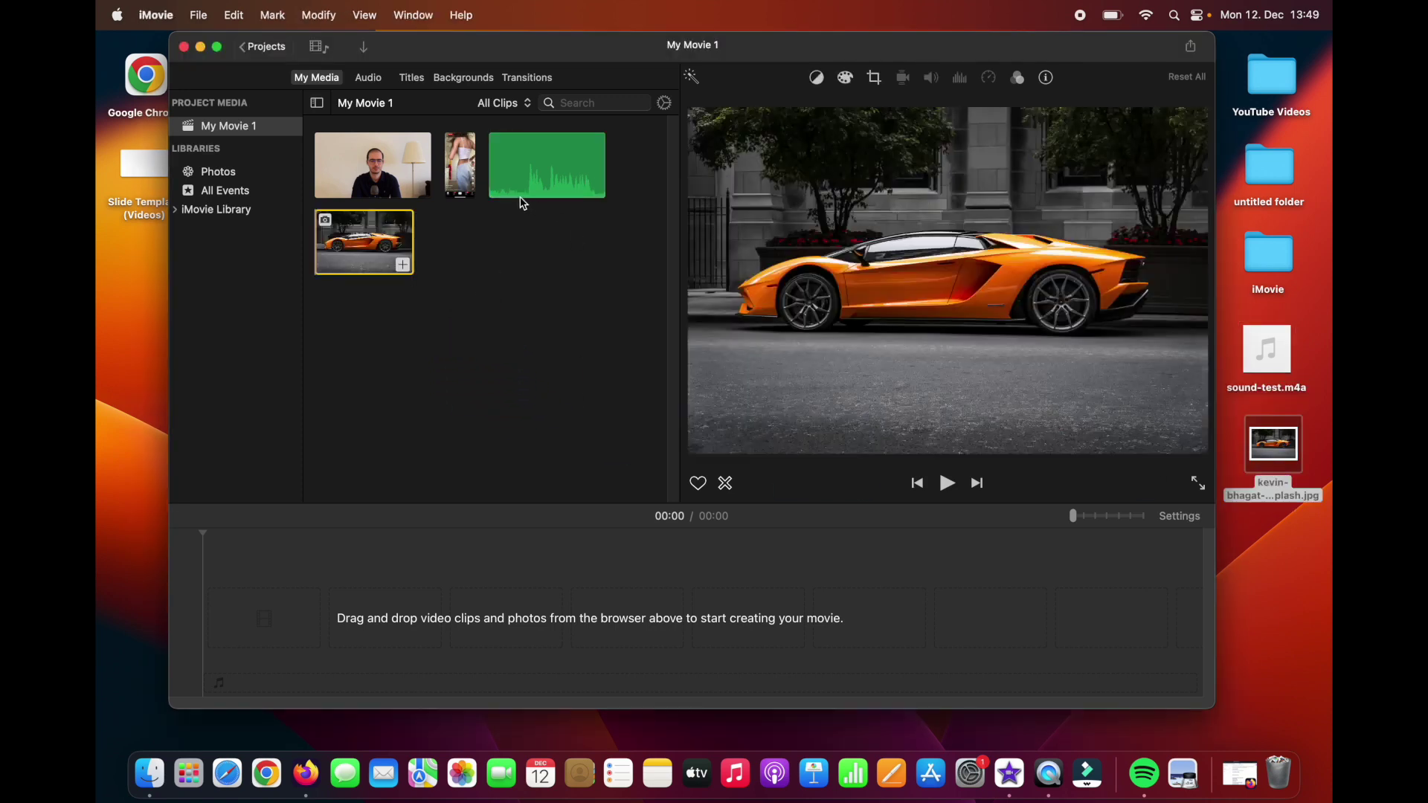
# Delete the orange car photo from the My Movie 1 media
pyautogui.rightClick(354, 236)
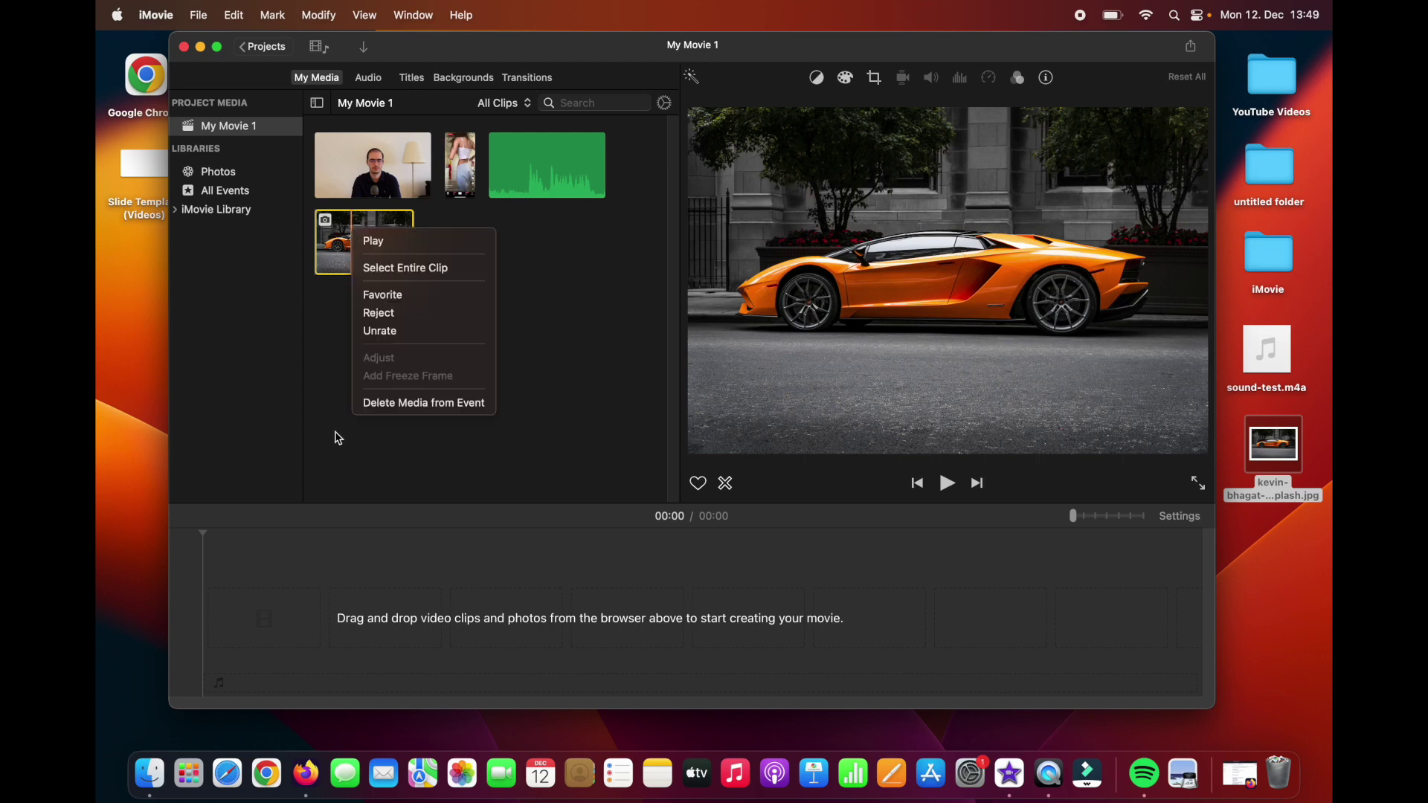
pyautogui.click(413, 404)
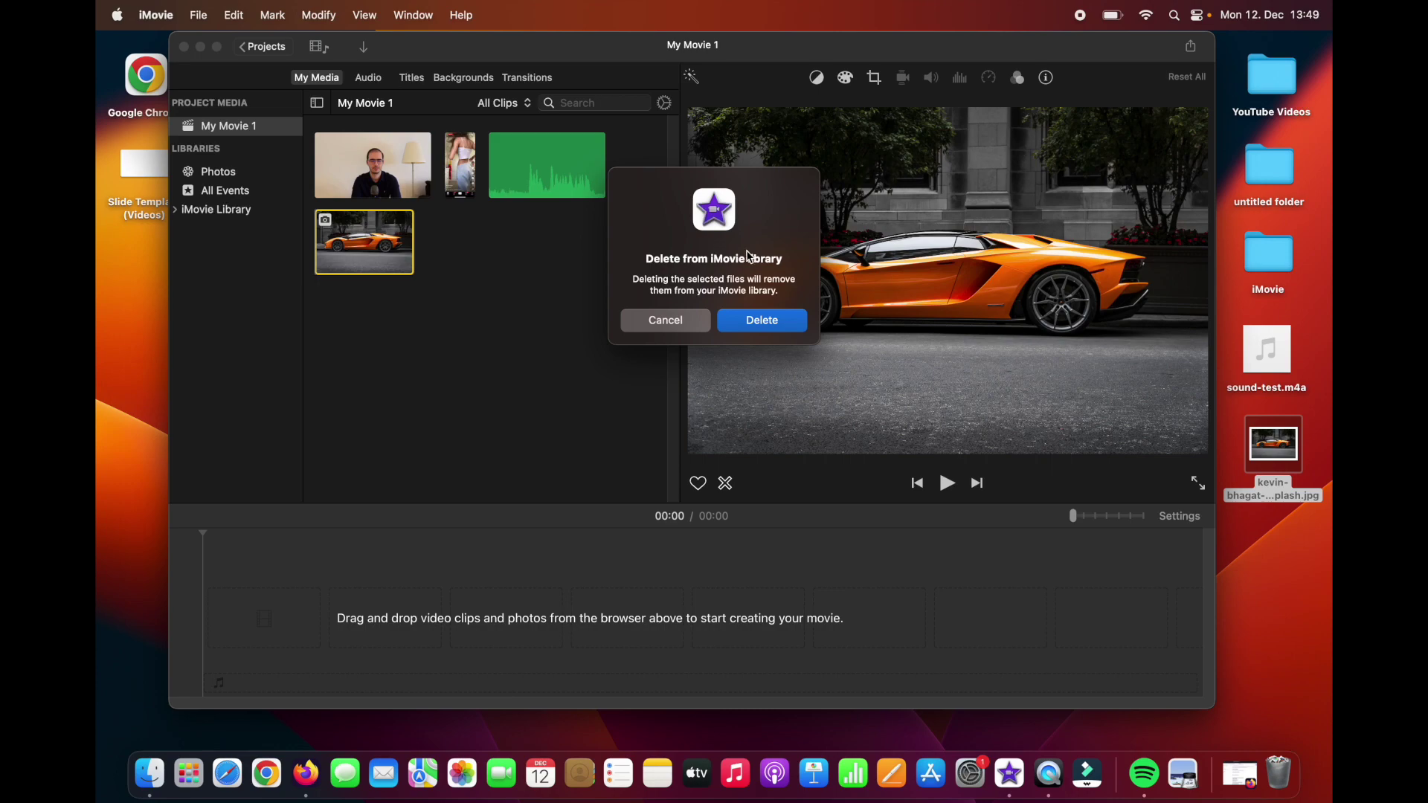
pyautogui.click(763, 320)
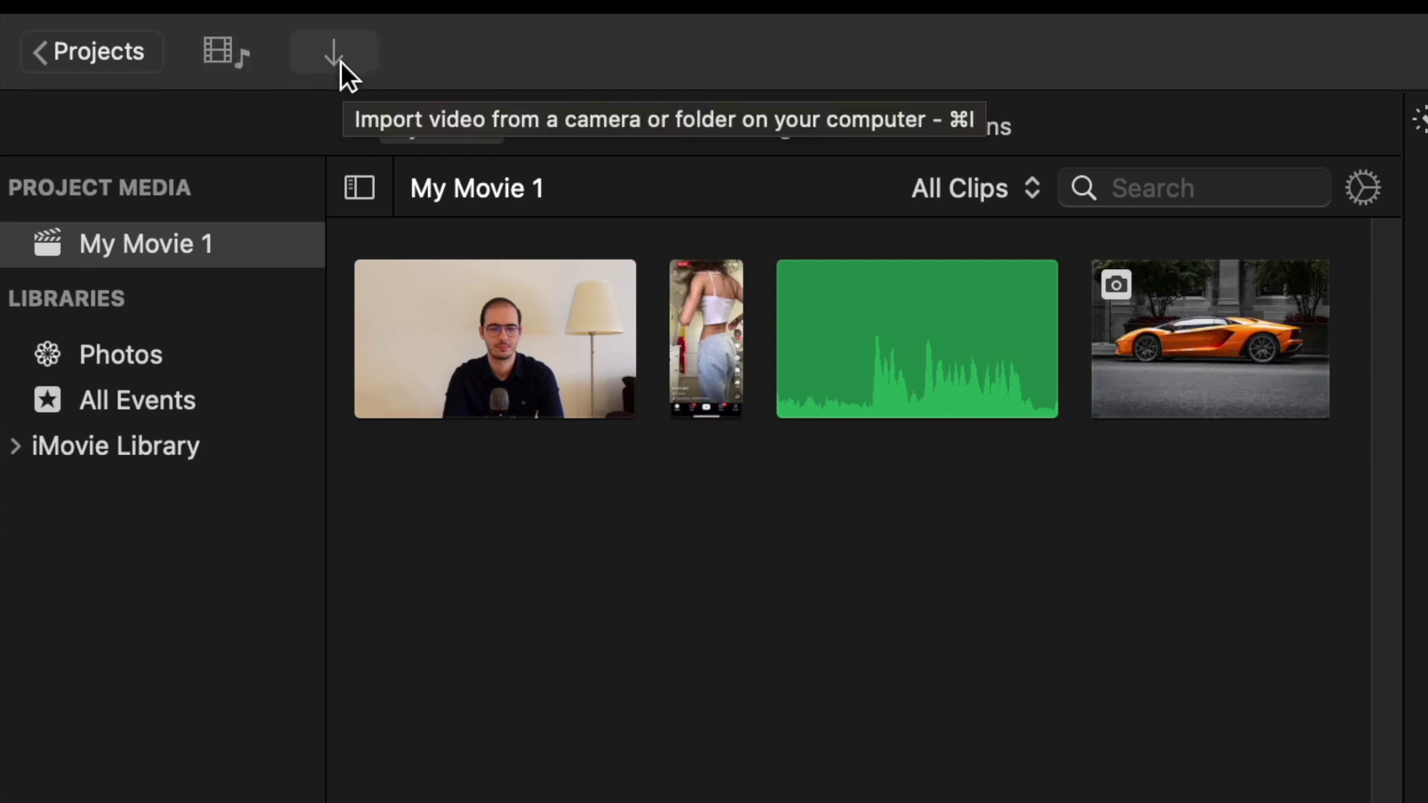
# Leave the project for the projects overview, saving it under the name iMovie Tutorial
pyautogui.click(89, 52)
pyautogui.write('iMovie Tutorial')
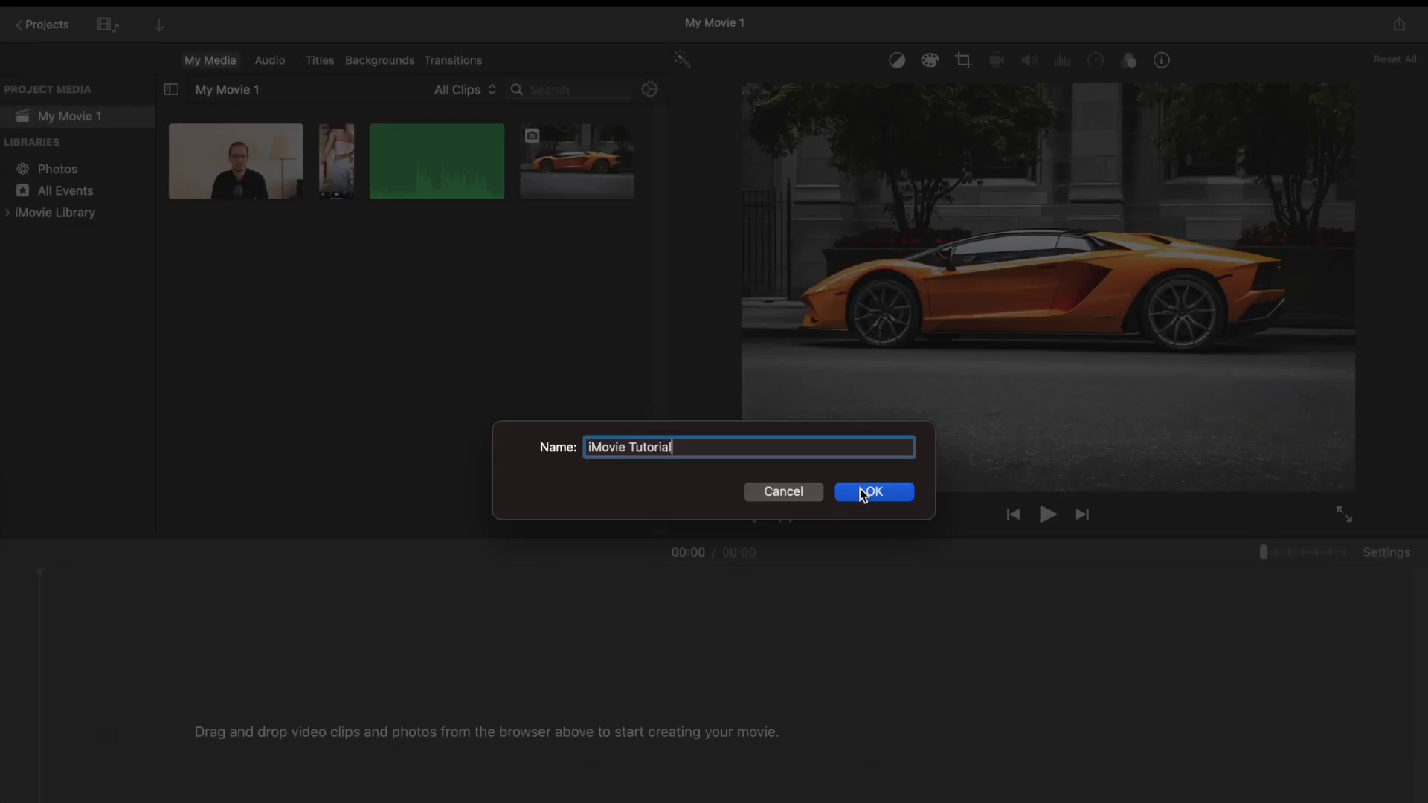
pyautogui.click(863, 493)
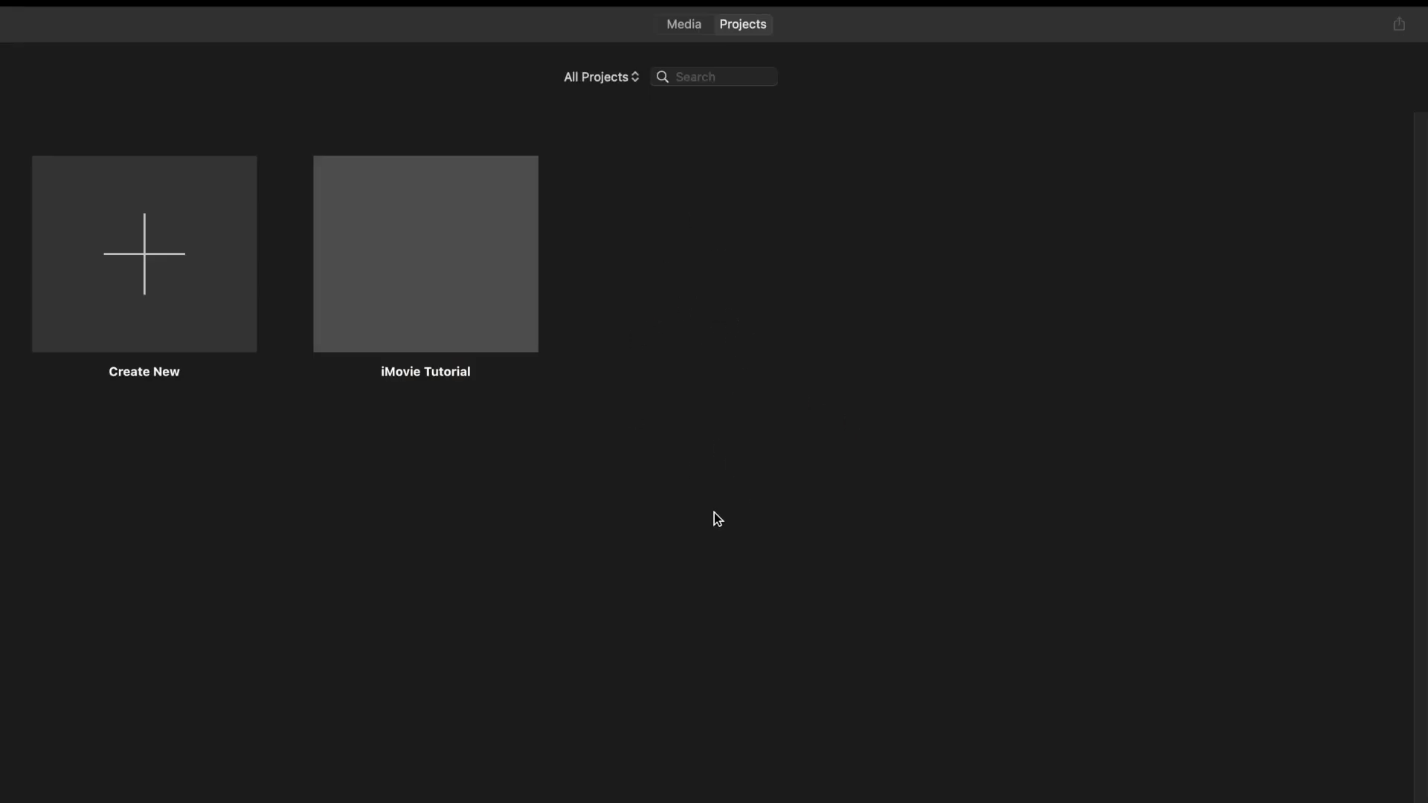
# Examine the choices for creating a new project and the actions available for the iMovie Tutorial project
pyautogui.click(143, 262)
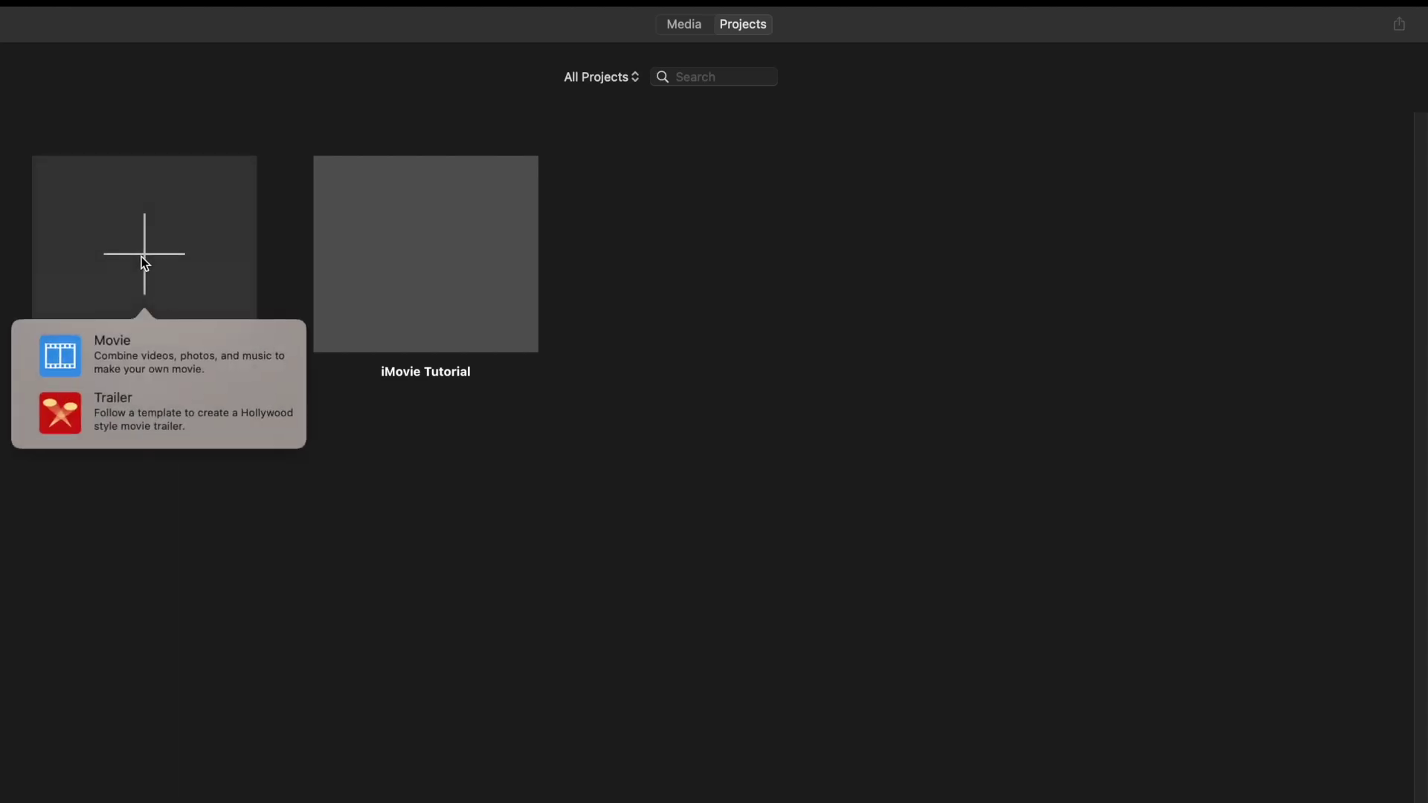
pyautogui.click(577, 273)
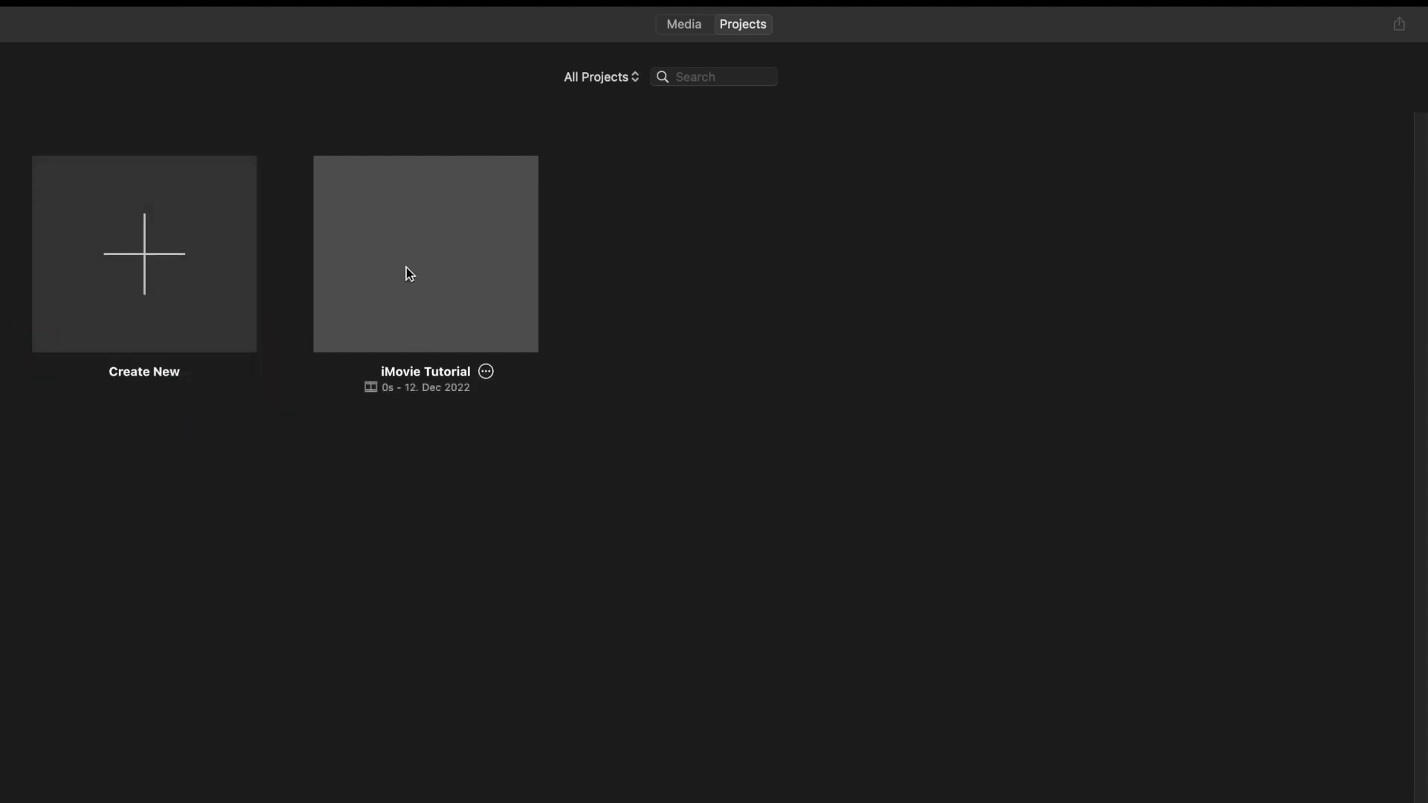
pyautogui.click(486, 372)
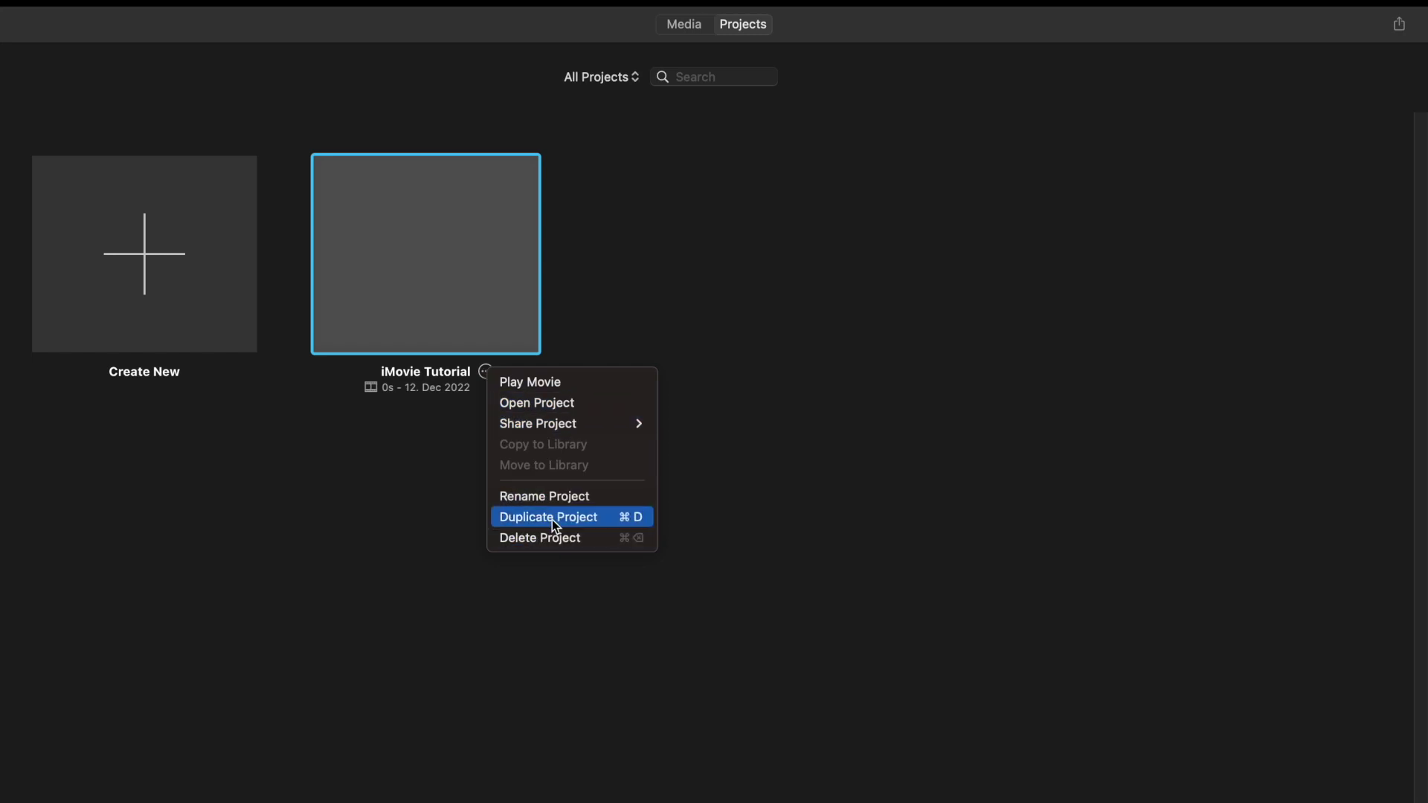
pyautogui.click(434, 507)
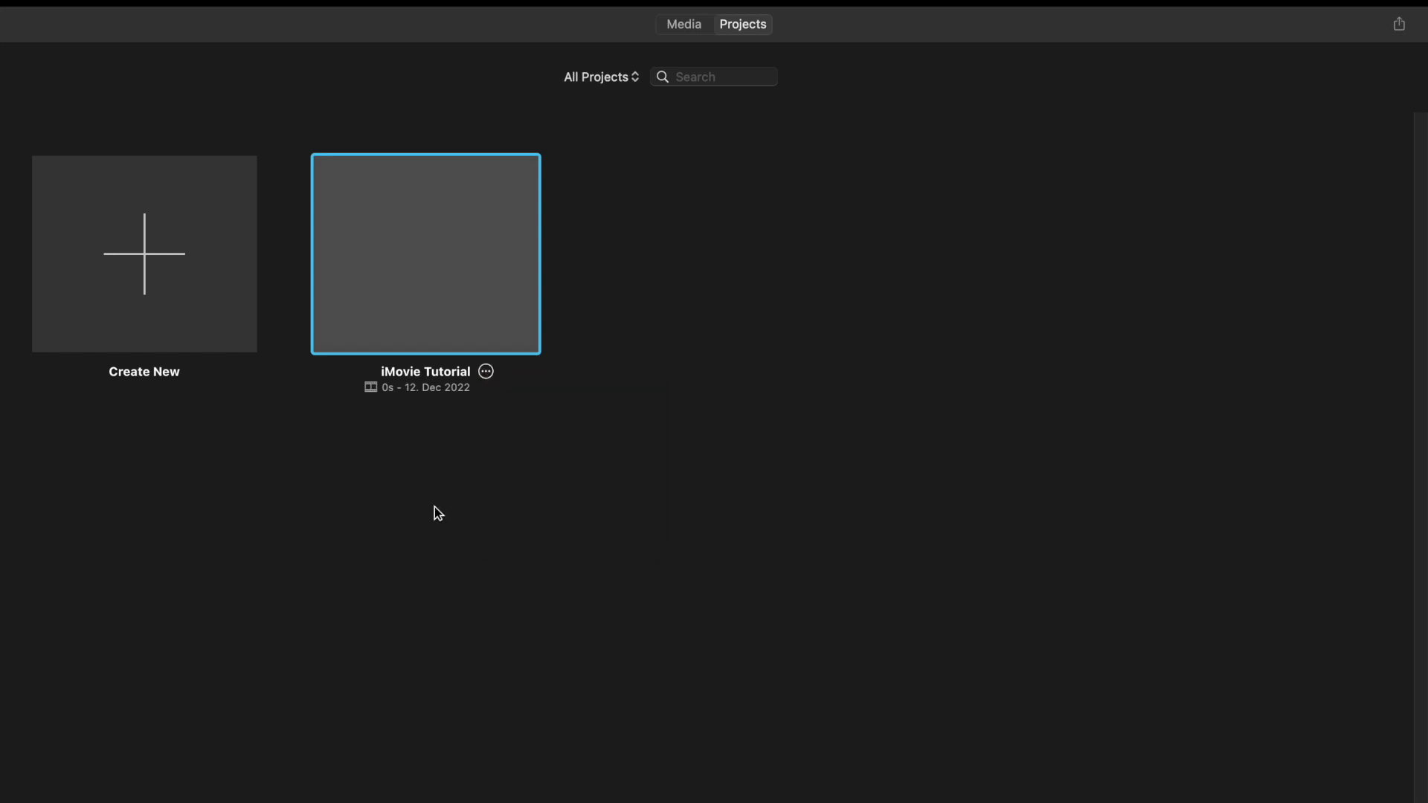
# Reopen the iMovie Tutorial project for editing, and hide its media browser and show it again
pyautogui.doubleClick(417, 242)
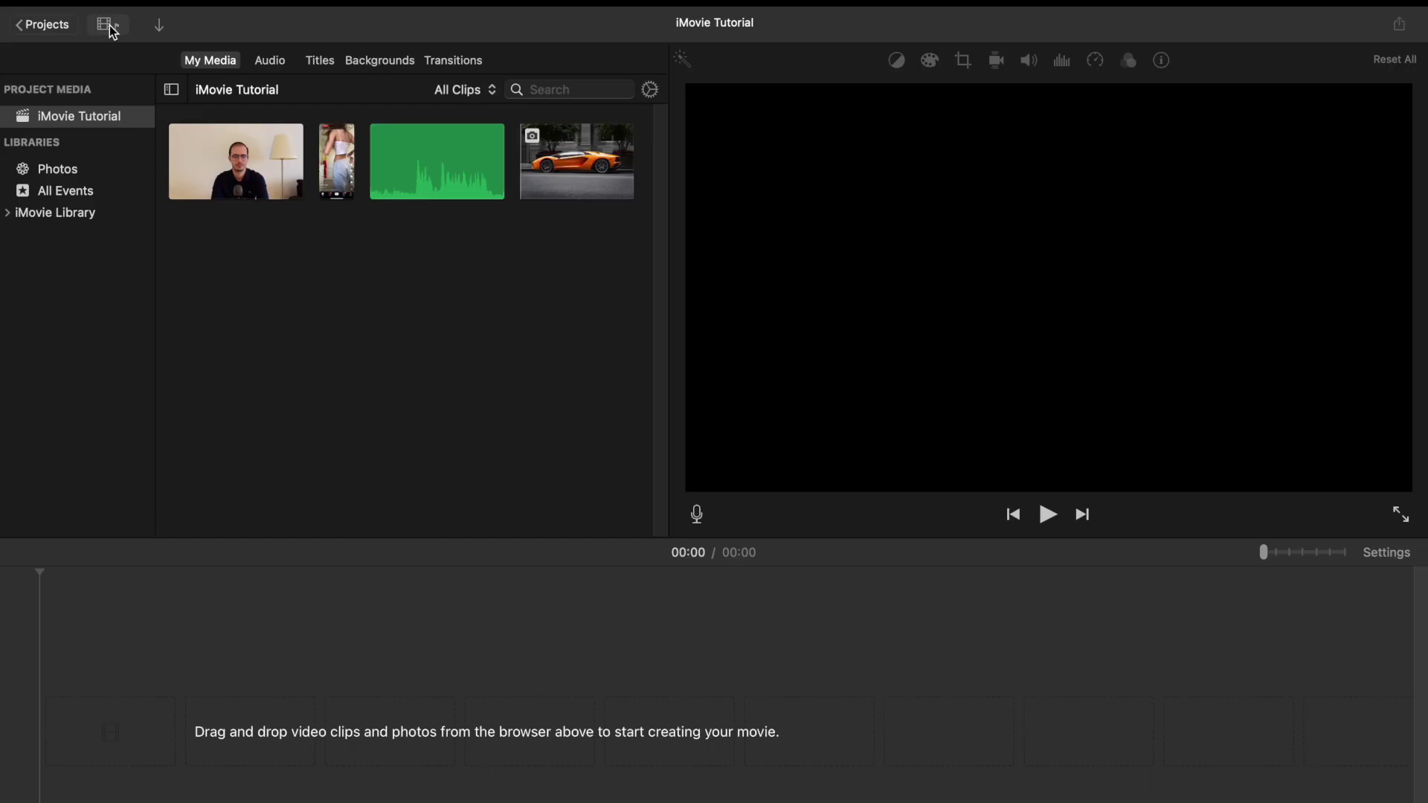
pyautogui.click(110, 26)
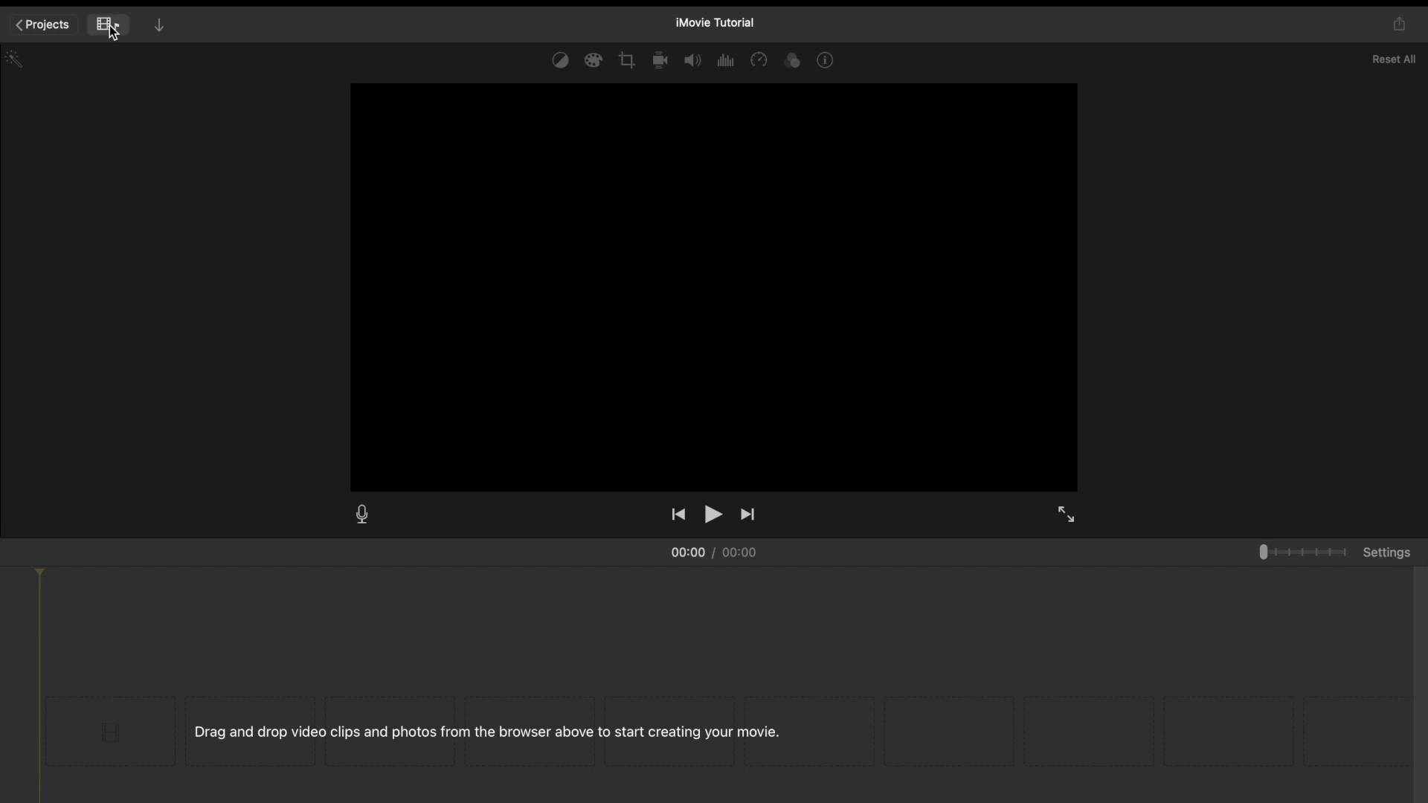
pyautogui.click(110, 25)
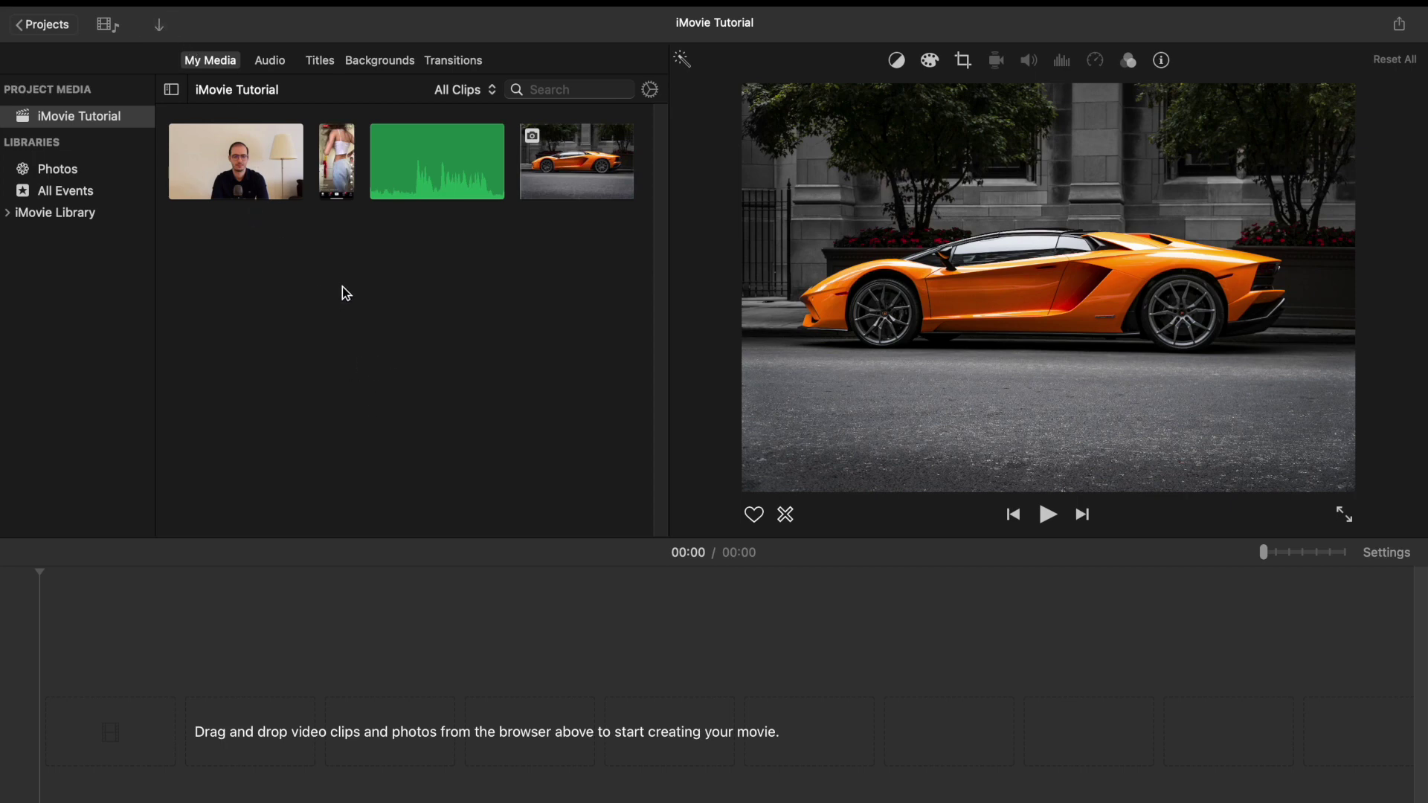
pyautogui.click(159, 25)
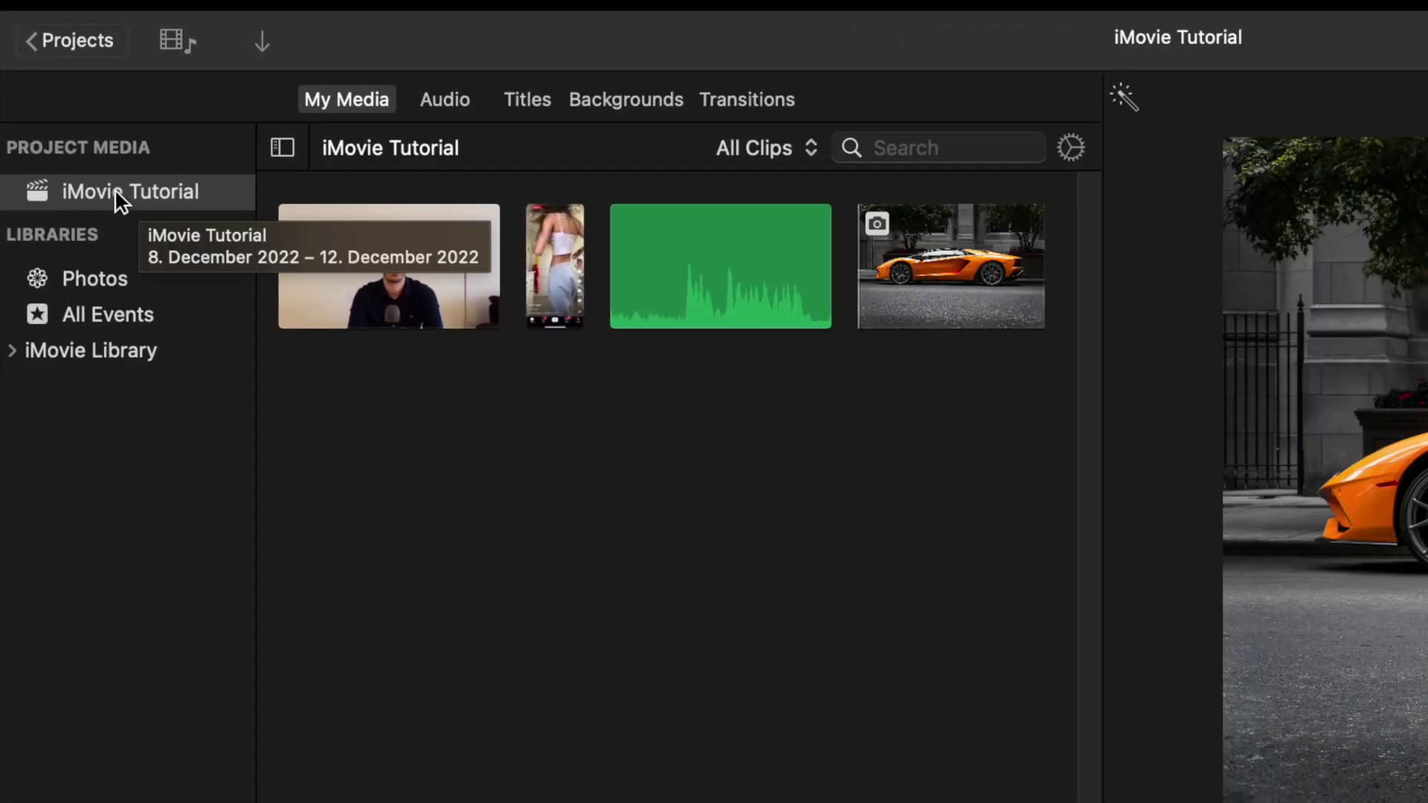
# Look through Photos, All Events and the 26.11.22 and My Movie library events, and return to the iMovie Tutorial project media
pyautogui.click(89, 281)
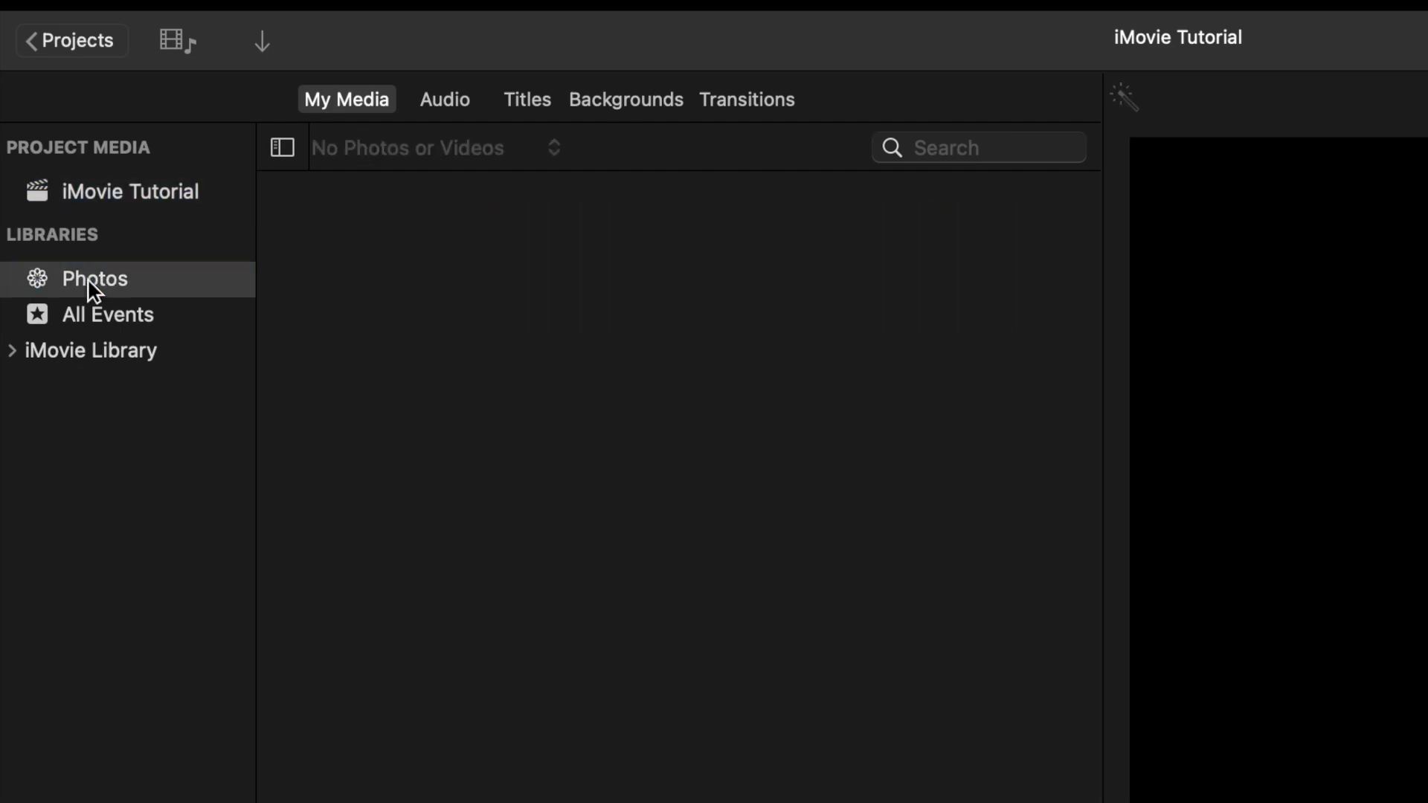
pyautogui.click(112, 316)
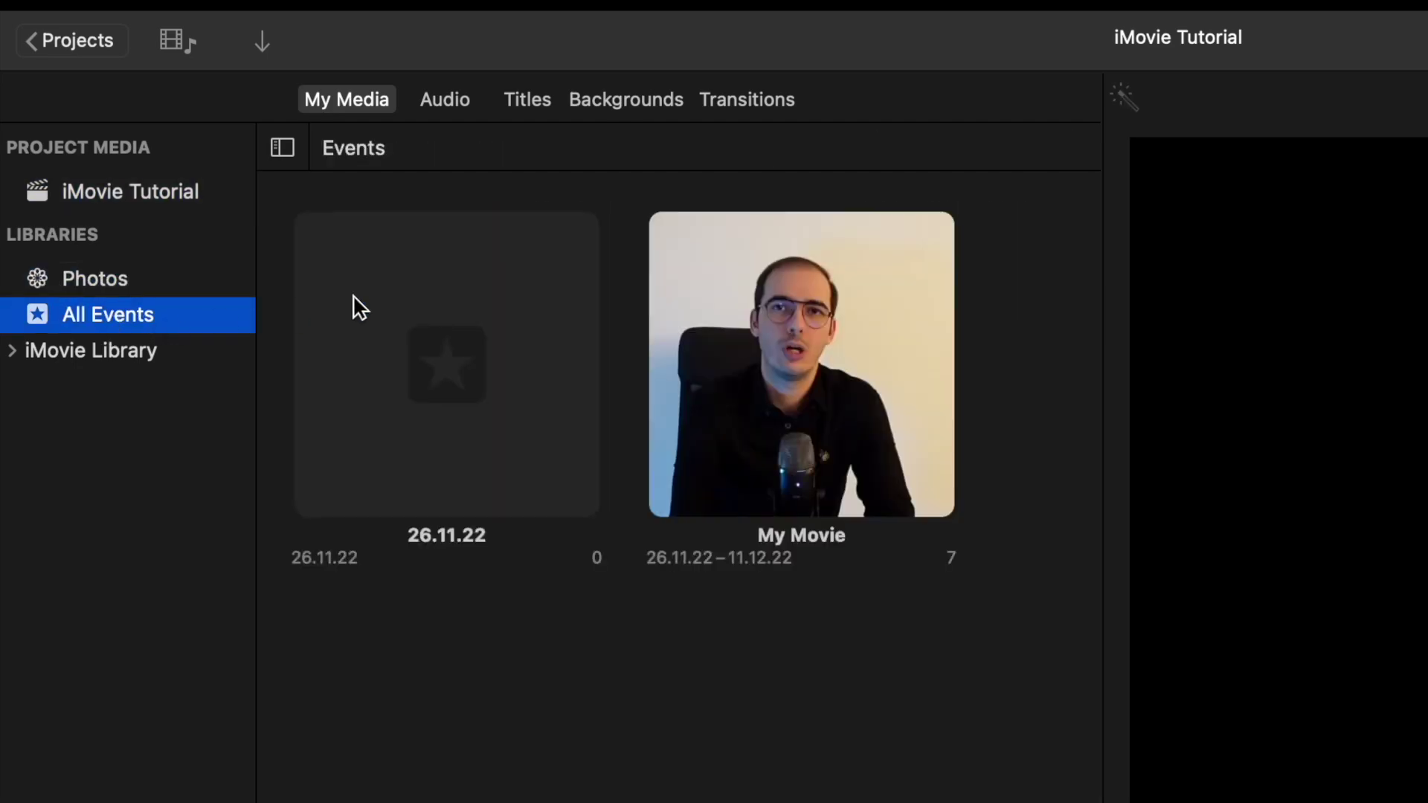
pyautogui.click(13, 351)
pyautogui.click(104, 385)
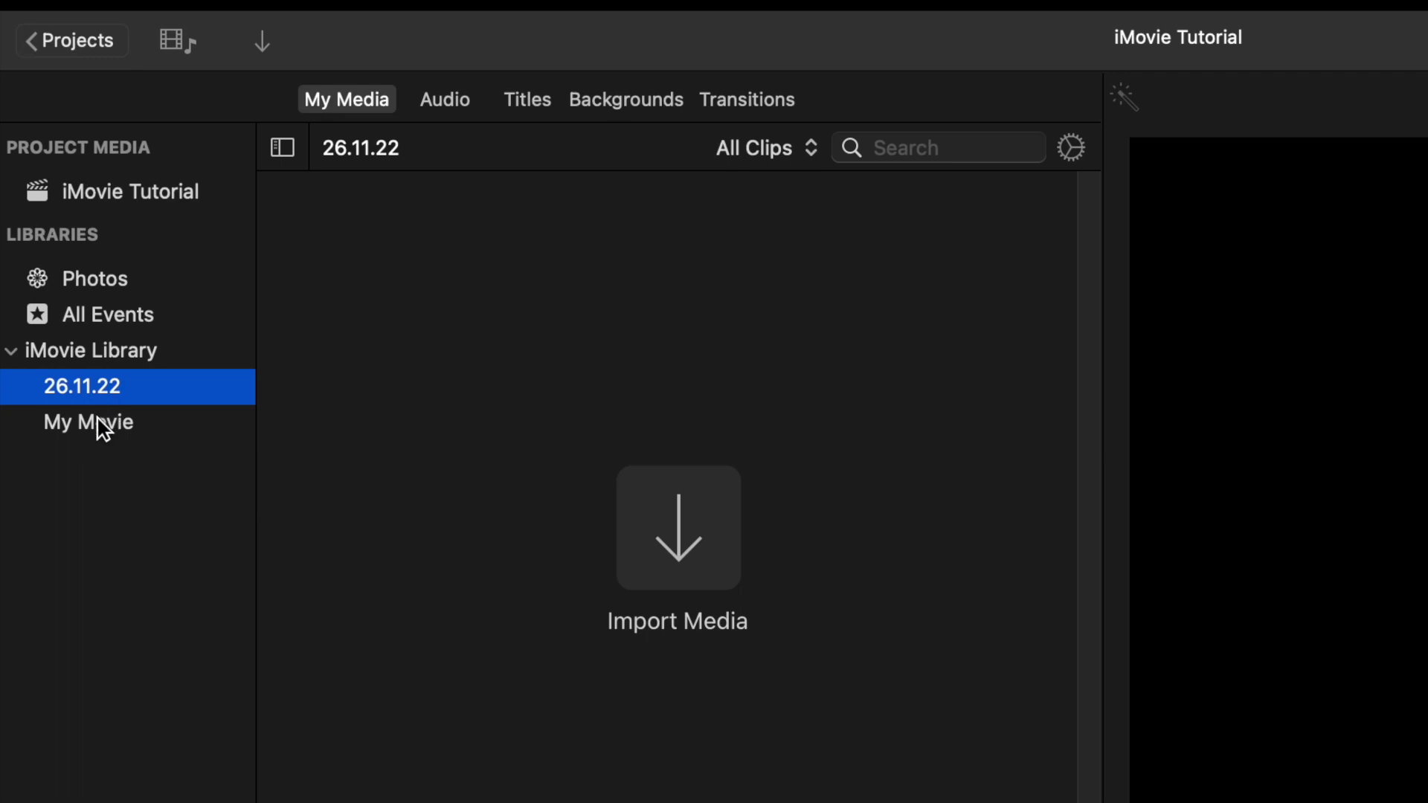
pyautogui.click(97, 426)
pyautogui.click(100, 386)
pyautogui.click(128, 422)
pyautogui.click(125, 380)
pyautogui.click(88, 190)
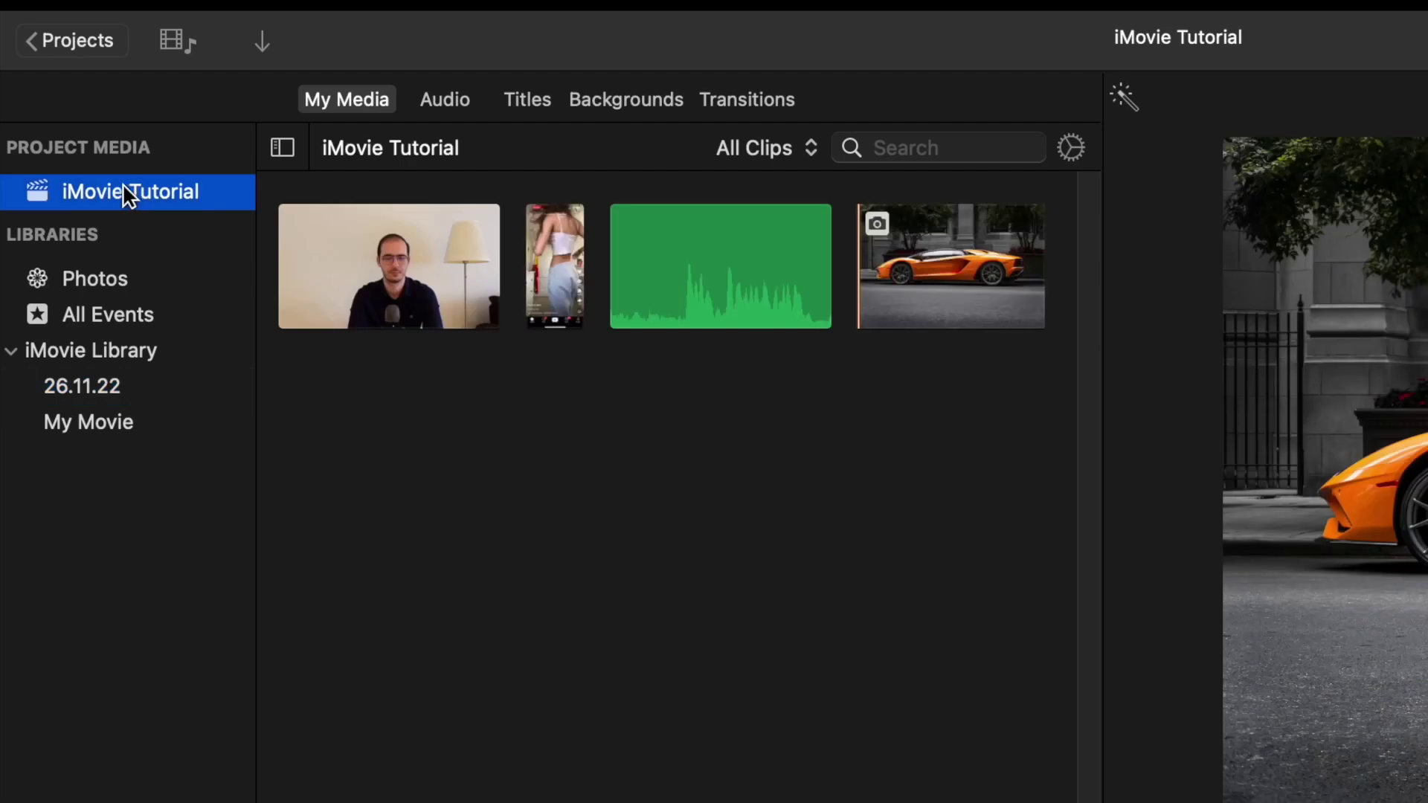
pyautogui.click(12, 350)
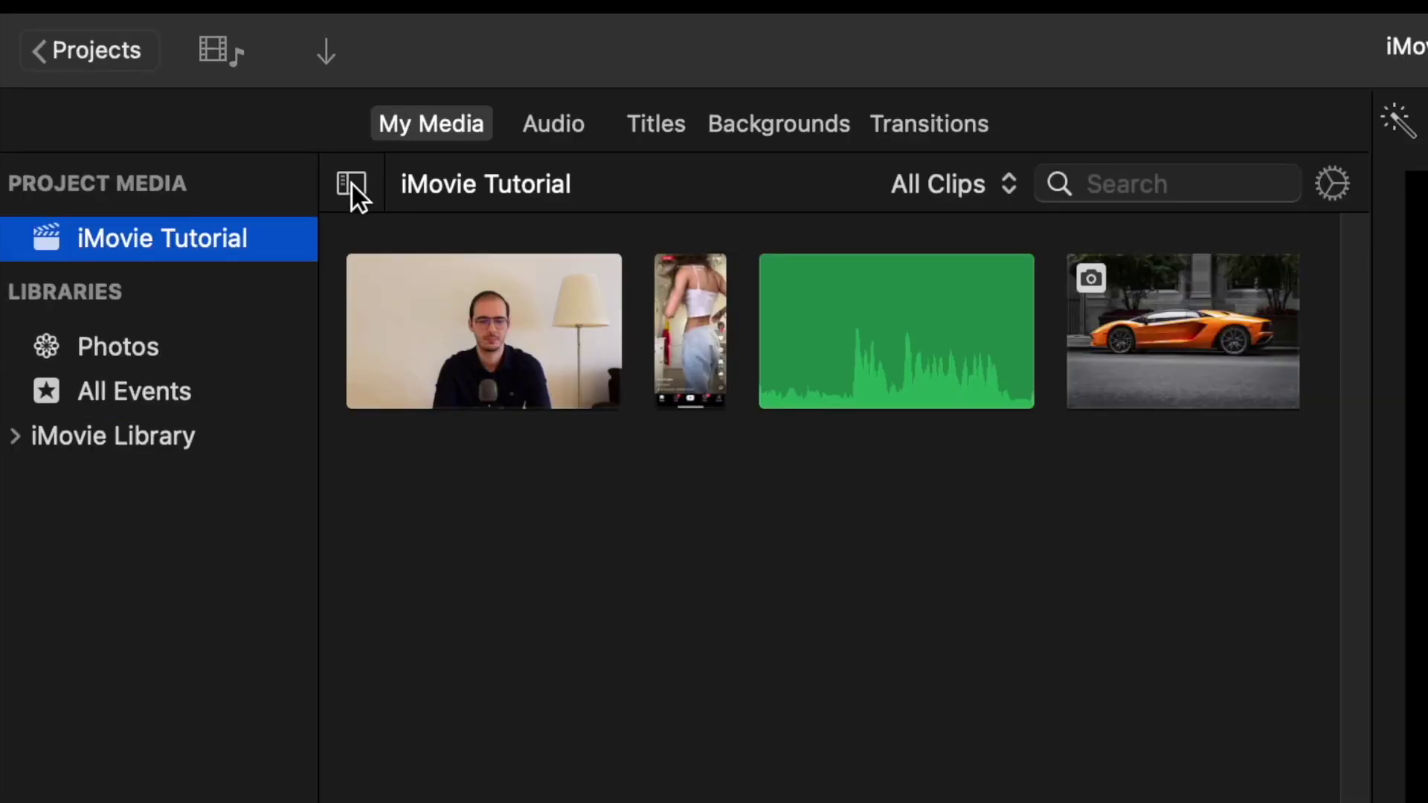
# Hide the libraries sidebar beside the project media and show it again
pyautogui.click(351, 191)
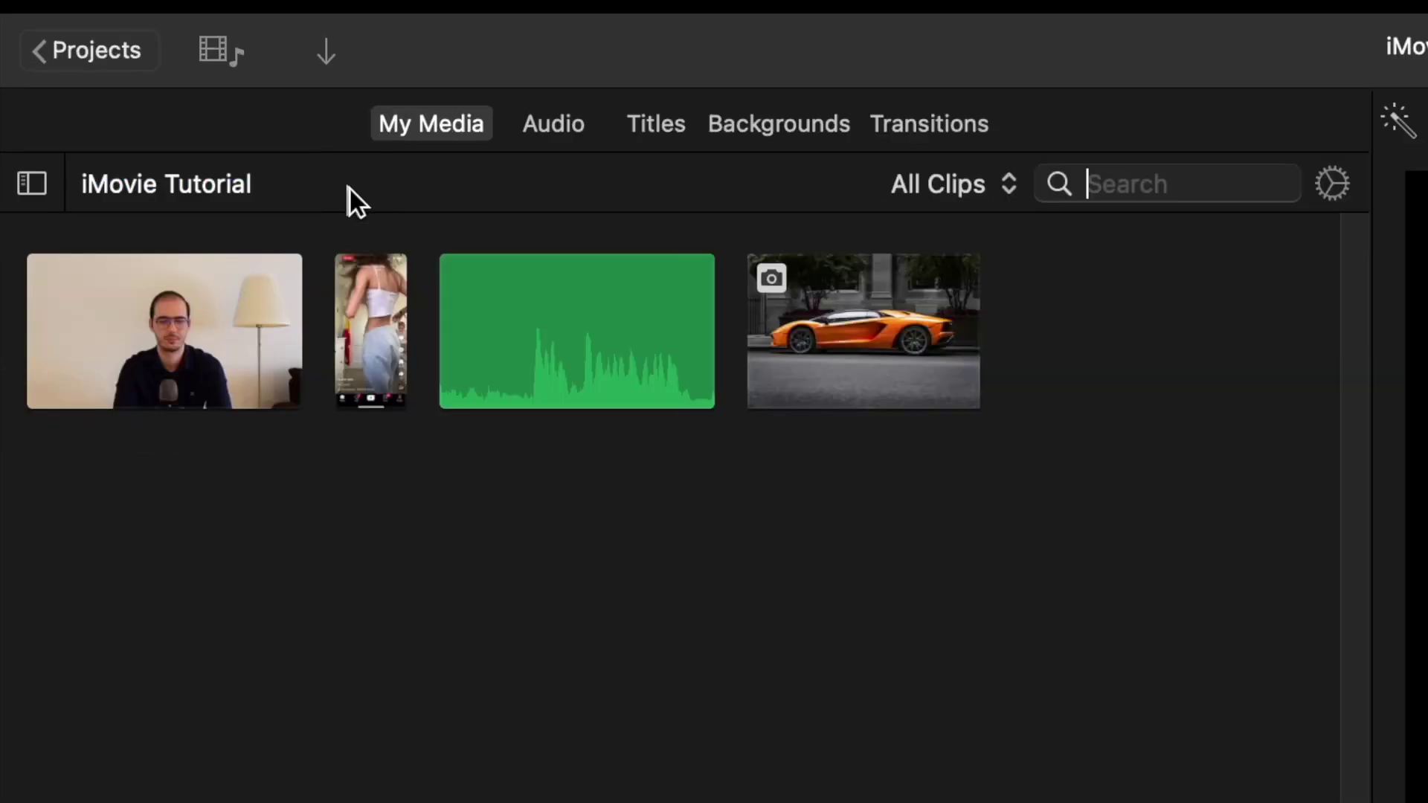
pyautogui.click(33, 186)
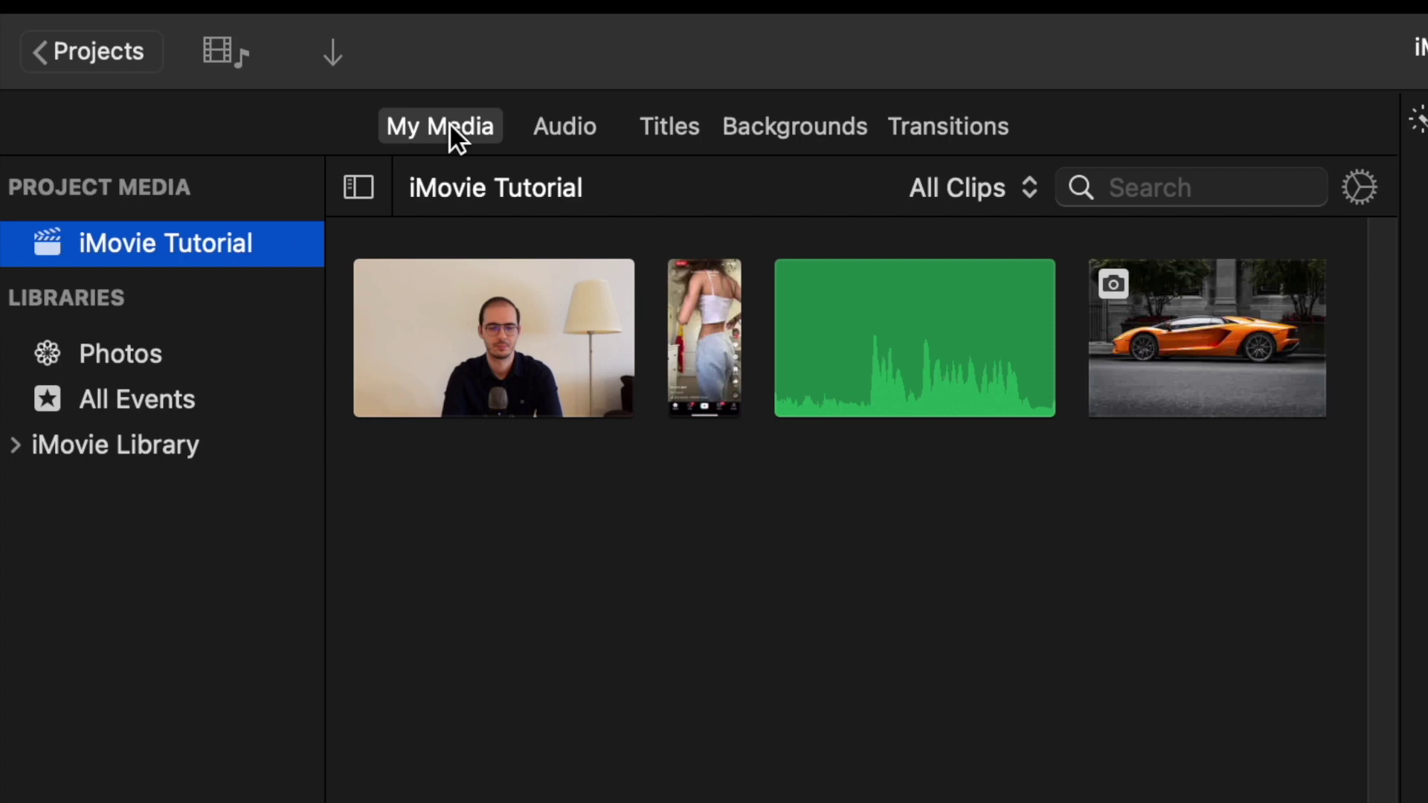
pyautogui.click(582, 390)
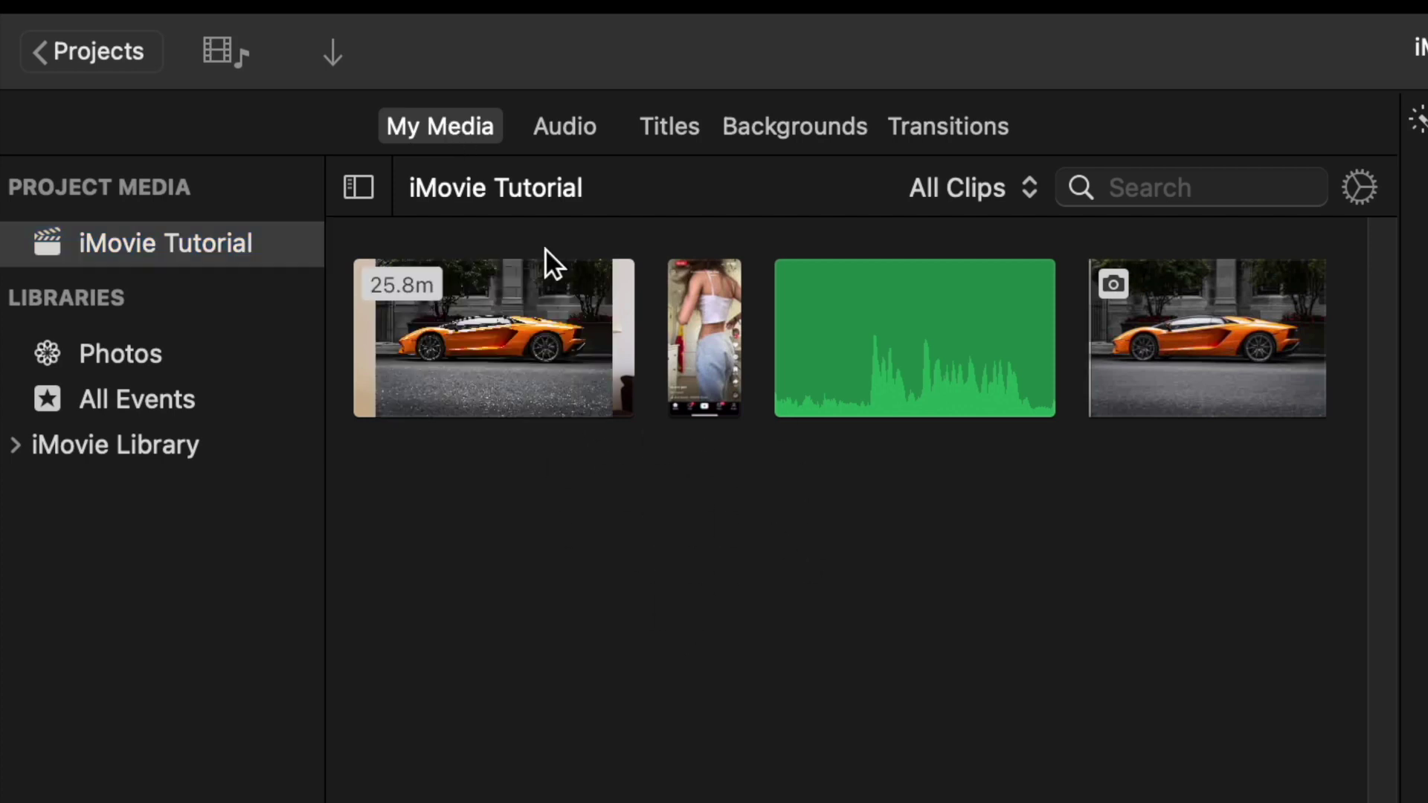
# Browse the available music and sound effects, and listen to a preview of Ambient Effect 1
pyautogui.click(555, 124)
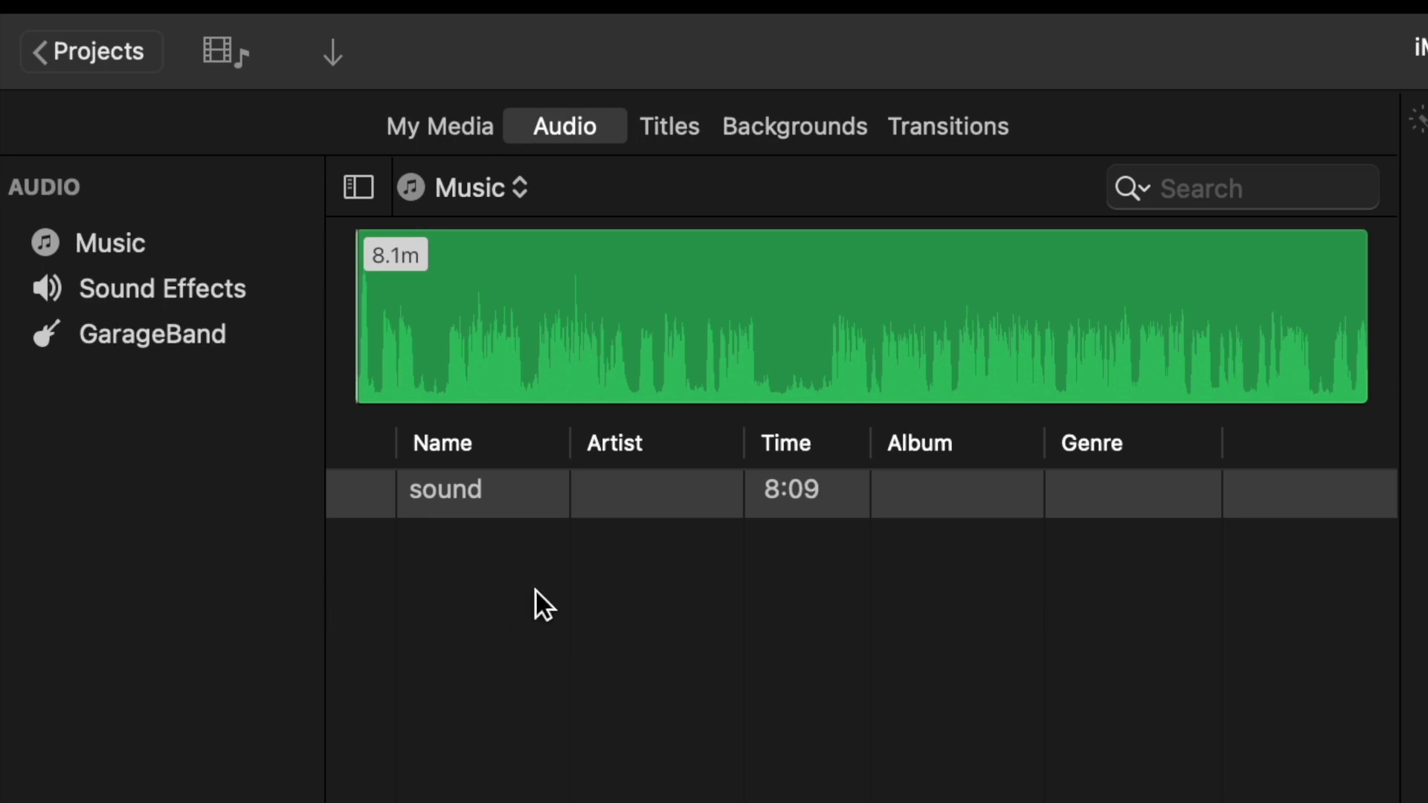
pyautogui.click(258, 263)
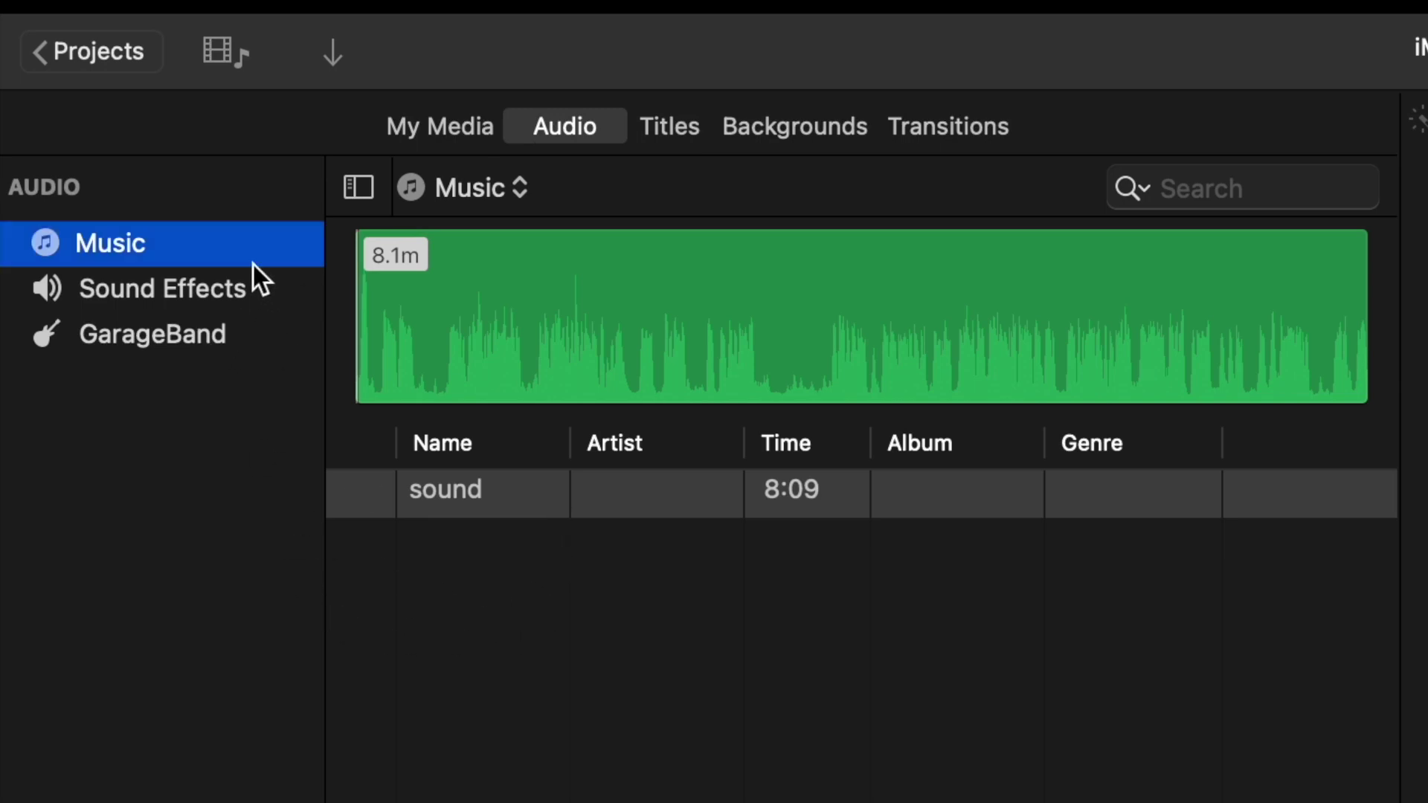
pyautogui.click(194, 300)
pyautogui.scroll(-10, 549, 742)
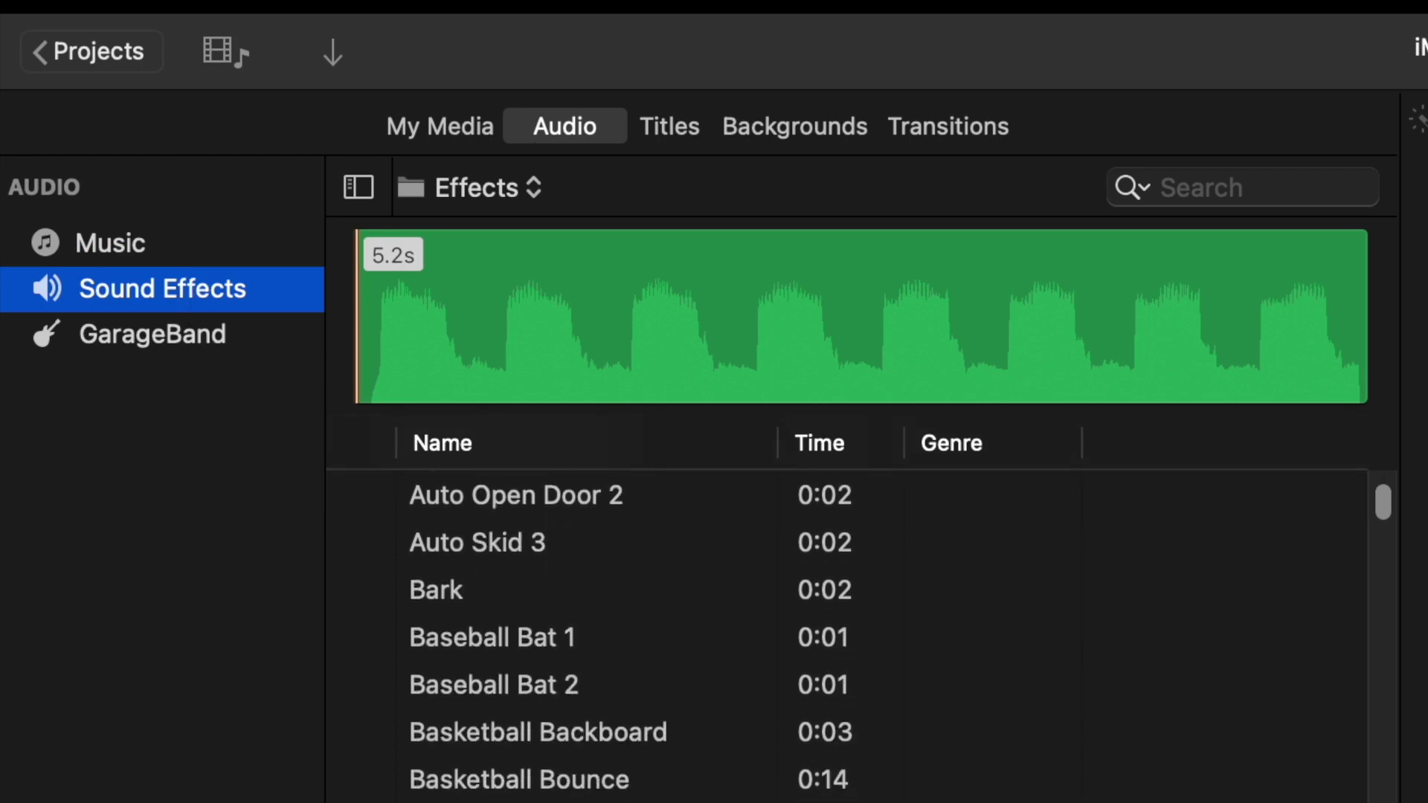
pyautogui.scroll(10, 543, 528)
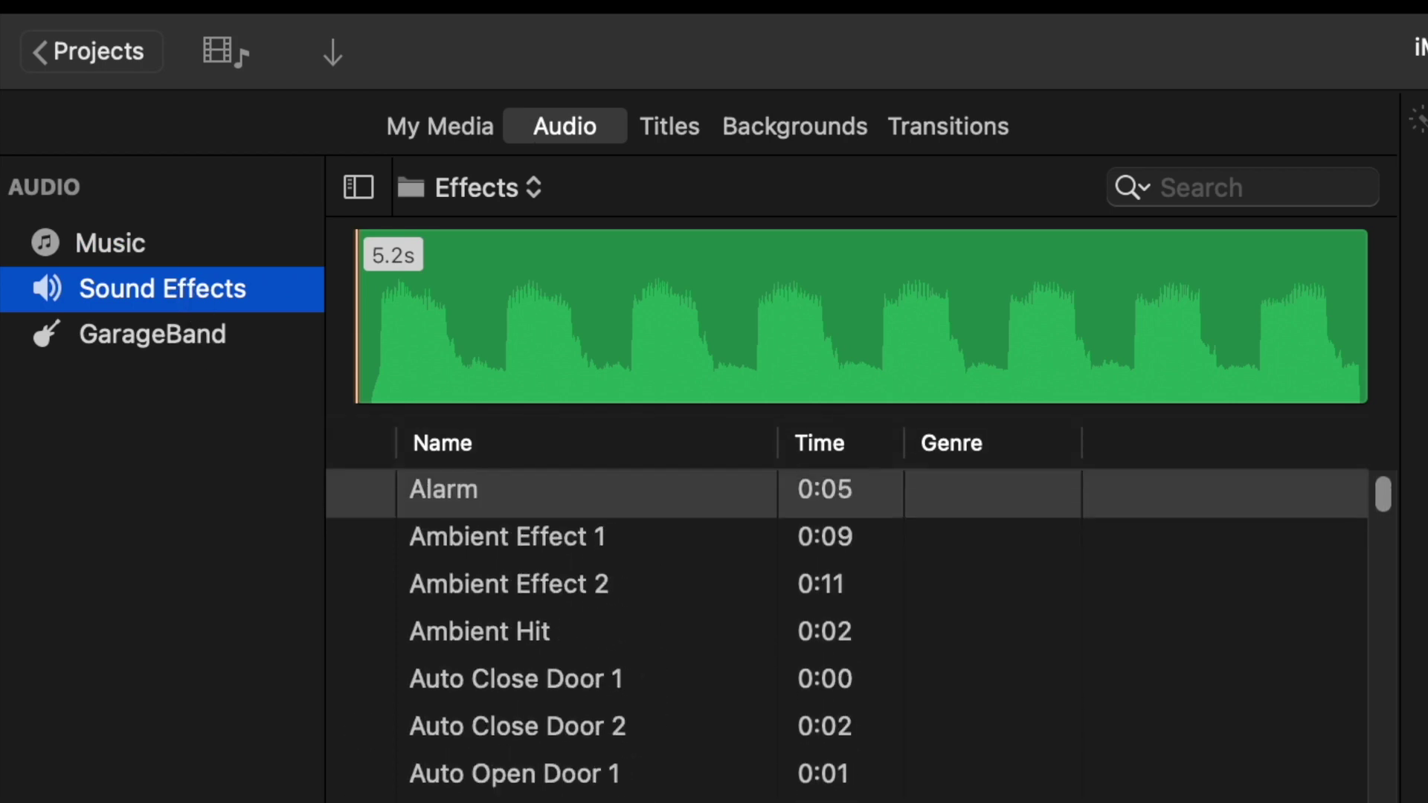
pyautogui.click(364, 543)
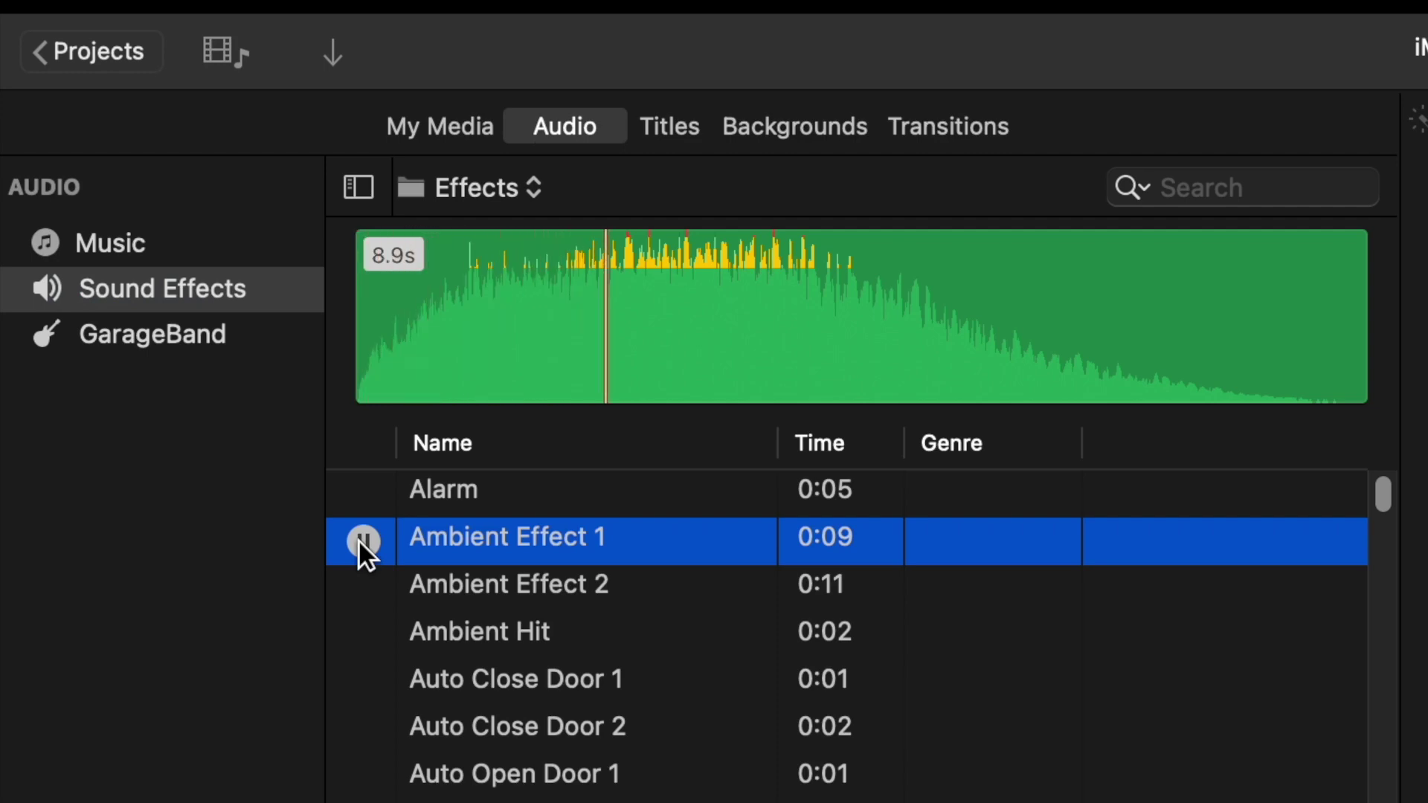
pyautogui.click(362, 541)
pyautogui.click(153, 336)
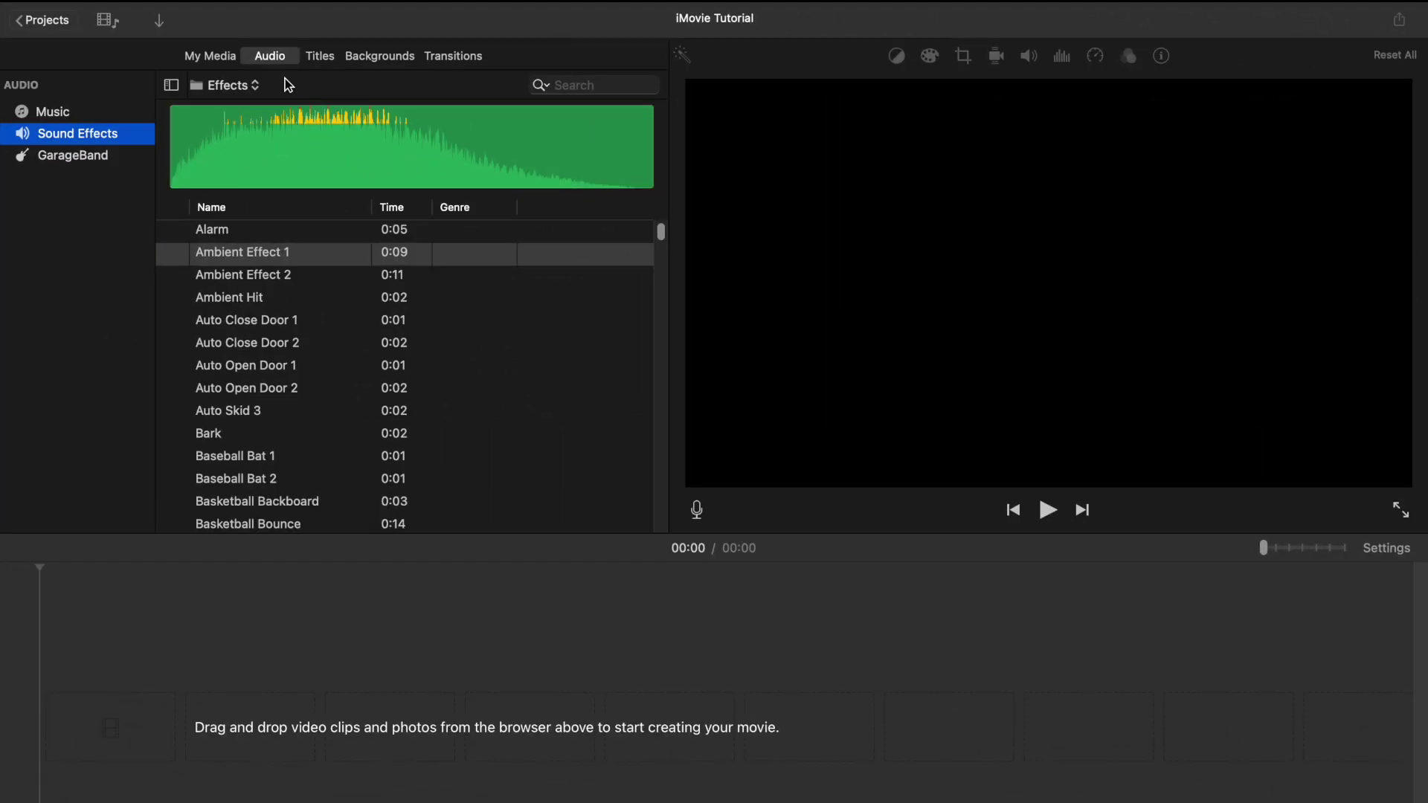
# Look through the collection of title styles available for the project
pyautogui.click(319, 56)
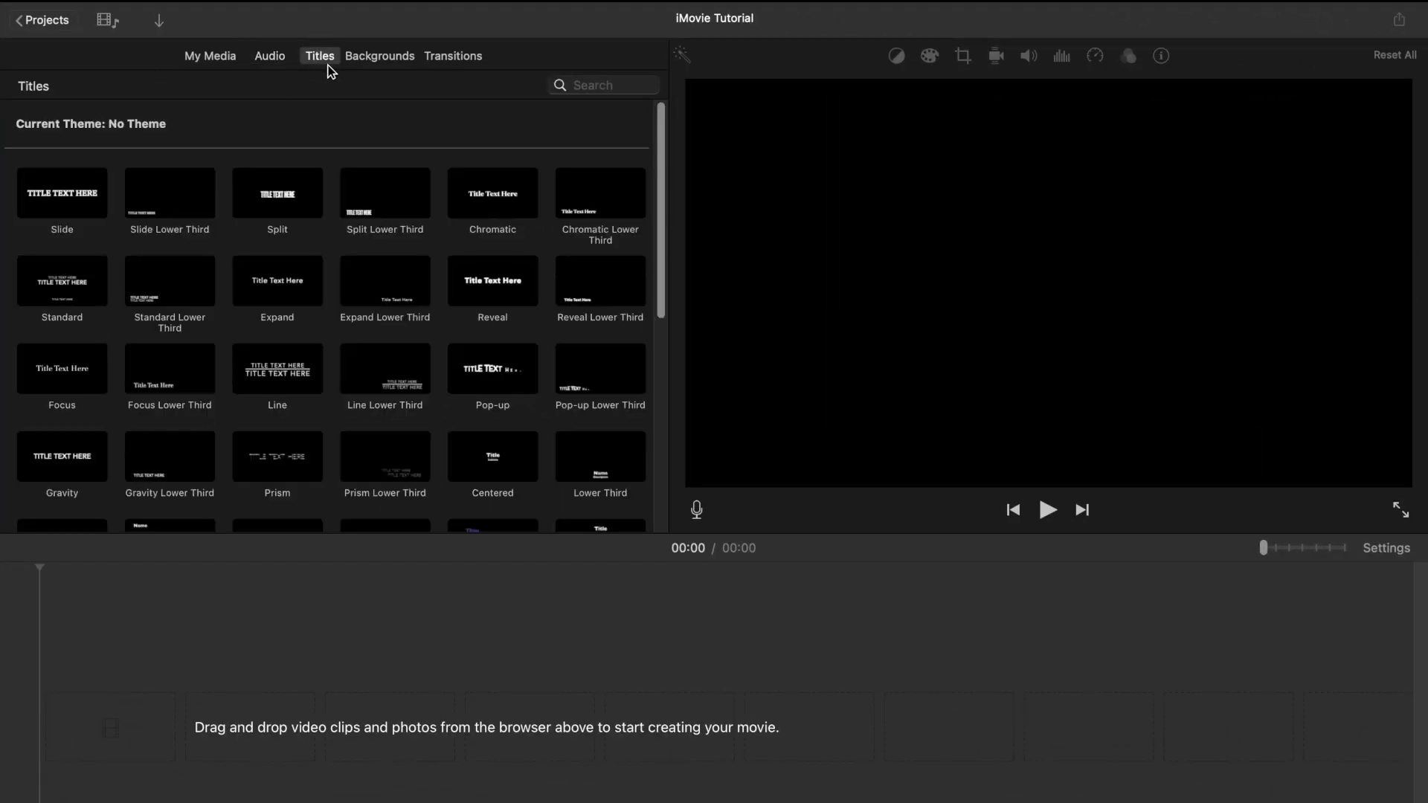
pyautogui.scroll(-5, 325, 266)
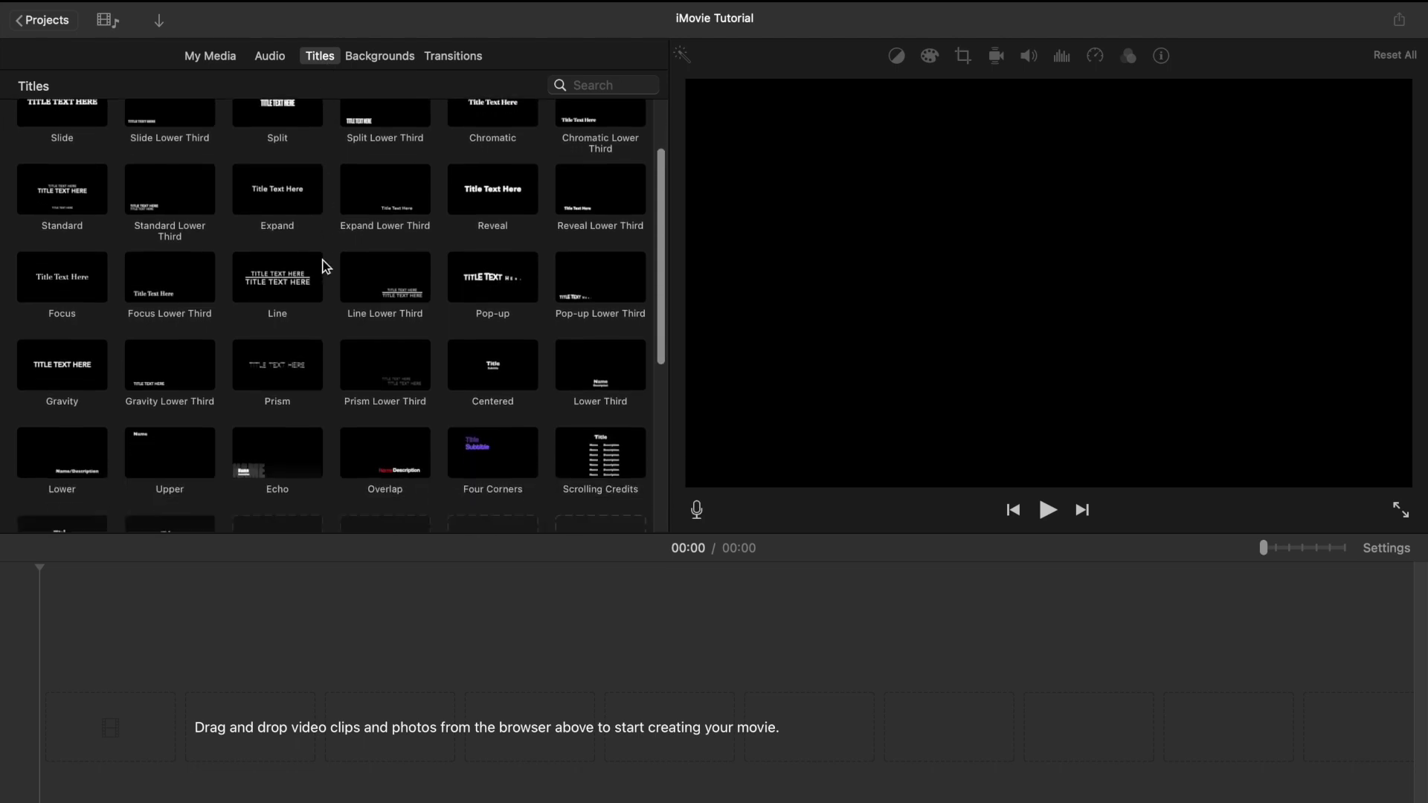
pyautogui.scroll(5, 324, 266)
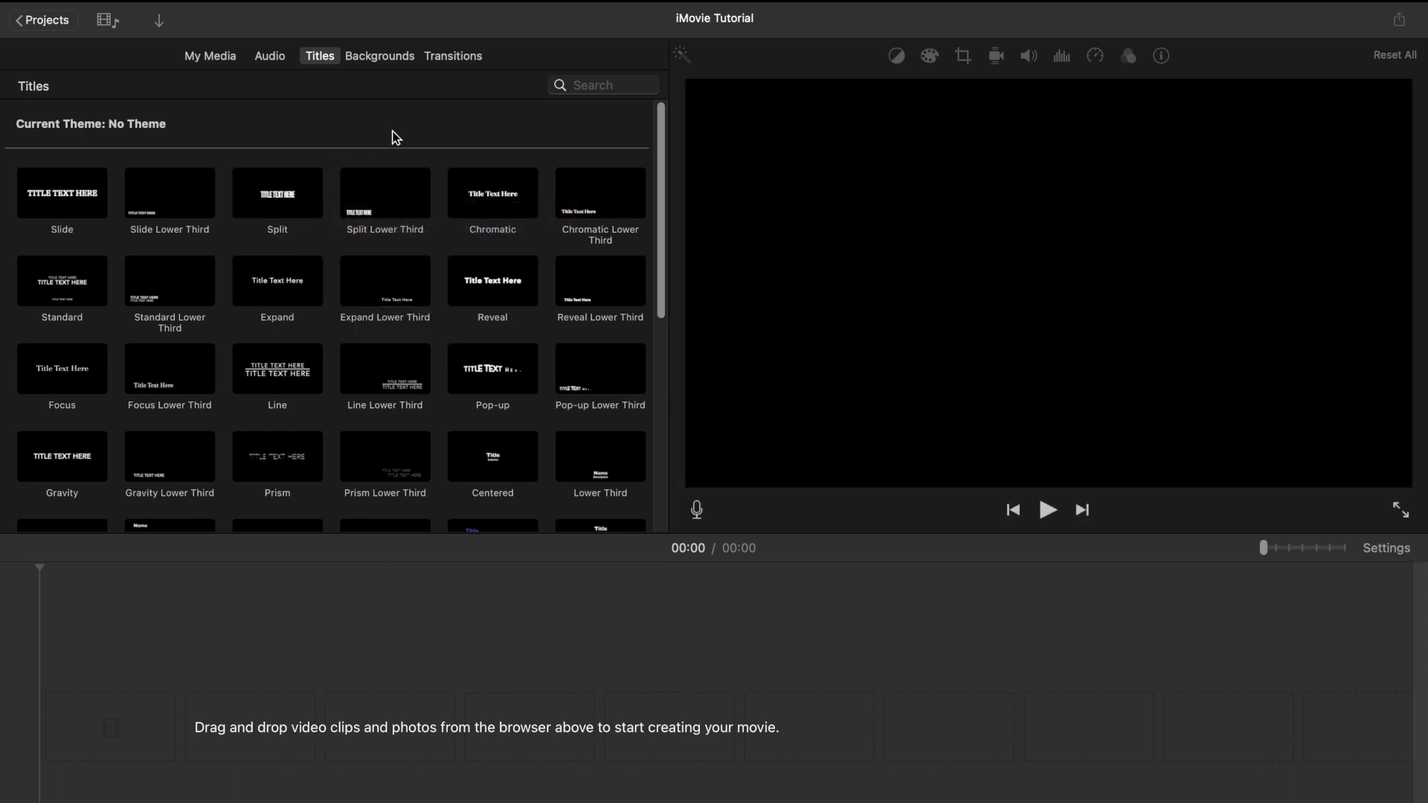
# Look through the whole collection of maps and backgrounds available for the project
pyautogui.click(375, 57)
pyautogui.scroll(-5, 369, 381)
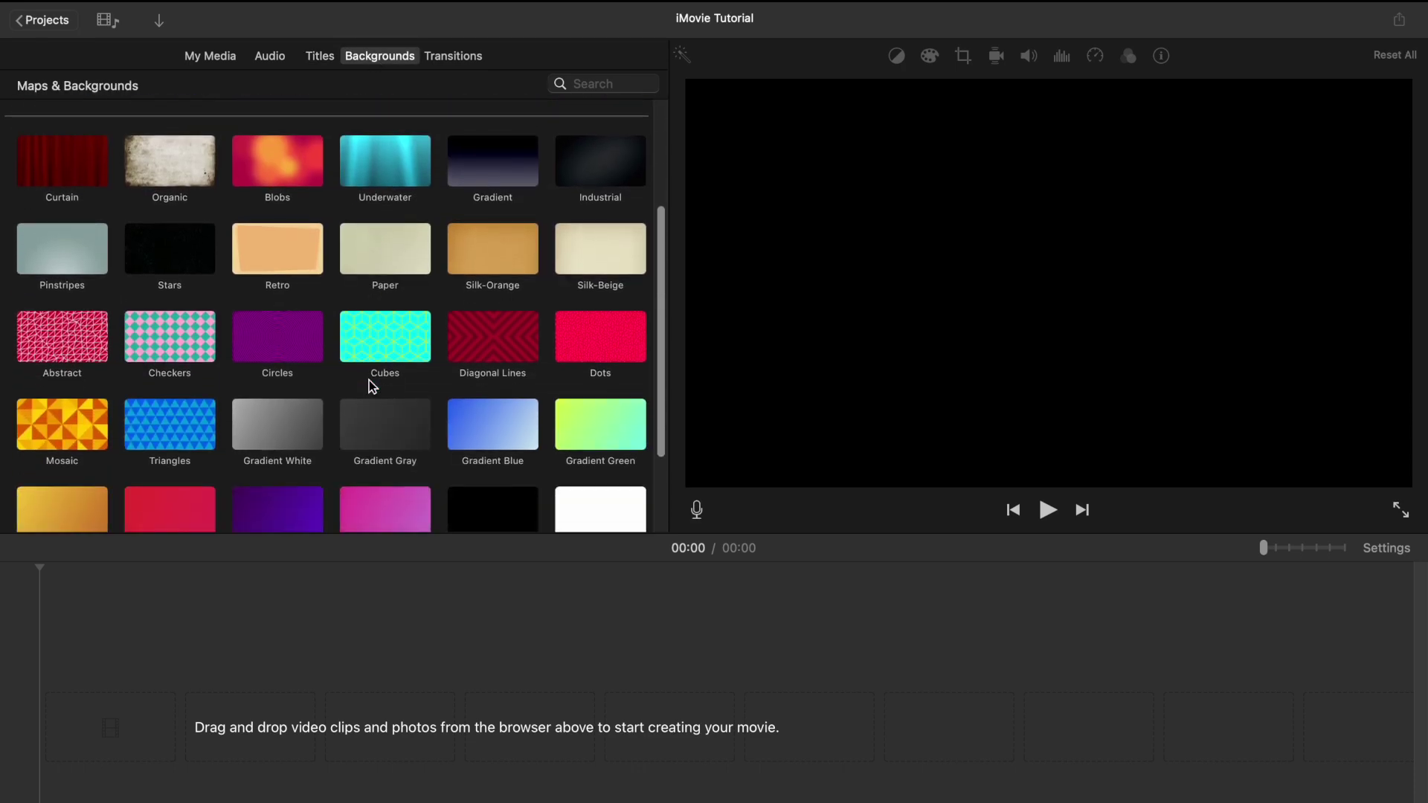
pyautogui.scroll(-3, 369, 381)
pyautogui.scroll(3, 369, 380)
pyautogui.scroll(5, 368, 381)
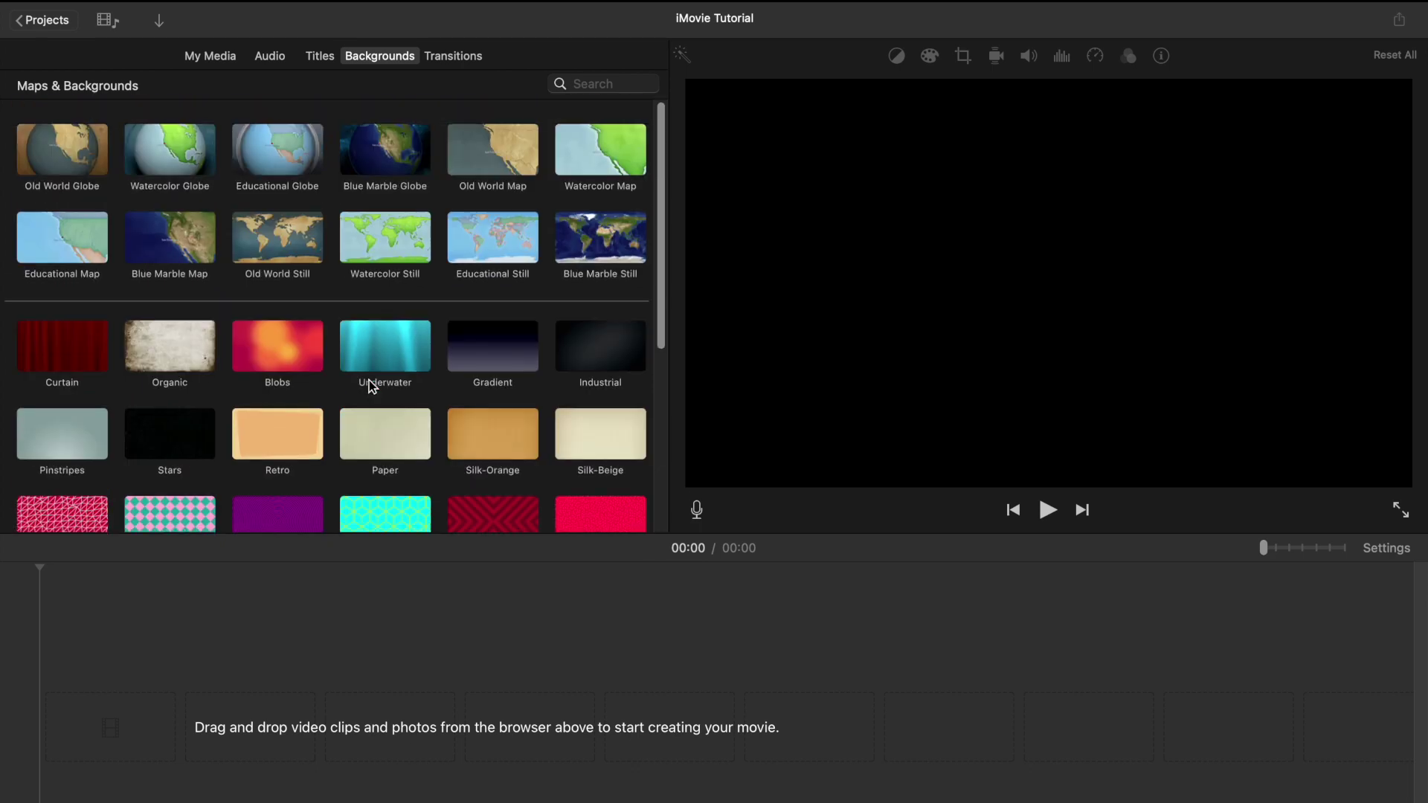
# Display the available transitions and play the preview in full screen
pyautogui.click(448, 58)
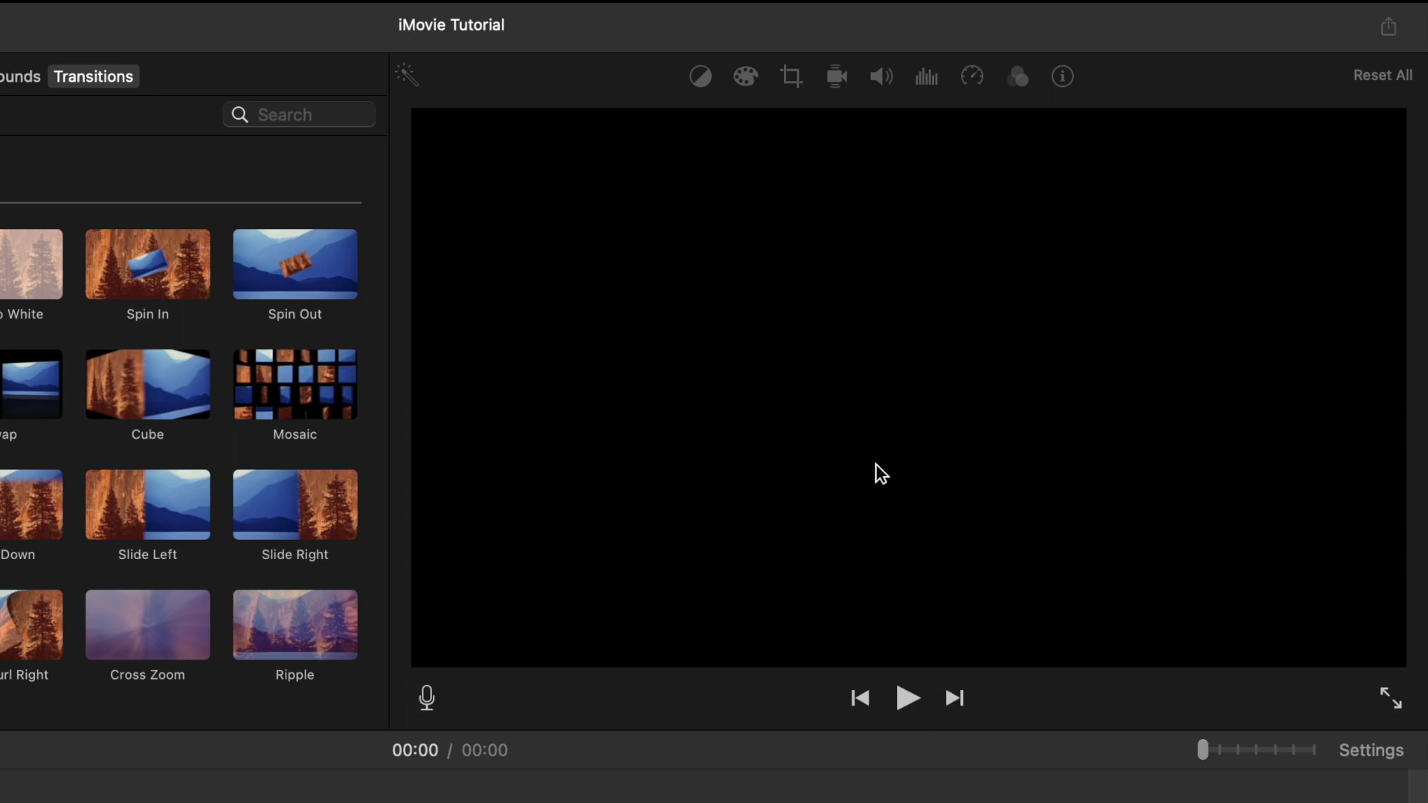
pyautogui.click(1391, 698)
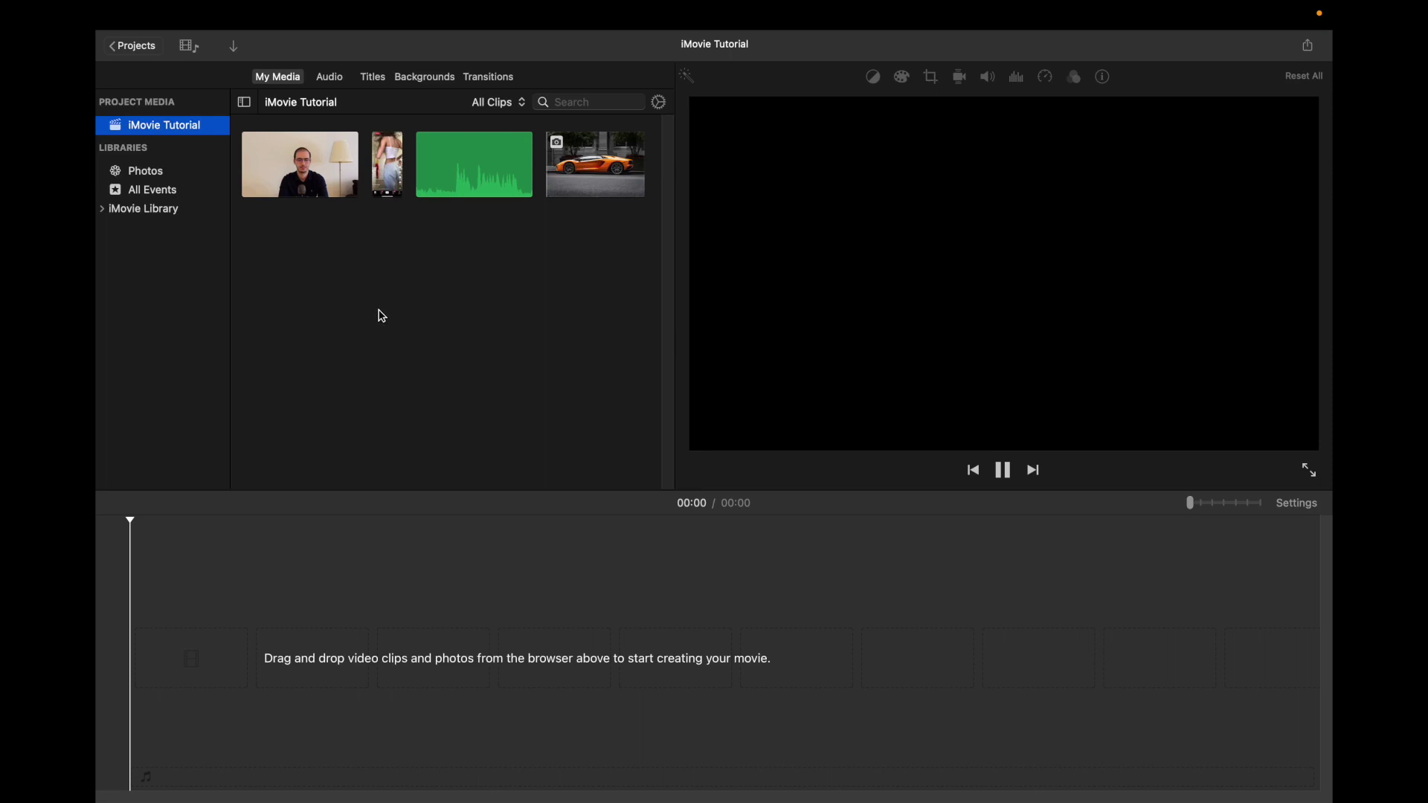
# Place the first project video, the man beside the lamp, at the start of the timeline and enlarge the timeline scale
pyautogui.moveTo(301, 164); pyautogui.dragTo(193, 655)
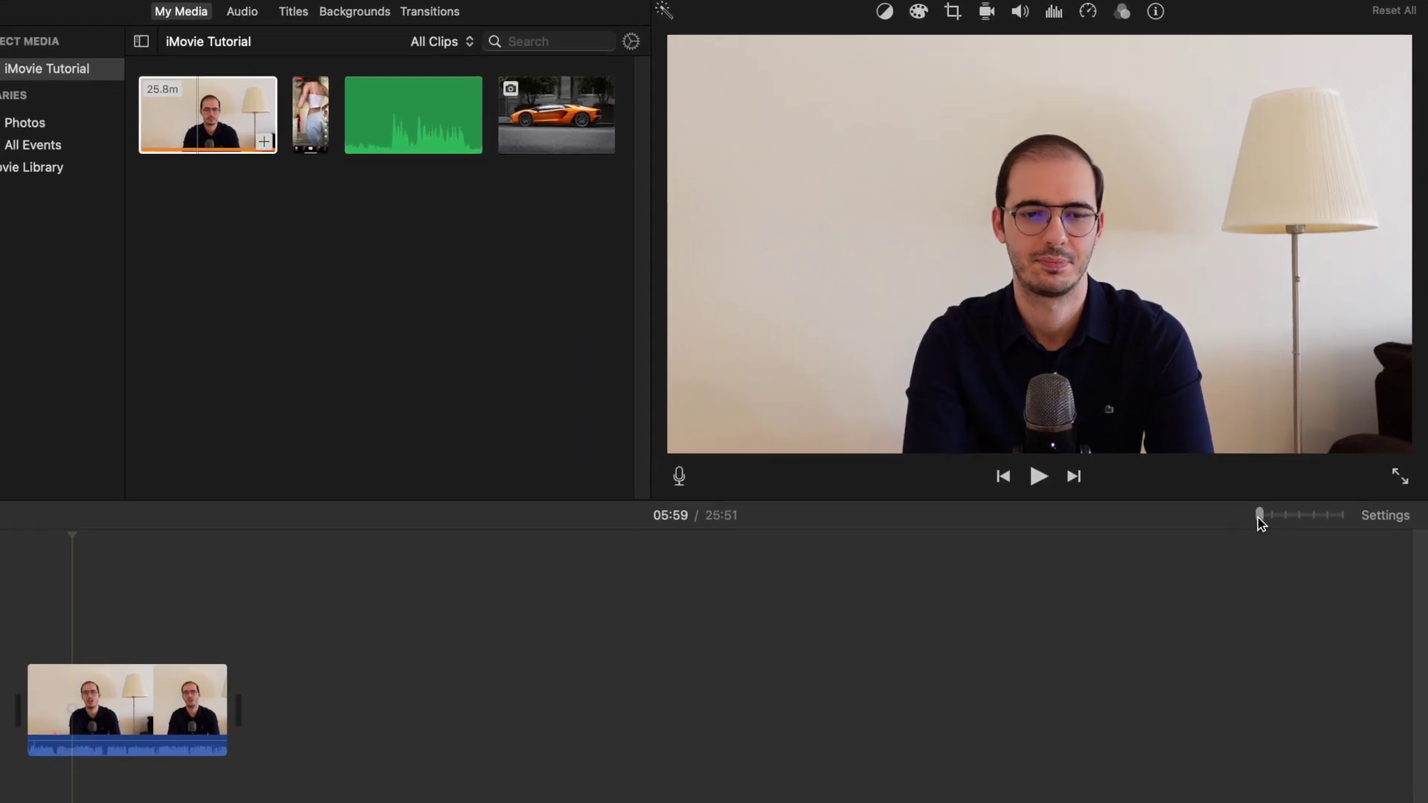
pyautogui.moveTo(1260, 517); pyautogui.dragTo(1272, 517)
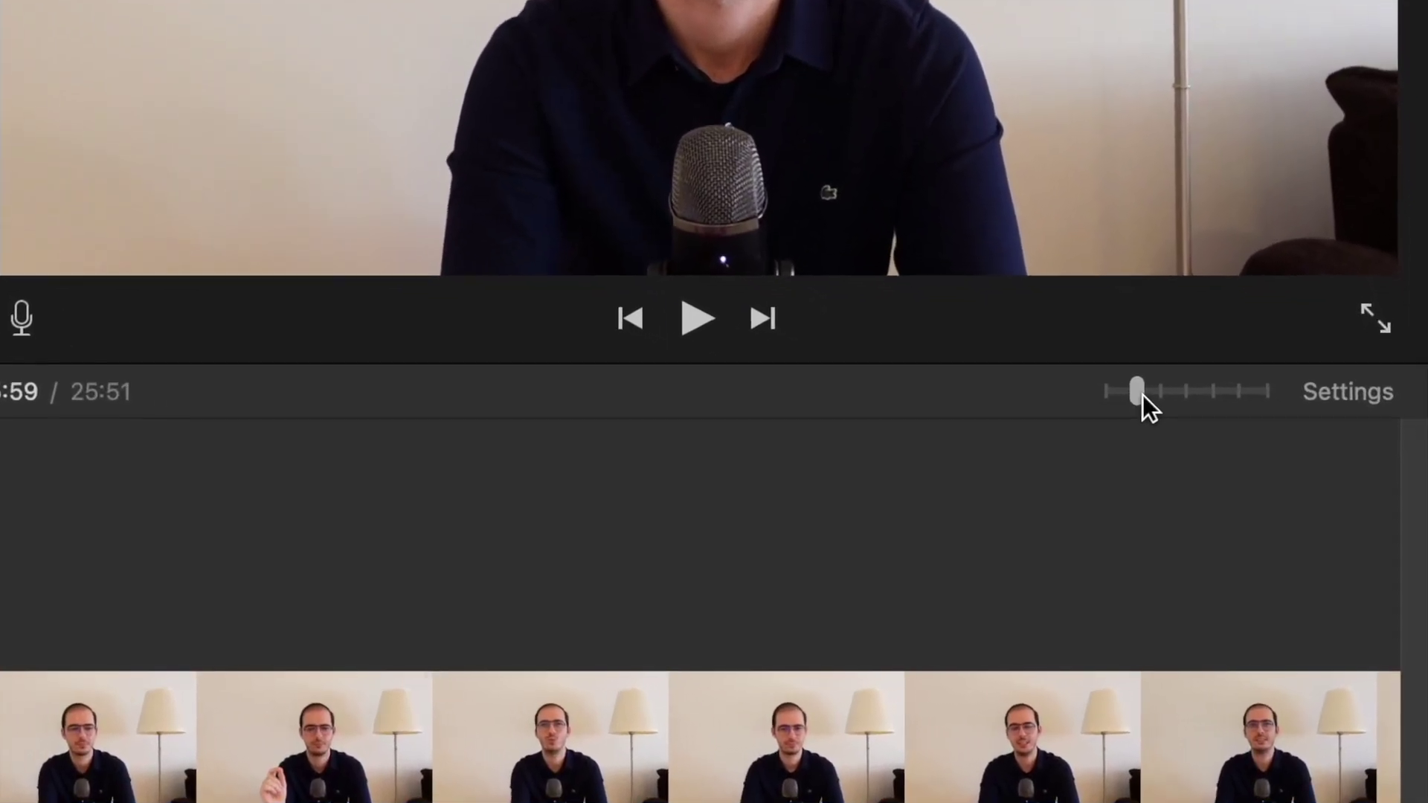
pyautogui.moveTo(1205, 454); pyautogui.dragTo(1226, 454)
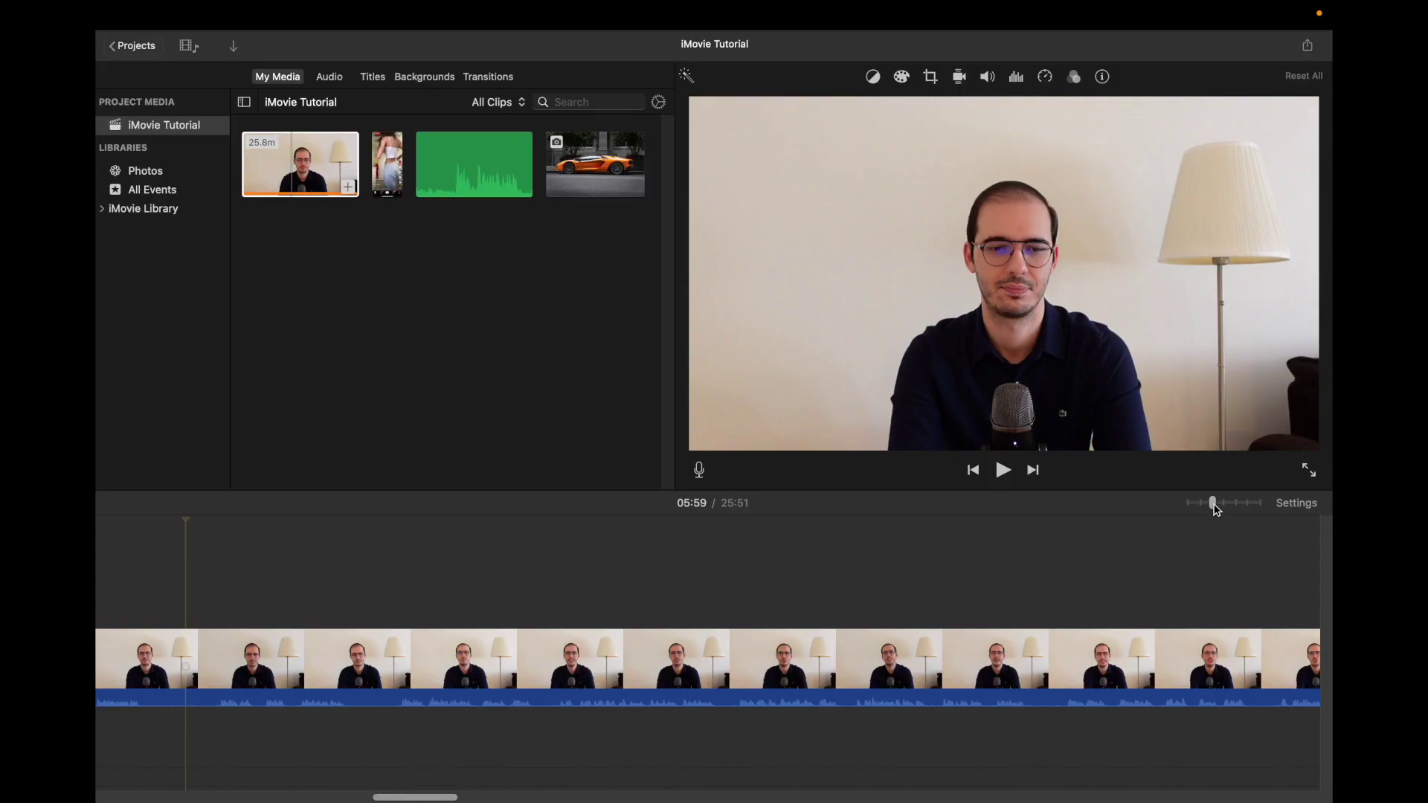
pyautogui.moveTo(1215, 506)
pyautogui.mouseDown()
pyautogui.moveTo(1186, 508)
pyautogui.moveTo(1224, 507)
pyautogui.mouseUp()
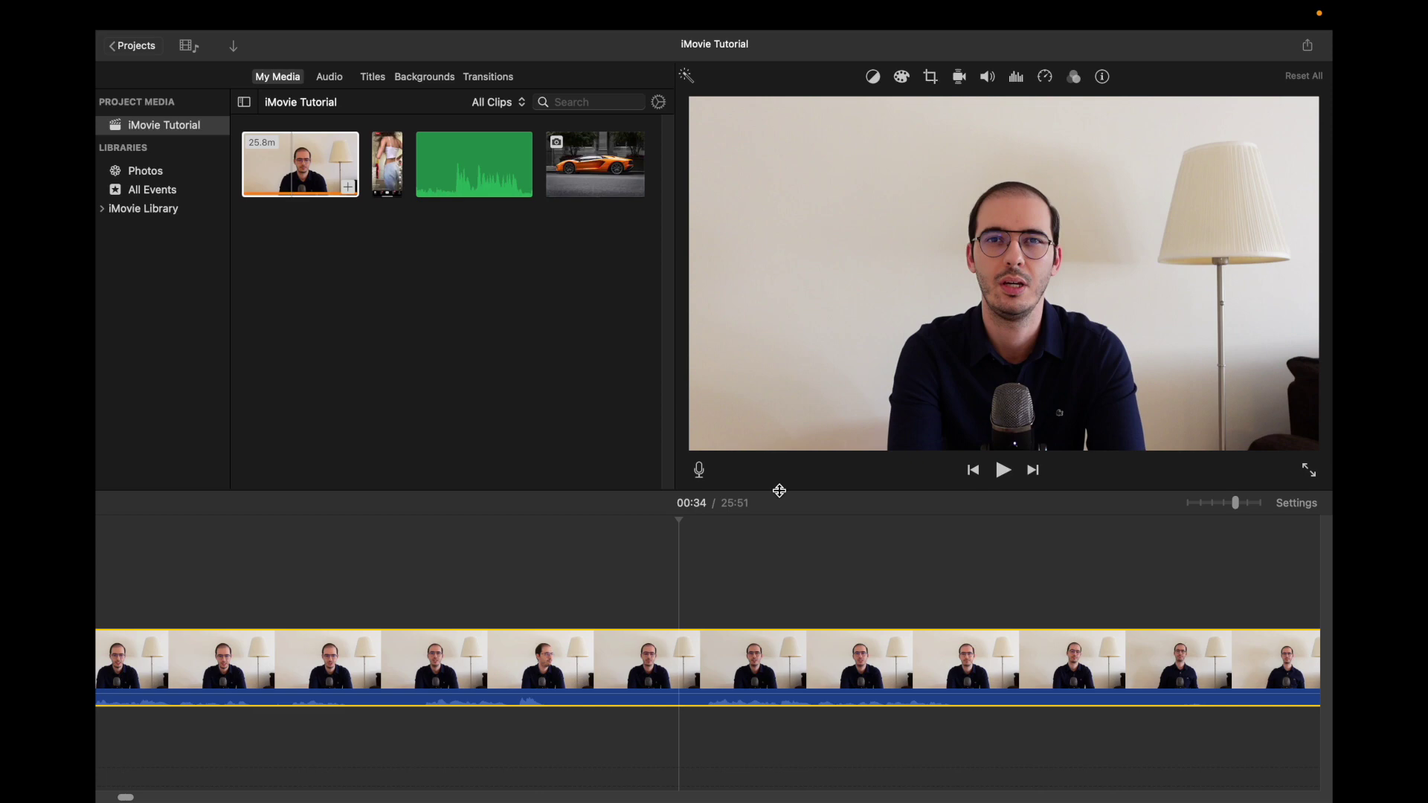
# Adjust the size of the preview area, try automatic enhancement on the clip and switch it back off
pyautogui.moveTo(779, 490); pyautogui.dragTo(727, 548)
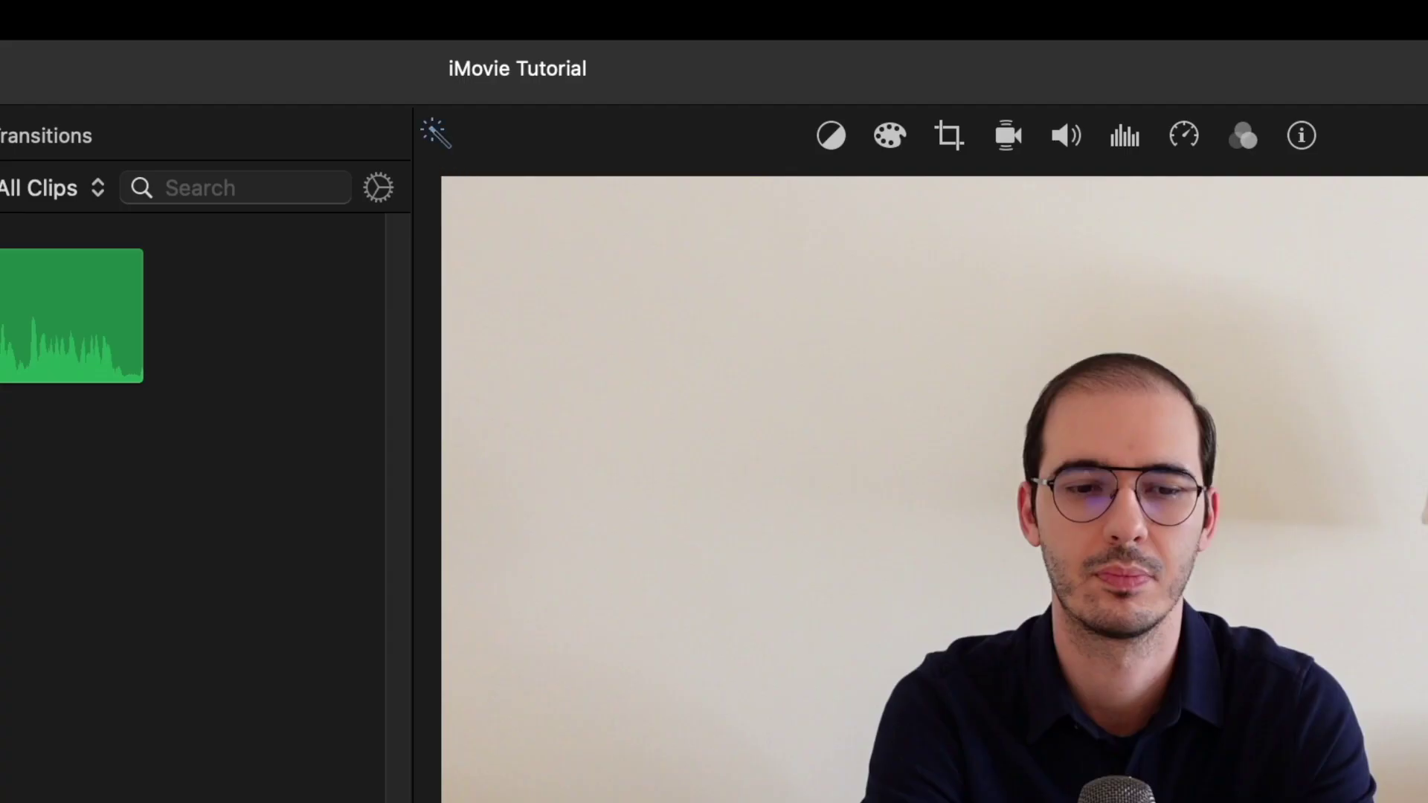
pyautogui.click(442, 143)
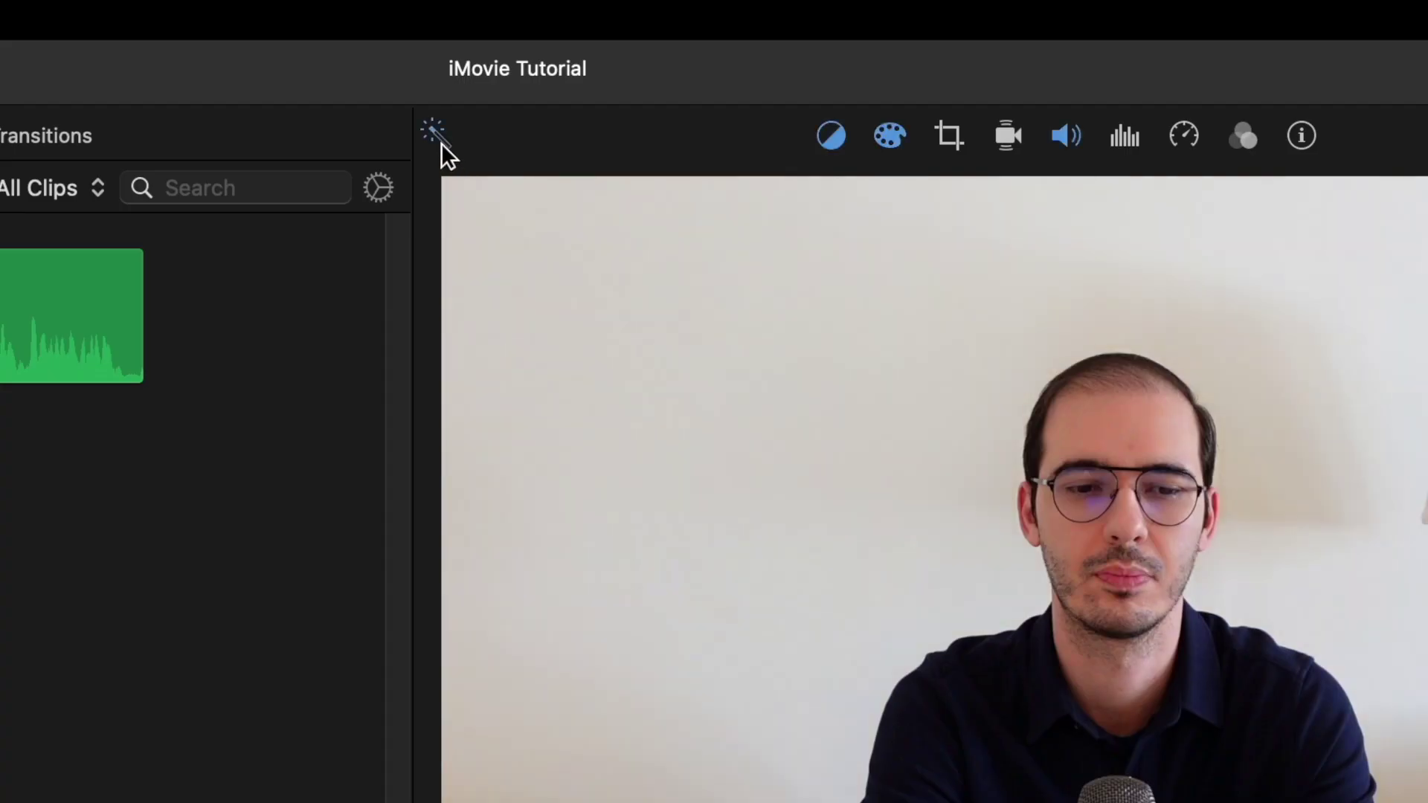
pyautogui.click(441, 144)
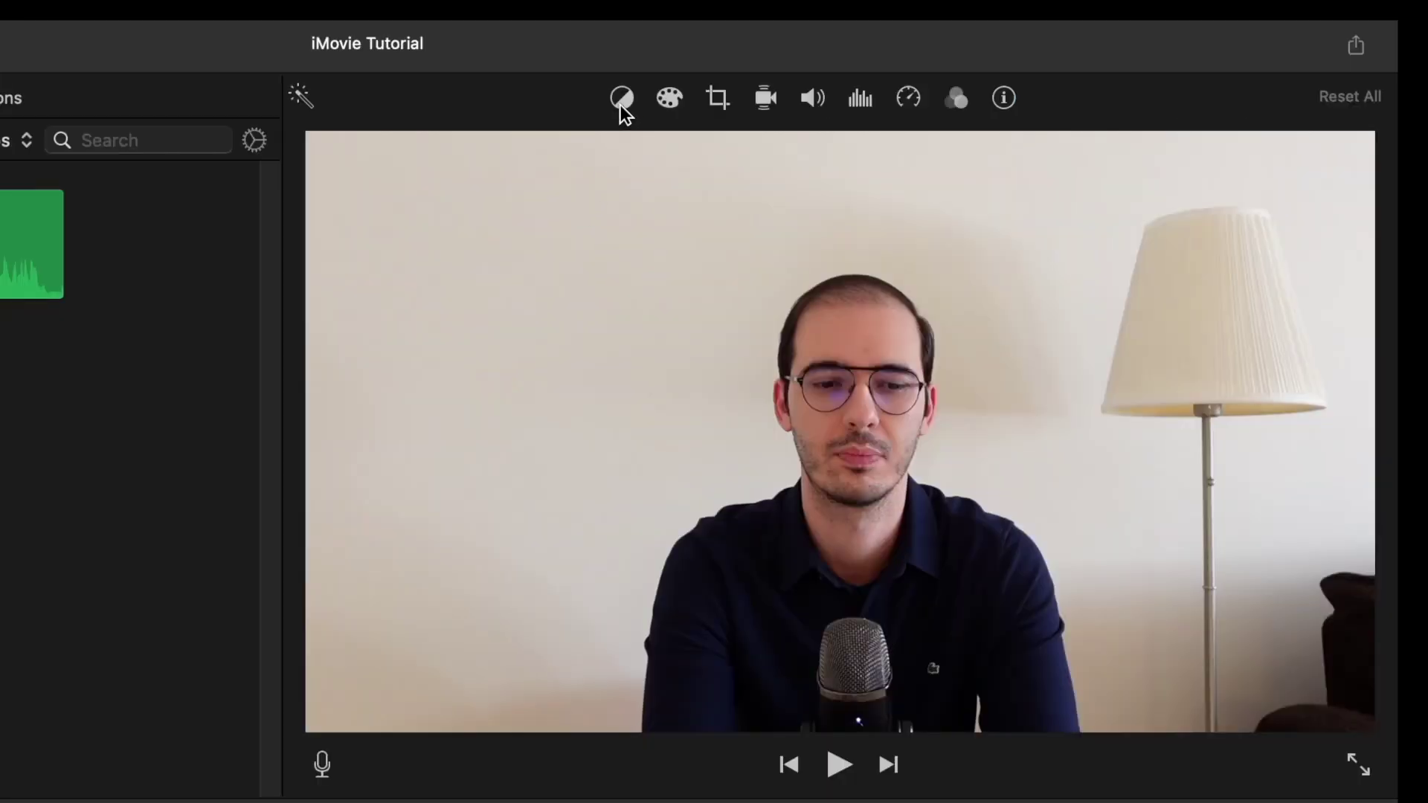
# Try color balance on the clip by sampling the dark shirt with the eyedropper, and switch the correction off
pyautogui.click(621, 105)
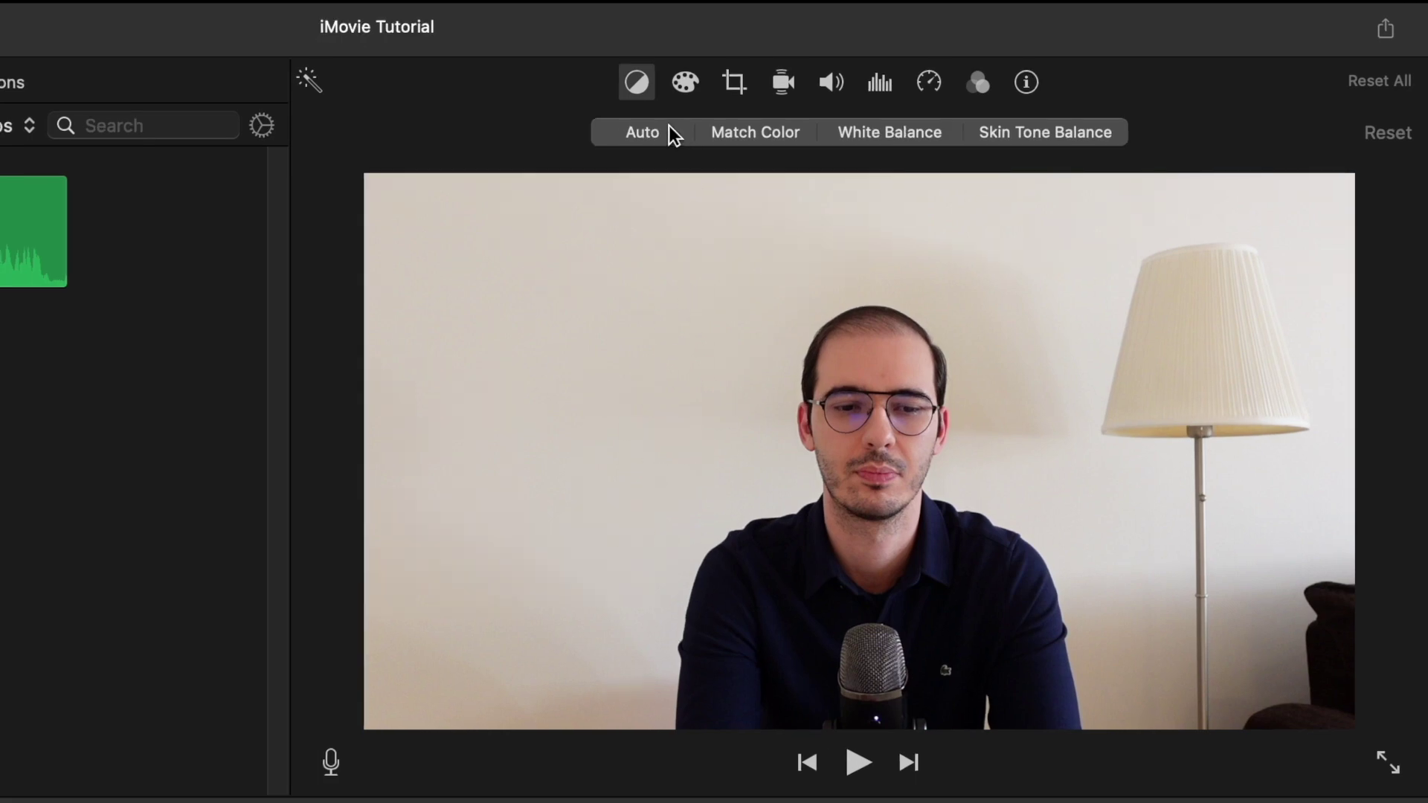
pyautogui.click(653, 138)
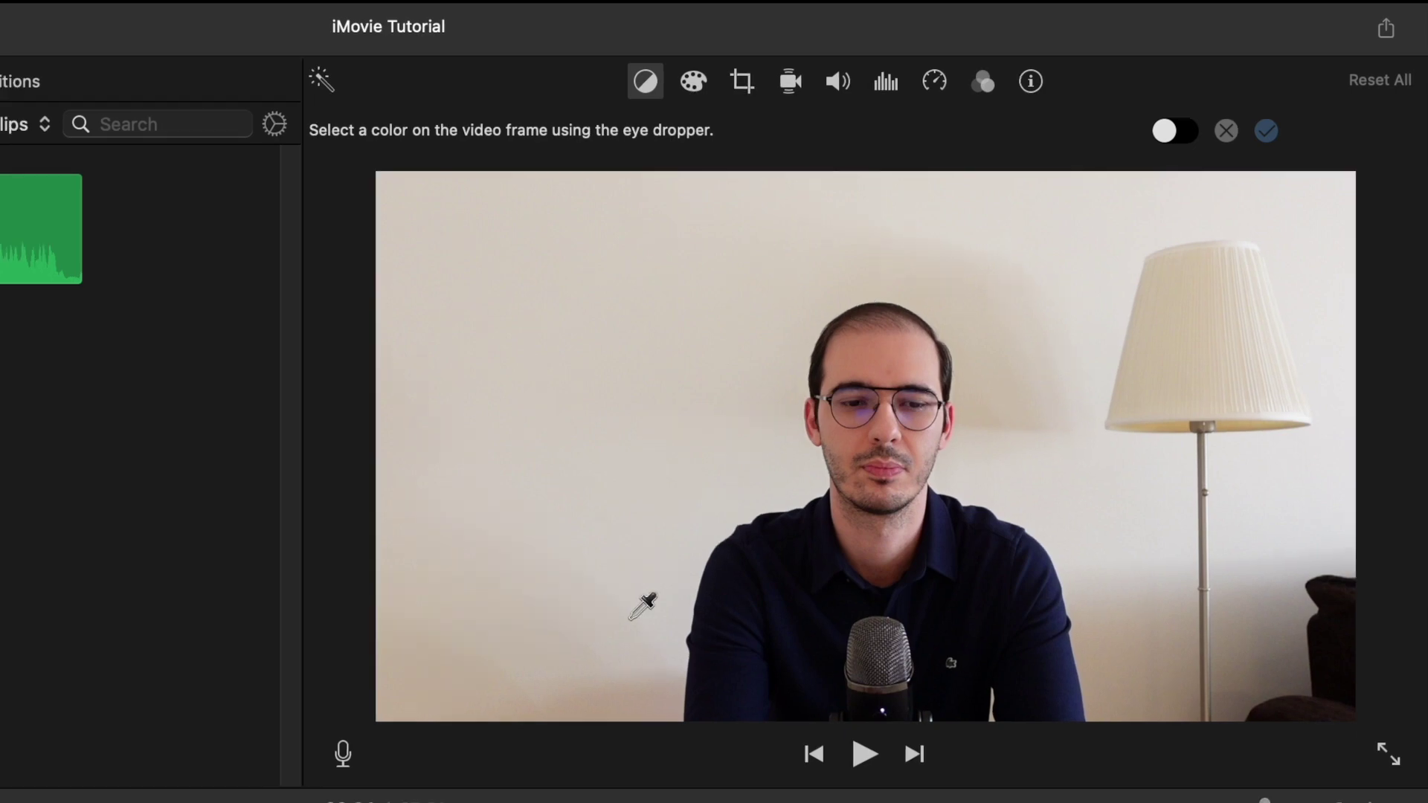
pyautogui.click(737, 595)
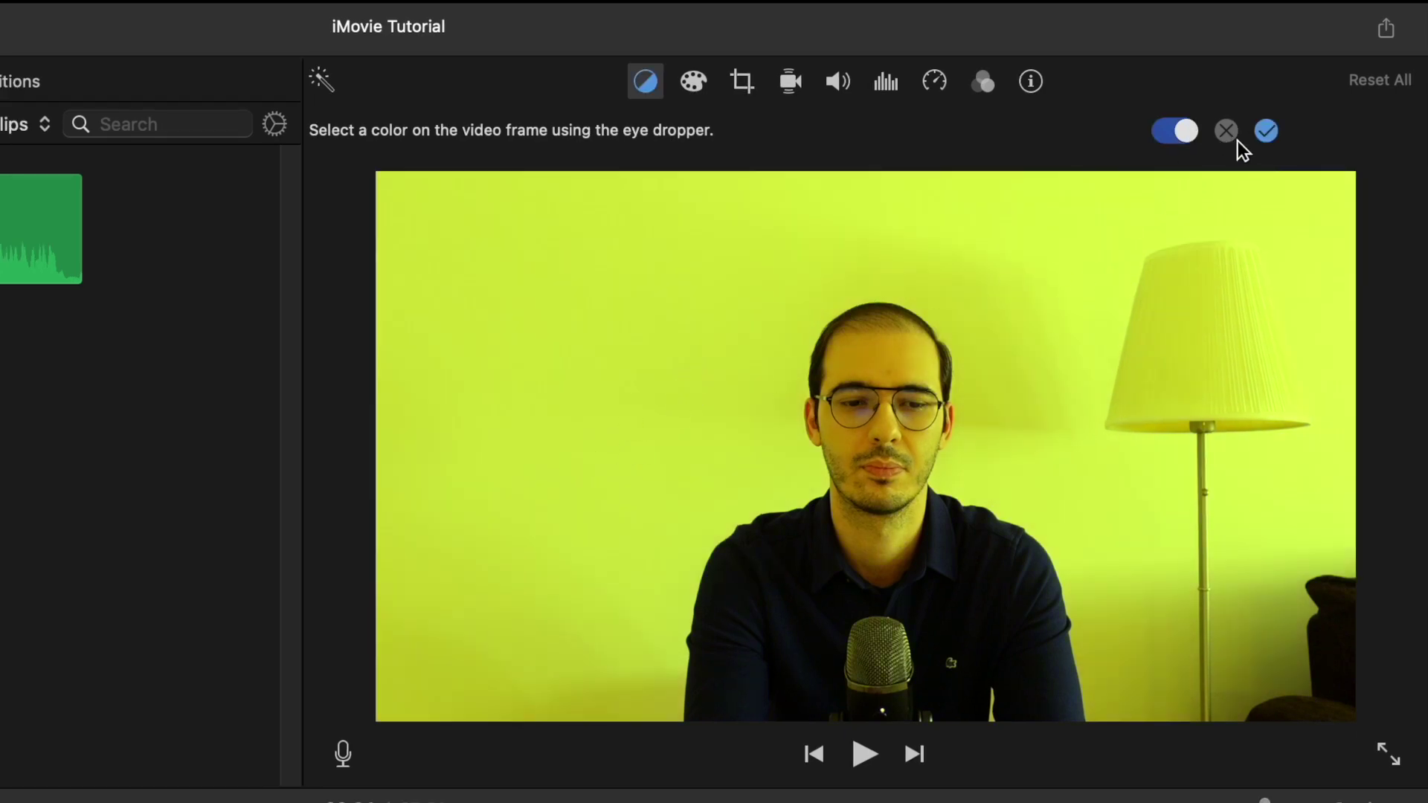
pyautogui.click(1183, 136)
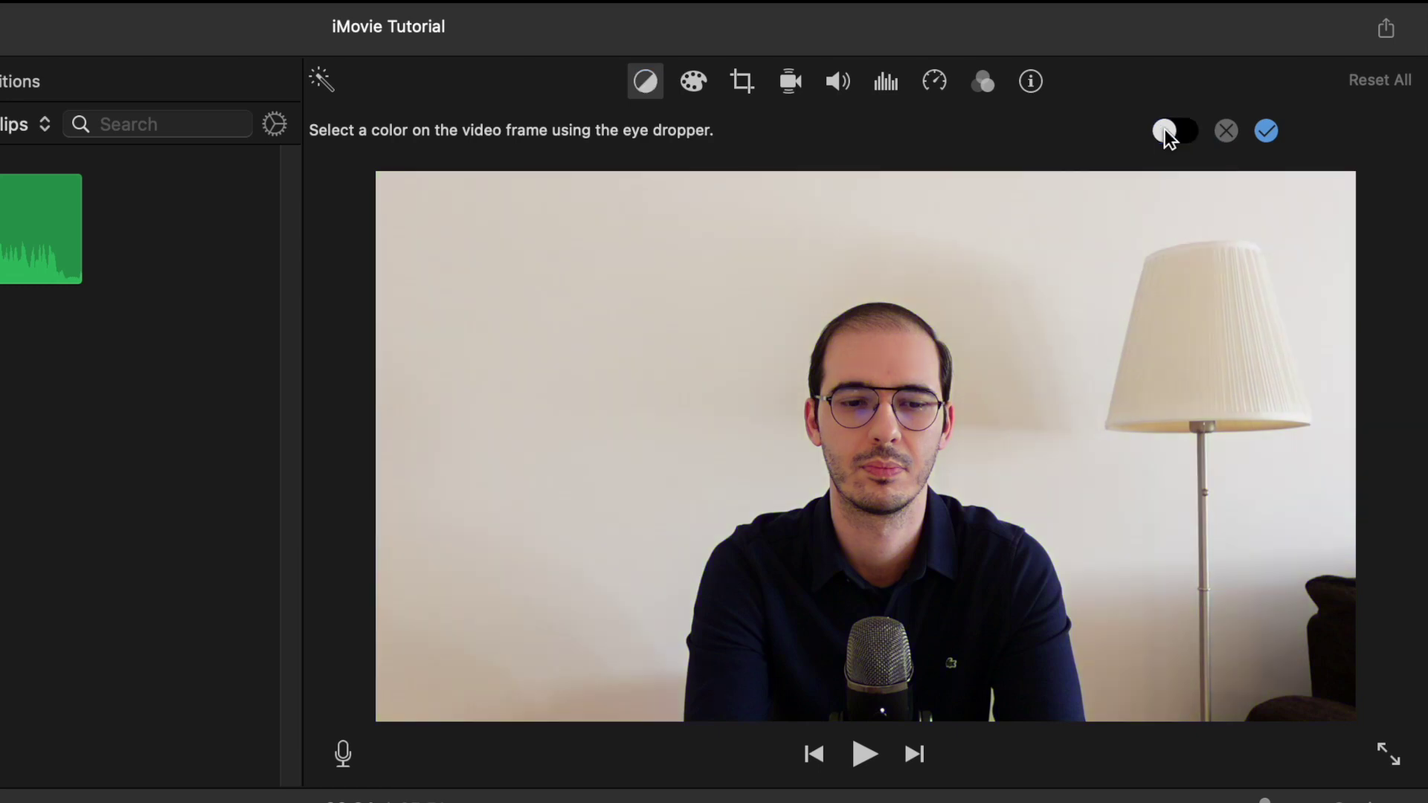
# Fine-tune the clip's contrast, saturation and color temperature very slightly with color correction
pyautogui.click(693, 82)
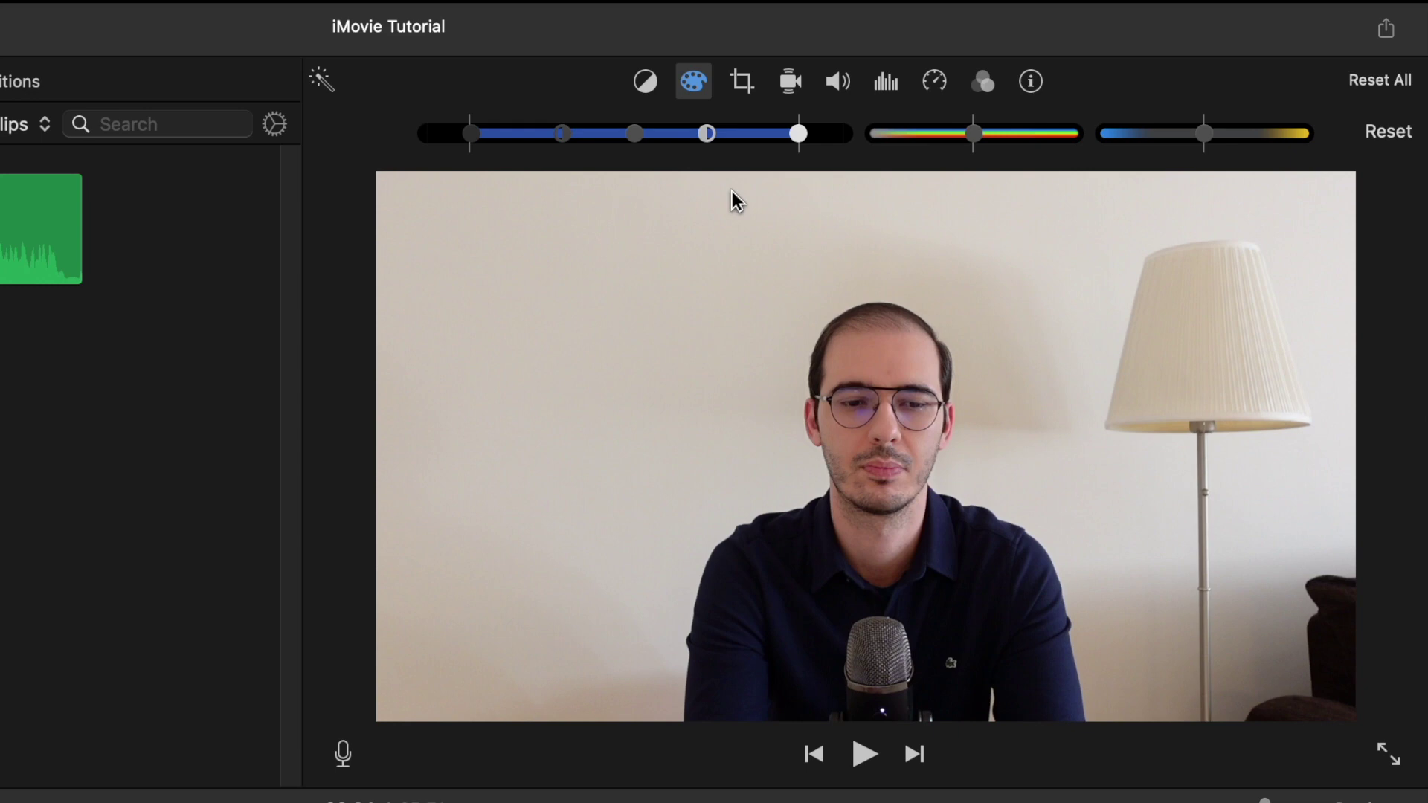
pyautogui.moveTo(712, 142)
pyautogui.mouseDown()
pyautogui.moveTo(685, 142)
pyautogui.moveTo(743, 142)
pyautogui.moveTo(719, 141)
pyautogui.mouseUp()
pyautogui.moveTo(973, 137)
pyautogui.mouseDown()
pyautogui.moveTo(910, 143)
pyautogui.moveTo(1029, 137)
pyautogui.moveTo(872, 143)
pyautogui.moveTo(1037, 140)
pyautogui.moveTo(973, 140)
pyautogui.mouseUp()
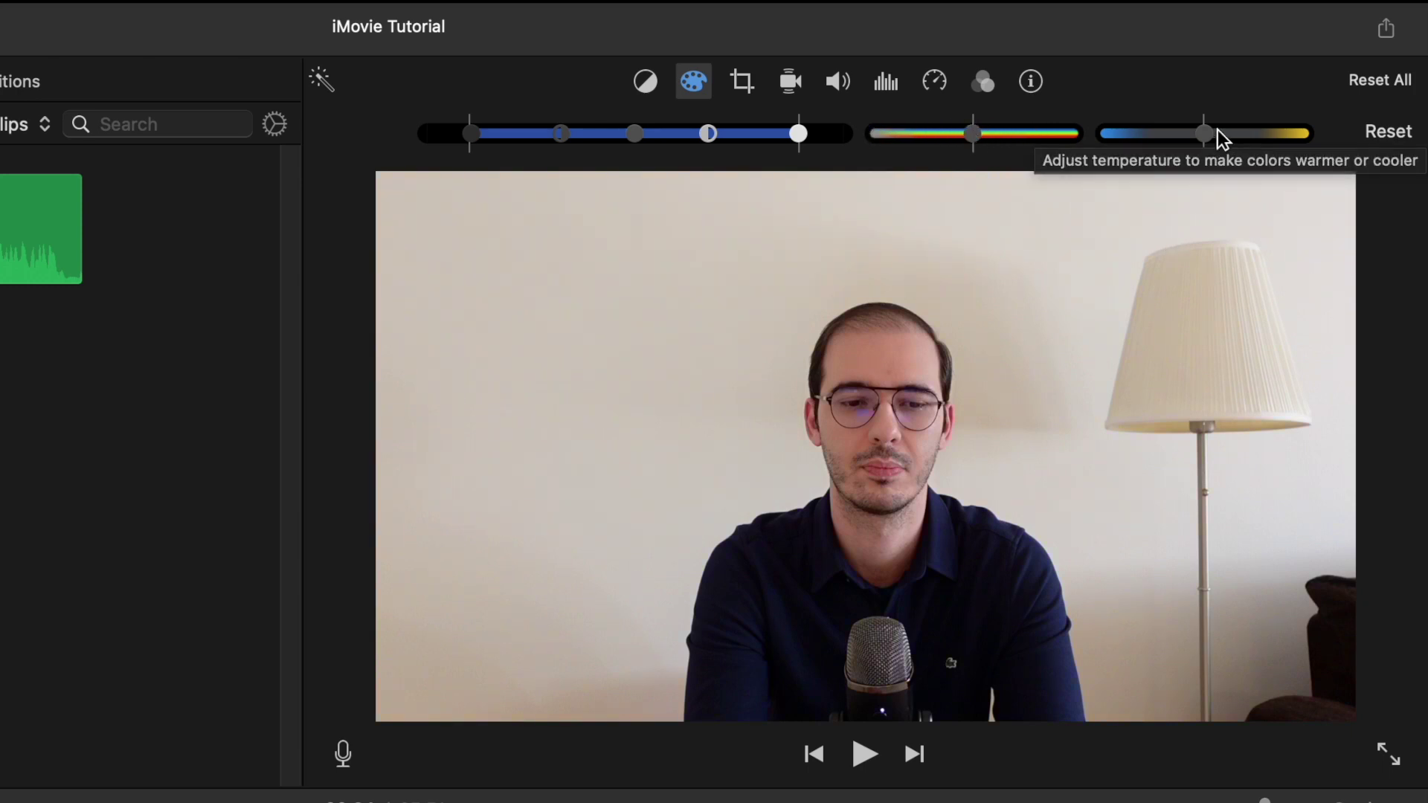
pyautogui.moveTo(1203, 136)
pyautogui.mouseDown()
pyautogui.moveTo(1135, 138)
pyautogui.moveTo(1272, 140)
pyautogui.moveTo(1205, 139)
pyautogui.mouseUp()
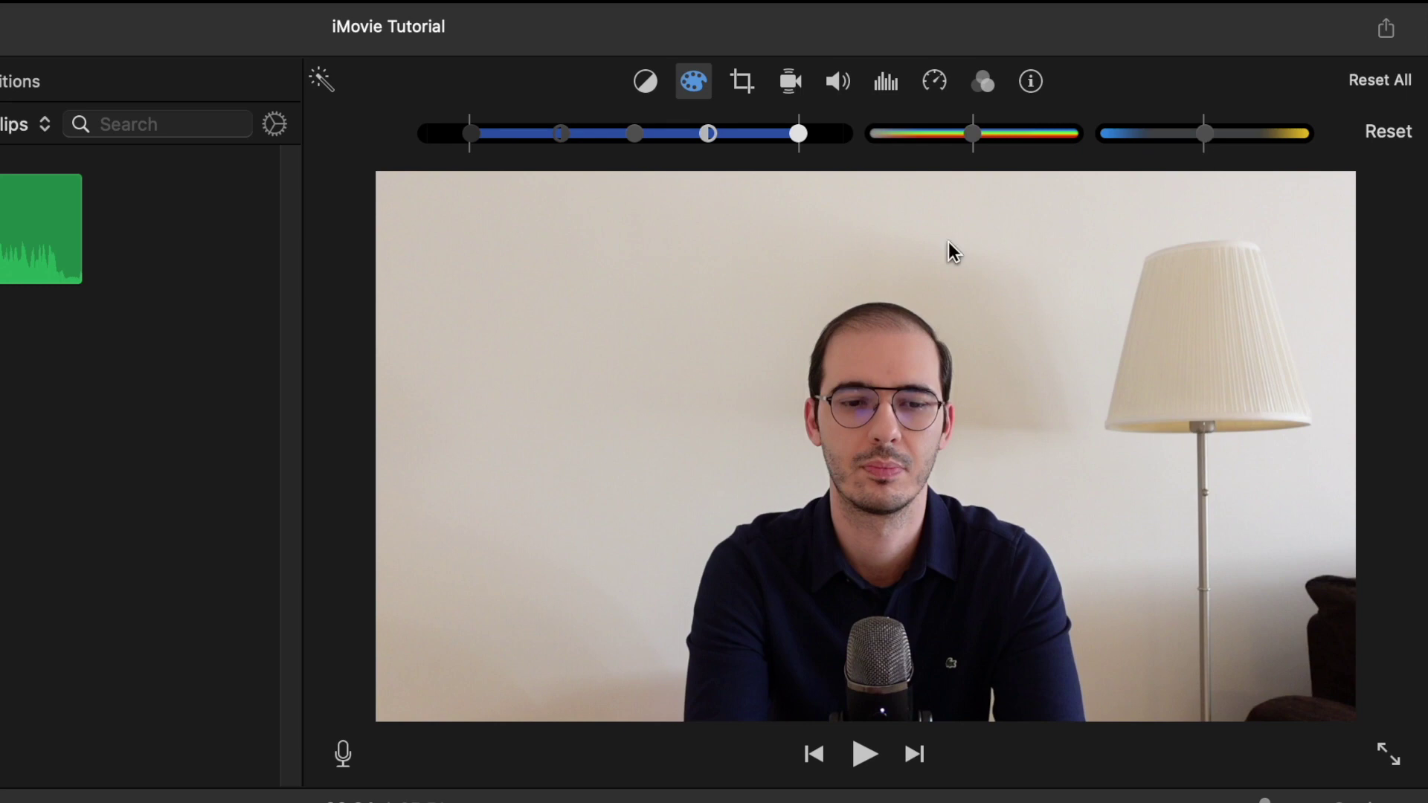
# Open the clip's cropping controls, view the video in full screen and return to the editor
pyautogui.click(741, 82)
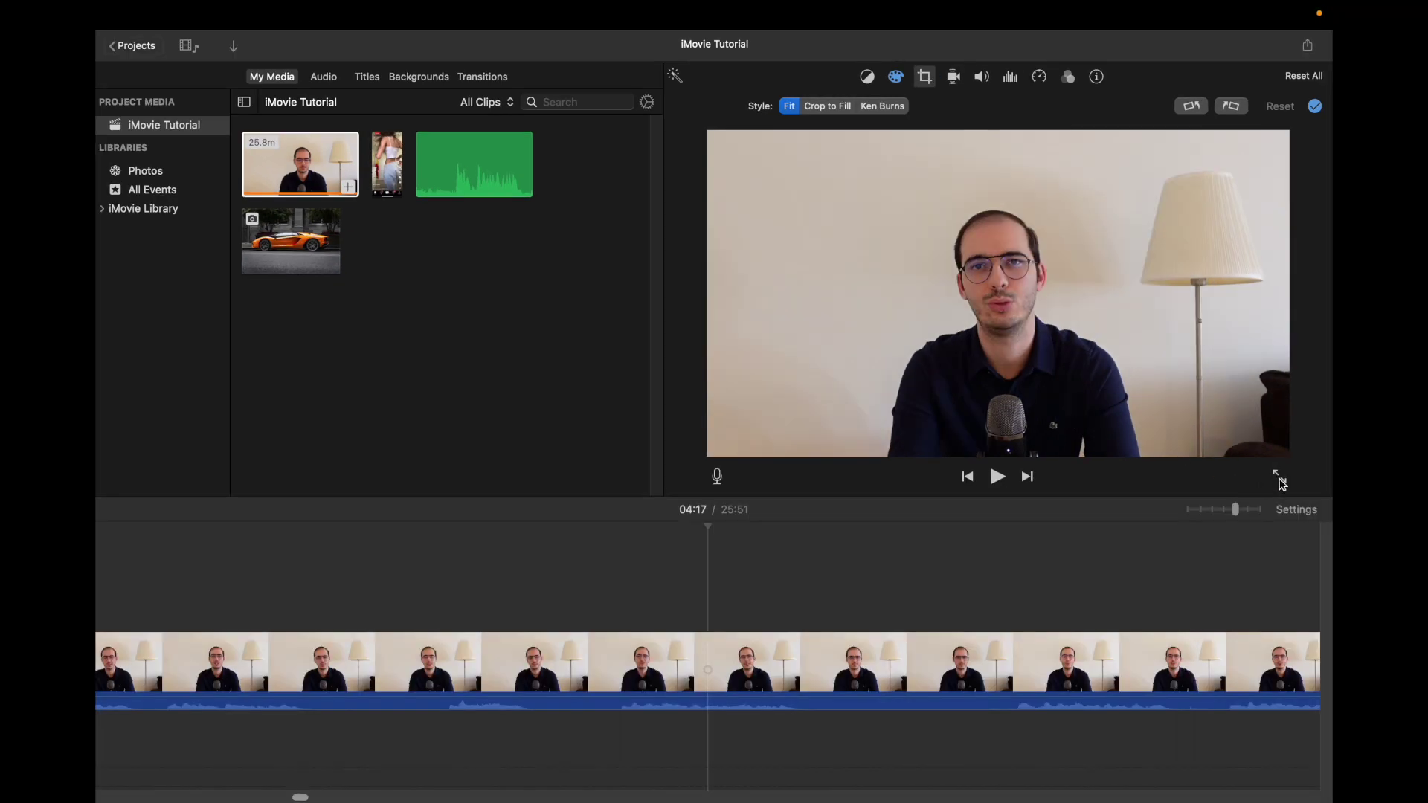
pyautogui.click(1279, 480)
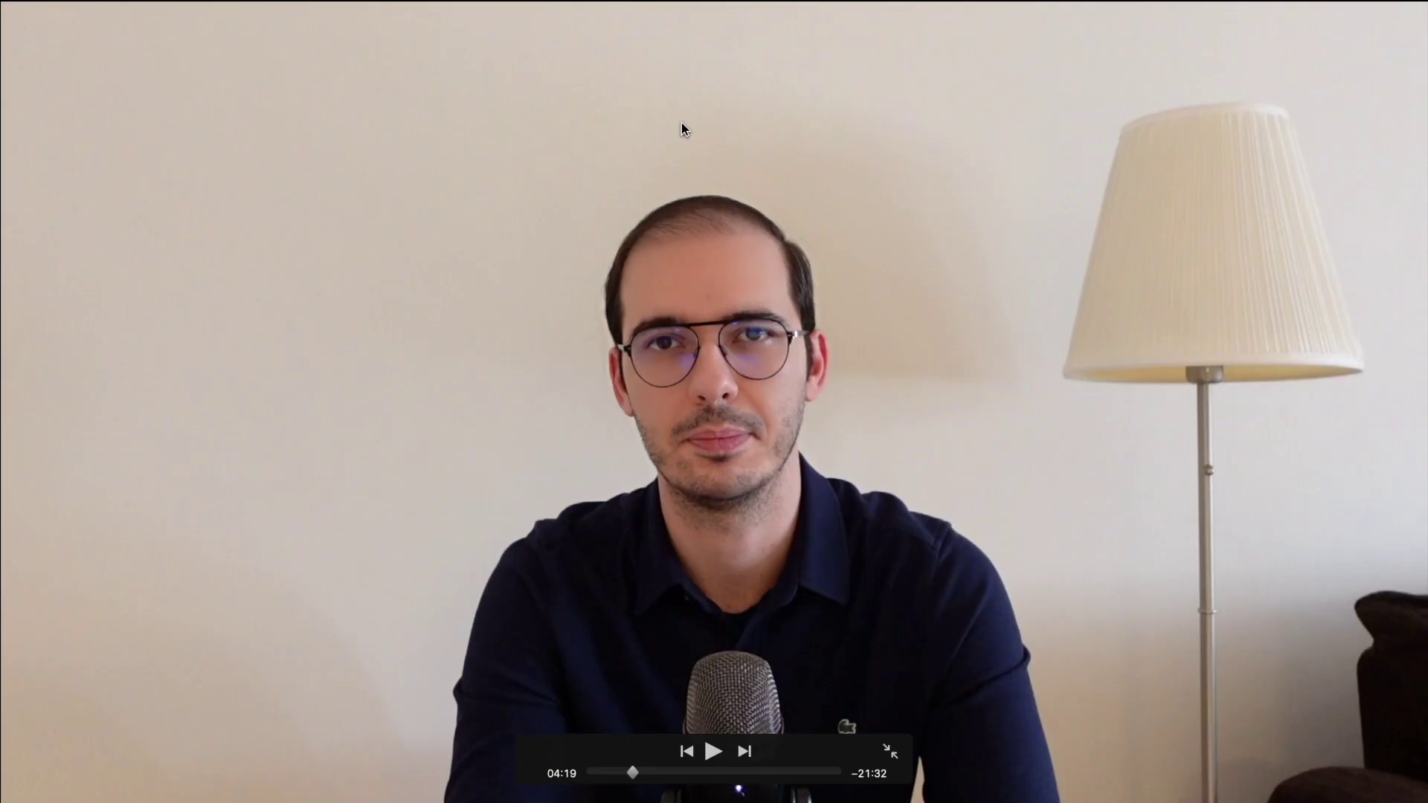
pyautogui.click(897, 759)
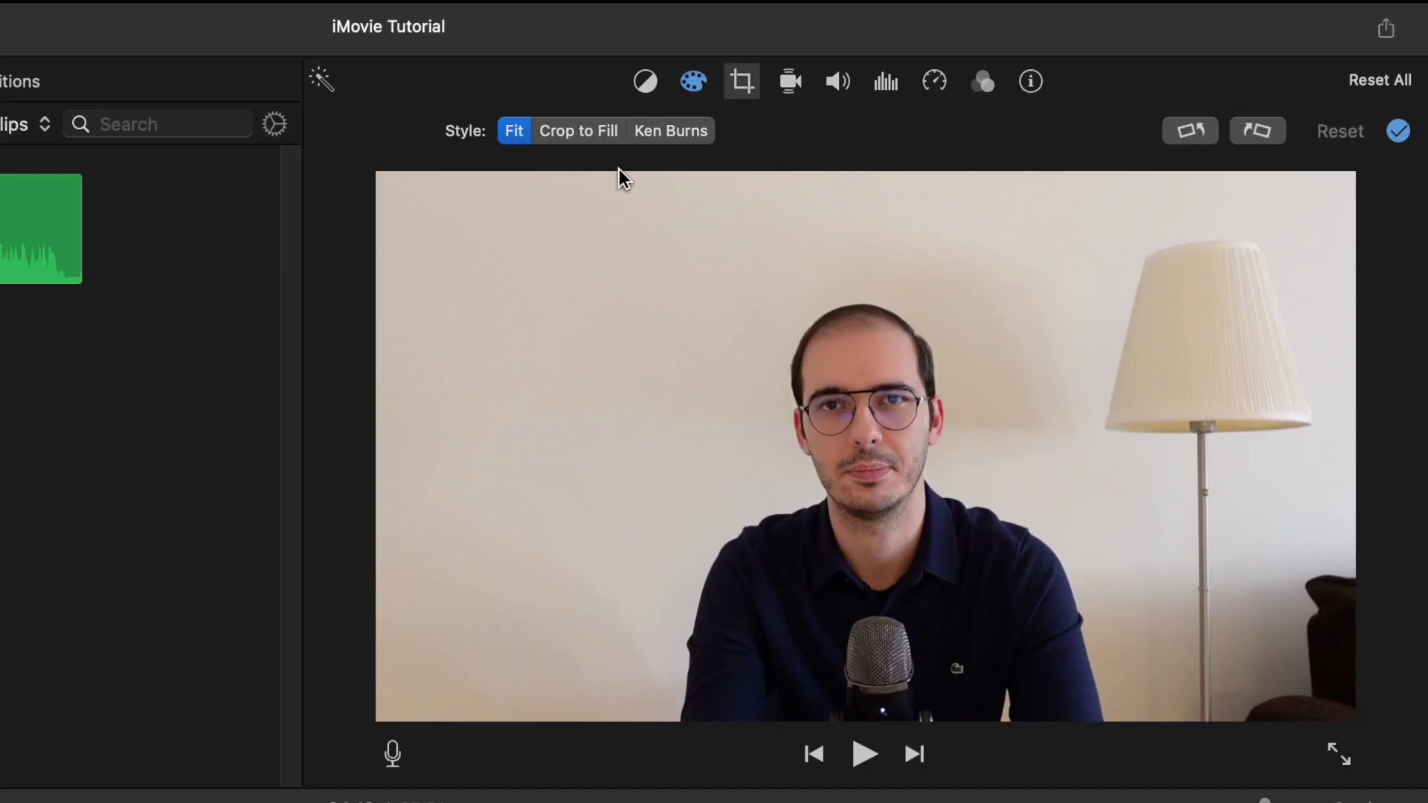
# Crop the clip with the Crop to Fill style to a tighter frame centred on the man and apply it
pyautogui.click(567, 134)
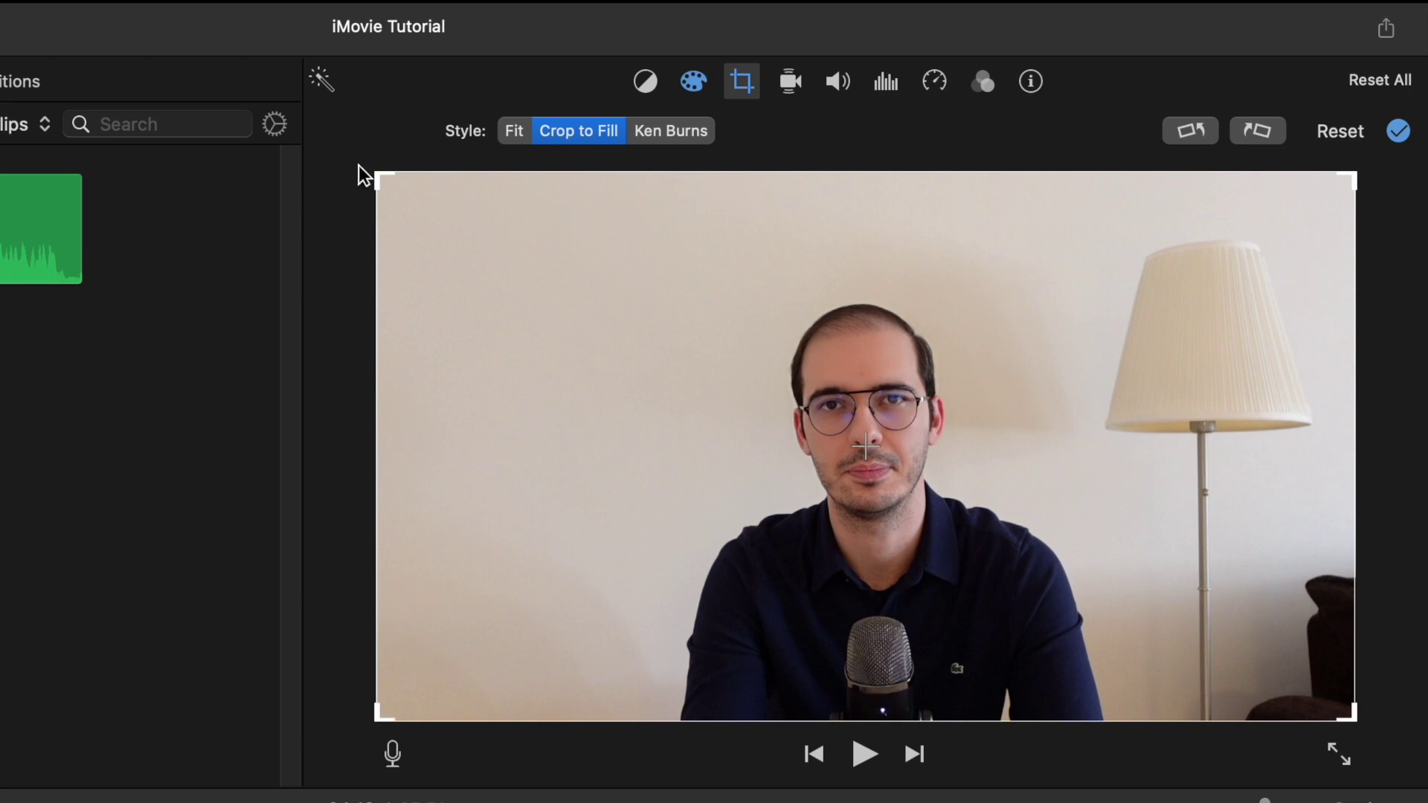
pyautogui.moveTo(395, 178); pyautogui.dragTo(507, 247)
pyautogui.moveTo(1348, 715); pyautogui.dragTo(1255, 678)
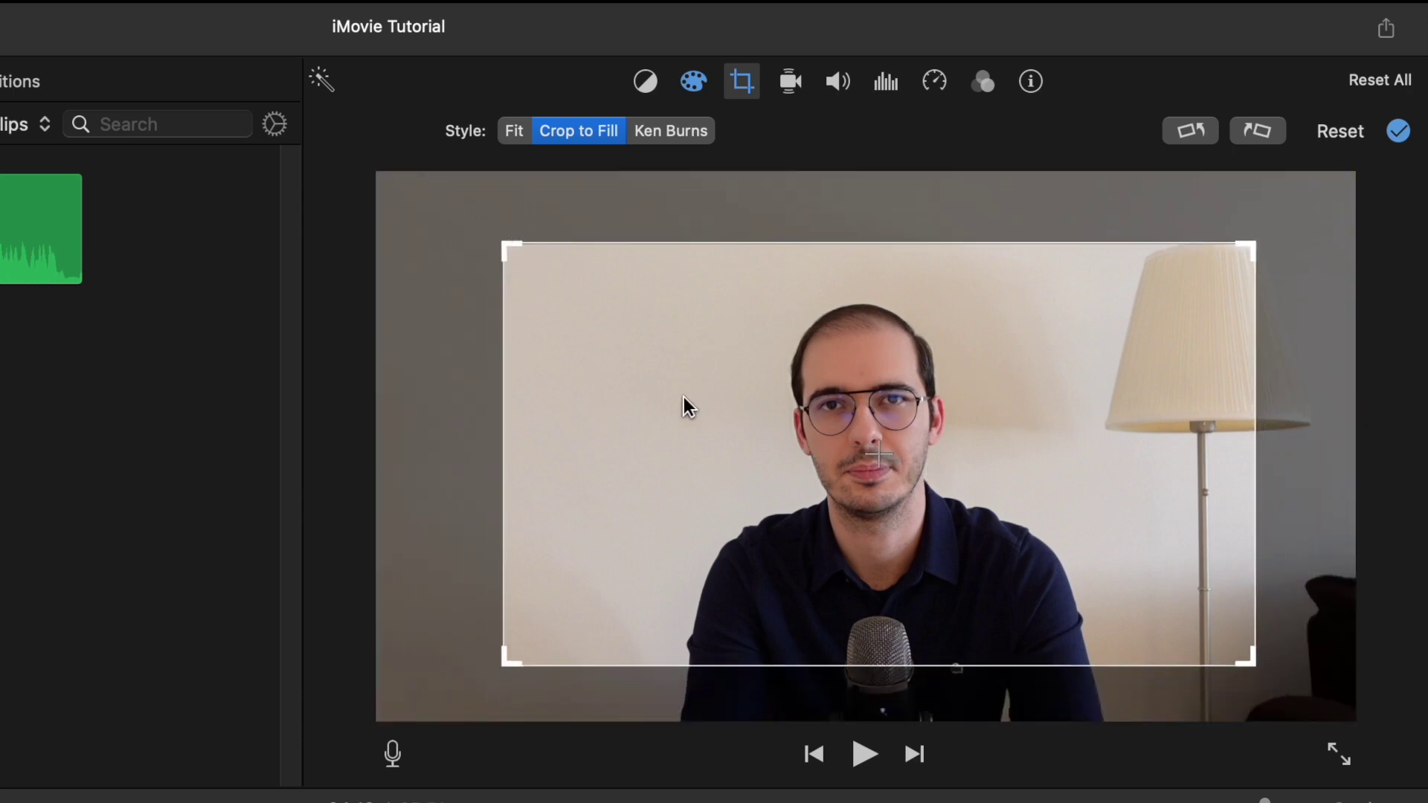
pyautogui.moveTo(1005, 493); pyautogui.dragTo(822, 328)
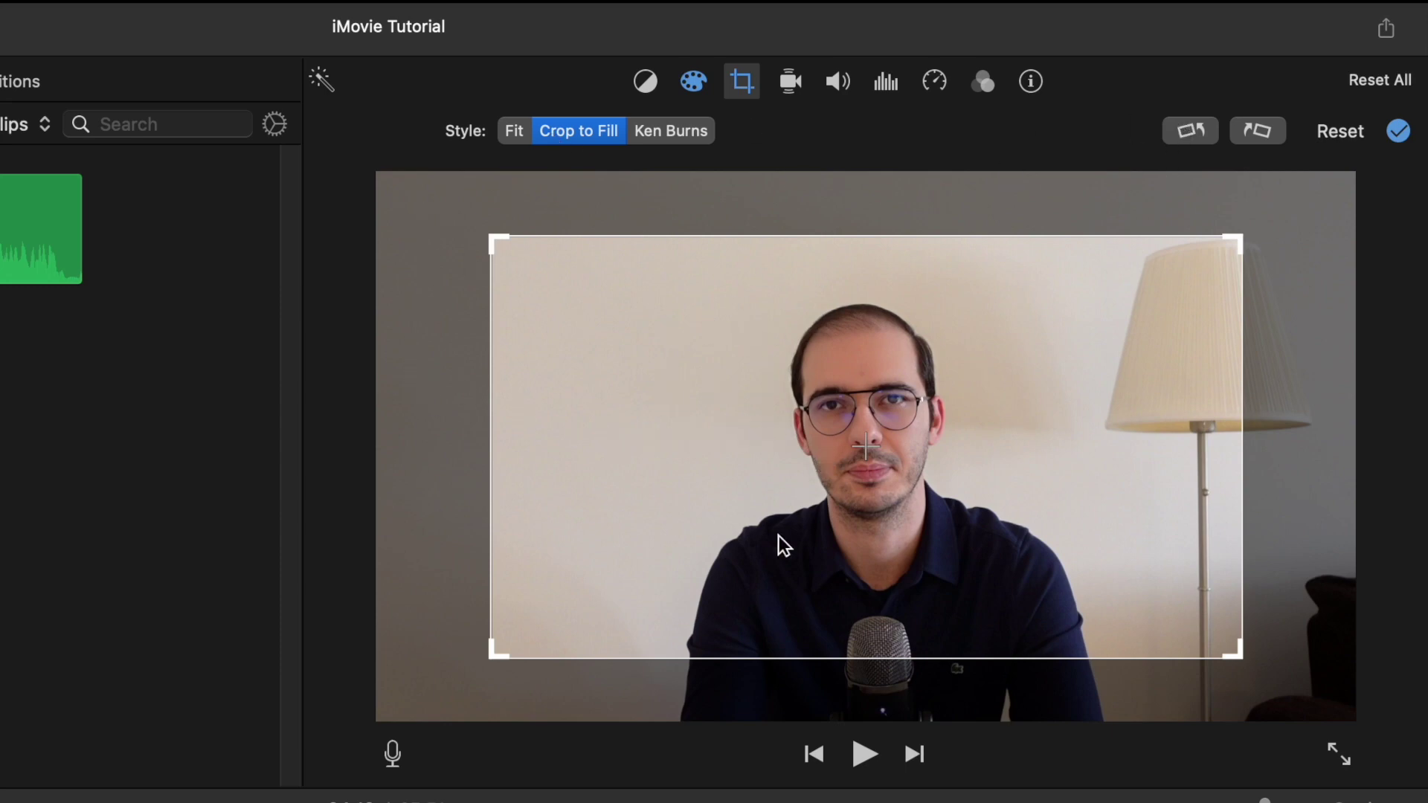
pyautogui.click(1399, 132)
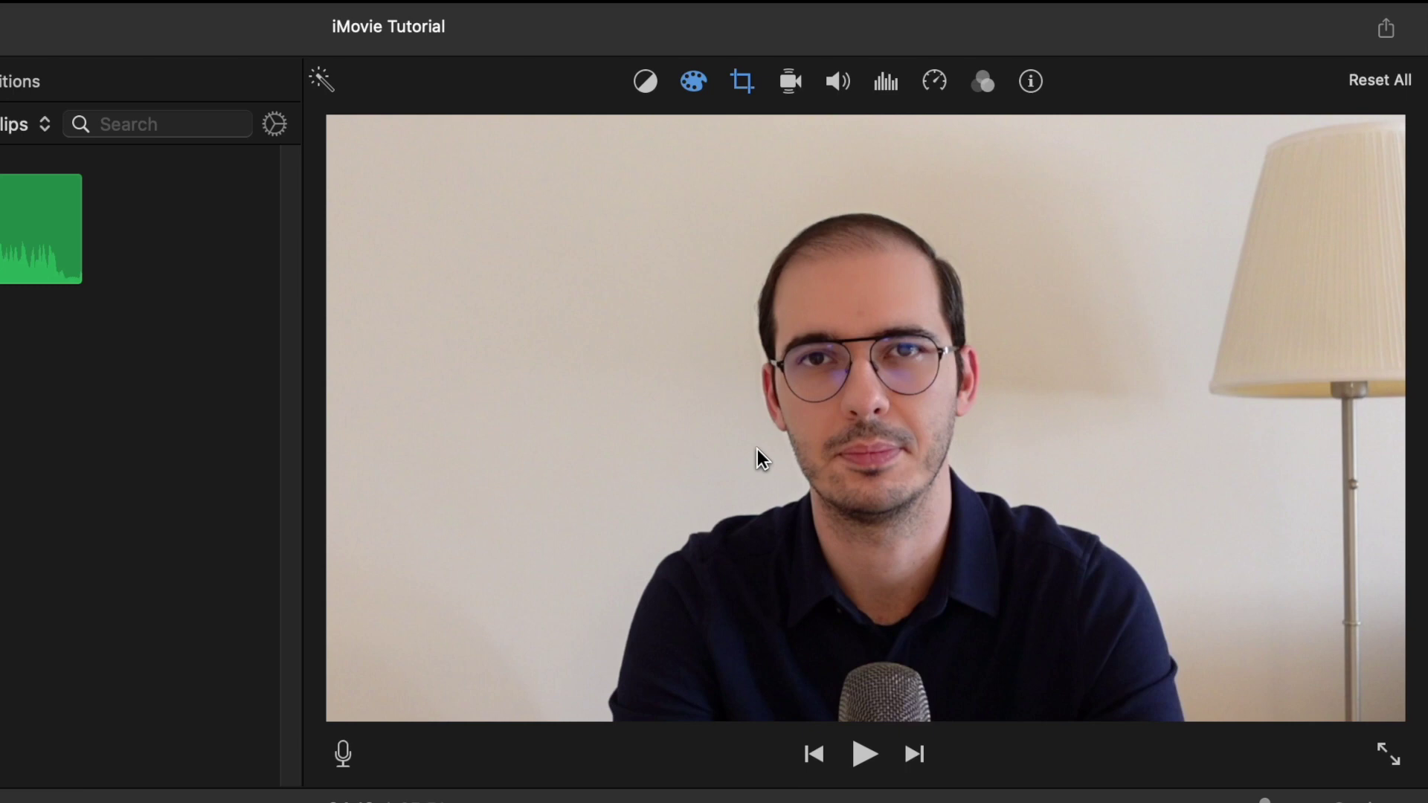
# Undo the tighter crop and reset the clip's cropping to the Fit style
pyautogui.press('super+z')
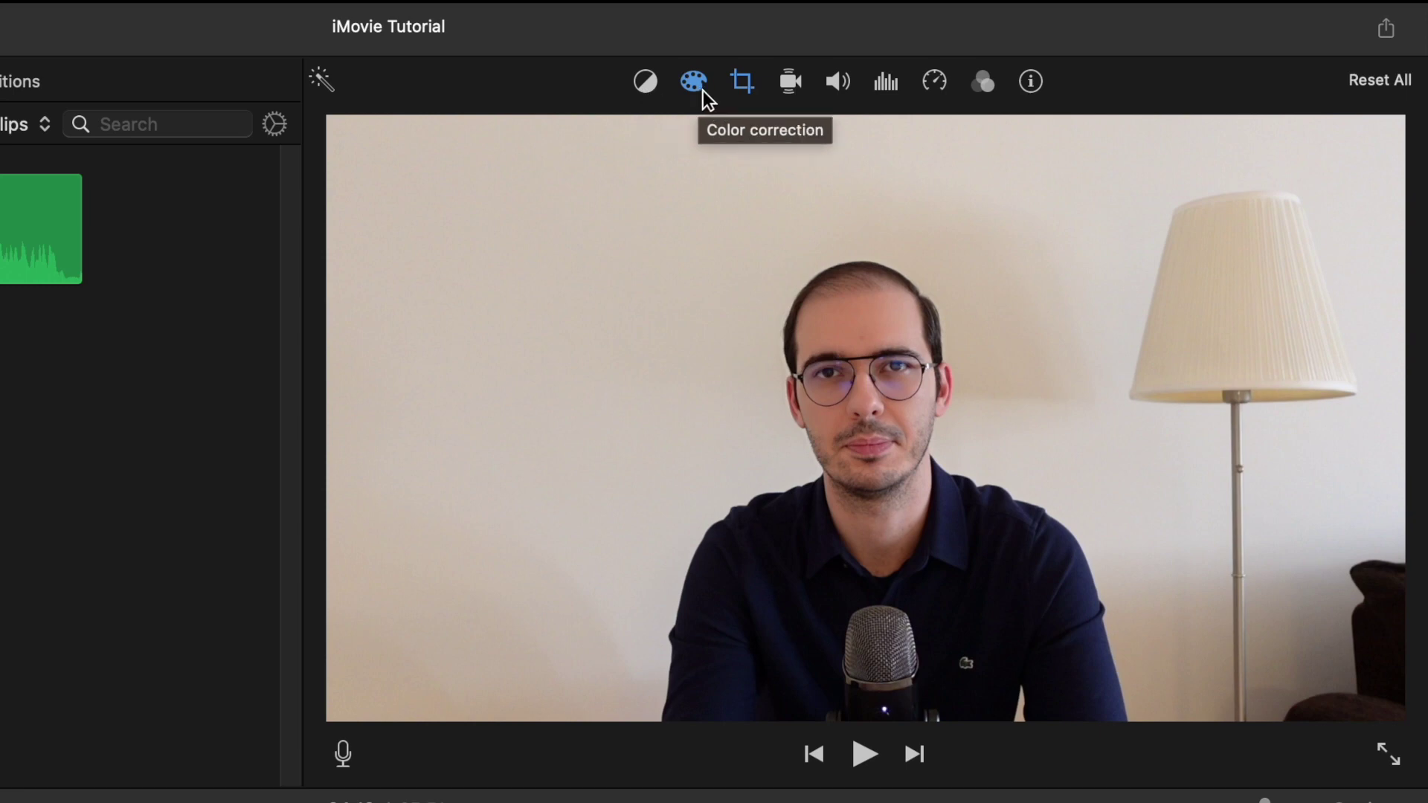
pyautogui.click(744, 83)
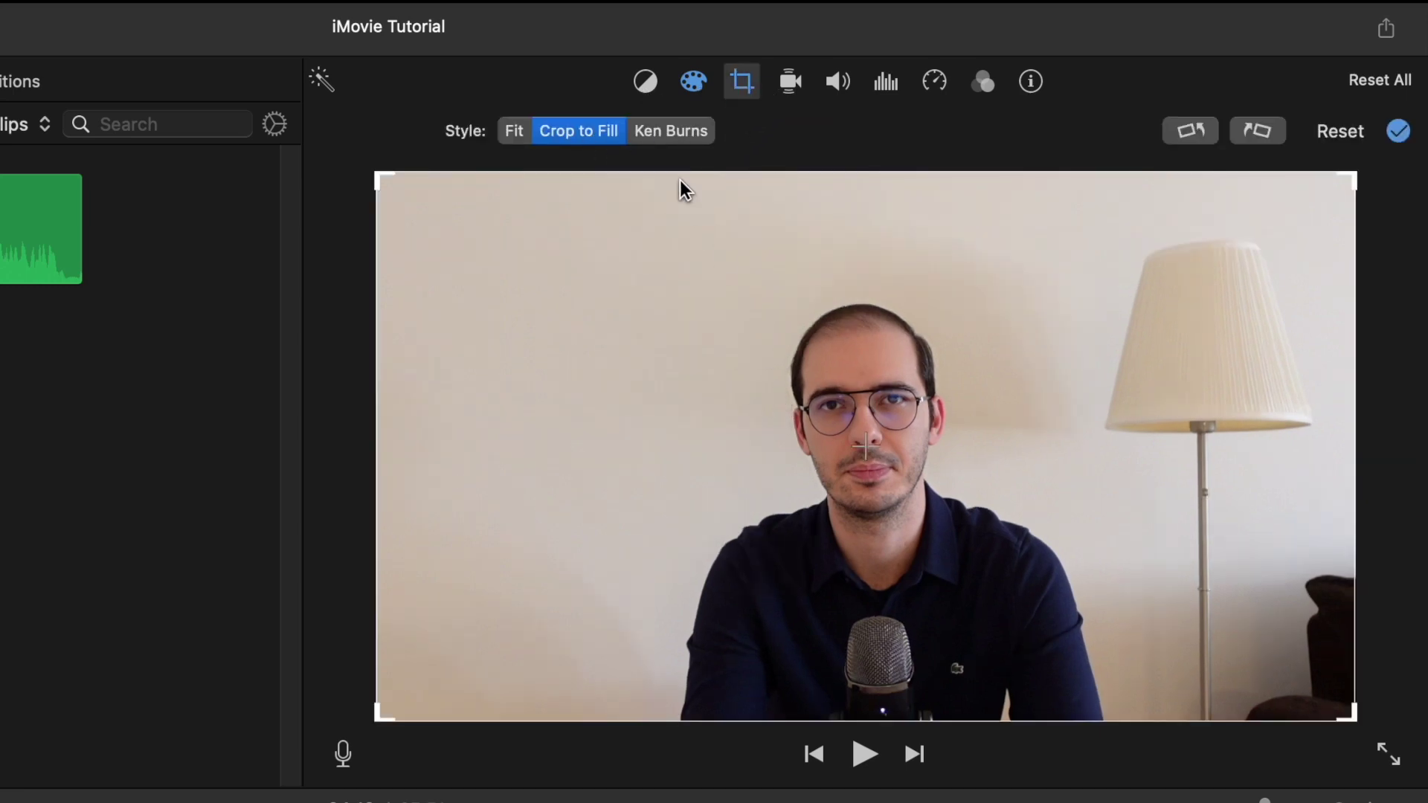
pyautogui.click(1336, 134)
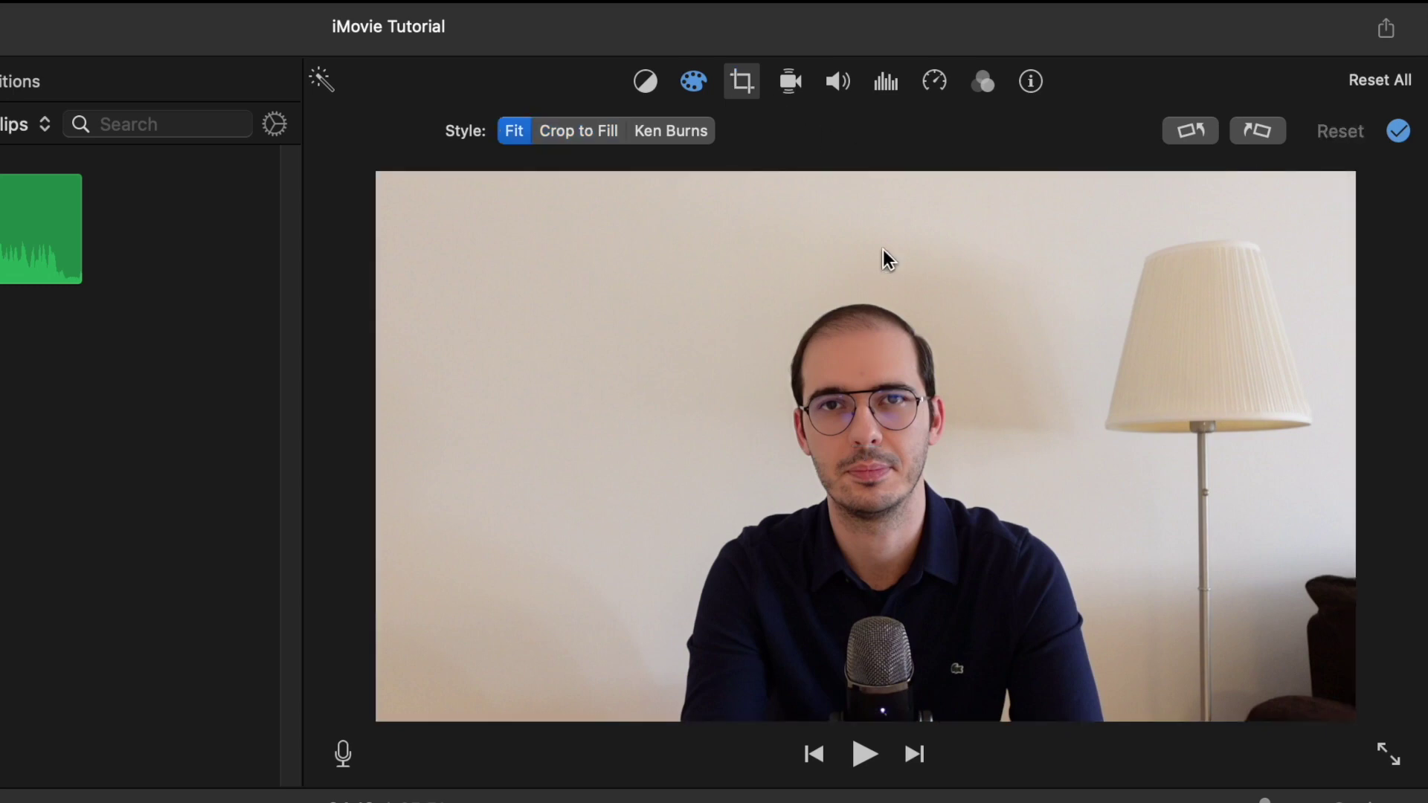
# Try rotating the clip a quarter turn counterclockwise and clockwise, and bring it back upright
pyautogui.click(1206, 131)
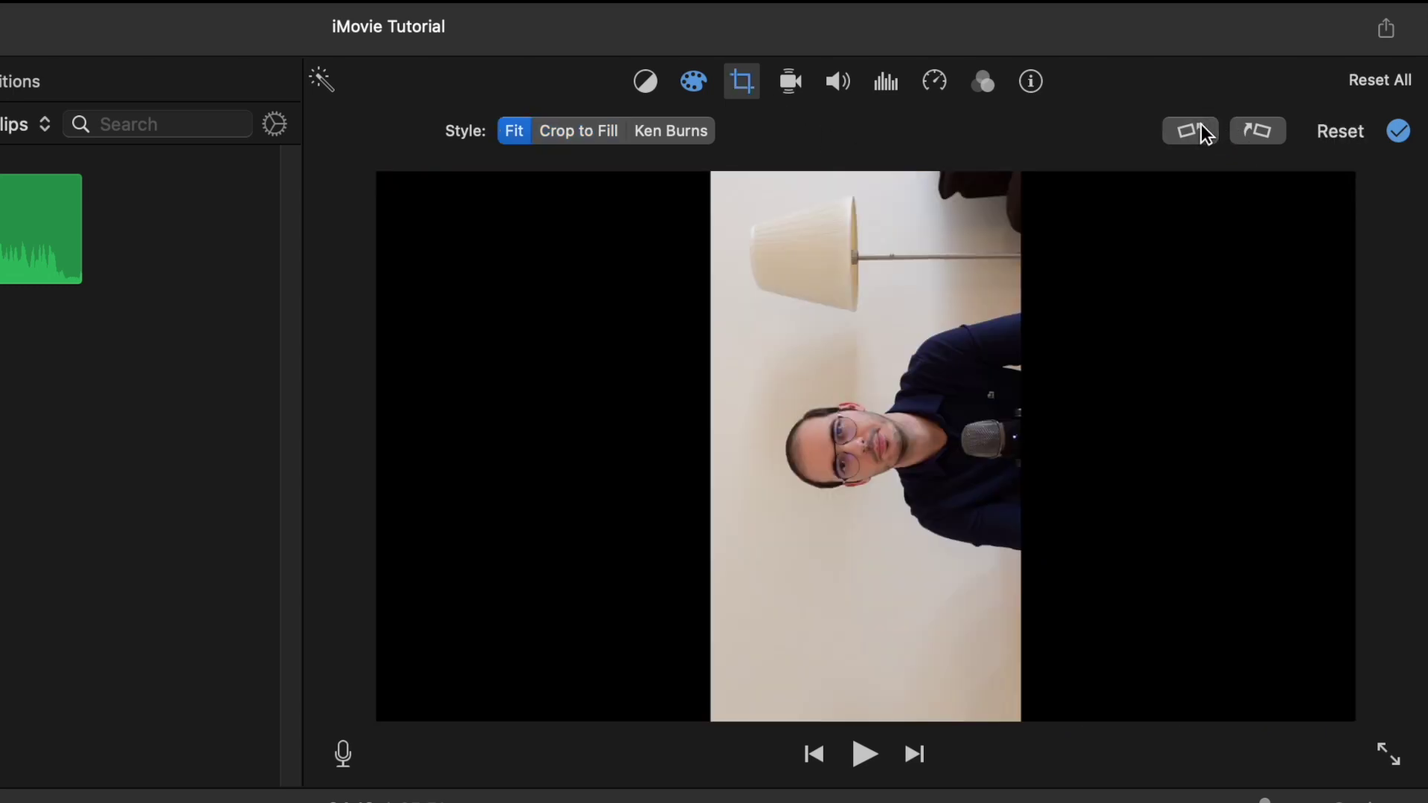
pyautogui.click(1266, 136)
pyautogui.click(1264, 137)
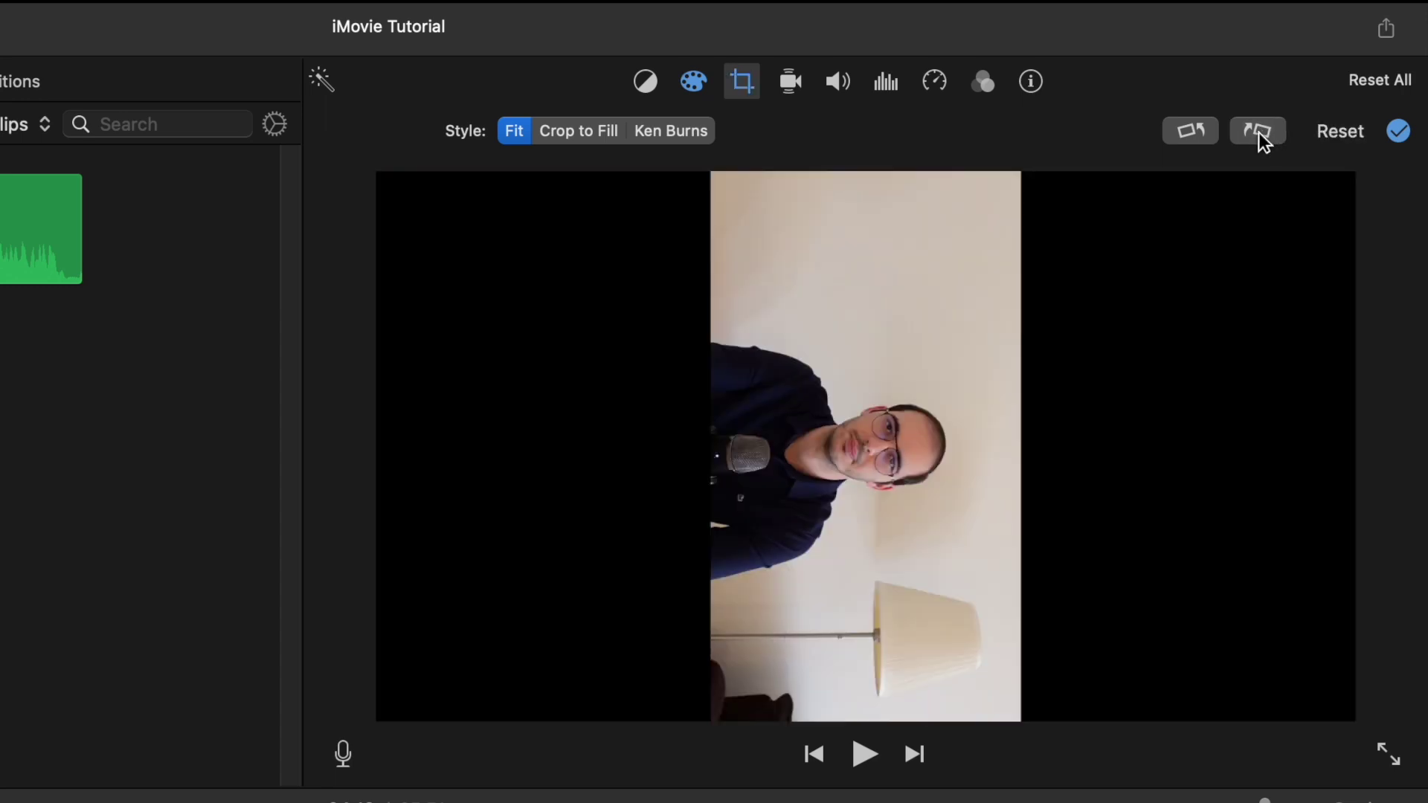
pyautogui.click(1200, 138)
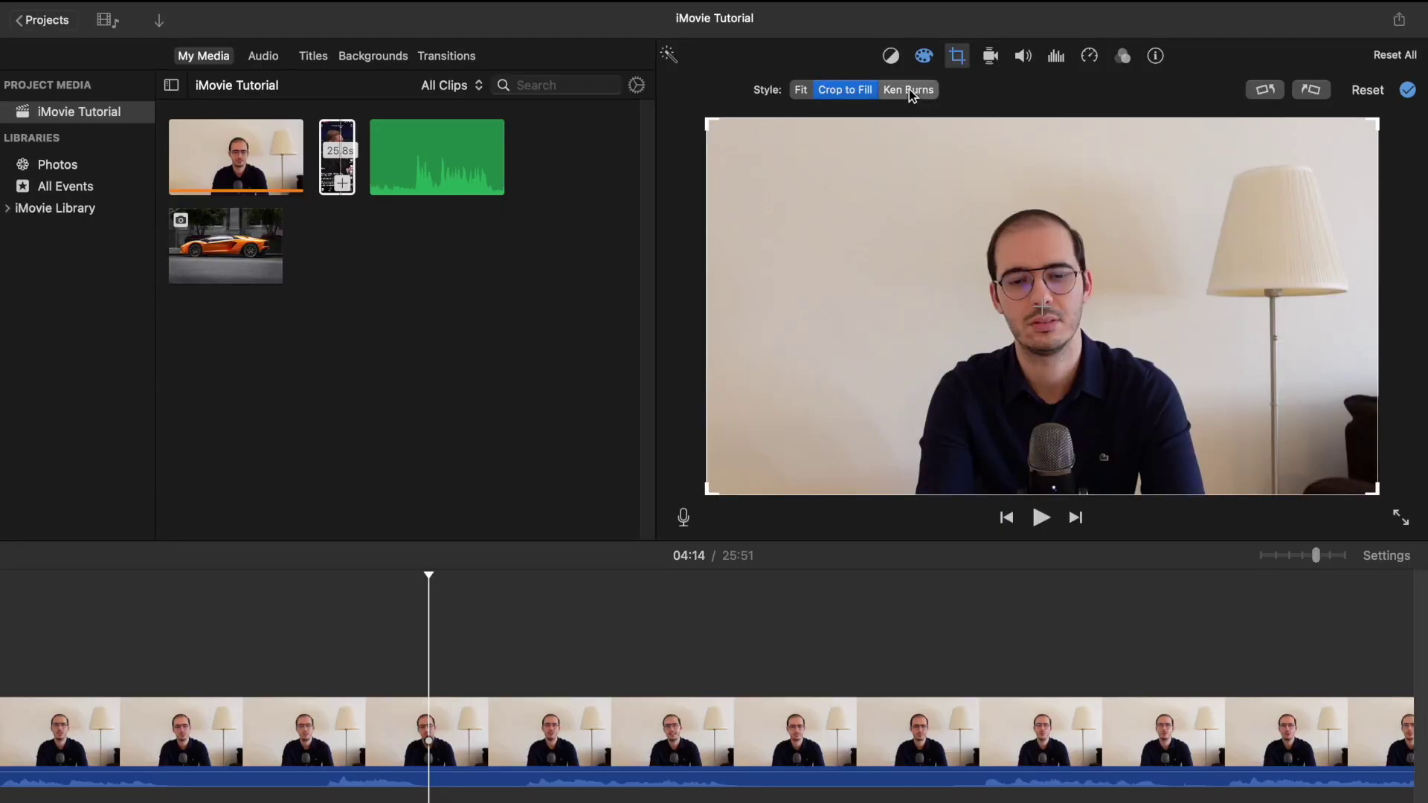
# Apply the Ken Burns style to the clip and split it at 04:14 and 04:22 to isolate a short segment
pyautogui.click(672, 131)
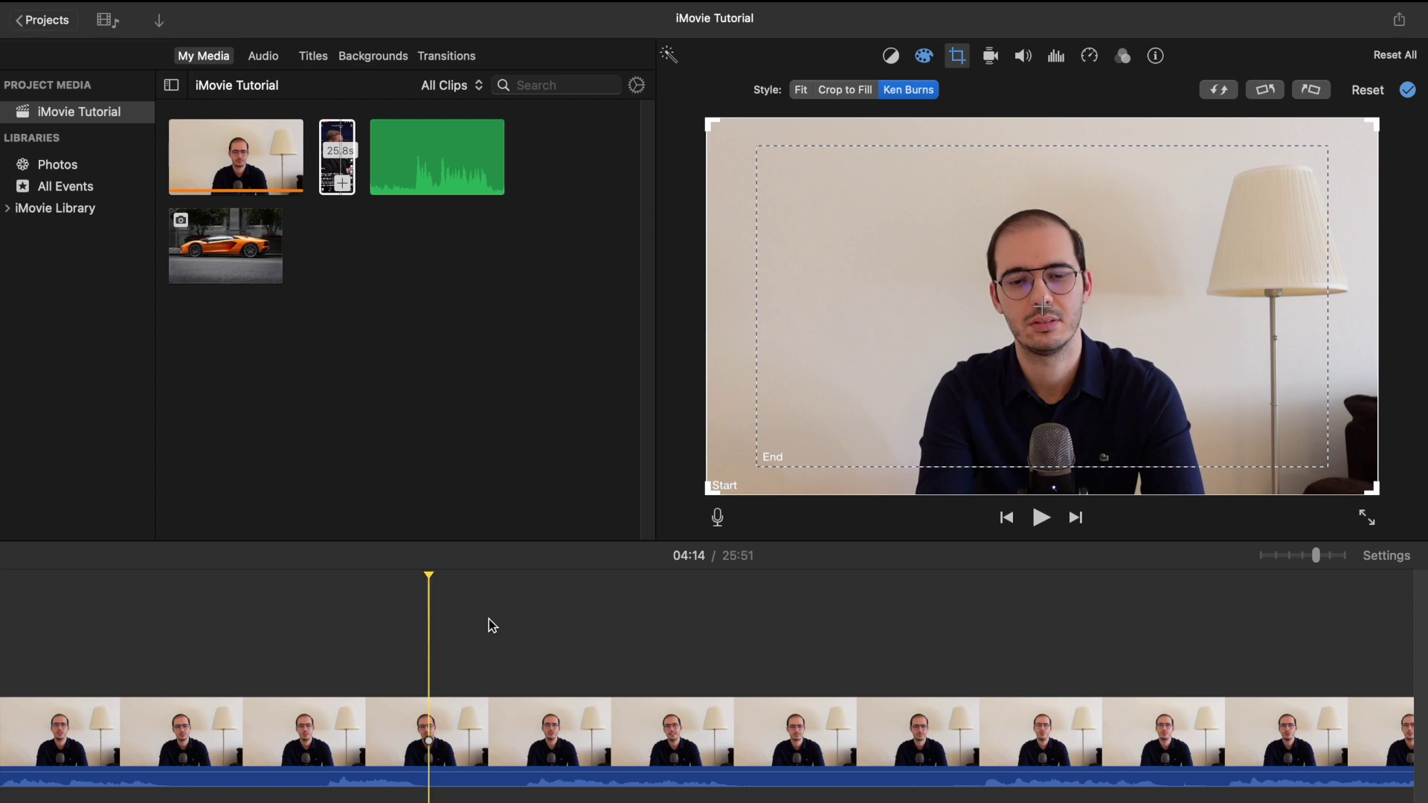
pyautogui.click(761, 640)
pyautogui.click(435, 631)
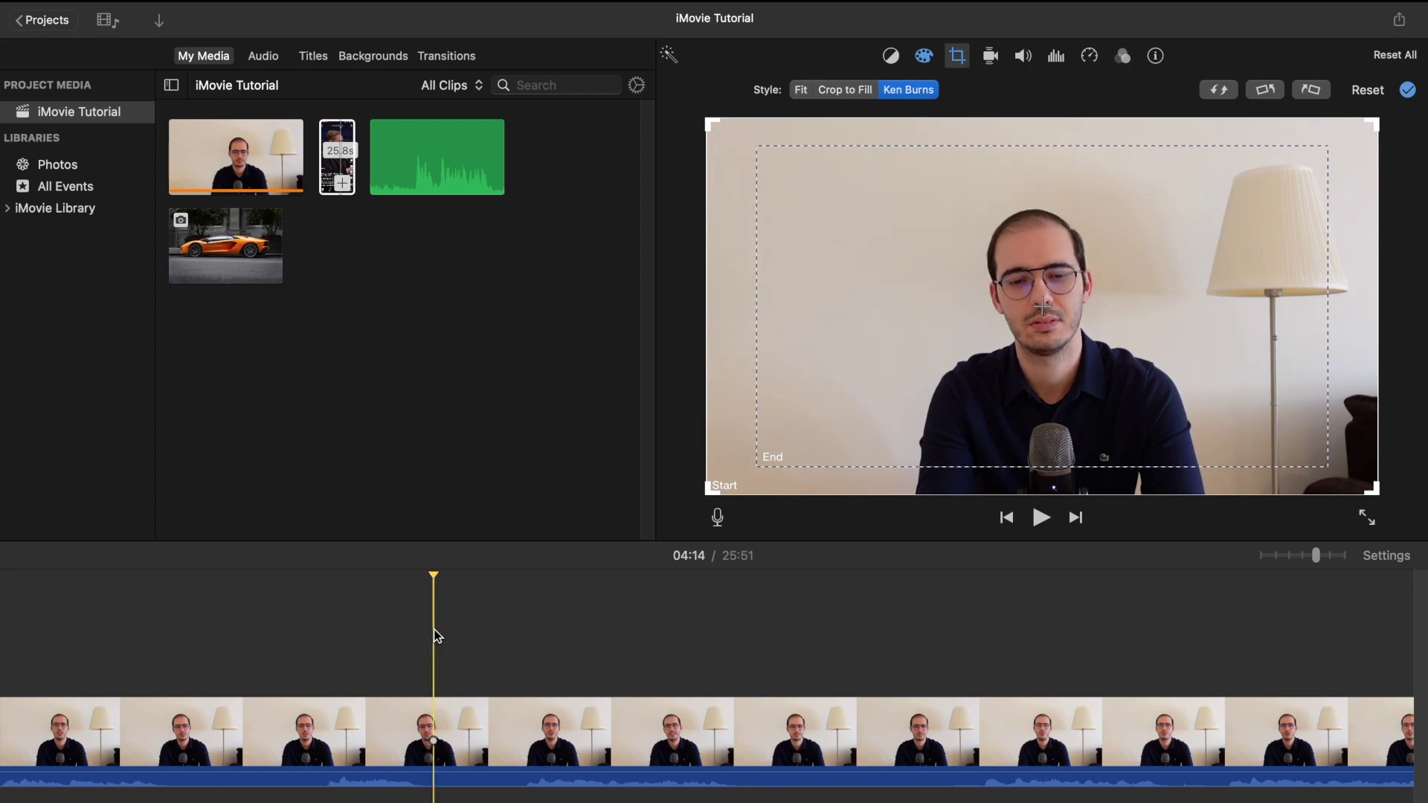
pyautogui.press('super+b')
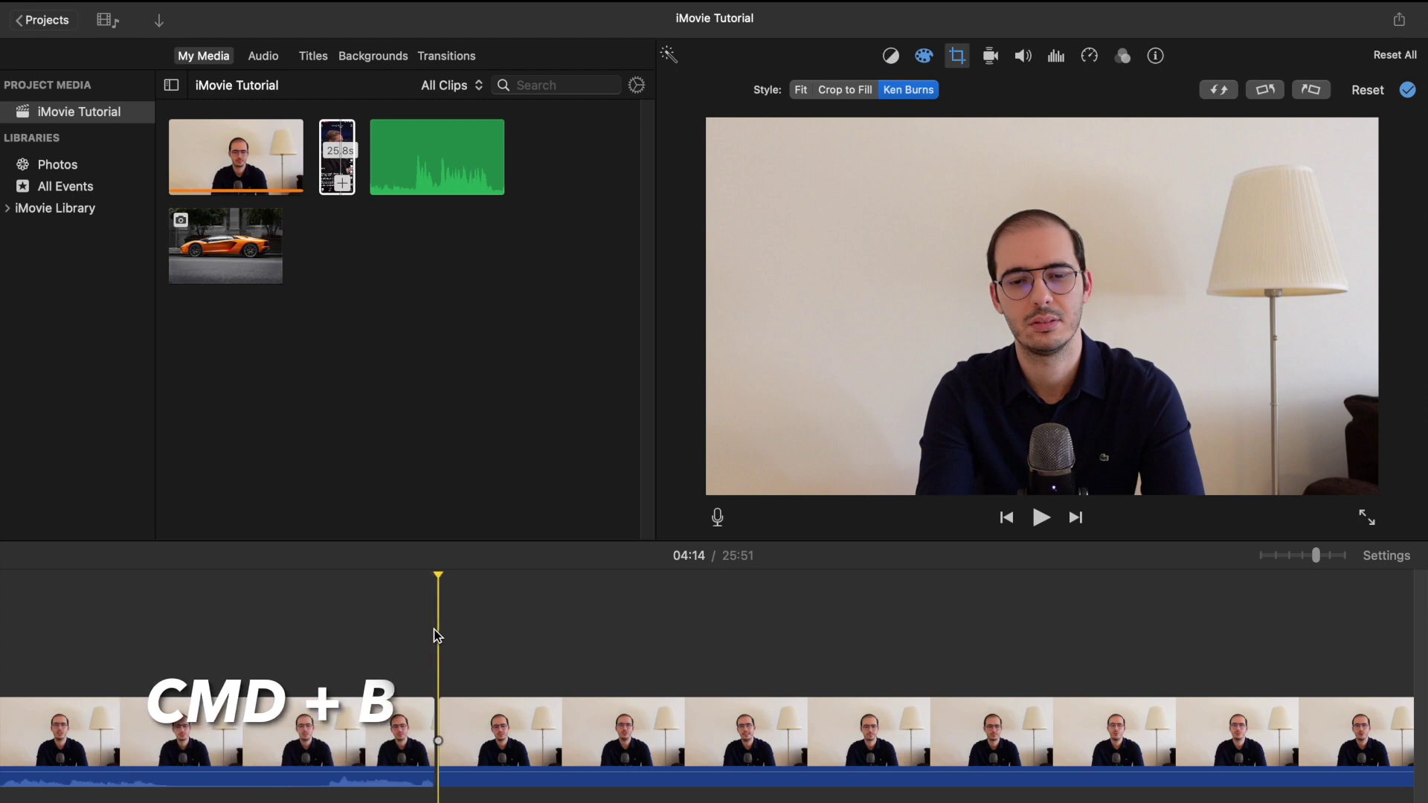
pyautogui.click(953, 641)
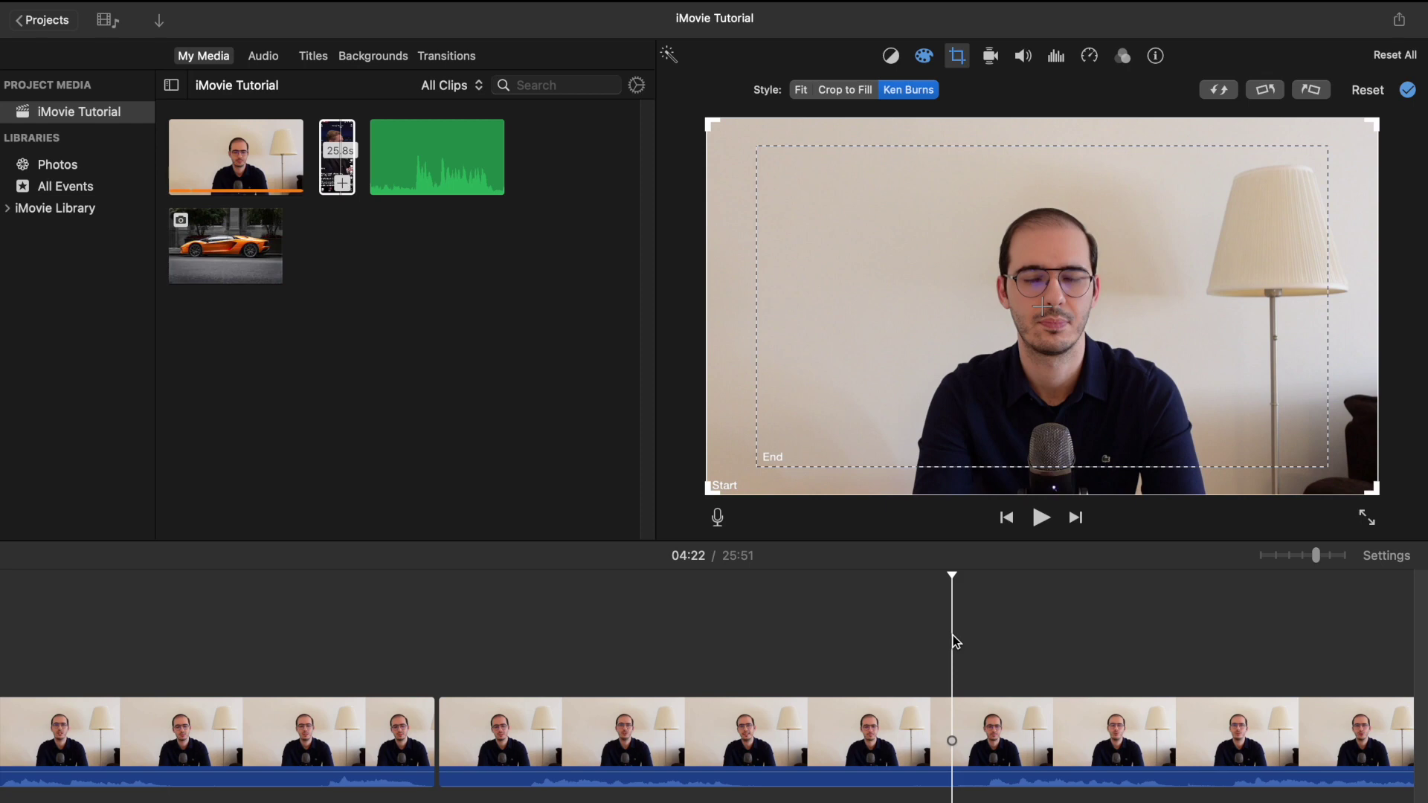
pyautogui.press('super+b')
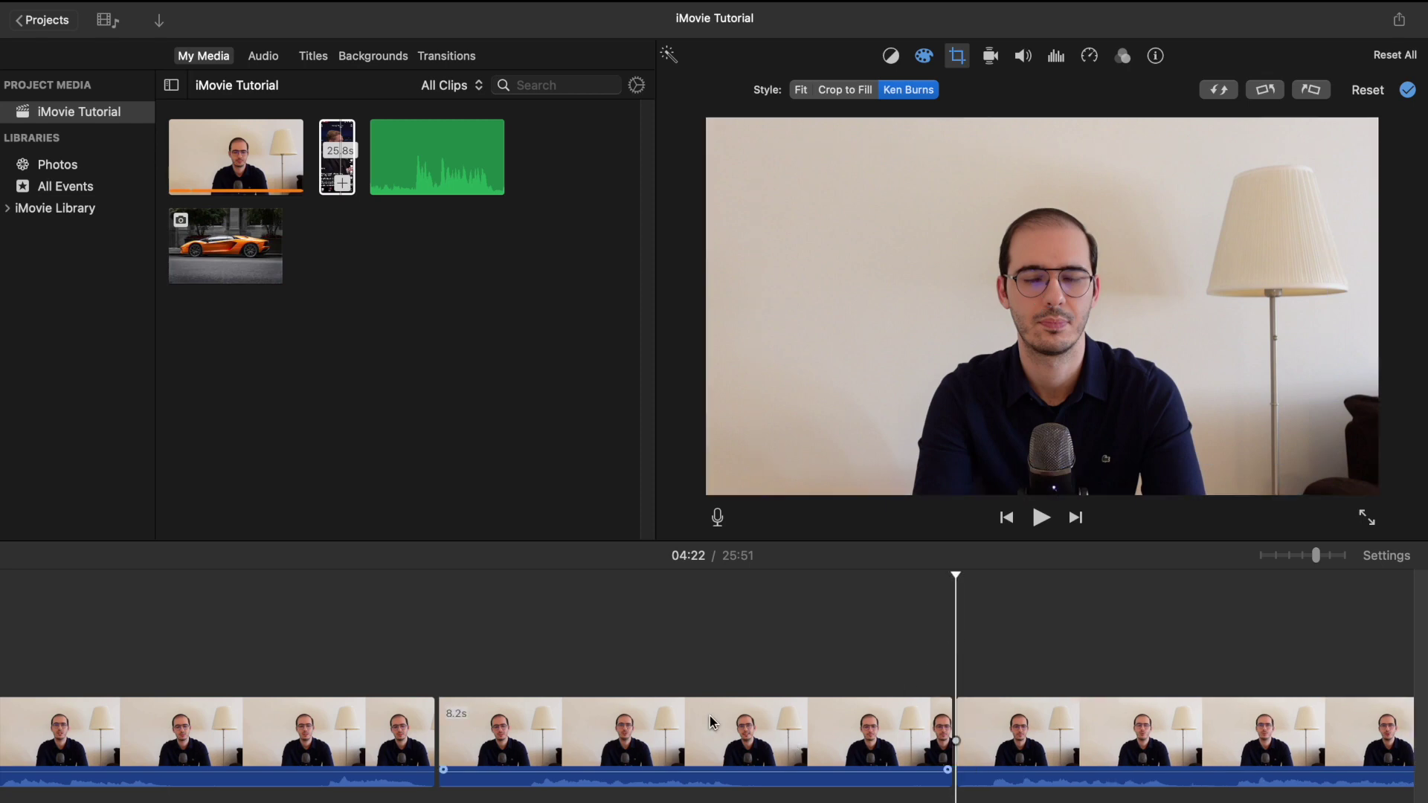
# Set the middle segment's Ken Burns move to start on the full frame and end on a small frame around the lamp
pyautogui.moveTo(710, 715)
pyautogui.mouseDown()
pyautogui.moveTo(712, 693)
pyautogui.moveTo(698, 765)
pyautogui.moveTo(699, 725)
pyautogui.moveTo(491, 595)
pyautogui.moveTo(739, 739)
pyautogui.moveTo(663, 727)
pyautogui.moveTo(696, 724)
pyautogui.mouseUp()
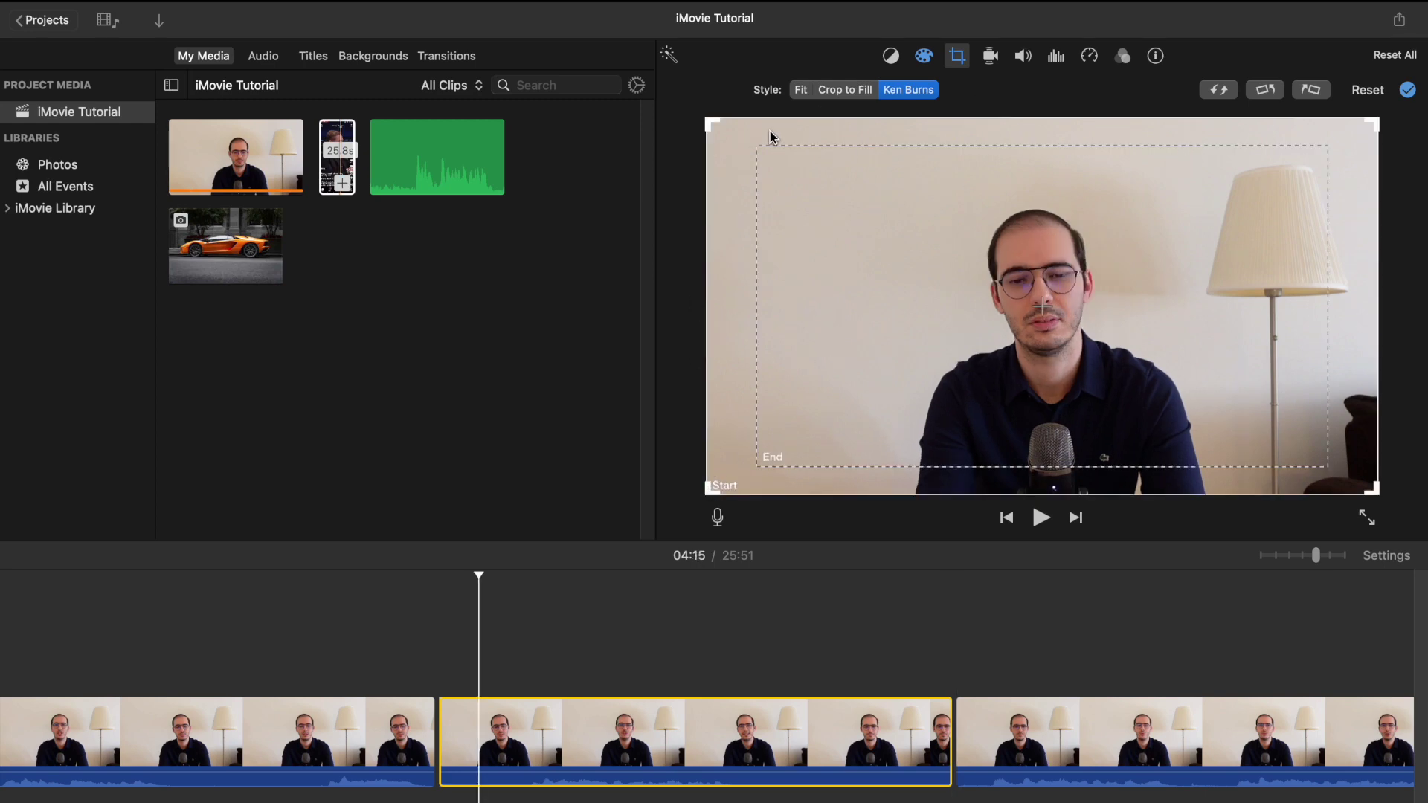
pyautogui.moveTo(705, 119)
pyautogui.mouseDown()
pyautogui.moveTo(870, 207)
pyautogui.moveTo(683, 118)
pyautogui.mouseUp()
pyautogui.click(902, 370)
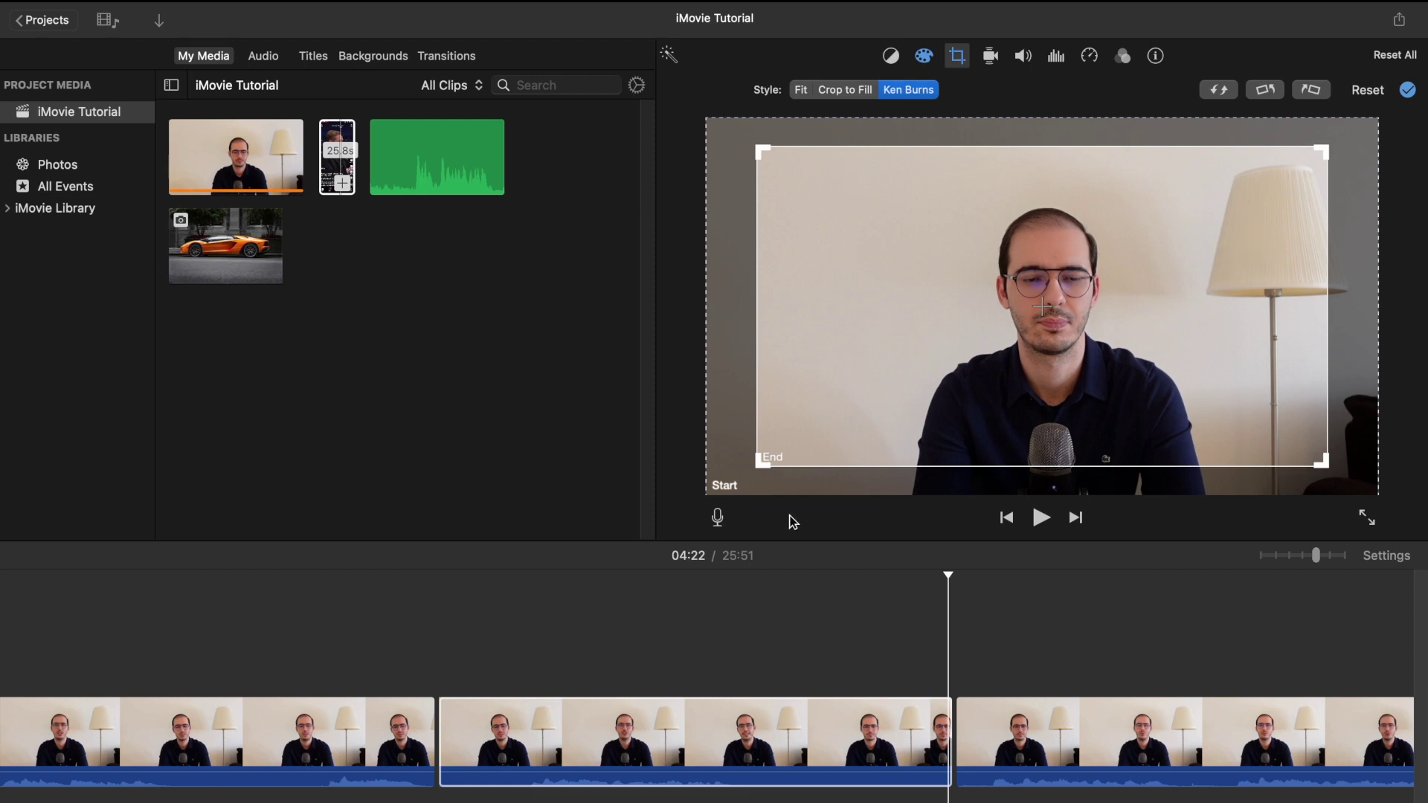
pyautogui.moveTo(759, 467); pyautogui.dragTo(1040, 305)
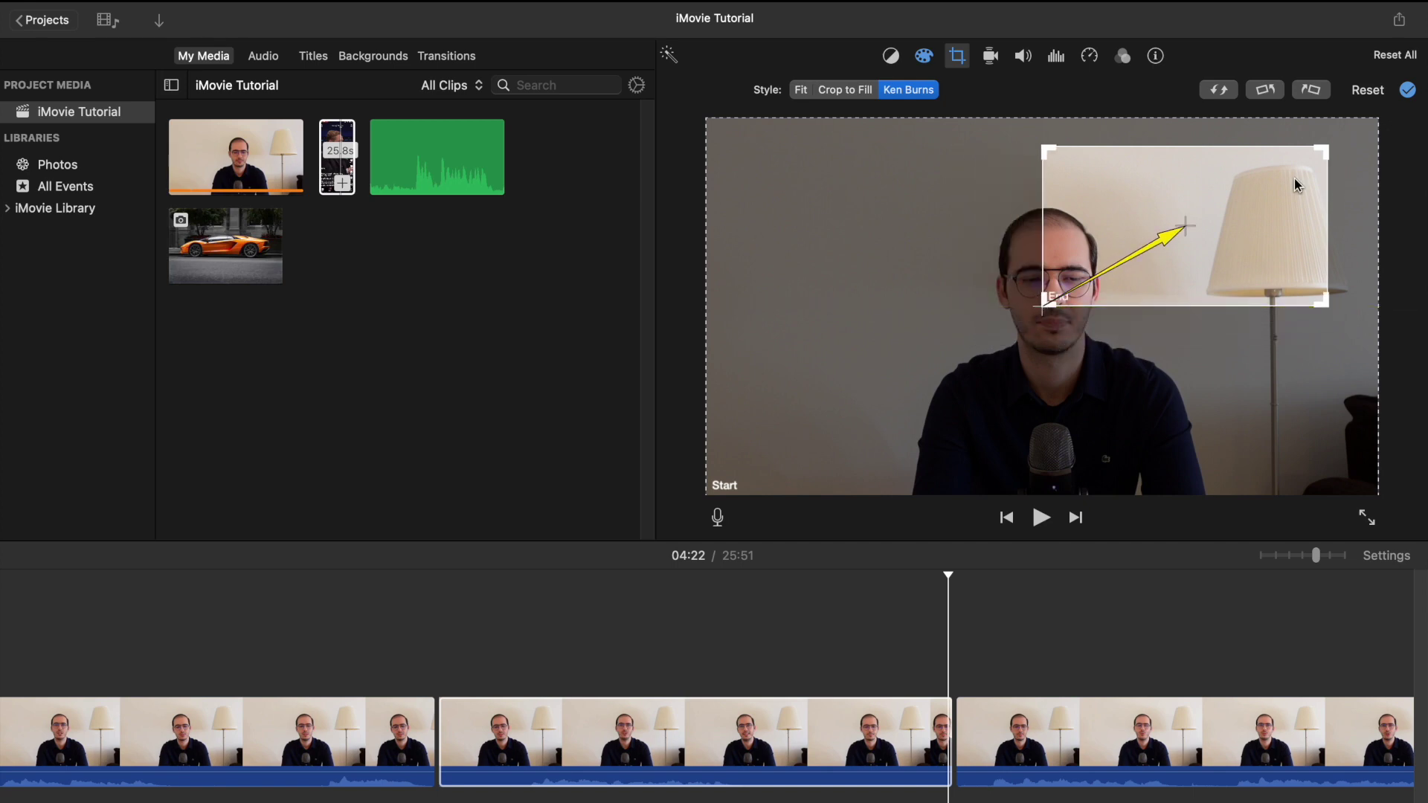
pyautogui.moveTo(1181, 237); pyautogui.dragTo(1257, 232)
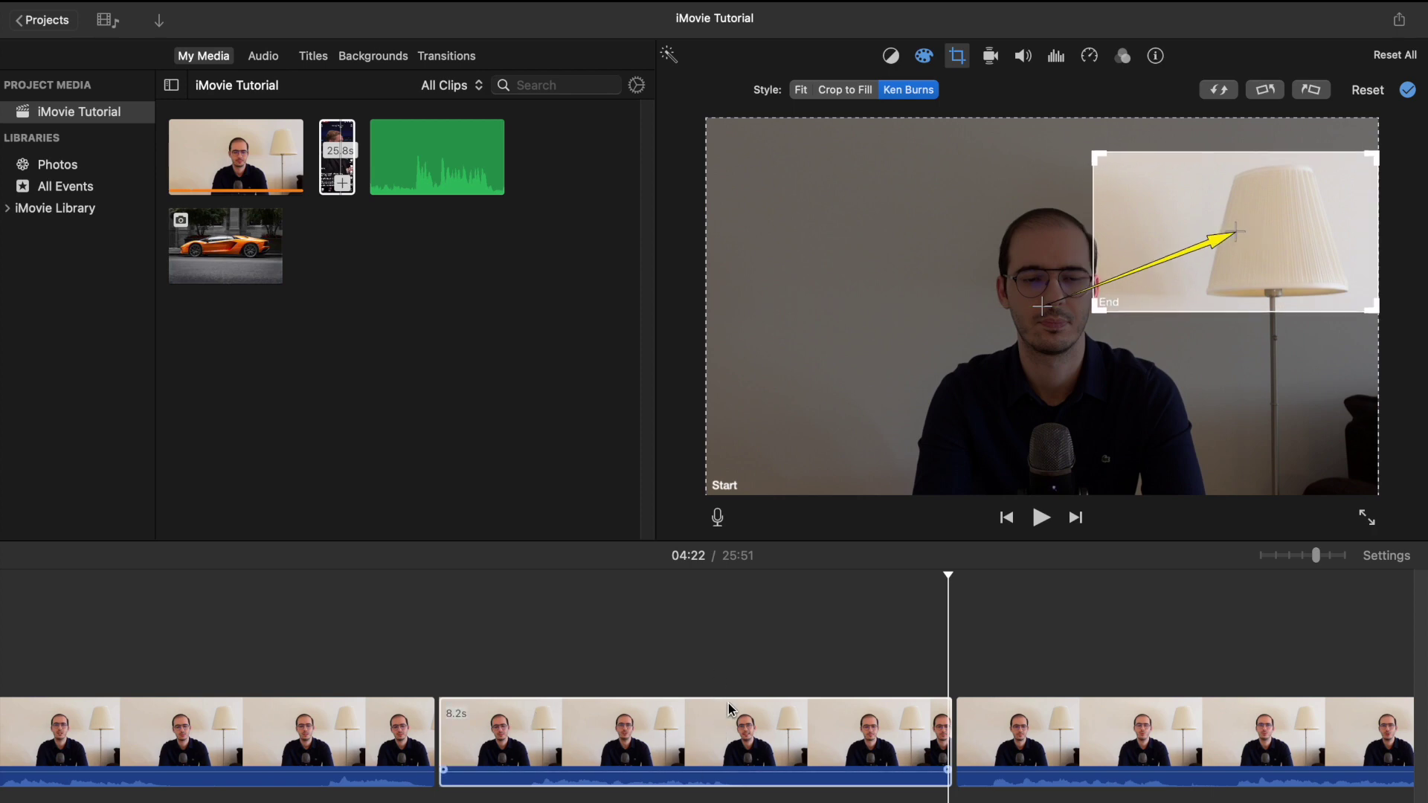
# Play the timeline from just before the middle segment to preview the Ken Burns zoom onto the lamp
pyautogui.click(398, 645)
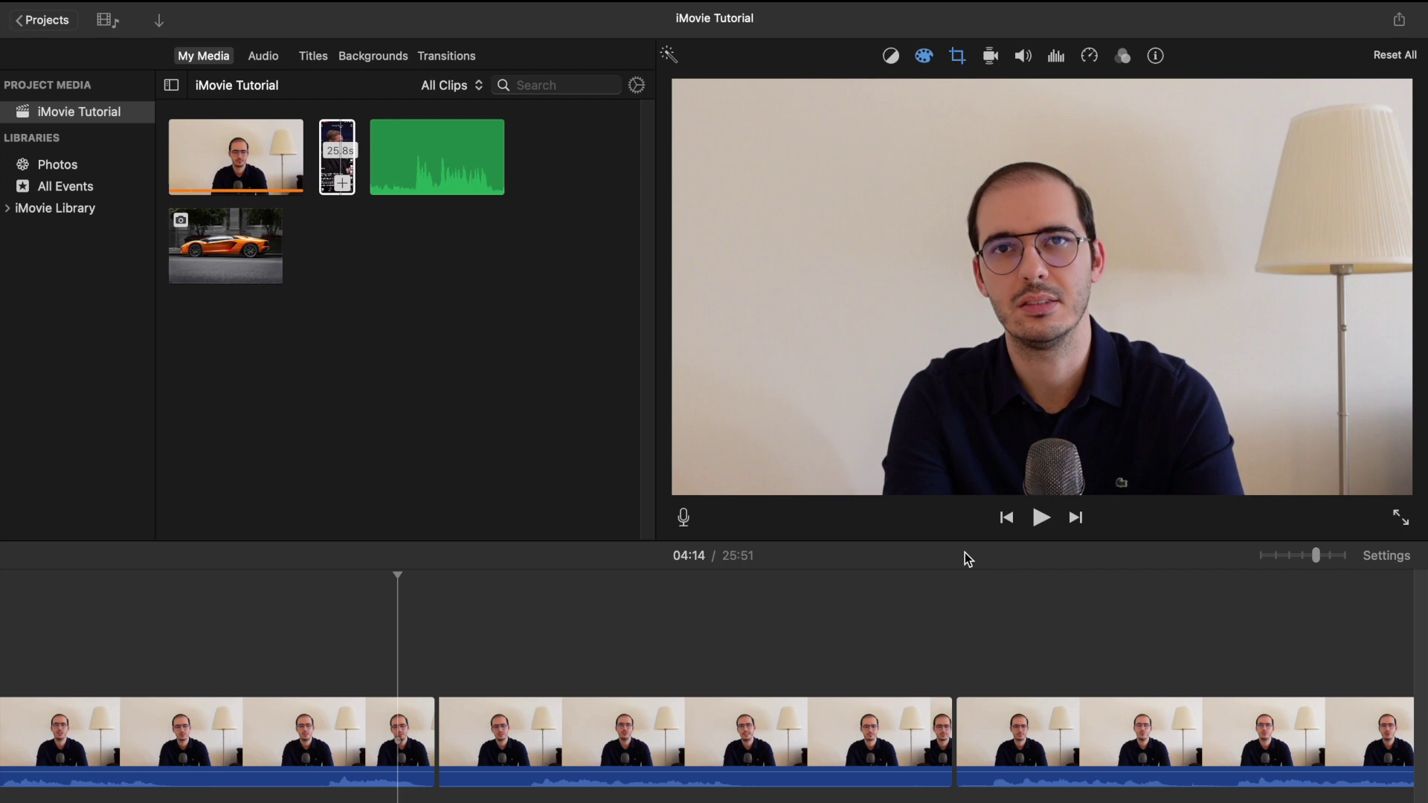
pyautogui.click(1042, 519)
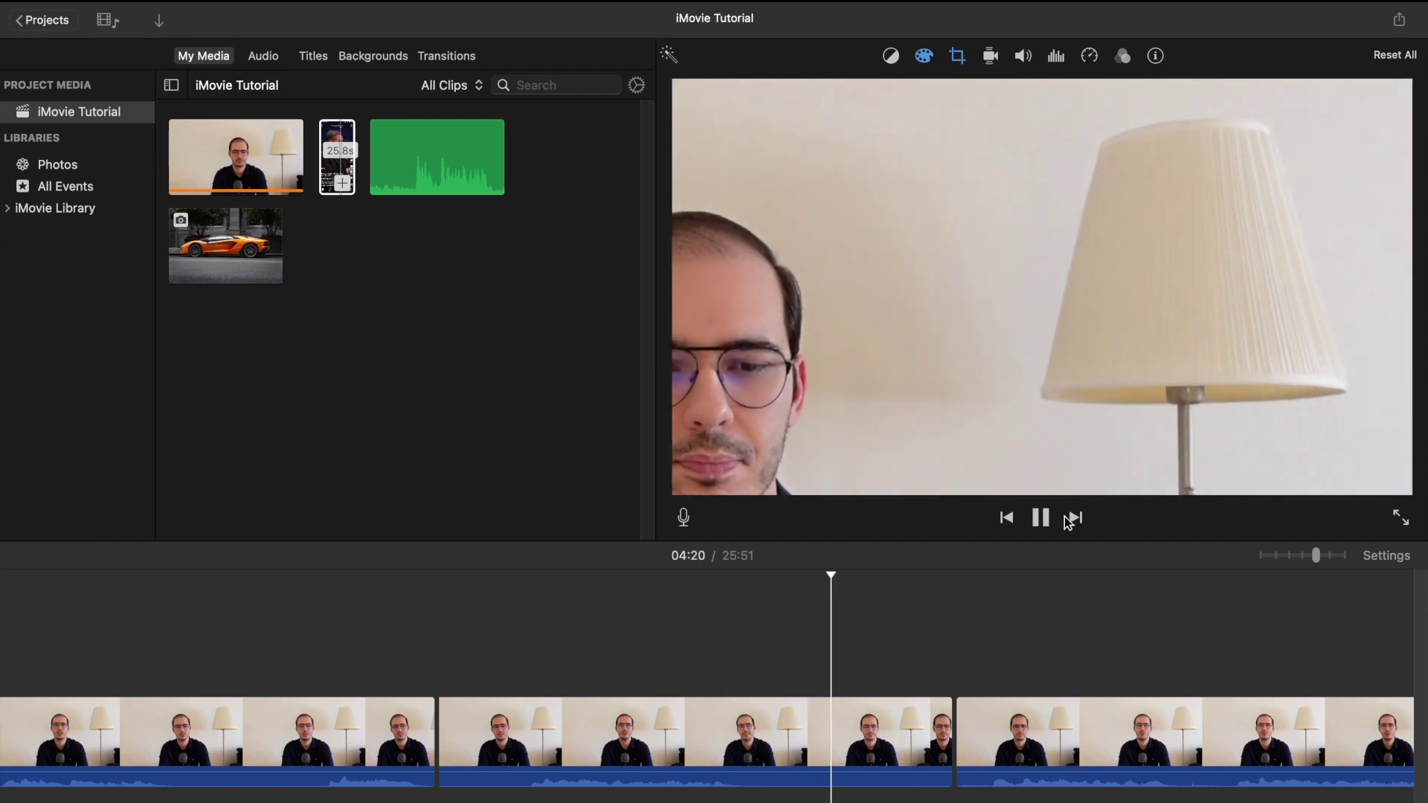
pyautogui.click(485, 676)
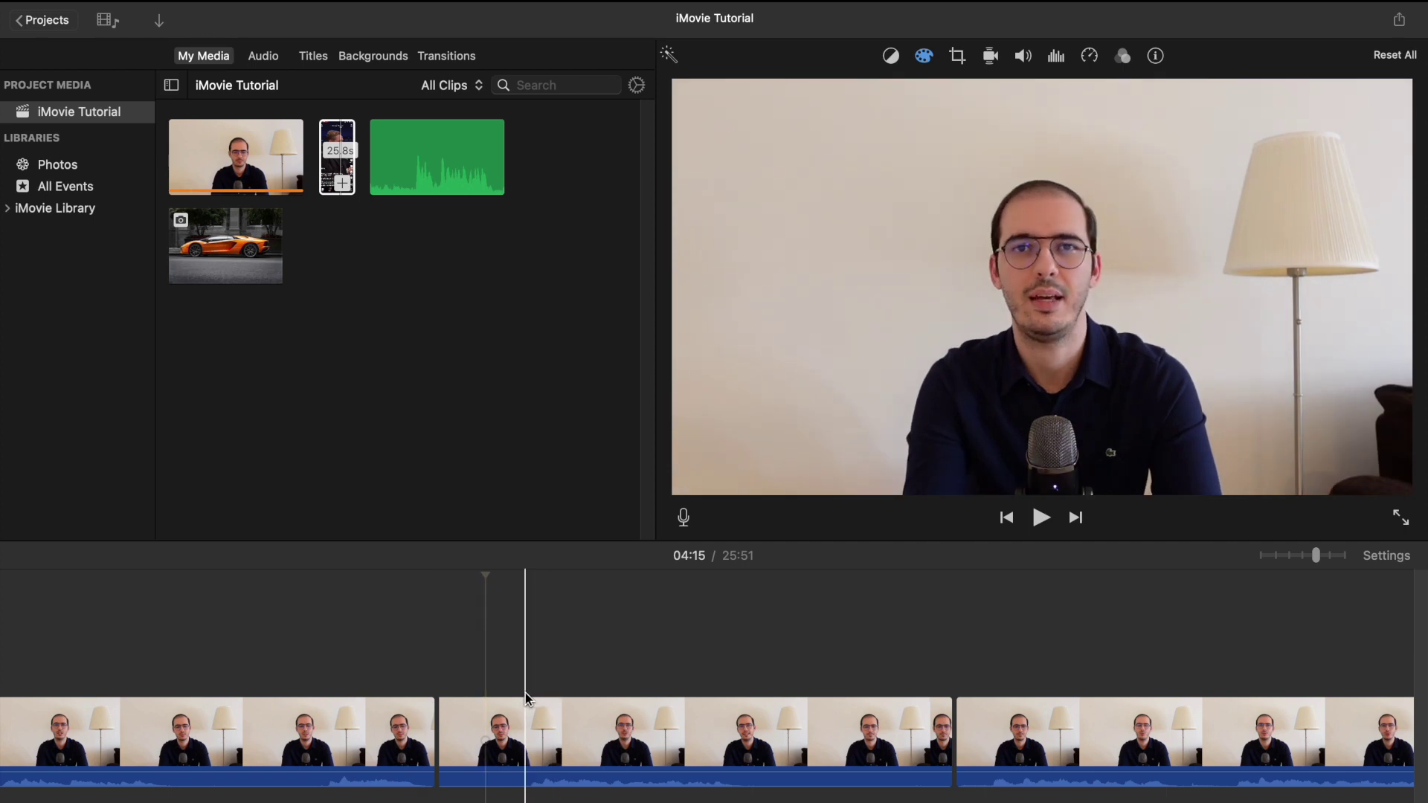
# Split the timeline segment at about 04:15 and 04:19 to break it into shorter pieces
pyautogui.click(525, 692)
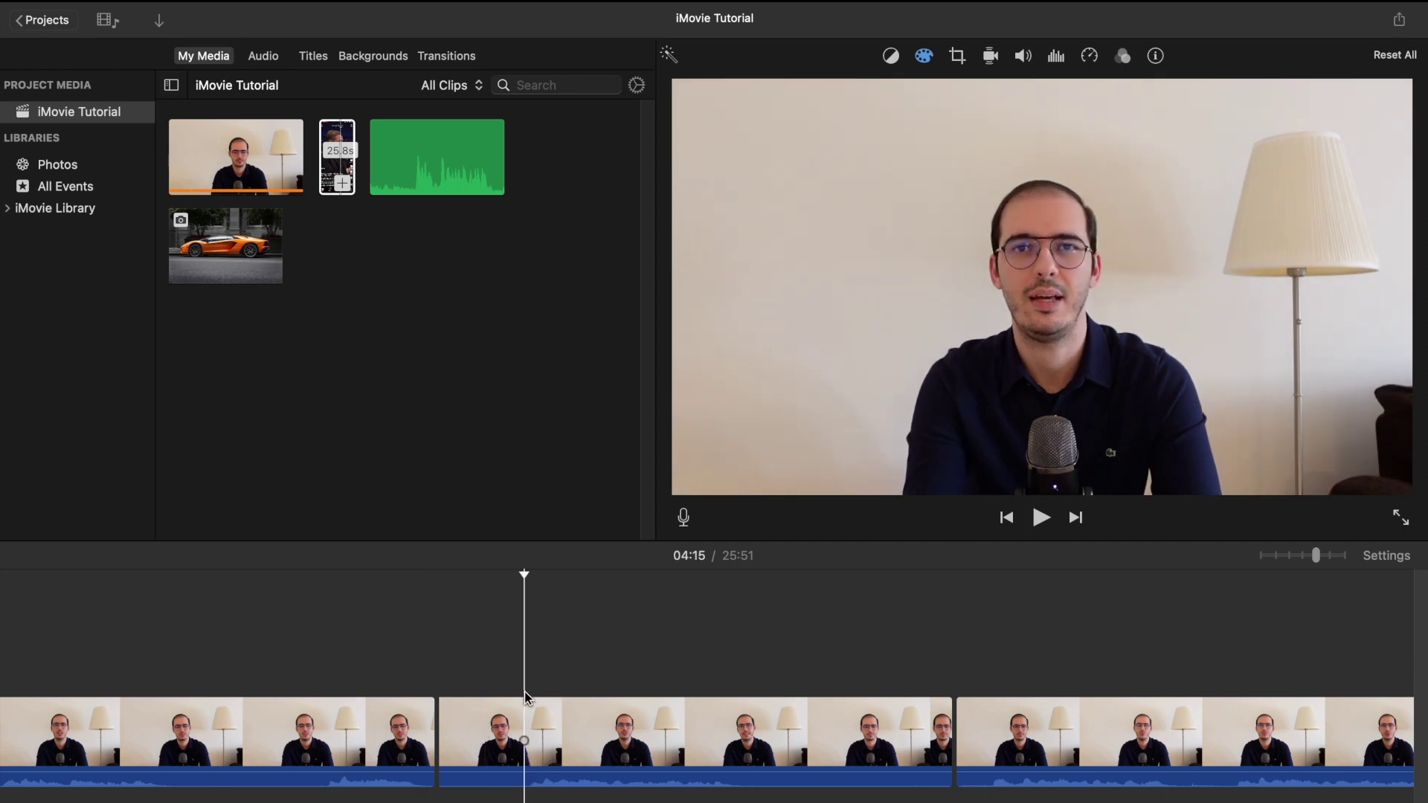
pyautogui.press('super+b')
pyautogui.click(741, 672)
pyautogui.press('super+b')
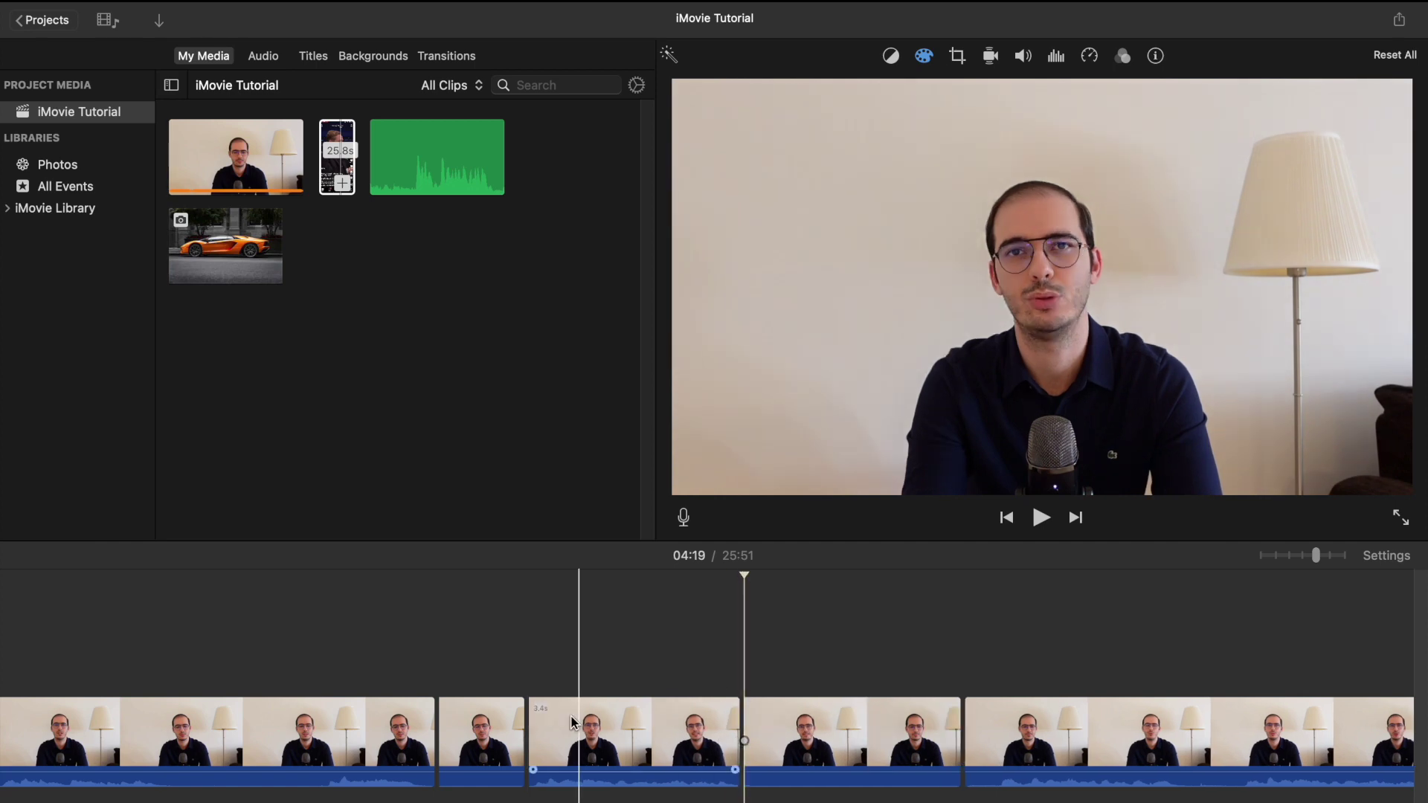
# Delete the 1.4-second segment and another short segment created by the cuts
pyautogui.click(471, 735)
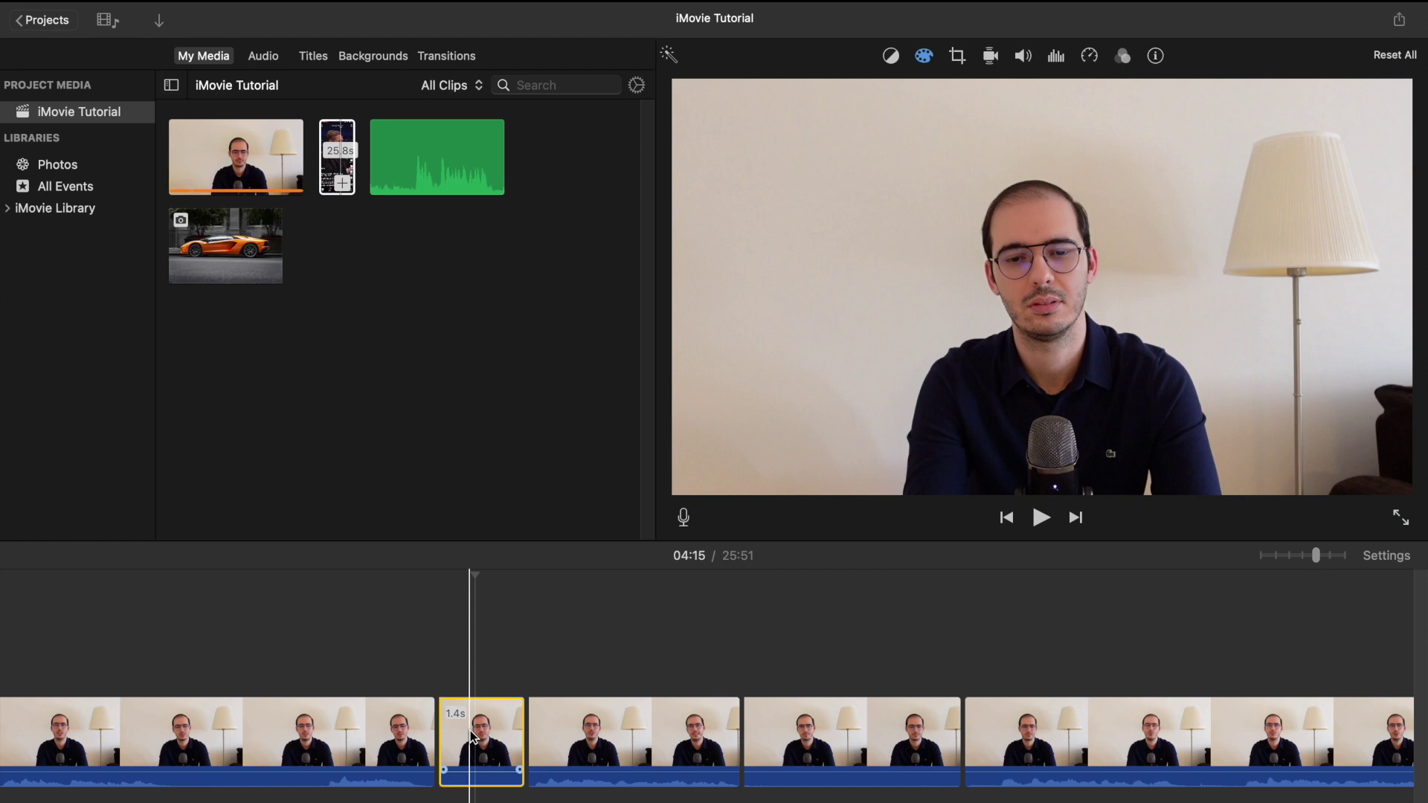
pyautogui.press('Delete')
pyautogui.click(699, 744)
pyautogui.press('Delete')
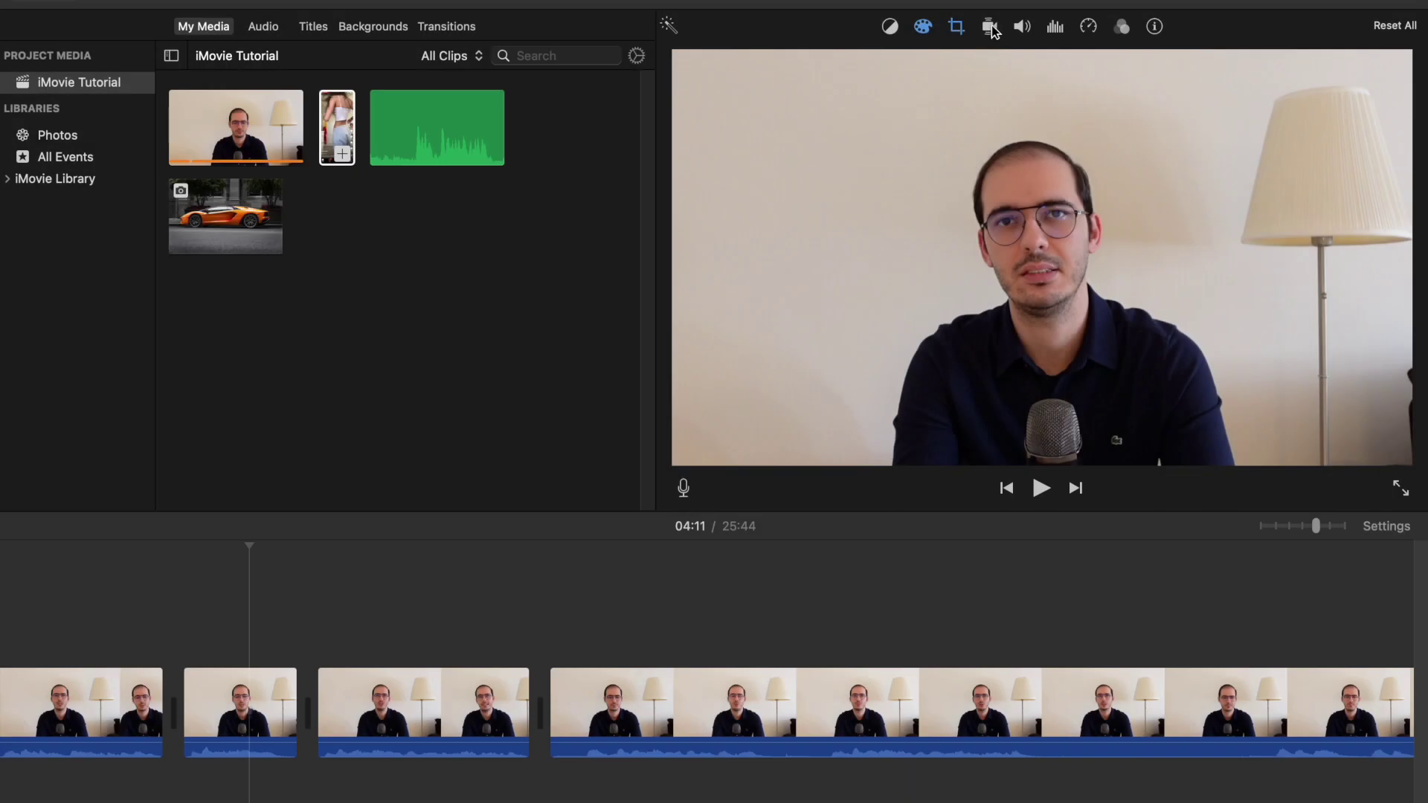
# Show the clip's stabilization options and its volume controls
pyautogui.click(989, 26)
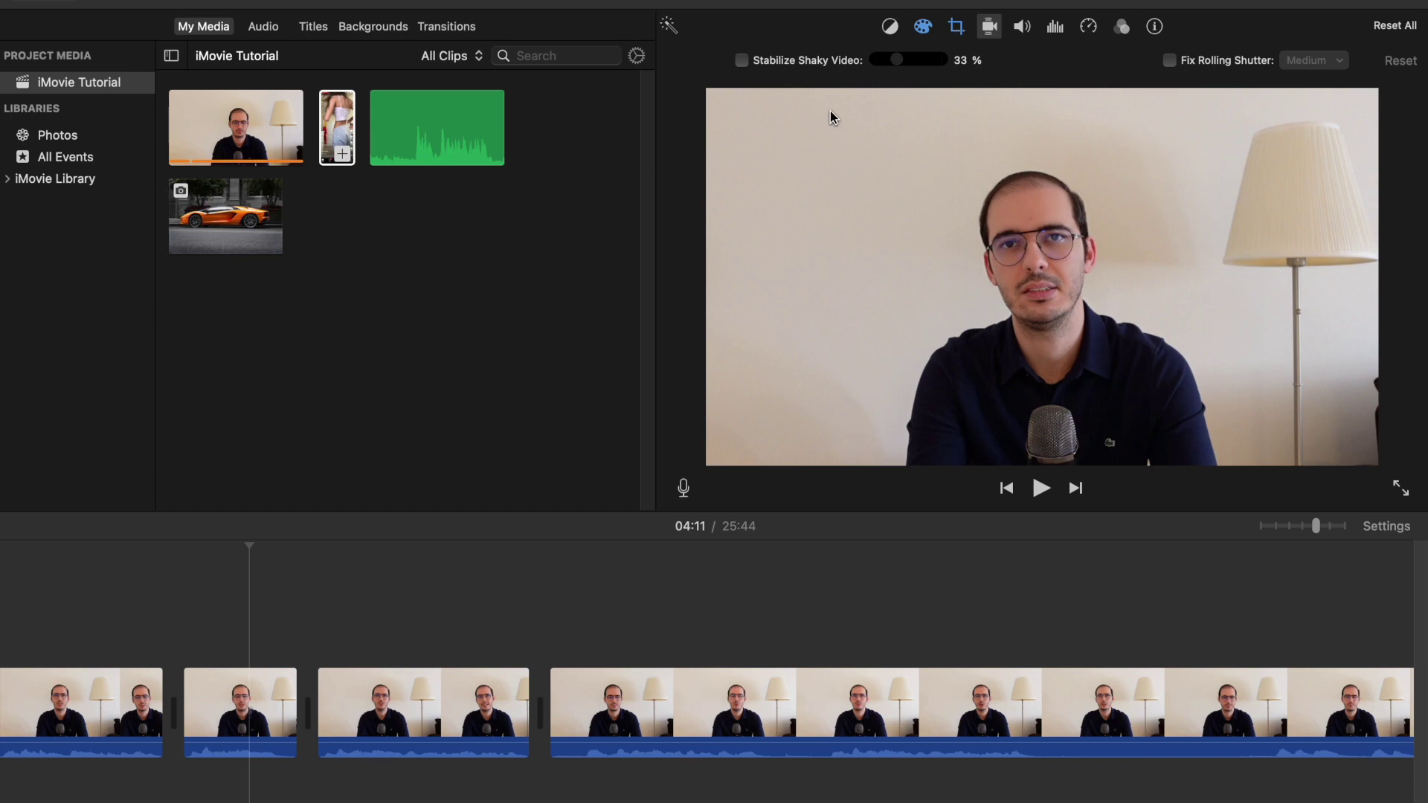
pyautogui.click(1023, 28)
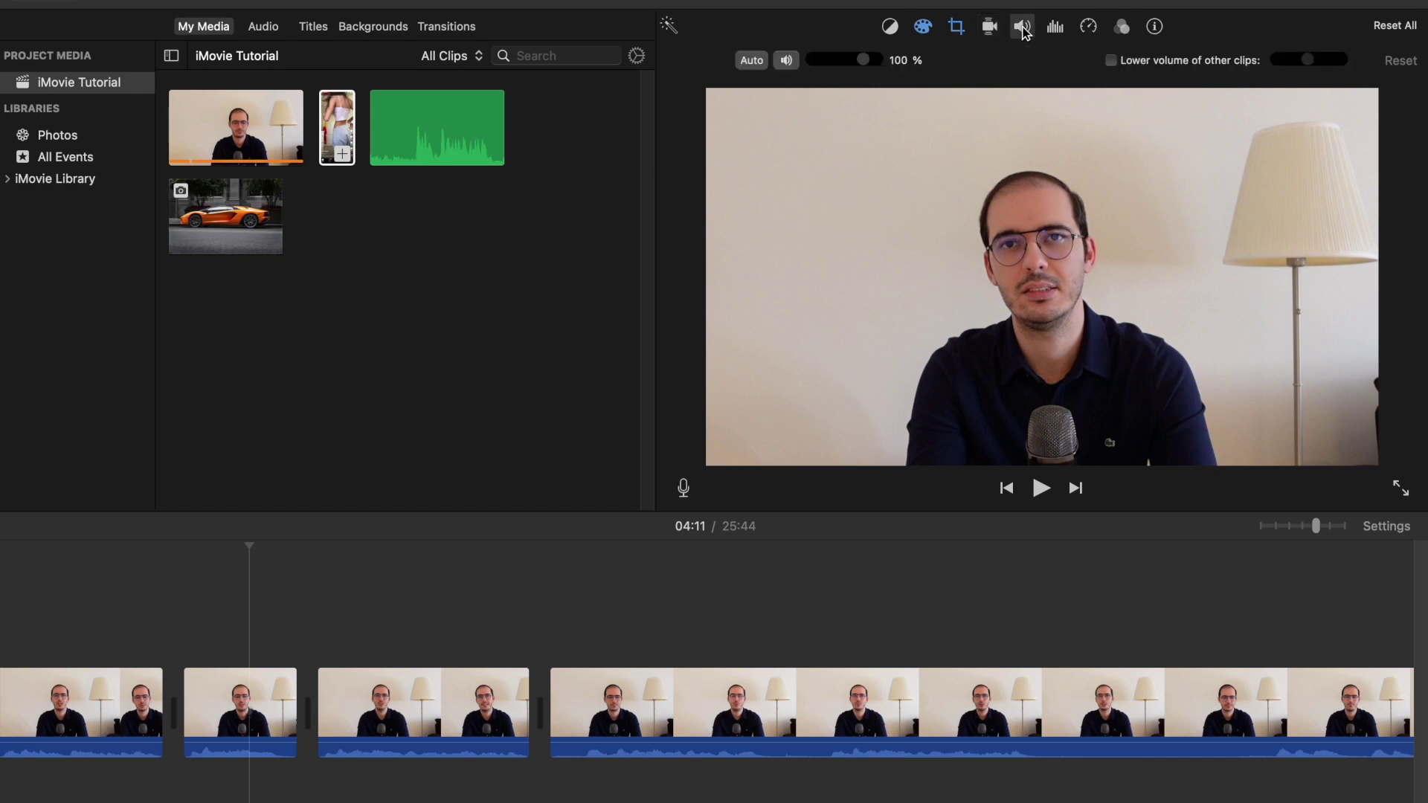
# Adjust the 3.4-second clip's volume on its waveform, set it to 65% and turn on automatic volume
pyautogui.click(371, 695)
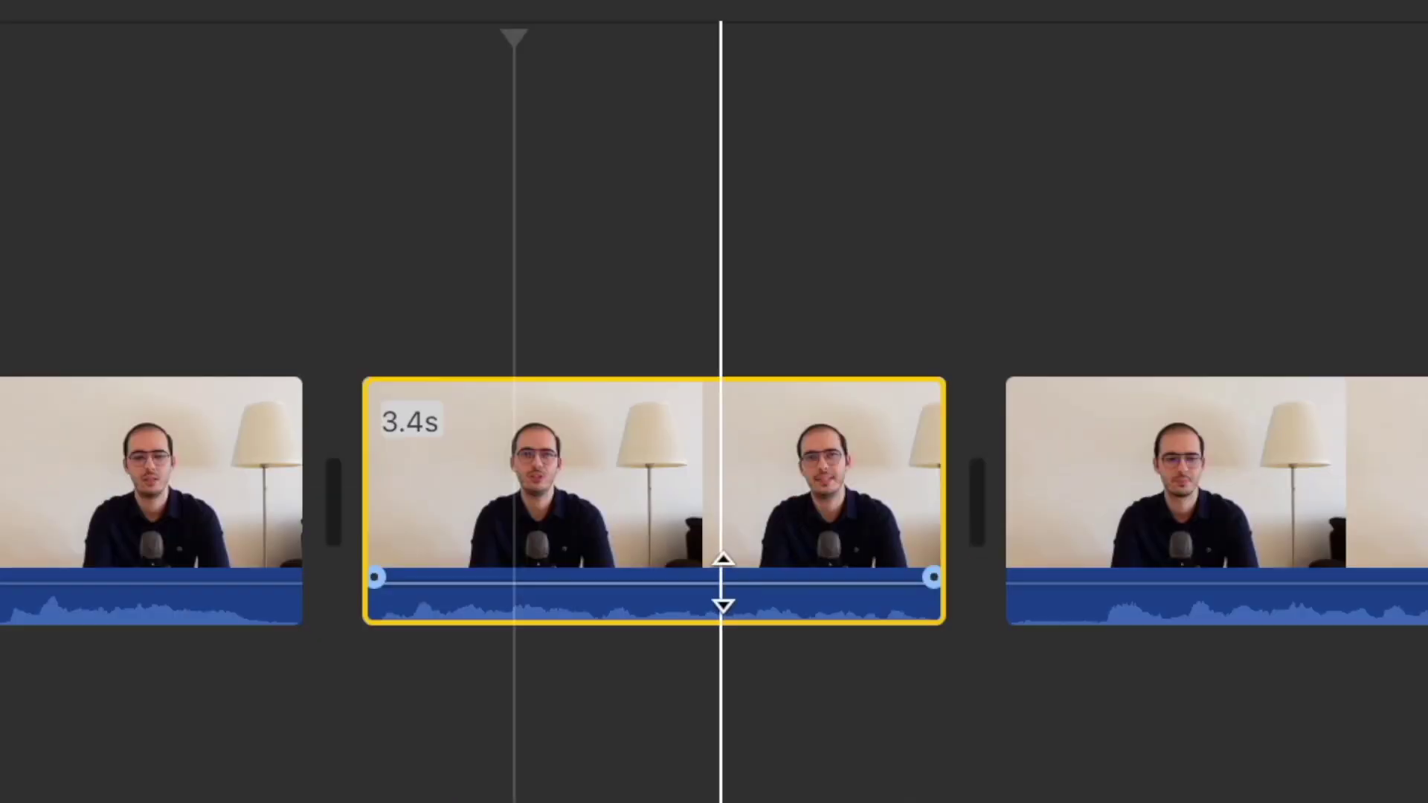
pyautogui.click(730, 667)
pyautogui.moveTo(722, 577); pyautogui.dragTo(685, 547)
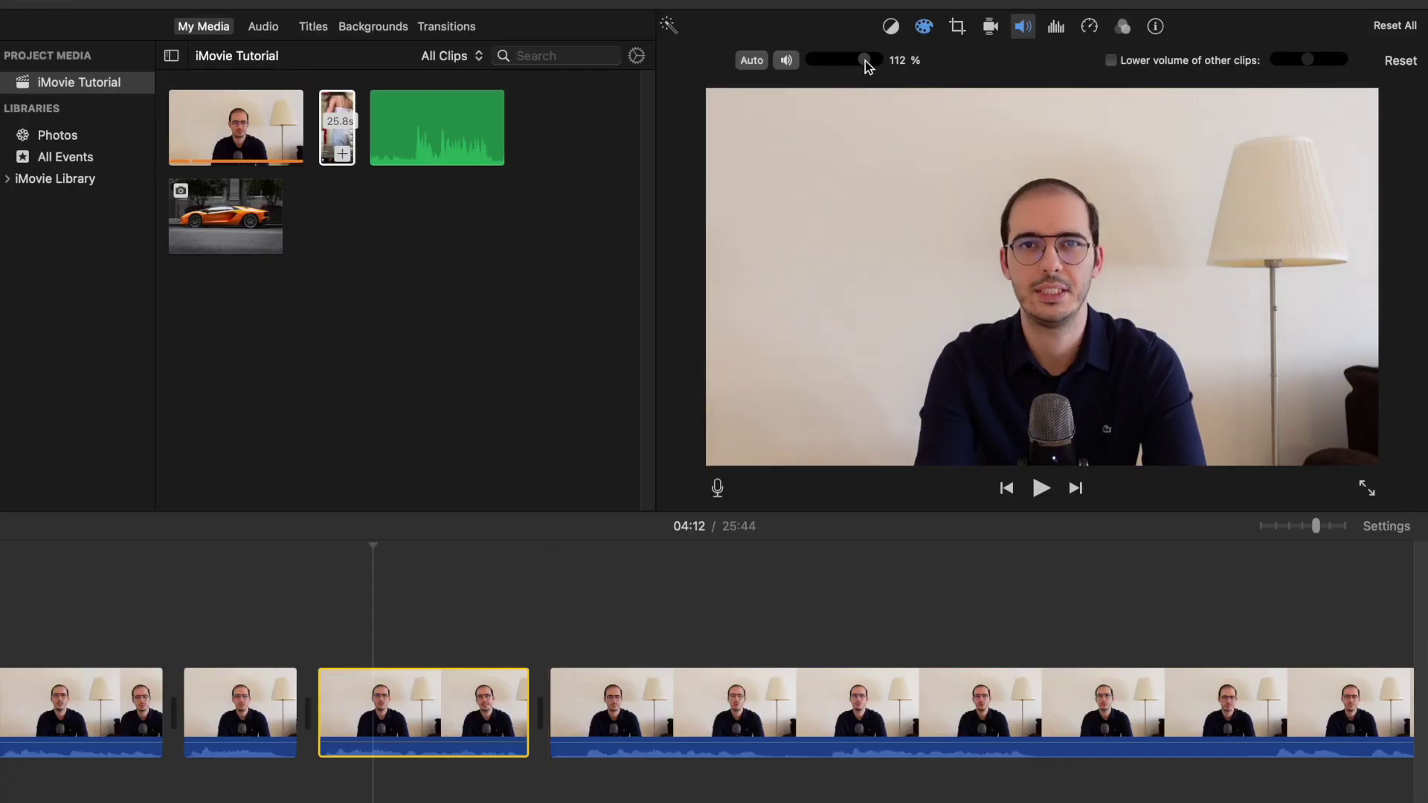
pyautogui.moveTo(865, 65)
pyautogui.mouseDown()
pyautogui.moveTo(825, 70)
pyautogui.moveTo(850, 69)
pyautogui.mouseUp()
pyautogui.click(759, 65)
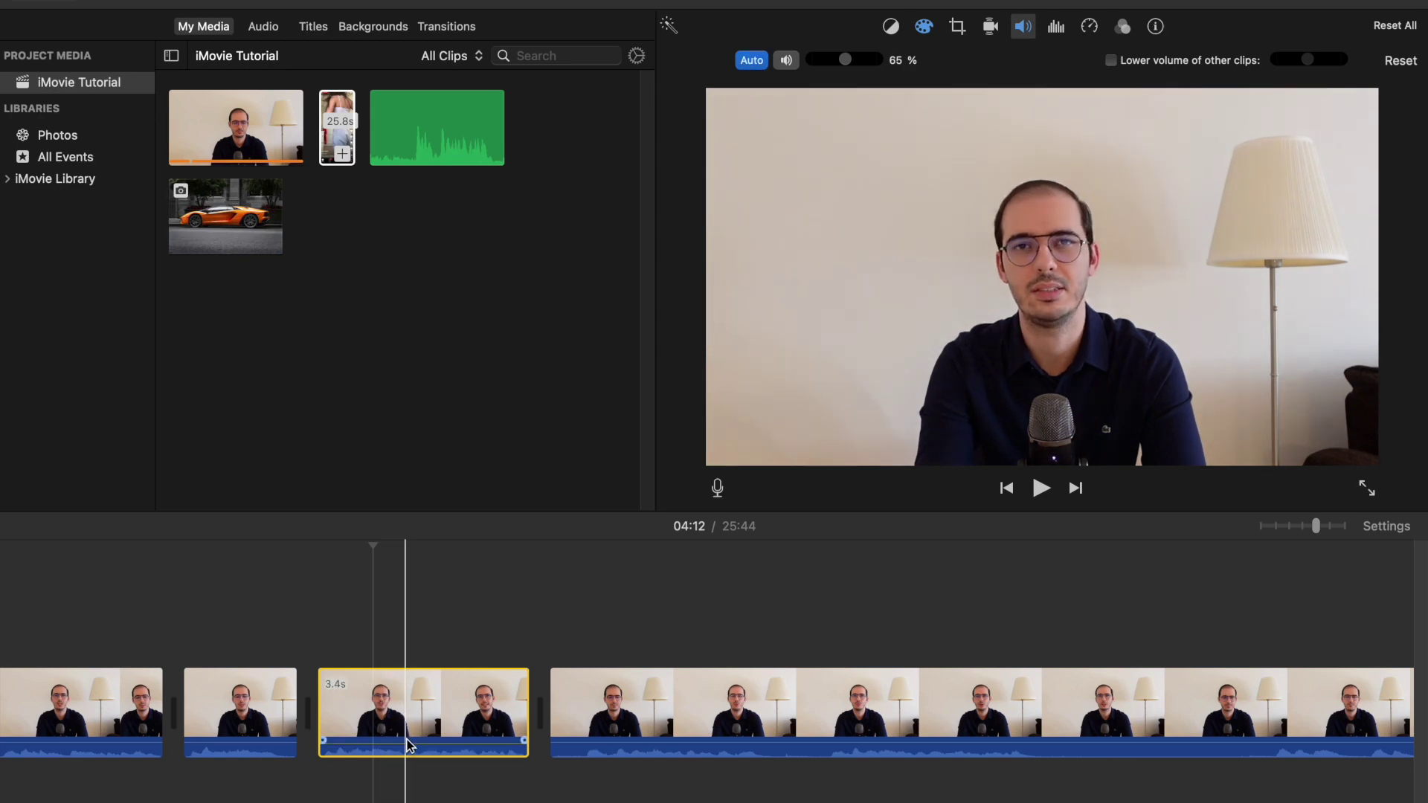
pyautogui.click(753, 66)
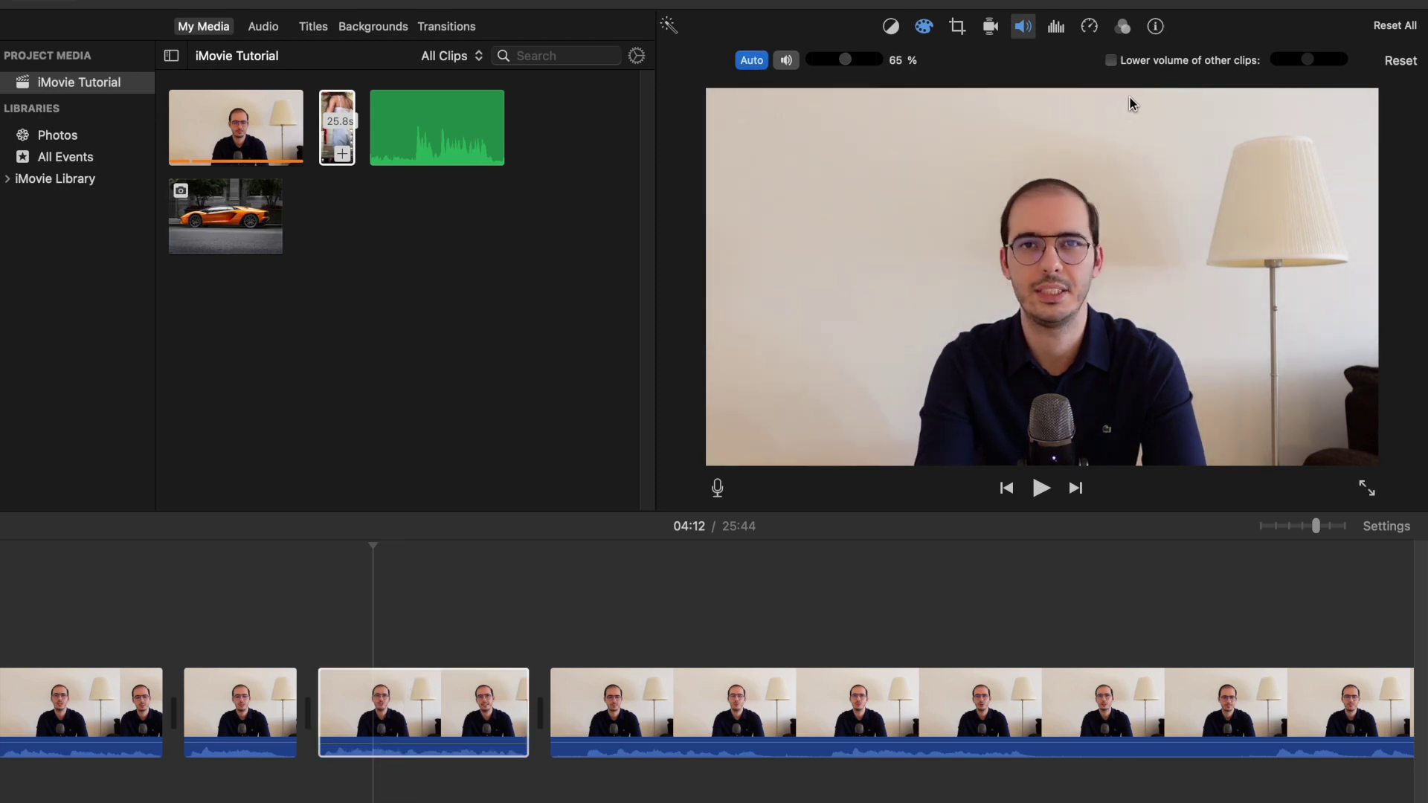
pyautogui.click(415, 674)
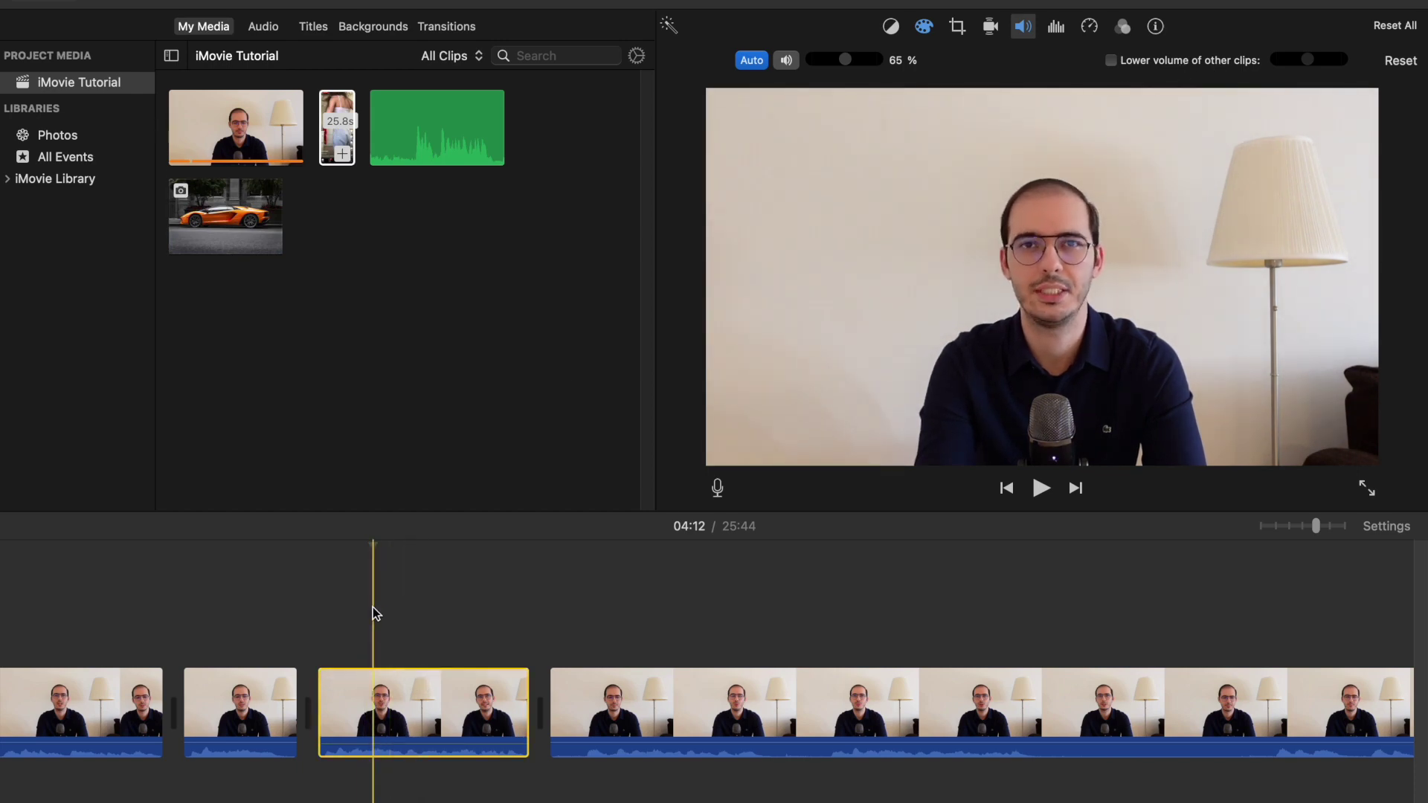
# Examine the option to lower other clips' volume, and set the background noise reduction amount to 34%
pyautogui.click(1168, 65)
pyautogui.click(1242, 66)
pyautogui.click(1057, 28)
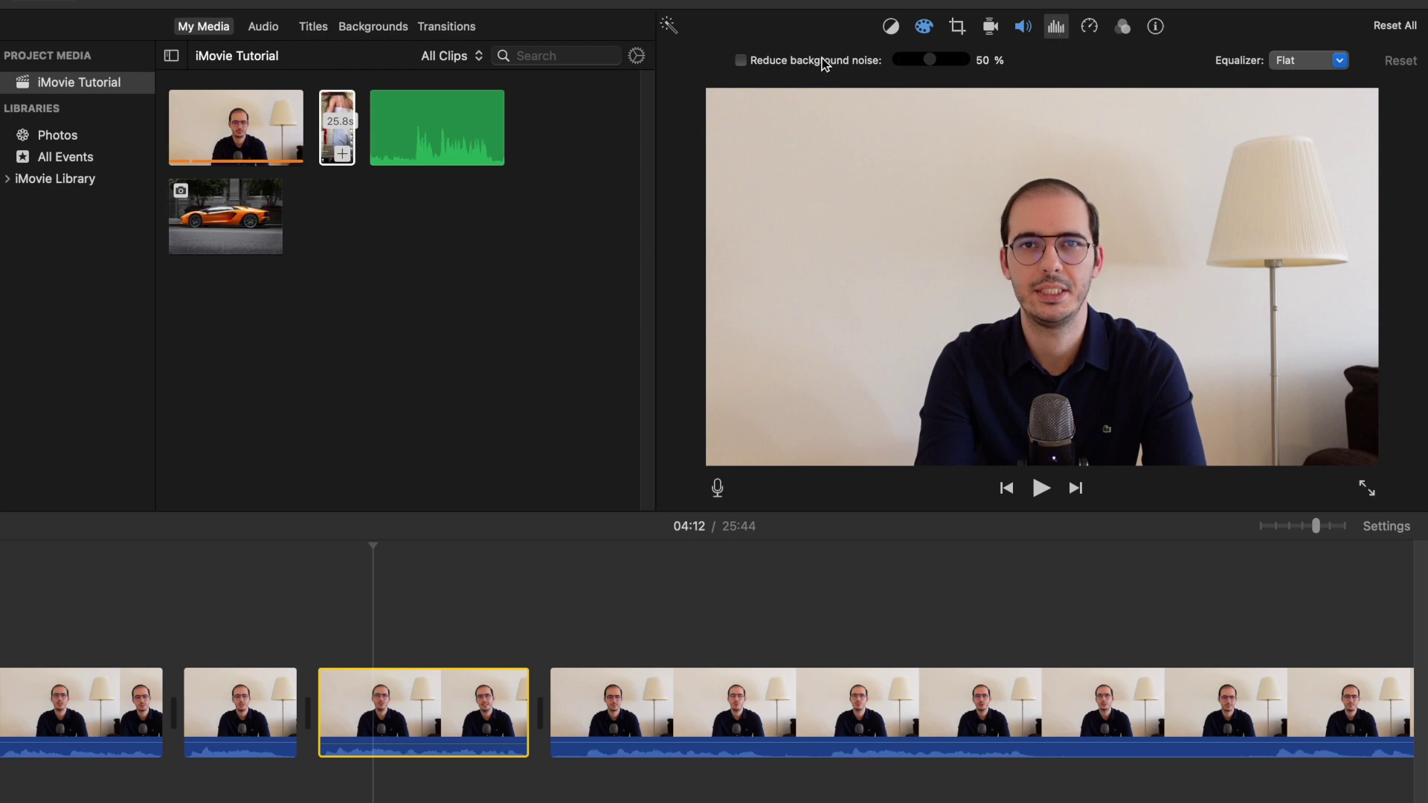
pyautogui.click(778, 63)
pyautogui.moveTo(931, 61)
pyautogui.mouseDown()
pyautogui.moveTo(896, 63)
pyautogui.moveTo(921, 64)
pyautogui.mouseUp()
pyautogui.click(862, 64)
# View the equalizer presets and play the 3.4-second clip from its start with the Flat setting
pyautogui.click(1289, 61)
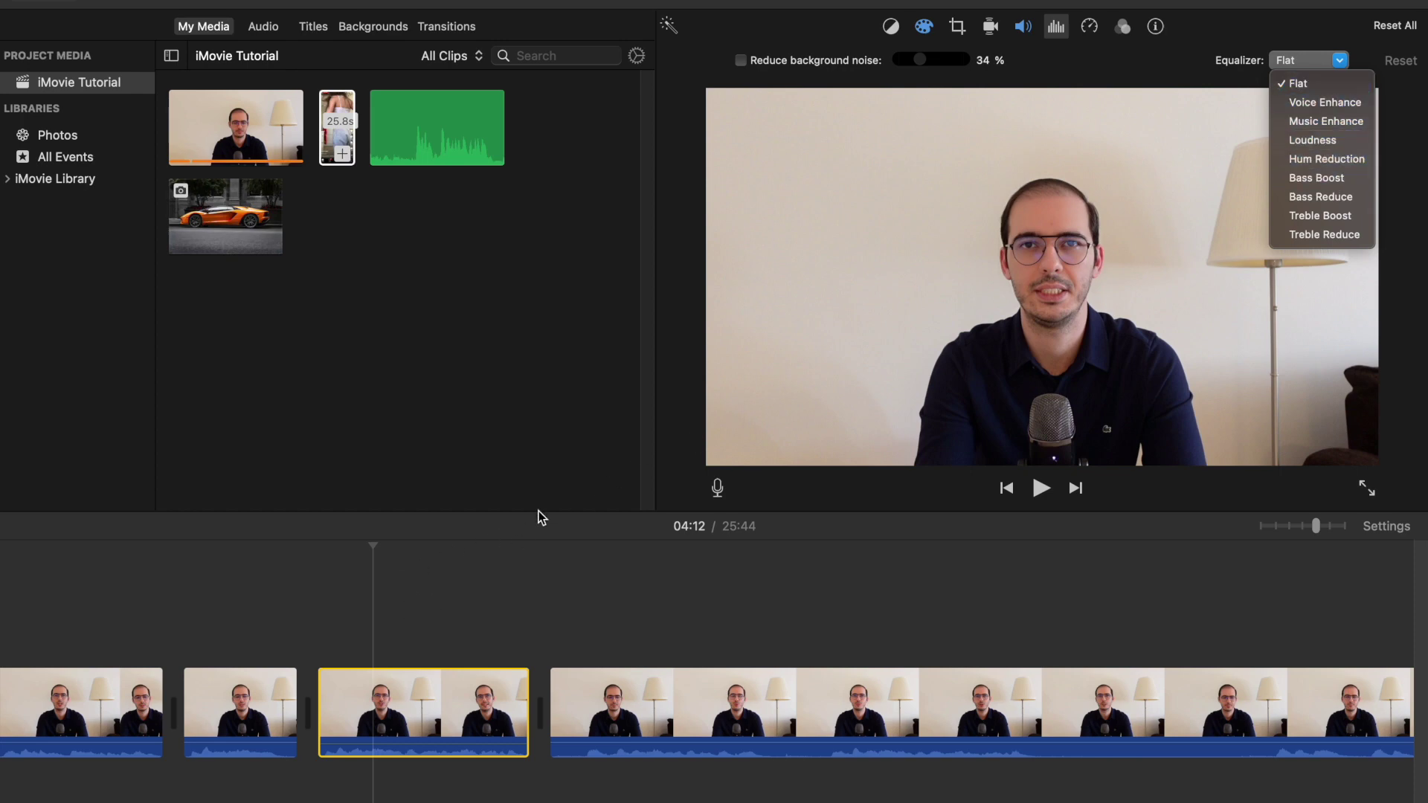
pyautogui.click(370, 596)
pyautogui.click(327, 595)
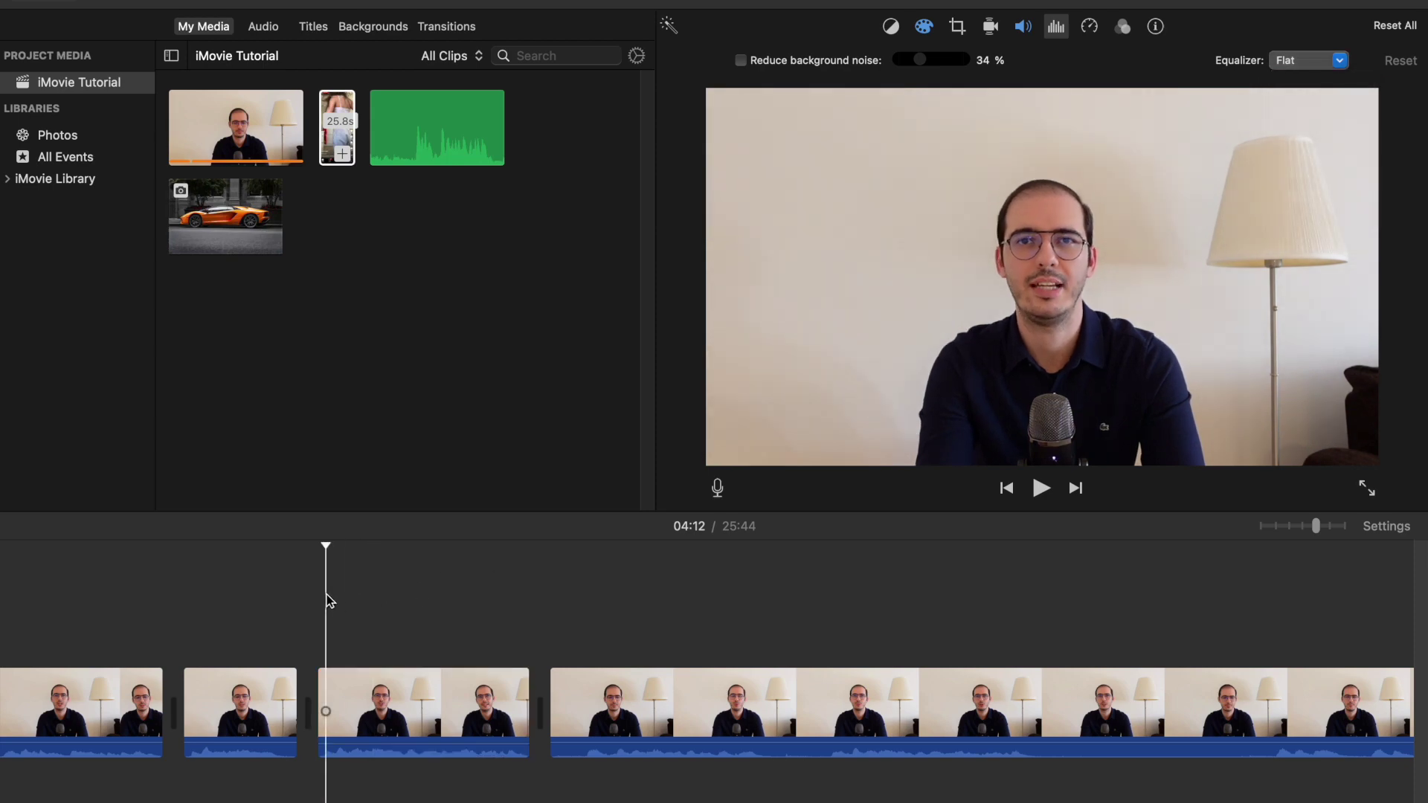
pyautogui.press('XF86AudioRaiseVolume')
pyautogui.press('space')
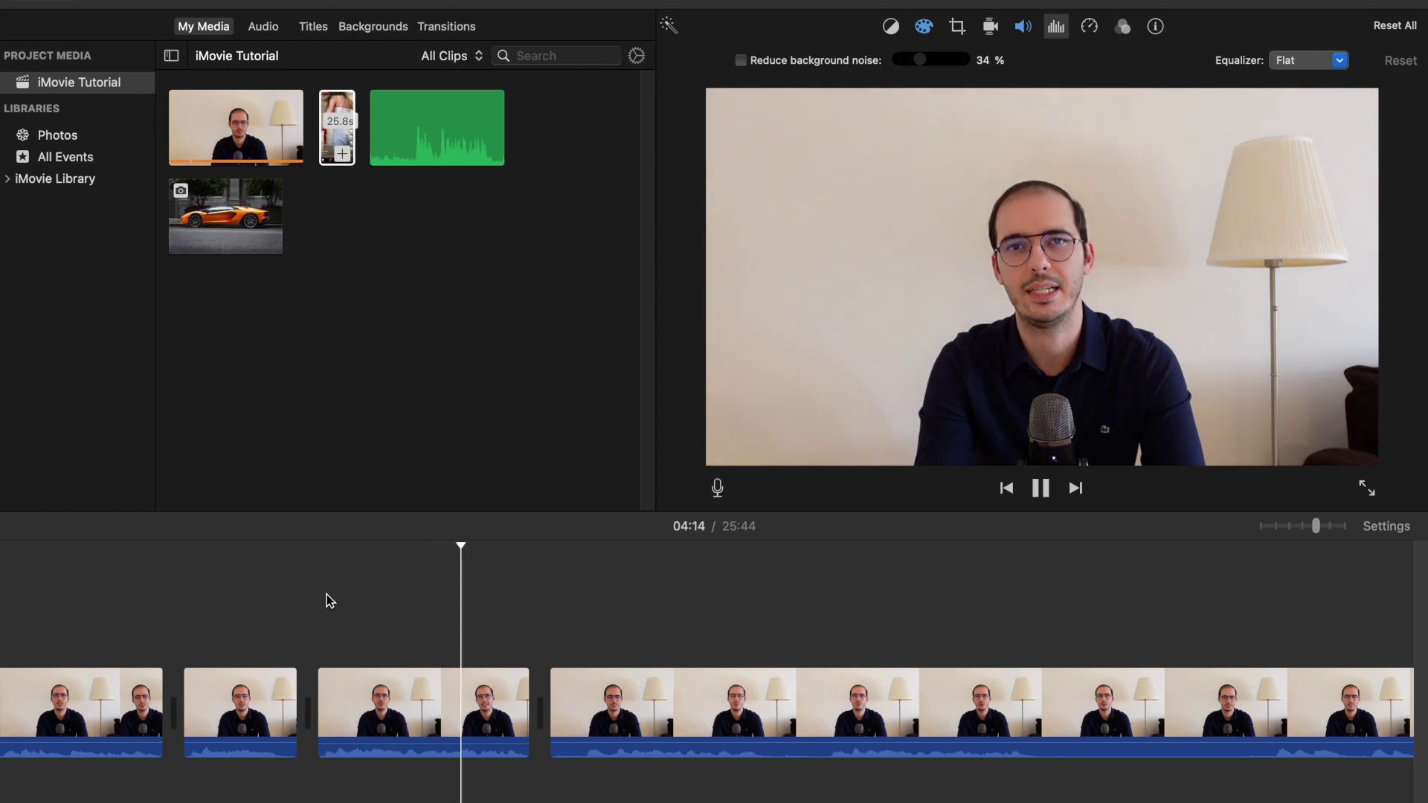
# Apply the Music Enhance equalizer preset to the clip and play it back
pyautogui.click(1310, 63)
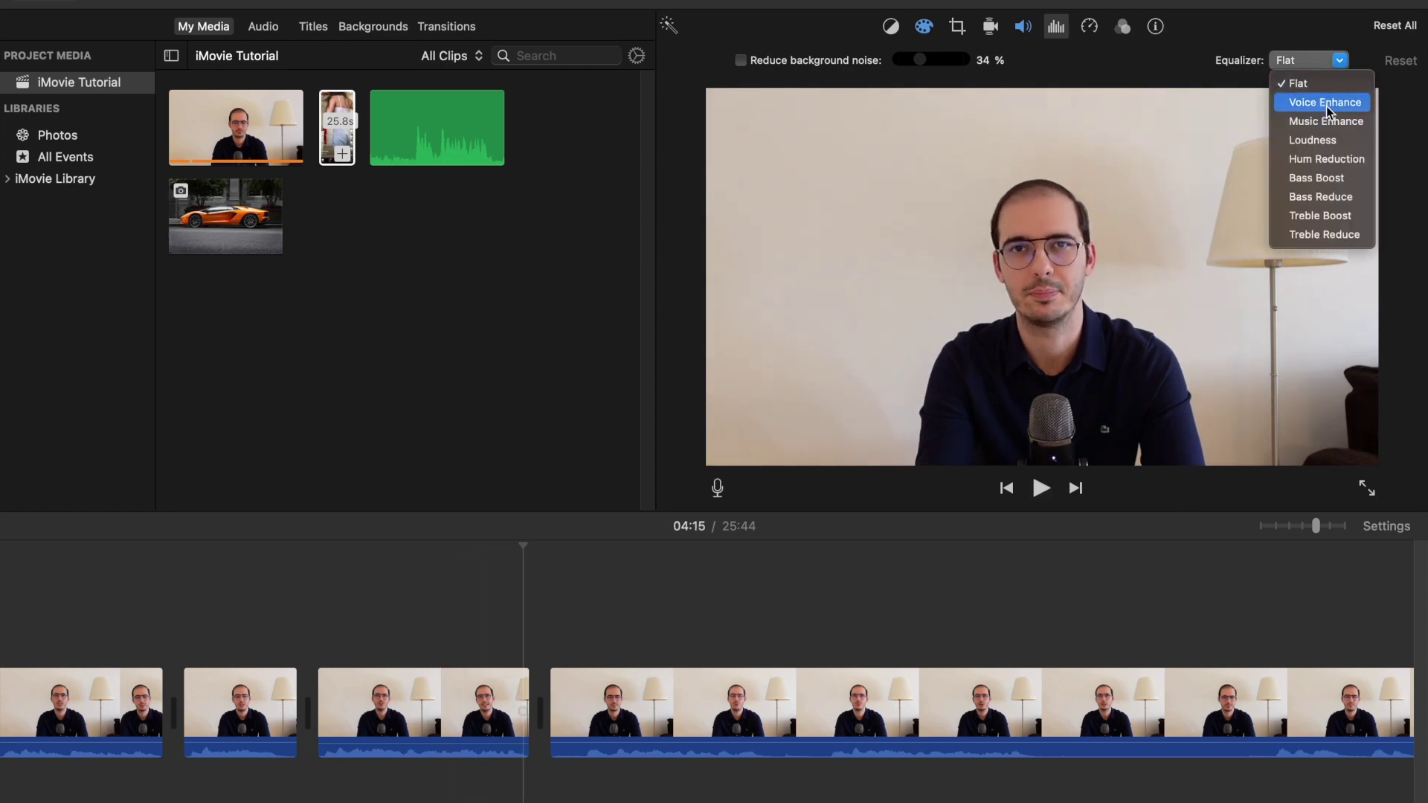
pyautogui.click(1349, 121)
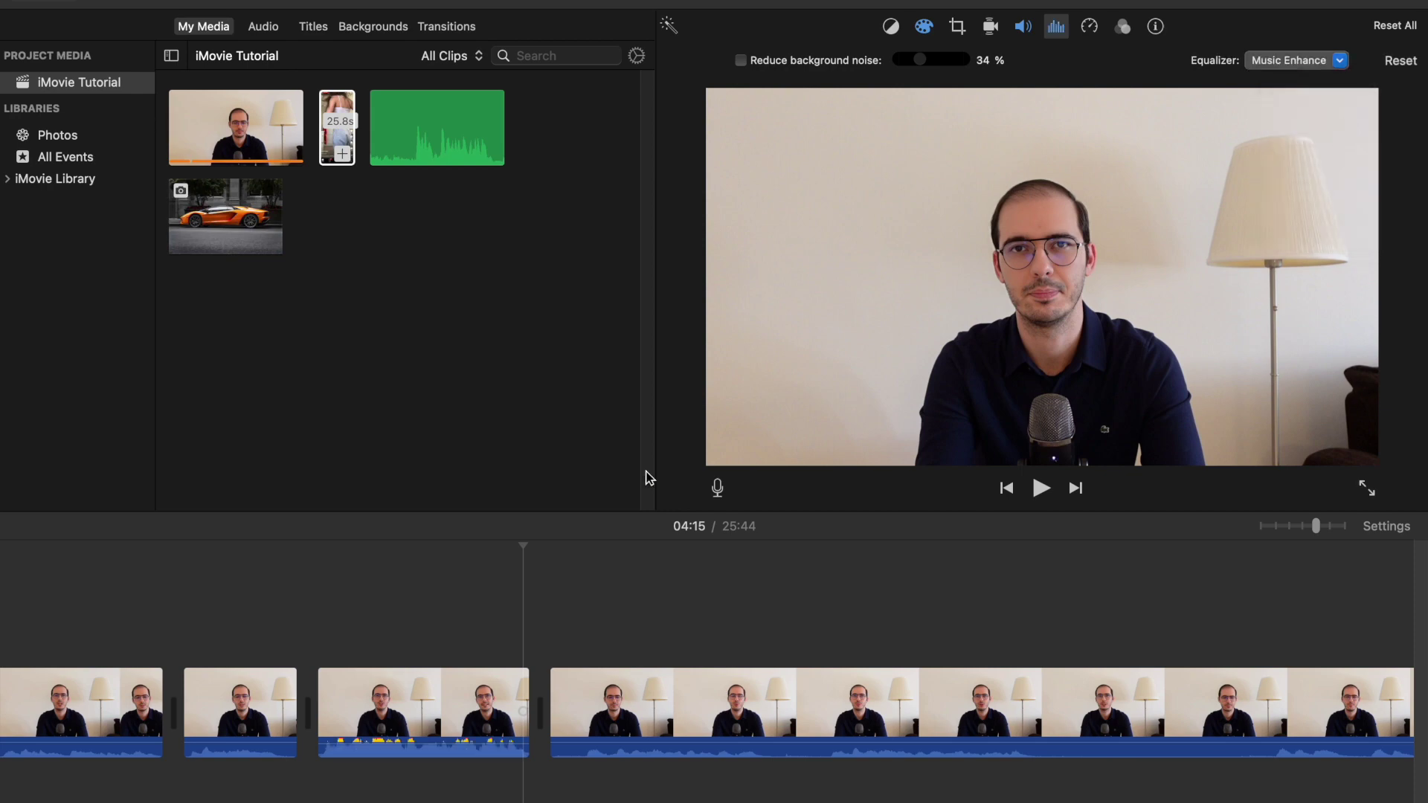
pyautogui.press('space')
pyautogui.press('XF86AudioRaiseVolume')
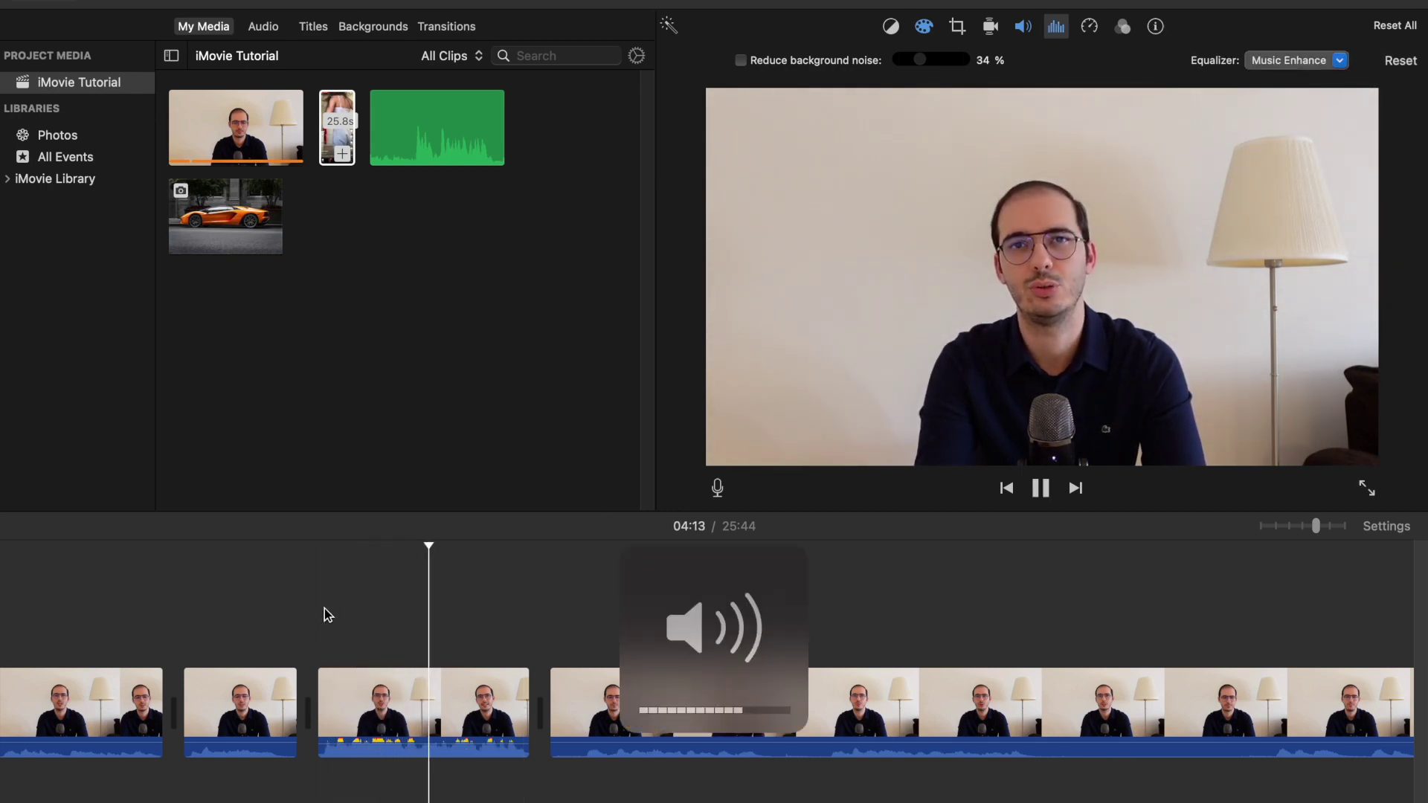
# Set the clip's equalizer back to Flat
pyautogui.click(415, 703)
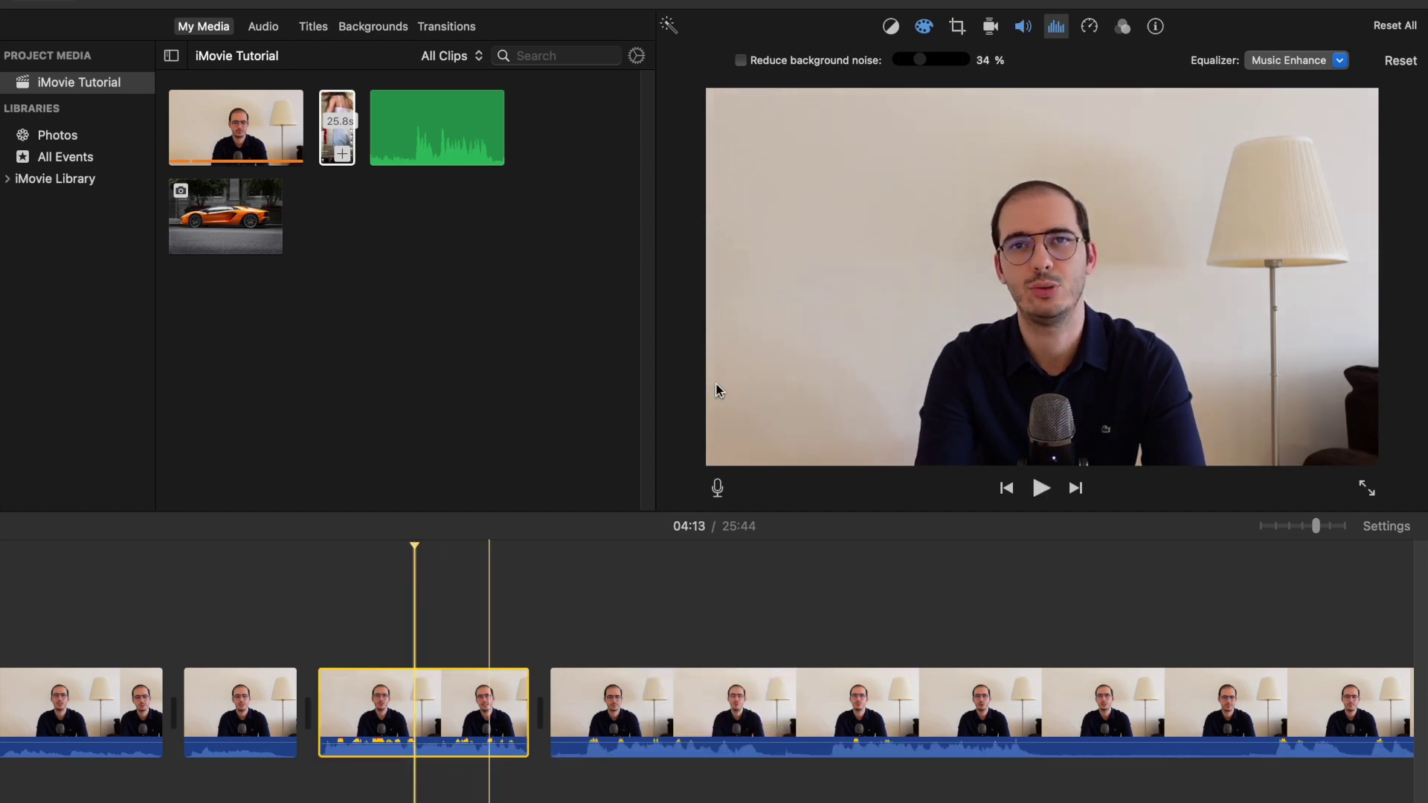
pyautogui.click(1274, 61)
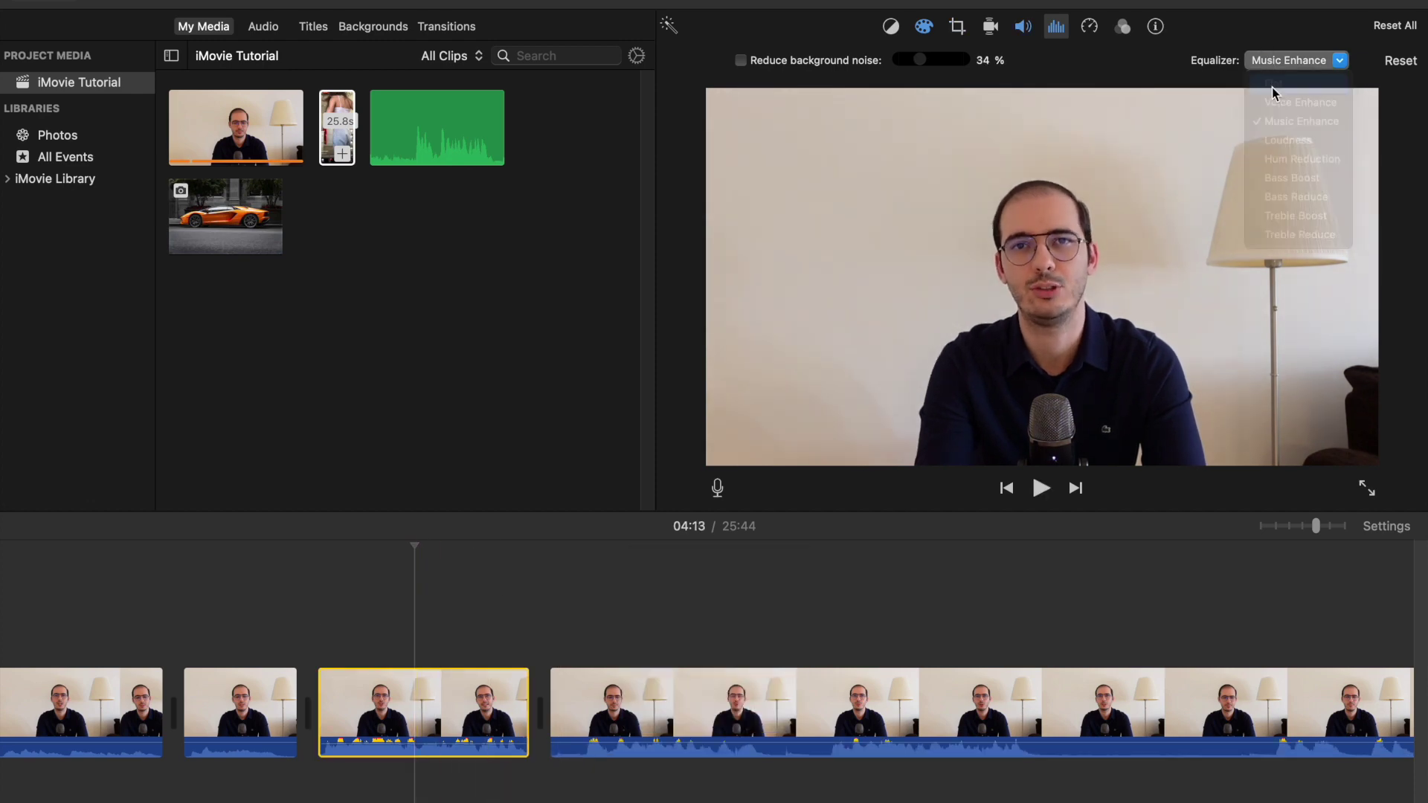
pyautogui.click(1274, 84)
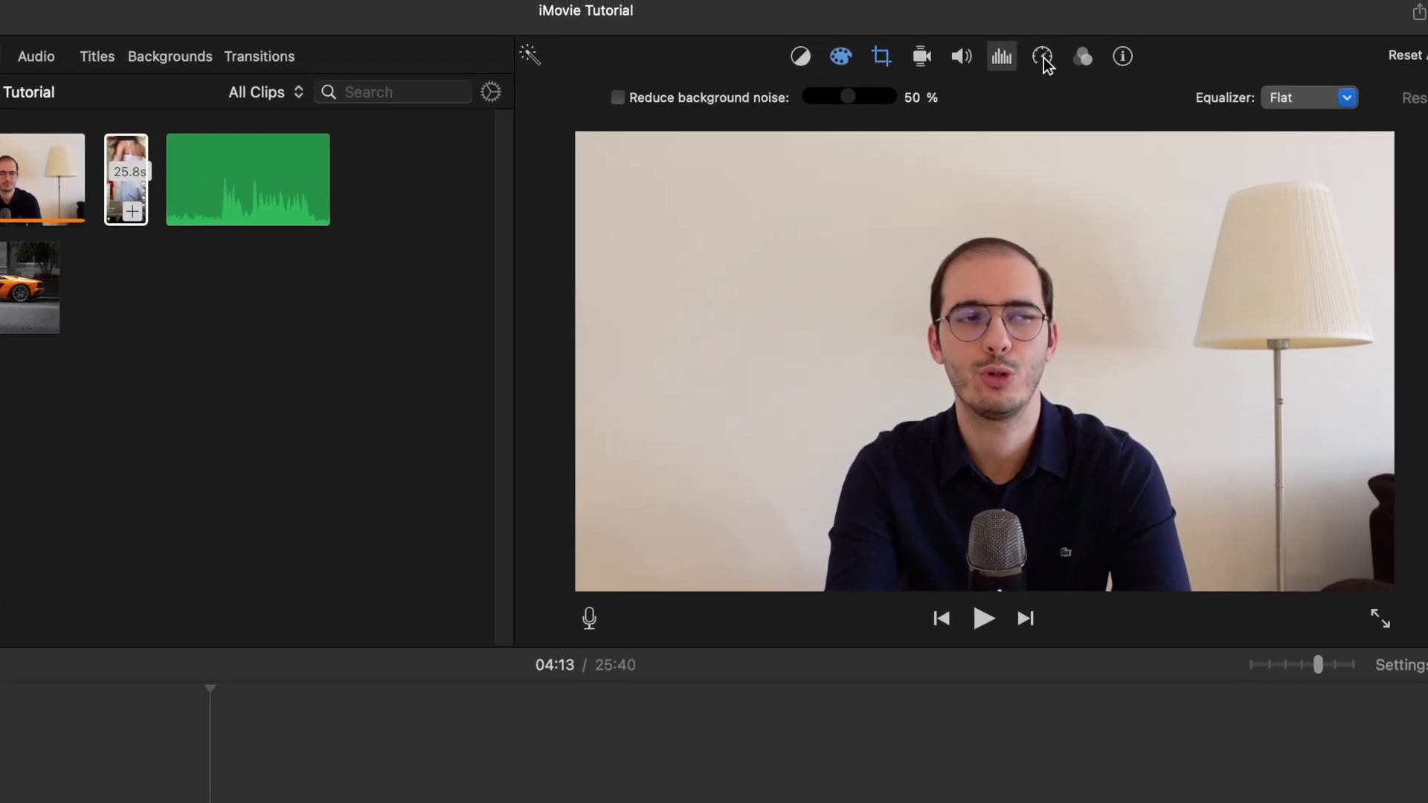
# Try the Fast speeds 2x, 4x, 8x and 20x on the clip, return to 2x and switch its speed to Slow
pyautogui.click(1044, 55)
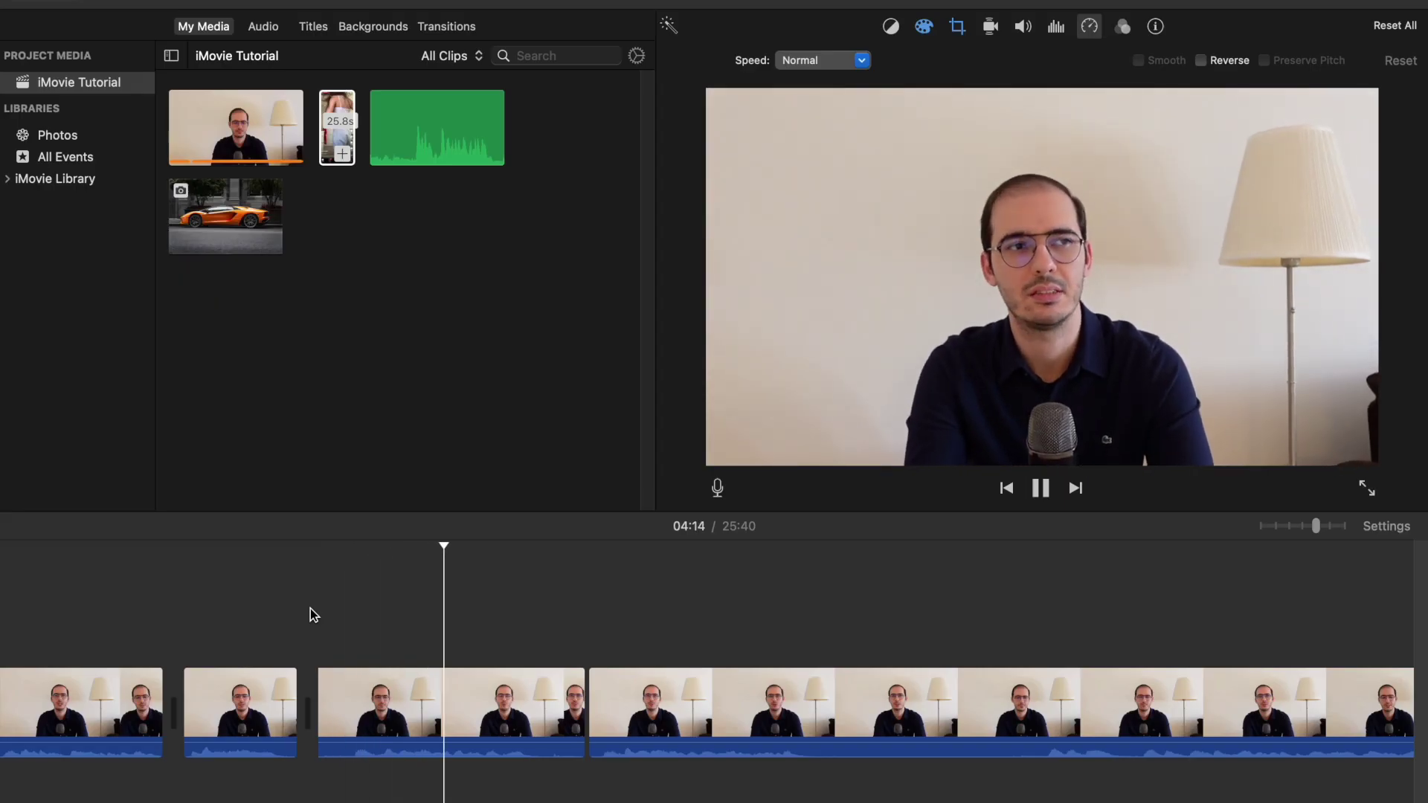
pyautogui.click(354, 678)
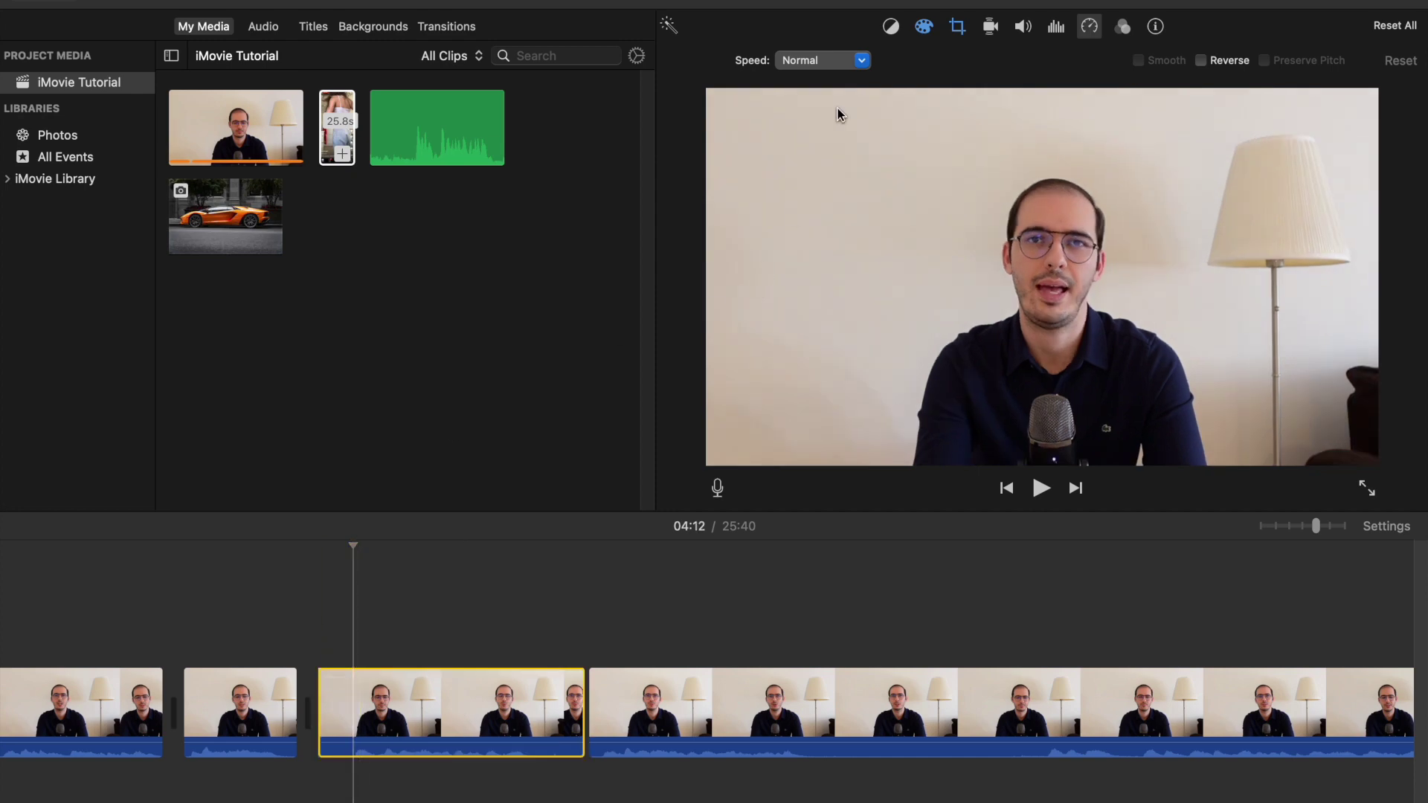
pyautogui.click(845, 58)
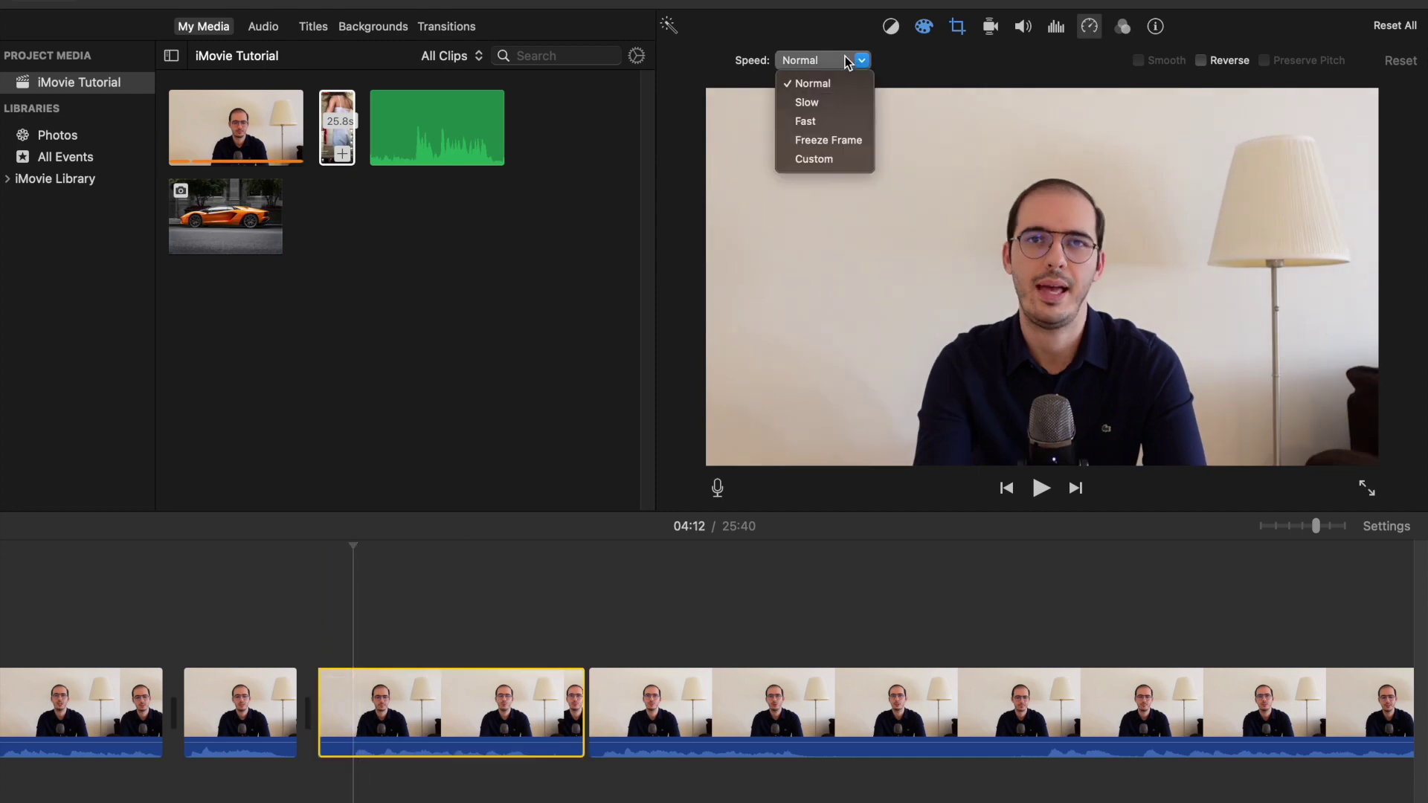
pyautogui.click(833, 121)
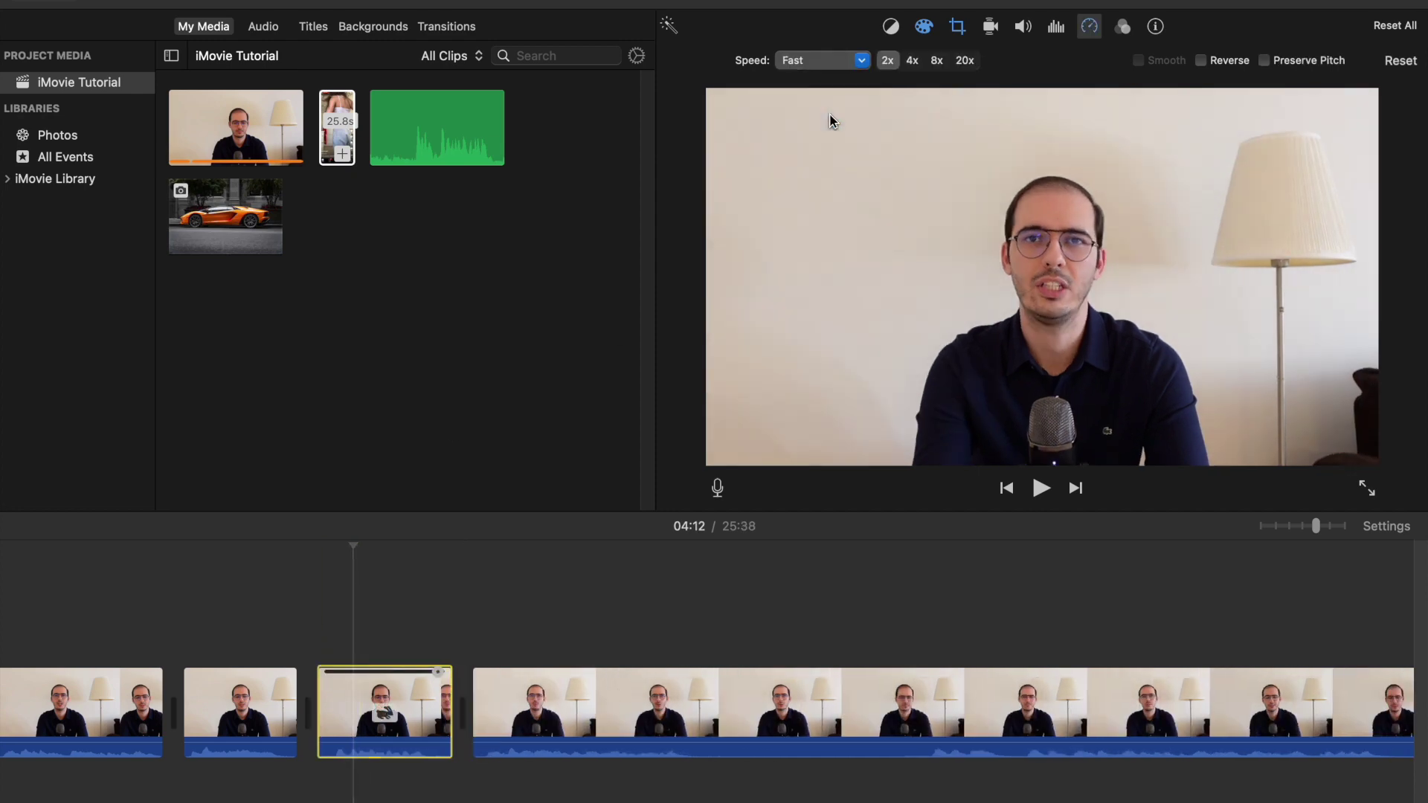
pyautogui.click(912, 60)
pyautogui.click(934, 63)
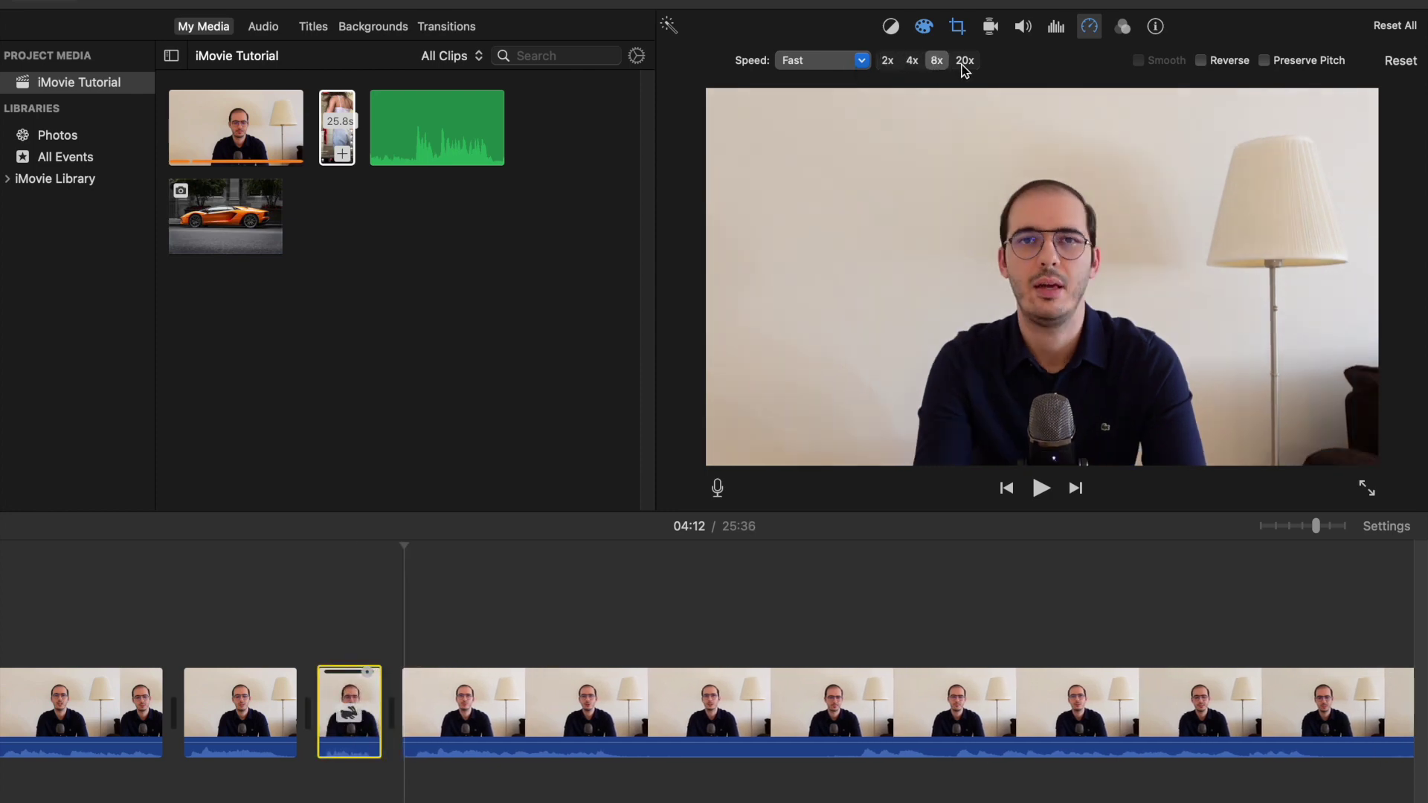
pyautogui.click(967, 62)
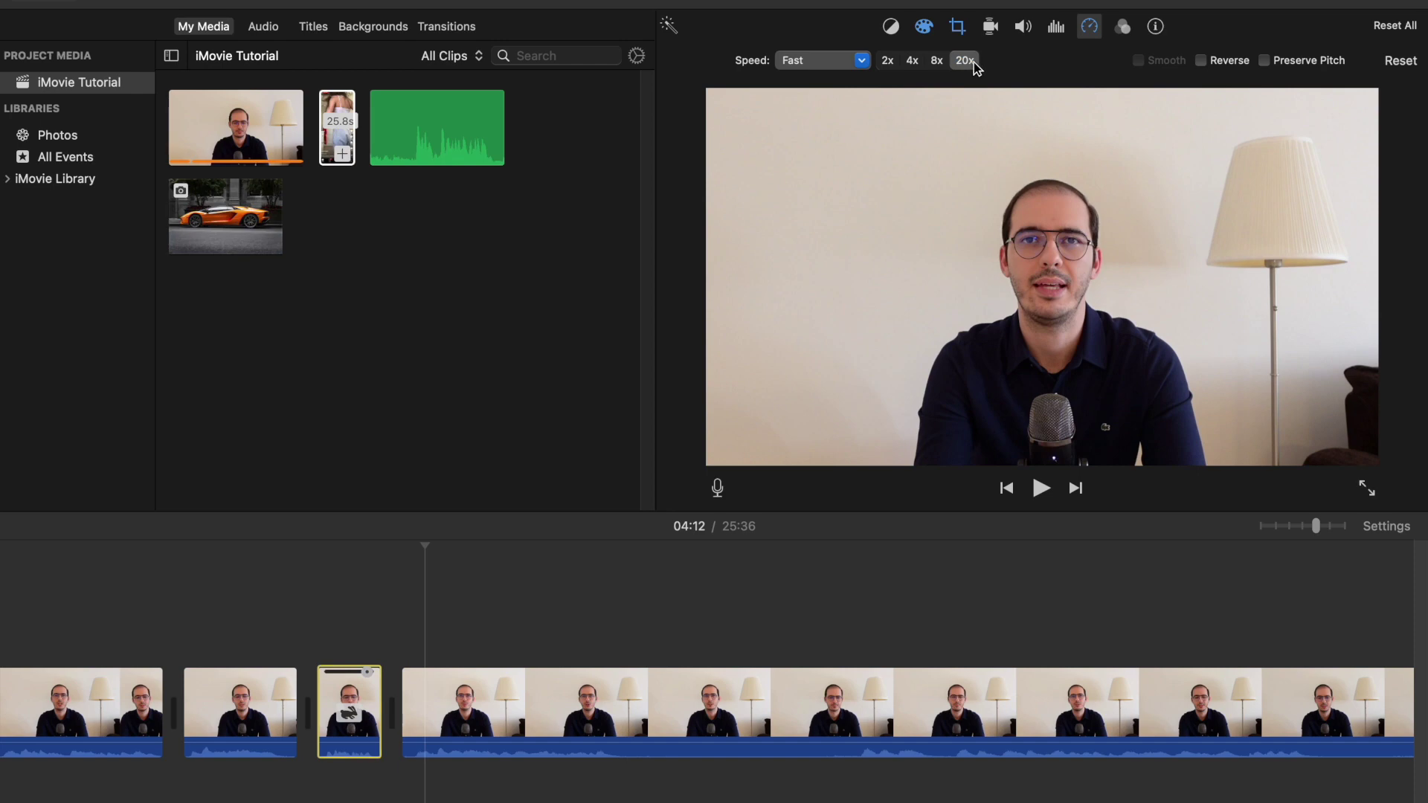
pyautogui.click(895, 63)
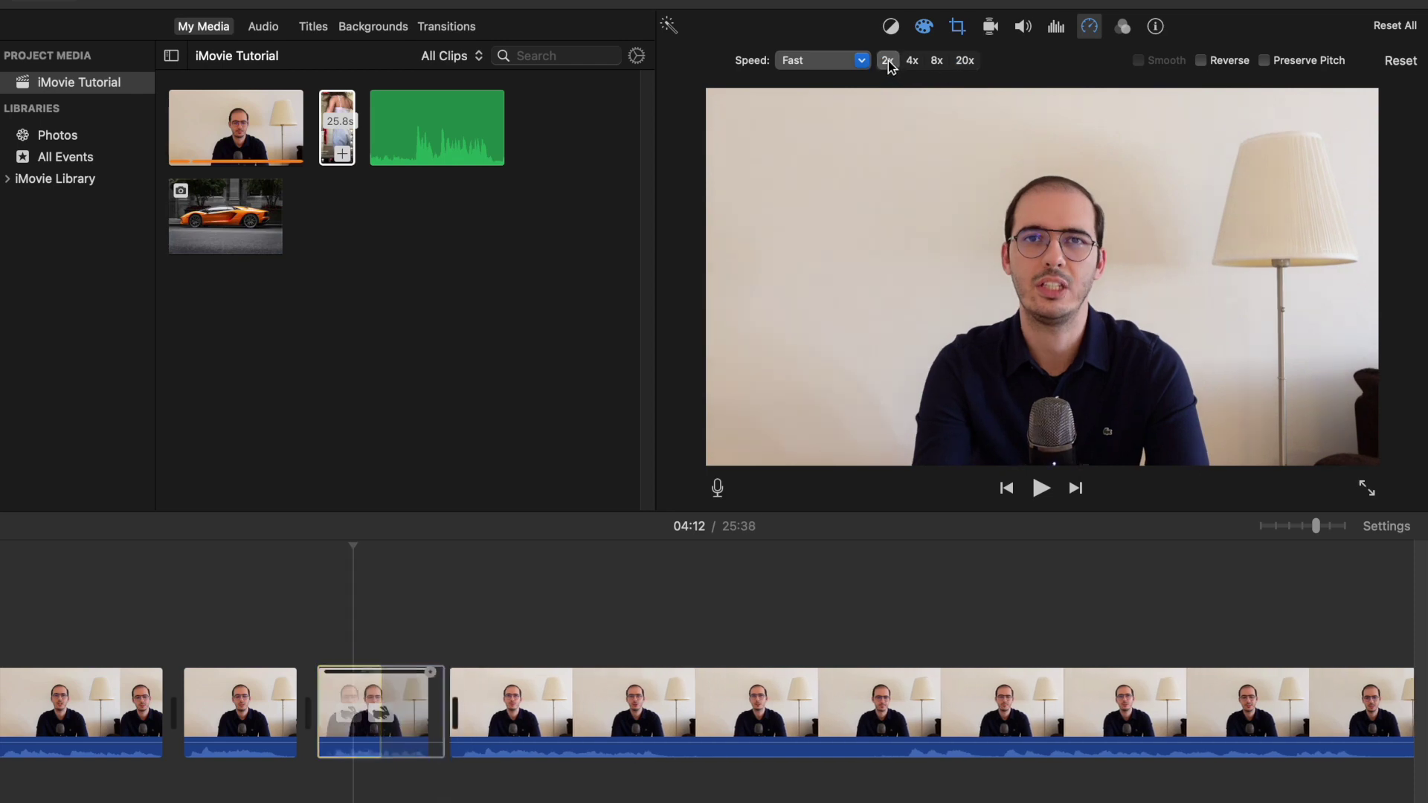
pyautogui.click(796, 59)
pyautogui.click(817, 104)
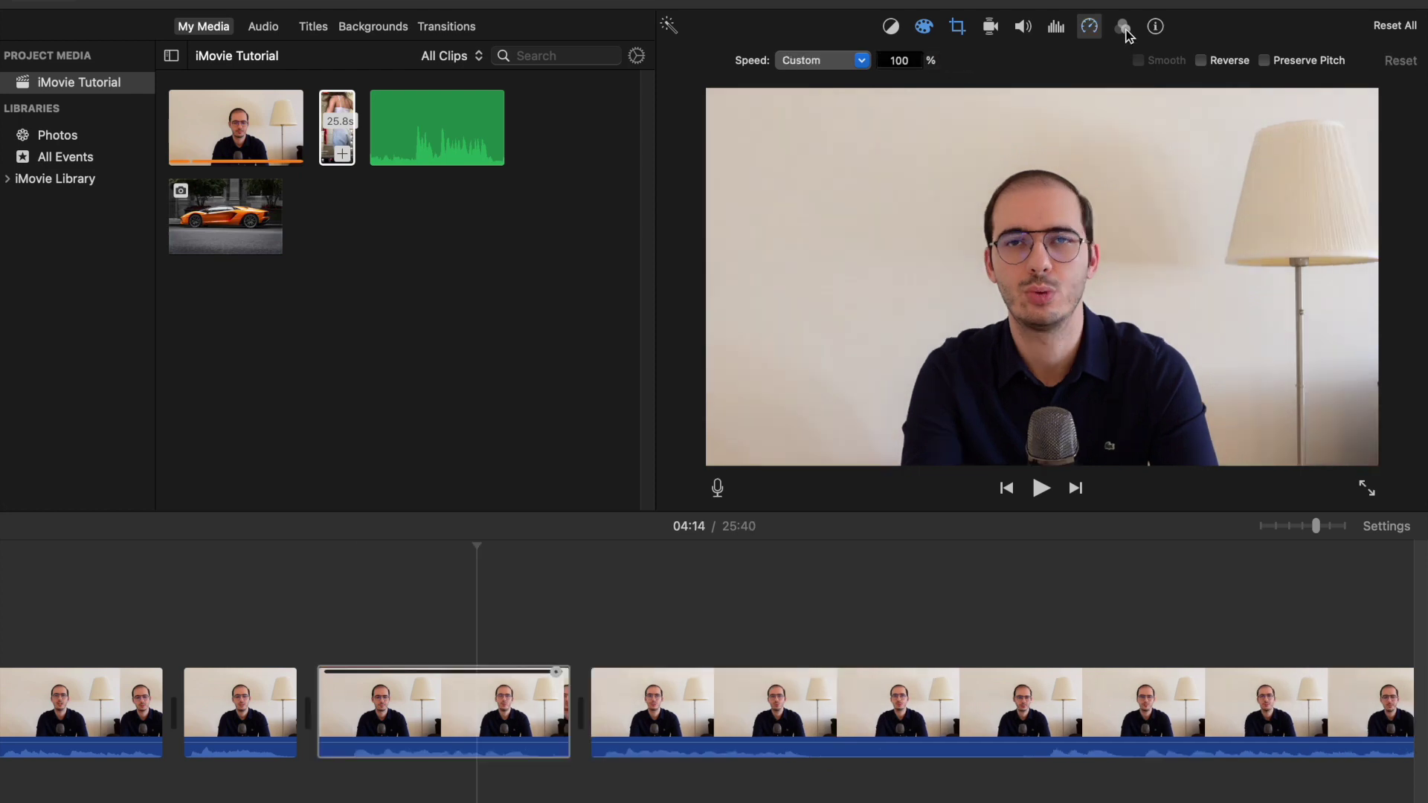
# Browse the available clip filters without choosing one, and open the audio effect choices for the clip
pyautogui.click(1124, 28)
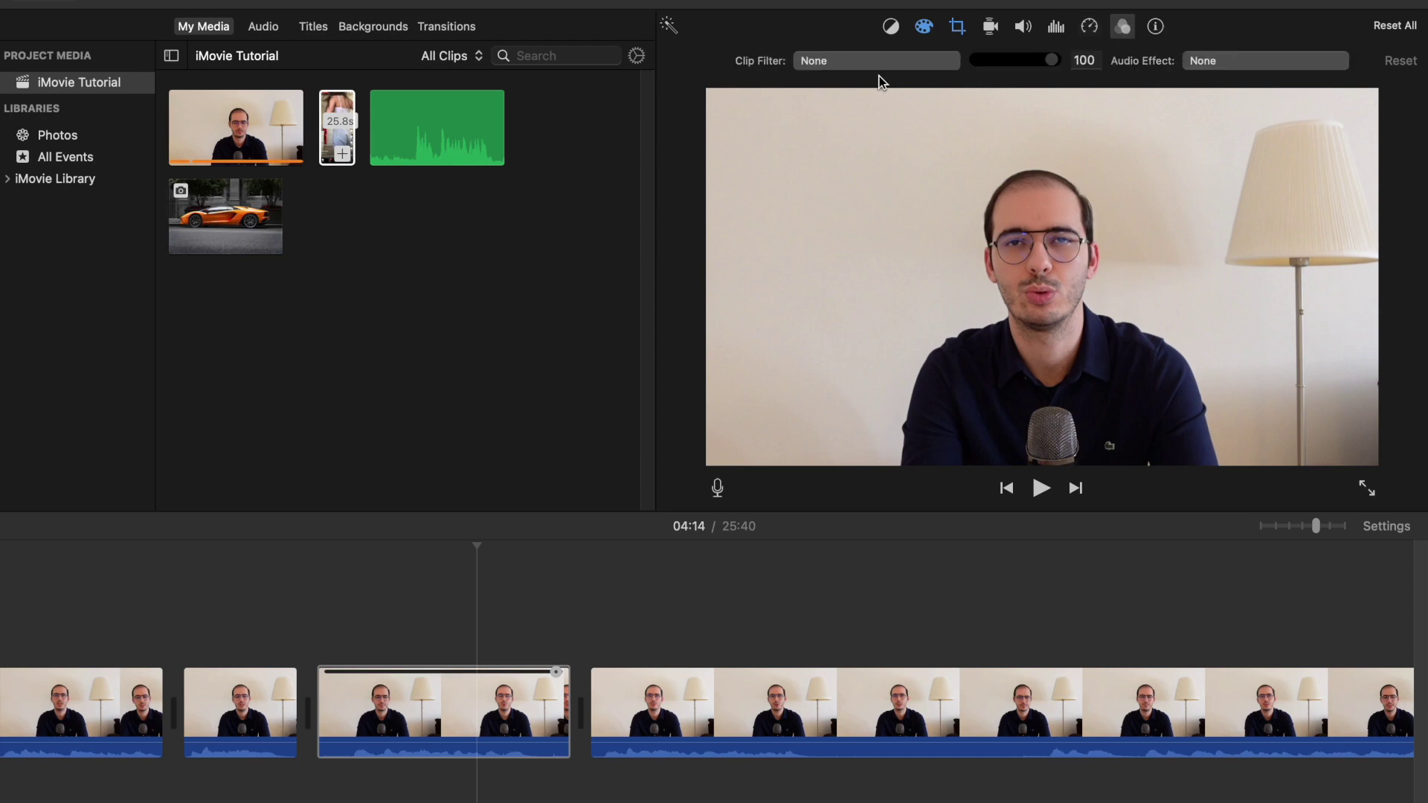
pyautogui.click(382, 702)
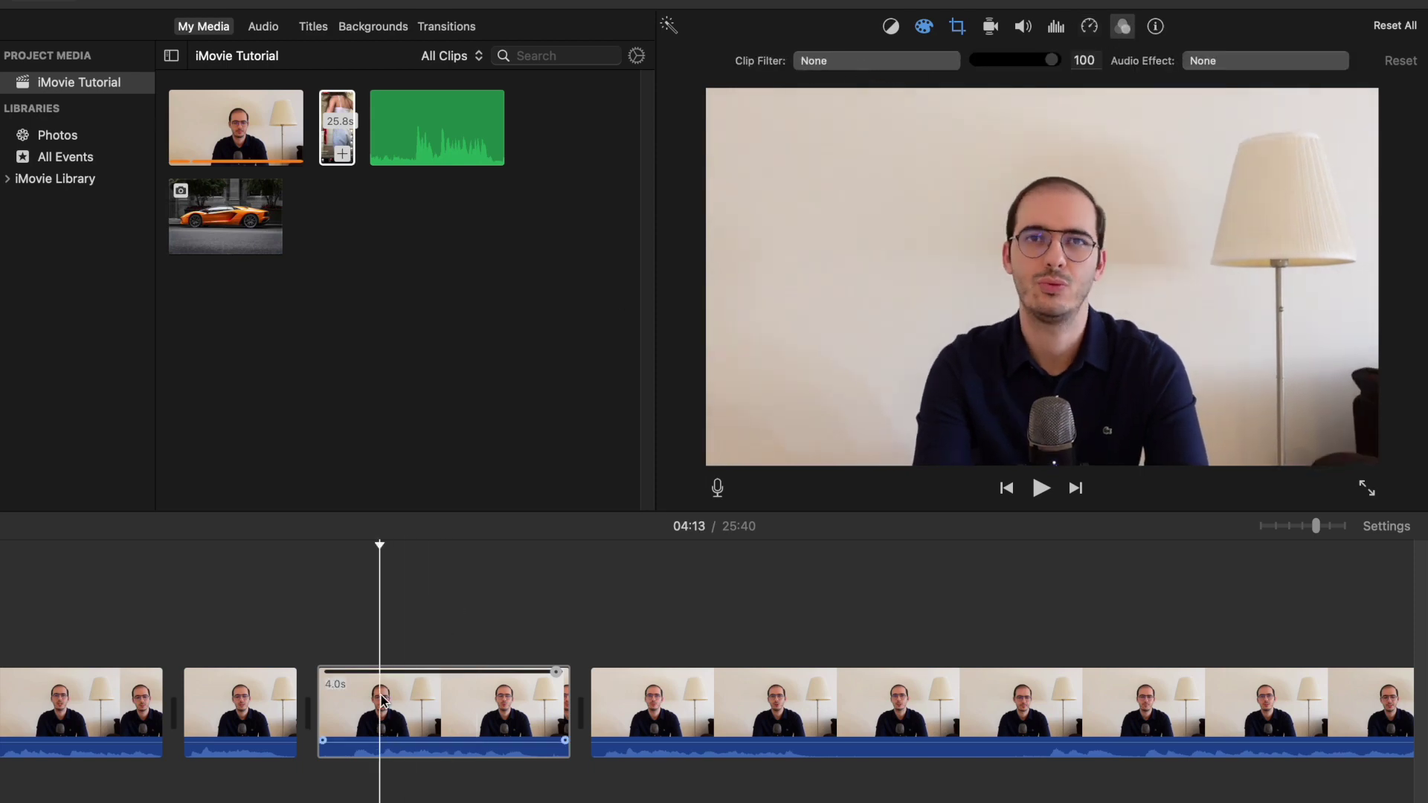
pyautogui.click(813, 63)
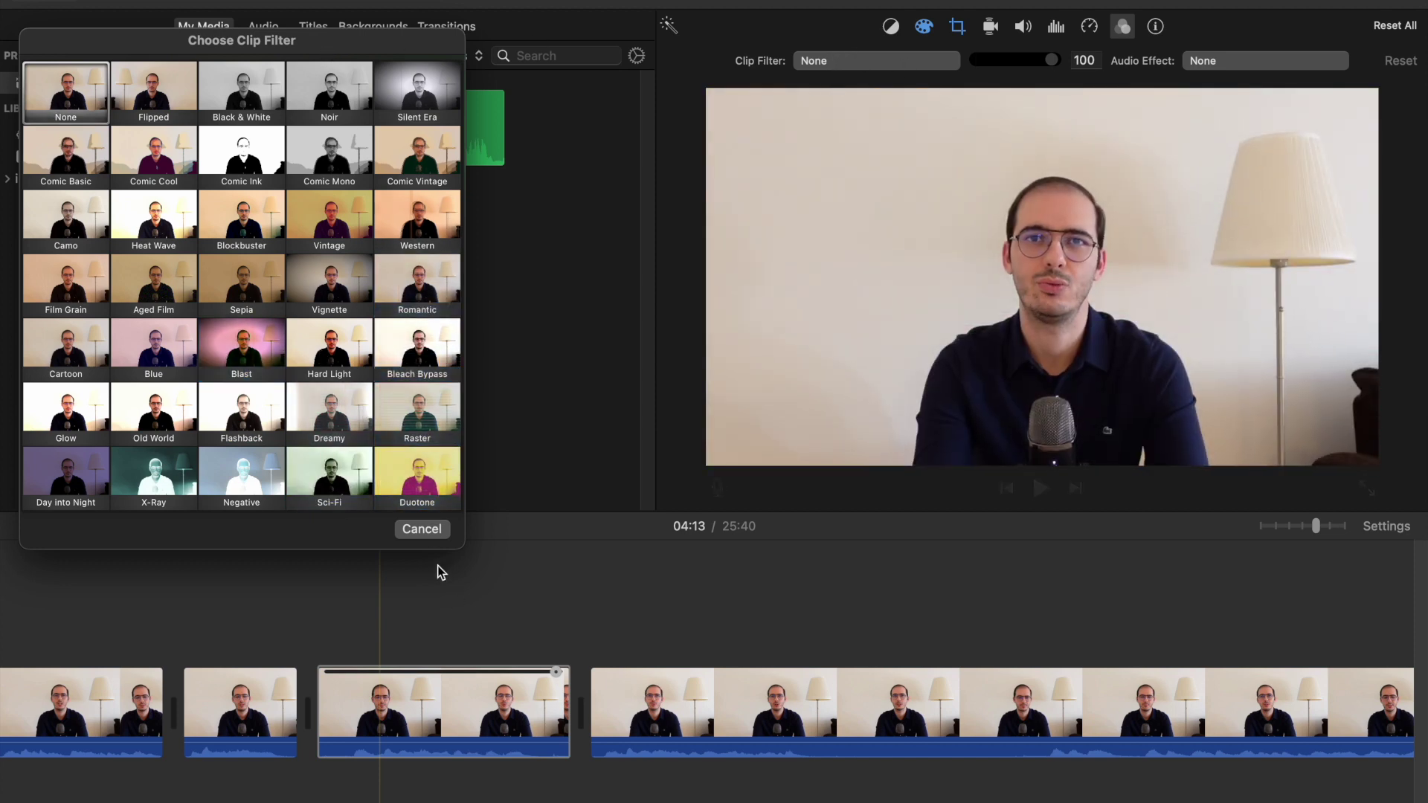
pyautogui.click(422, 530)
pyautogui.click(1257, 67)
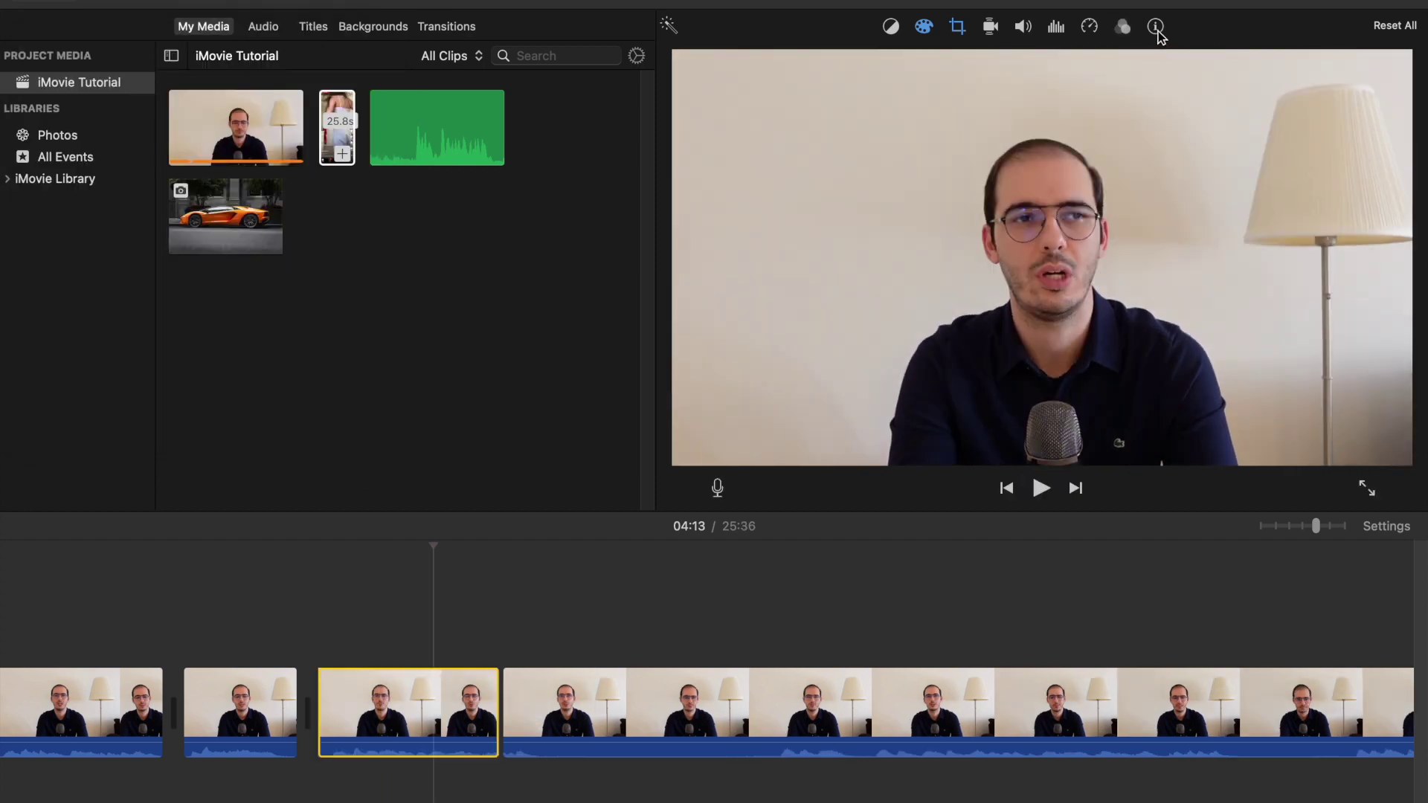
# View the clip's information and open the project settings
pyautogui.click(1156, 28)
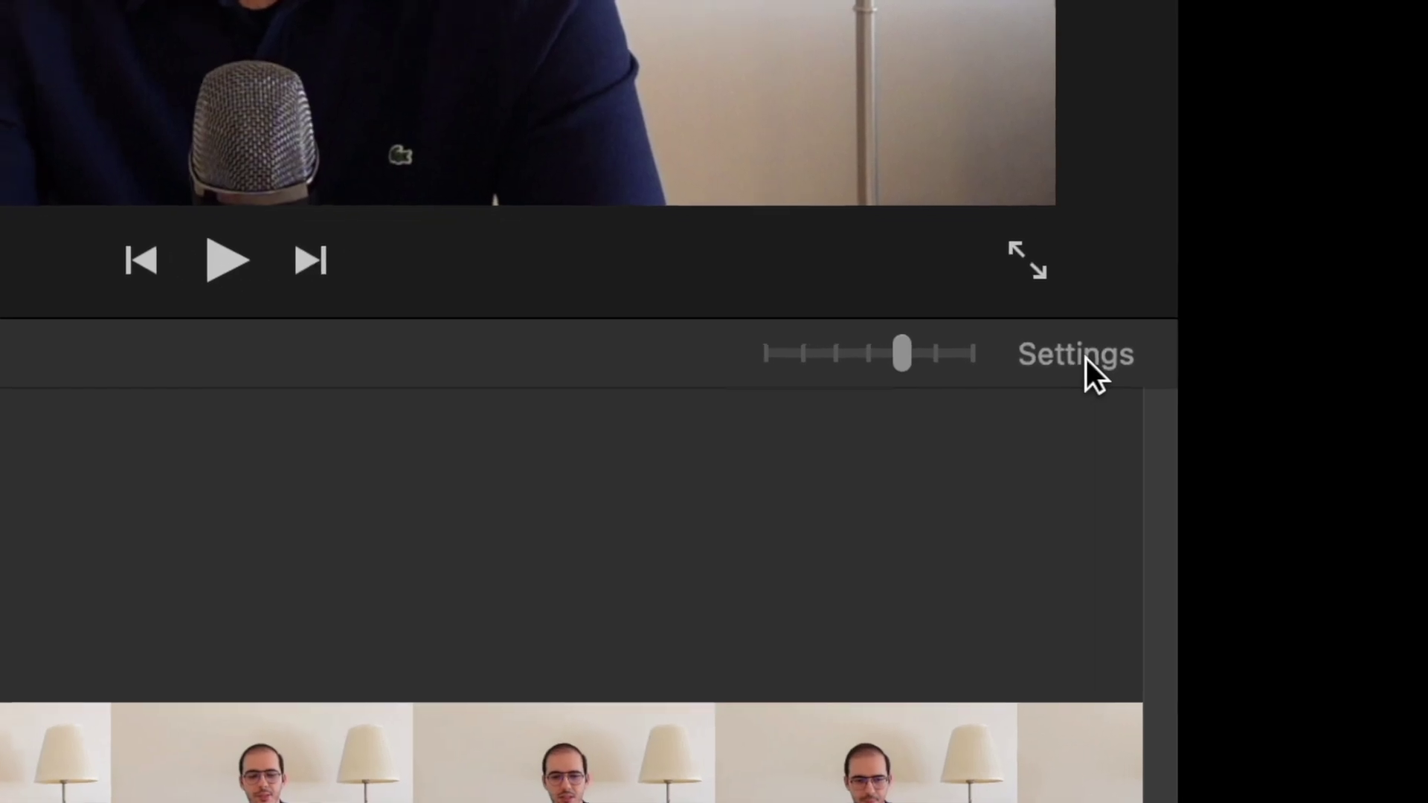
pyautogui.click(1292, 471)
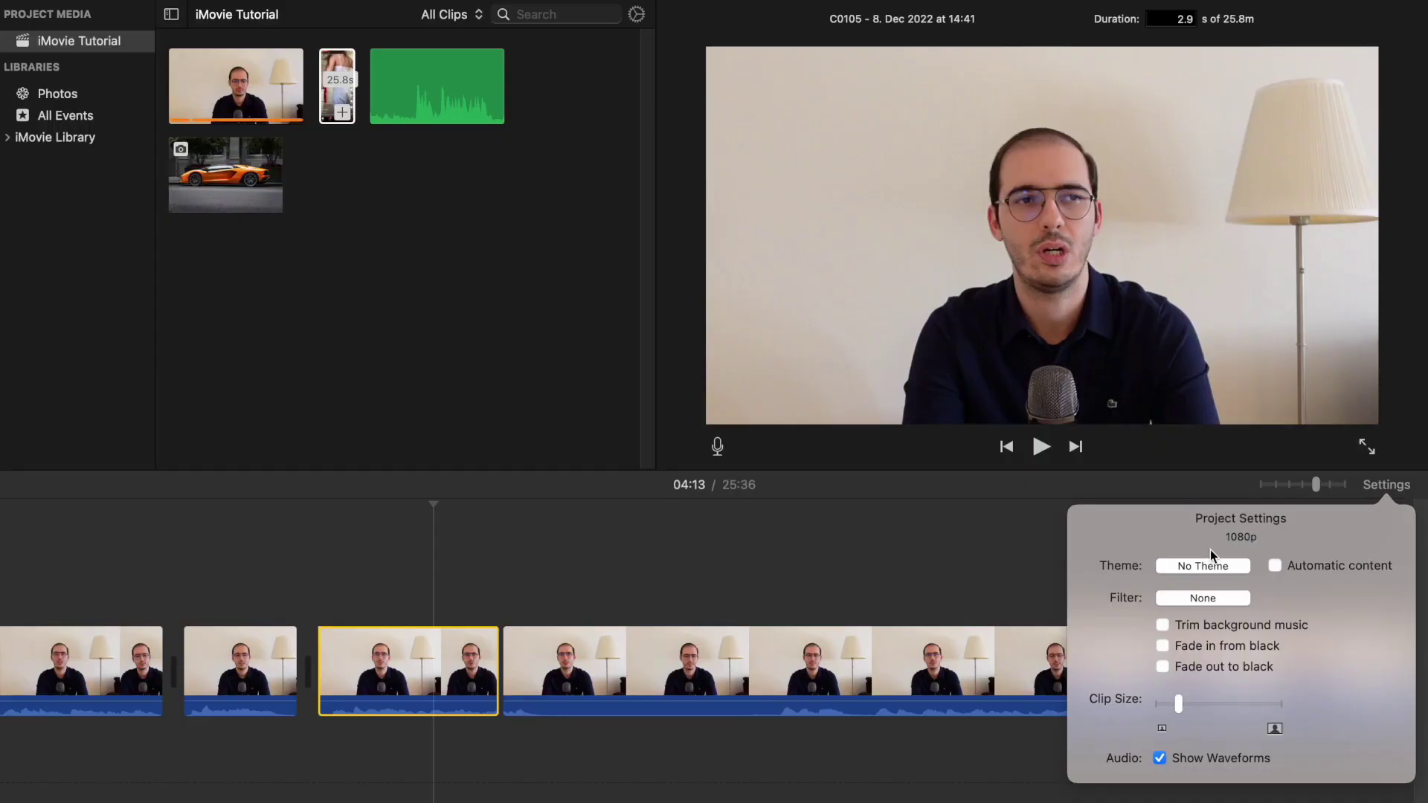
# View the theme choice in the project settings and keep No Theme
pyautogui.click(1181, 567)
pyautogui.press('Escape')
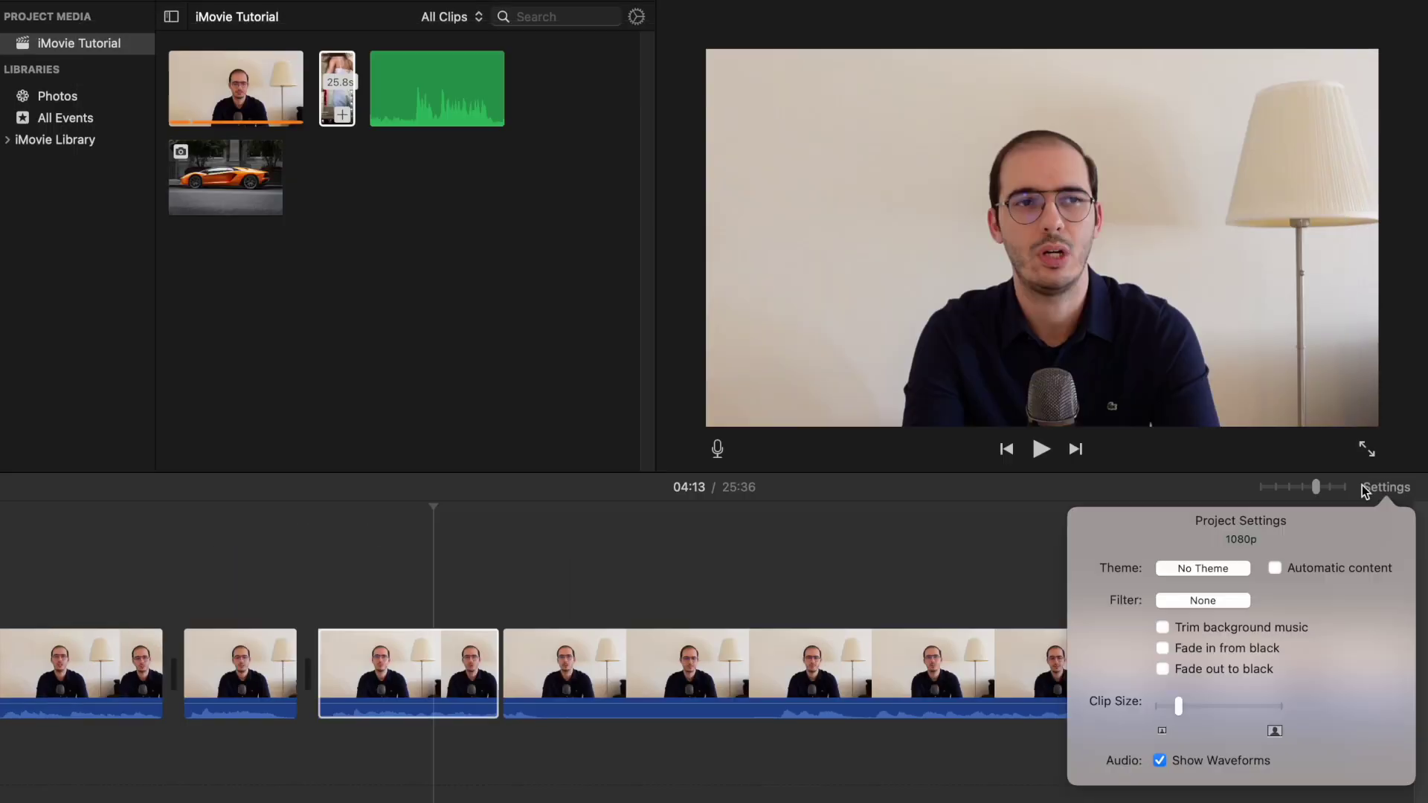
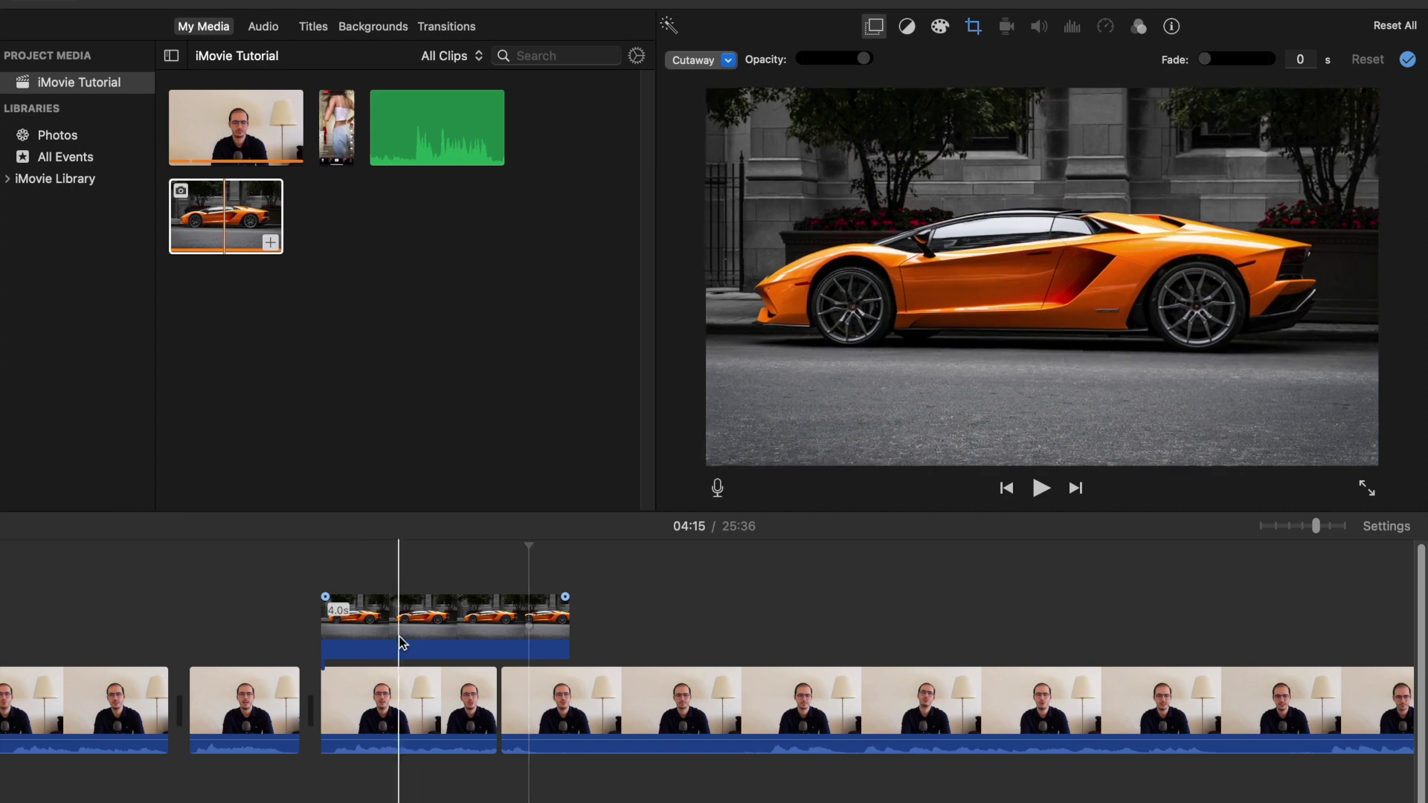
pyautogui.click(402, 718)
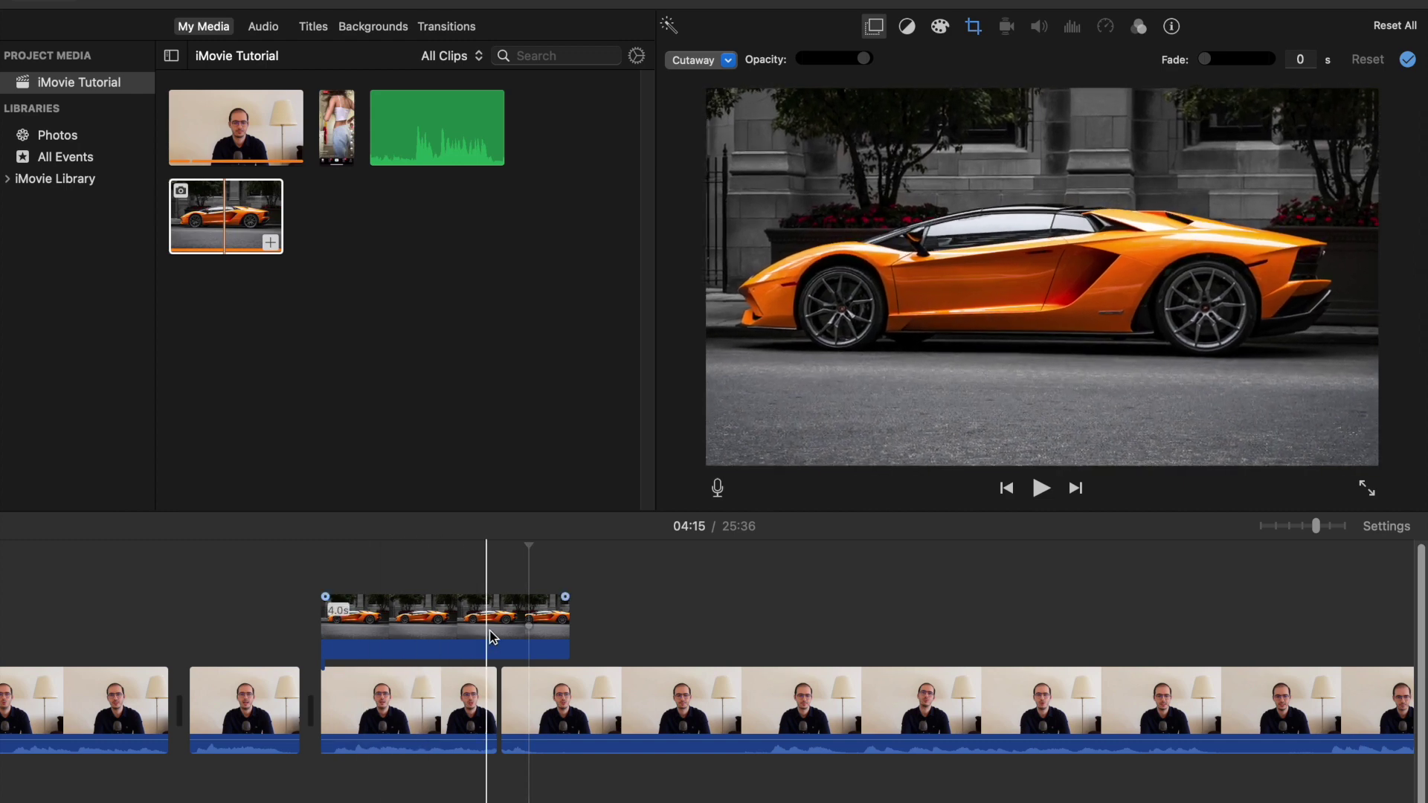
pyautogui.click(462, 635)
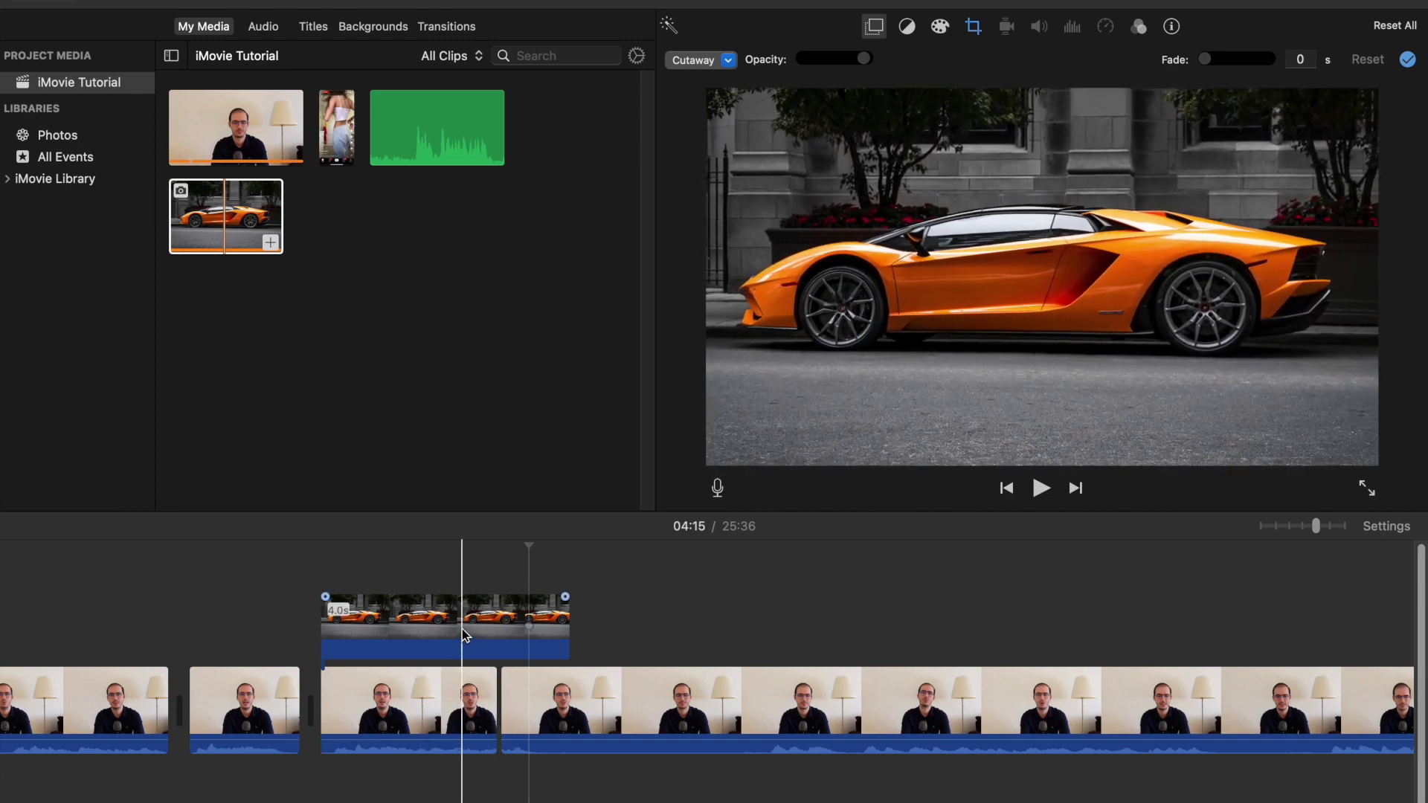
pyautogui.click(471, 692)
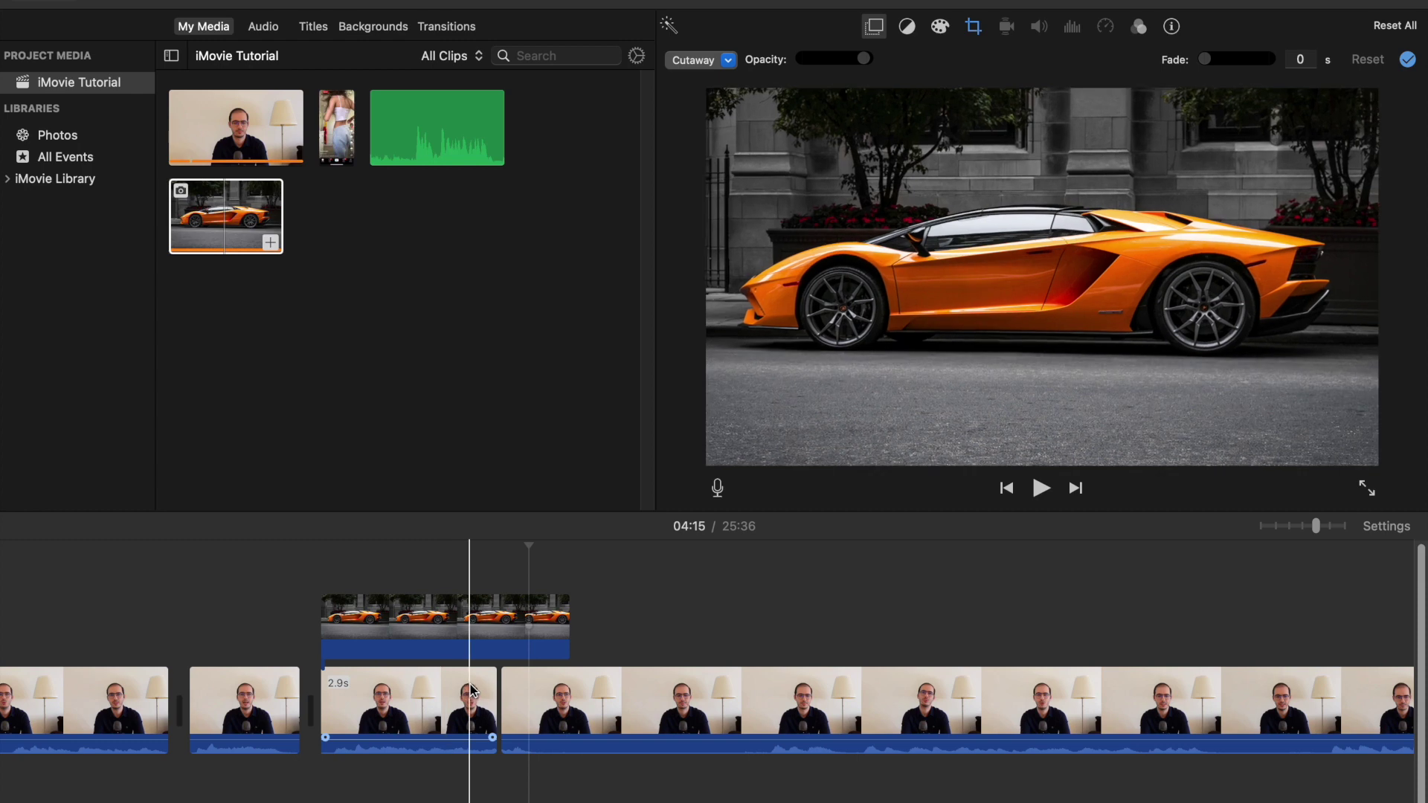
# Add the sound-test audio beneath the main video clips, overlapping the section with the car image
pyautogui.click(425, 130)
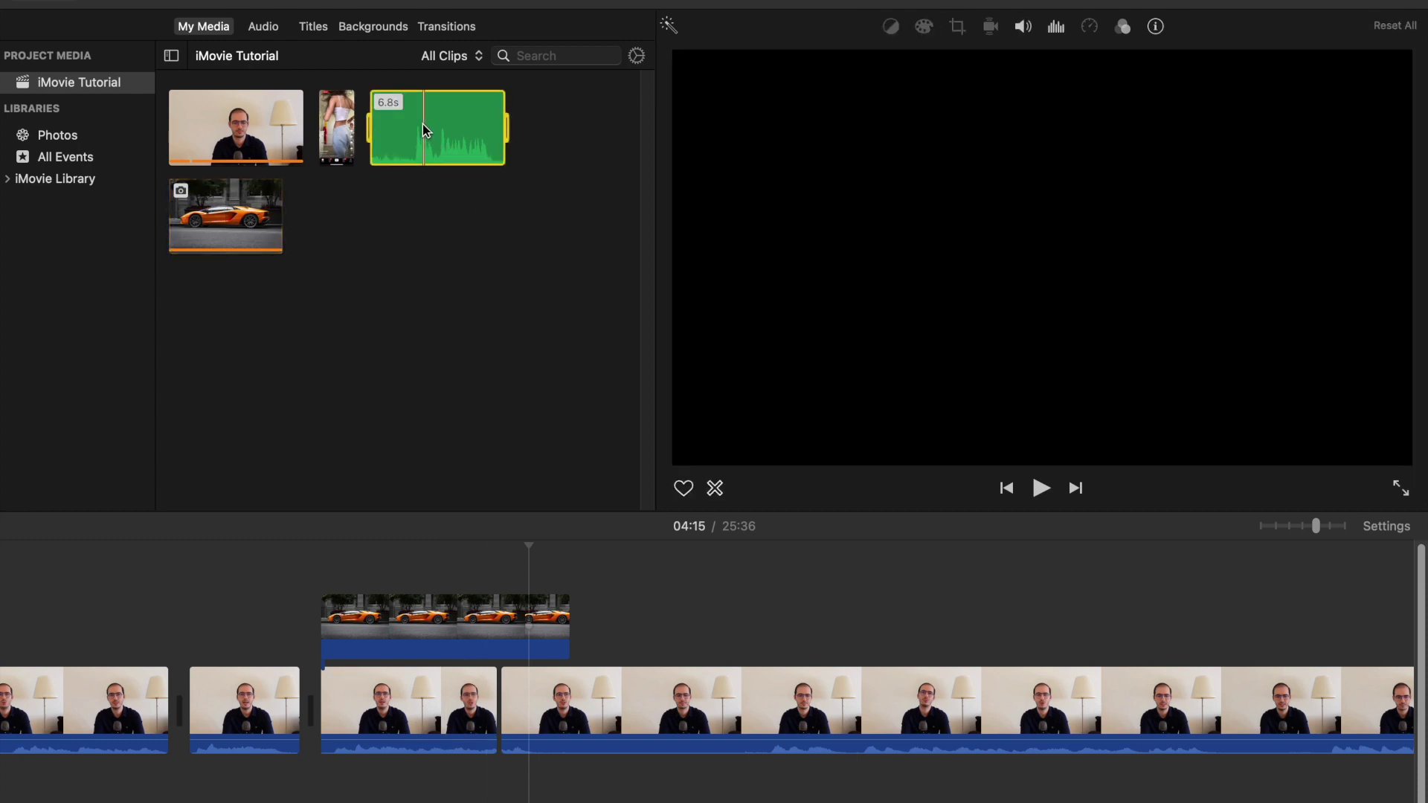
pyautogui.moveTo(435, 119); pyautogui.dragTo(308, 797)
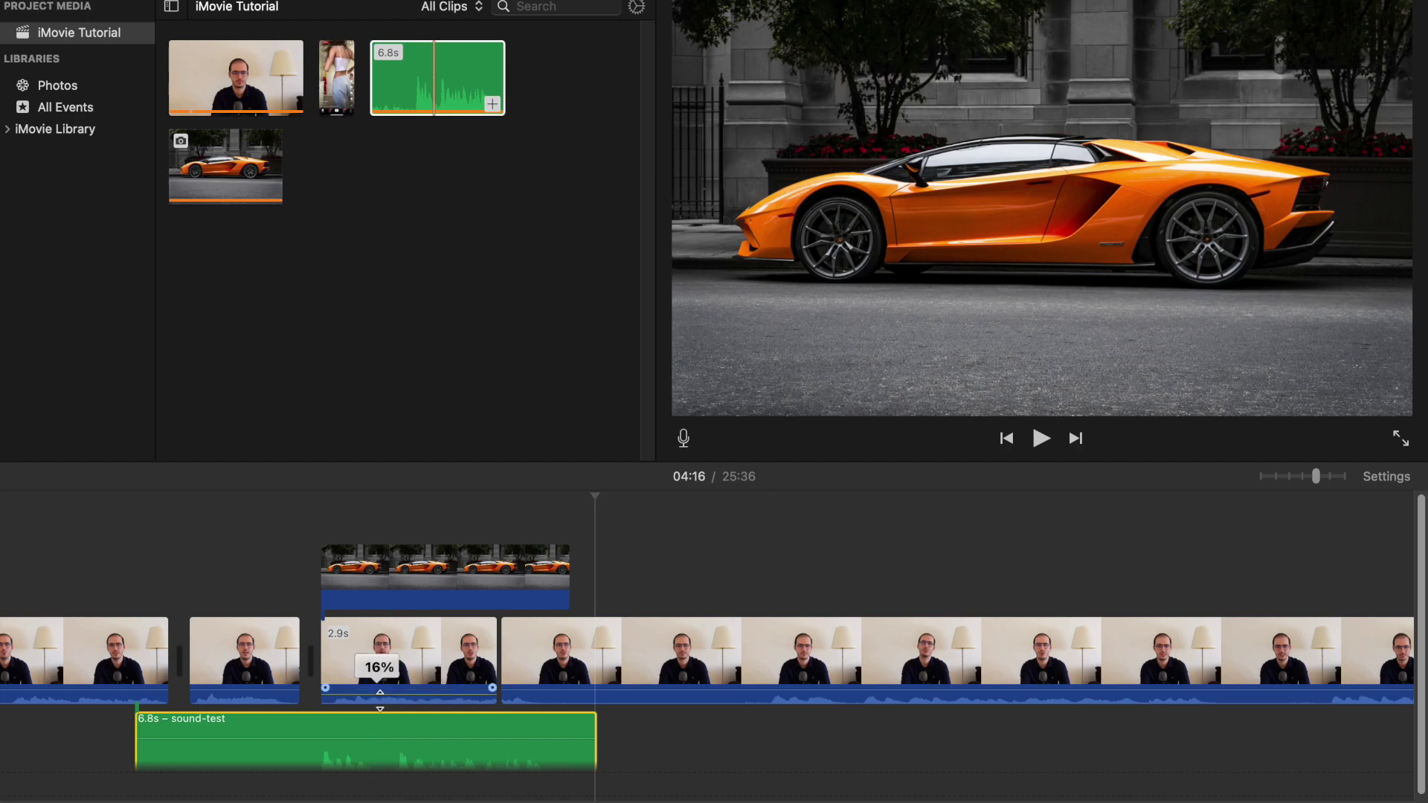
# Play back the car image section with the sound-test audio and raise the volume of the short clip beneath the image
pyautogui.click(308, 516)
pyautogui.press('space')
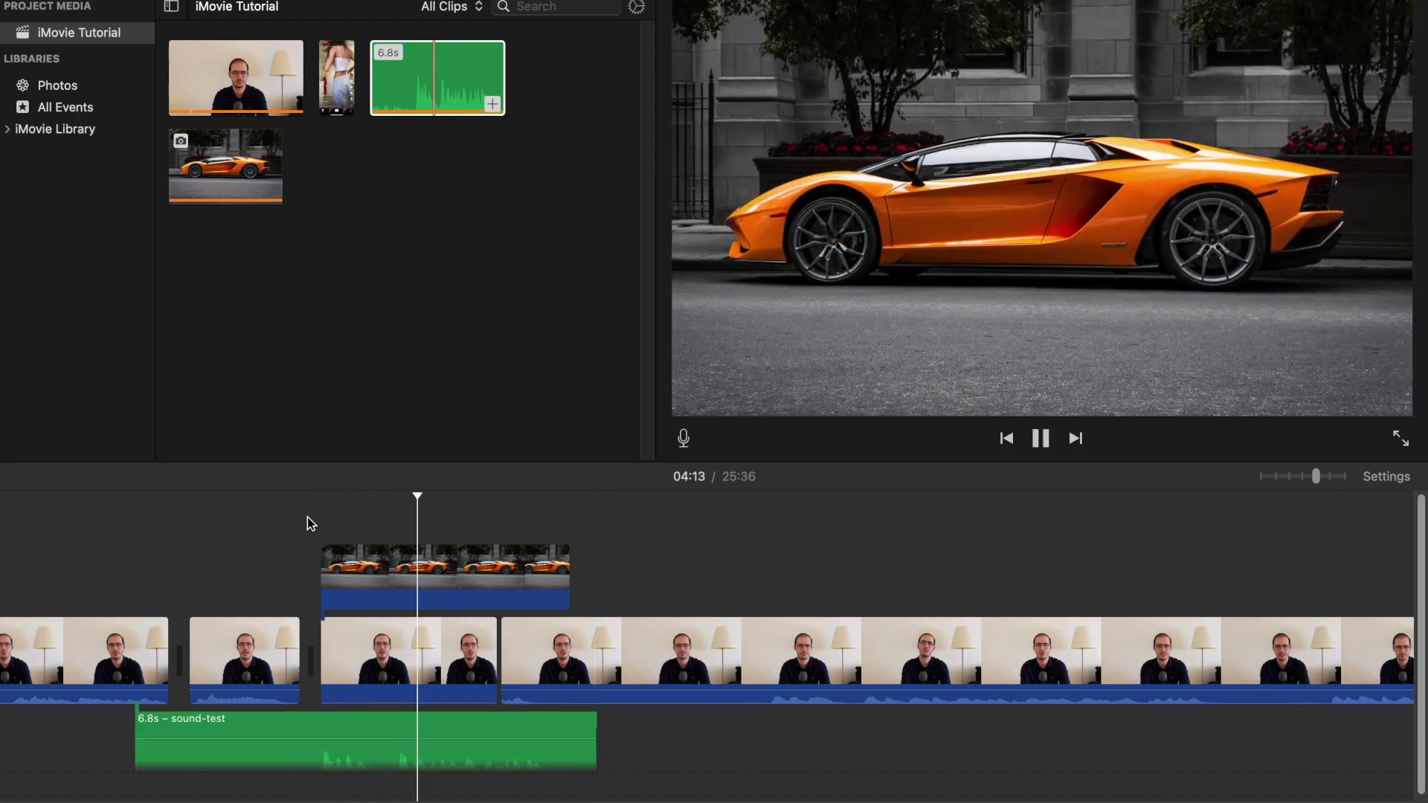
pyautogui.press('space')
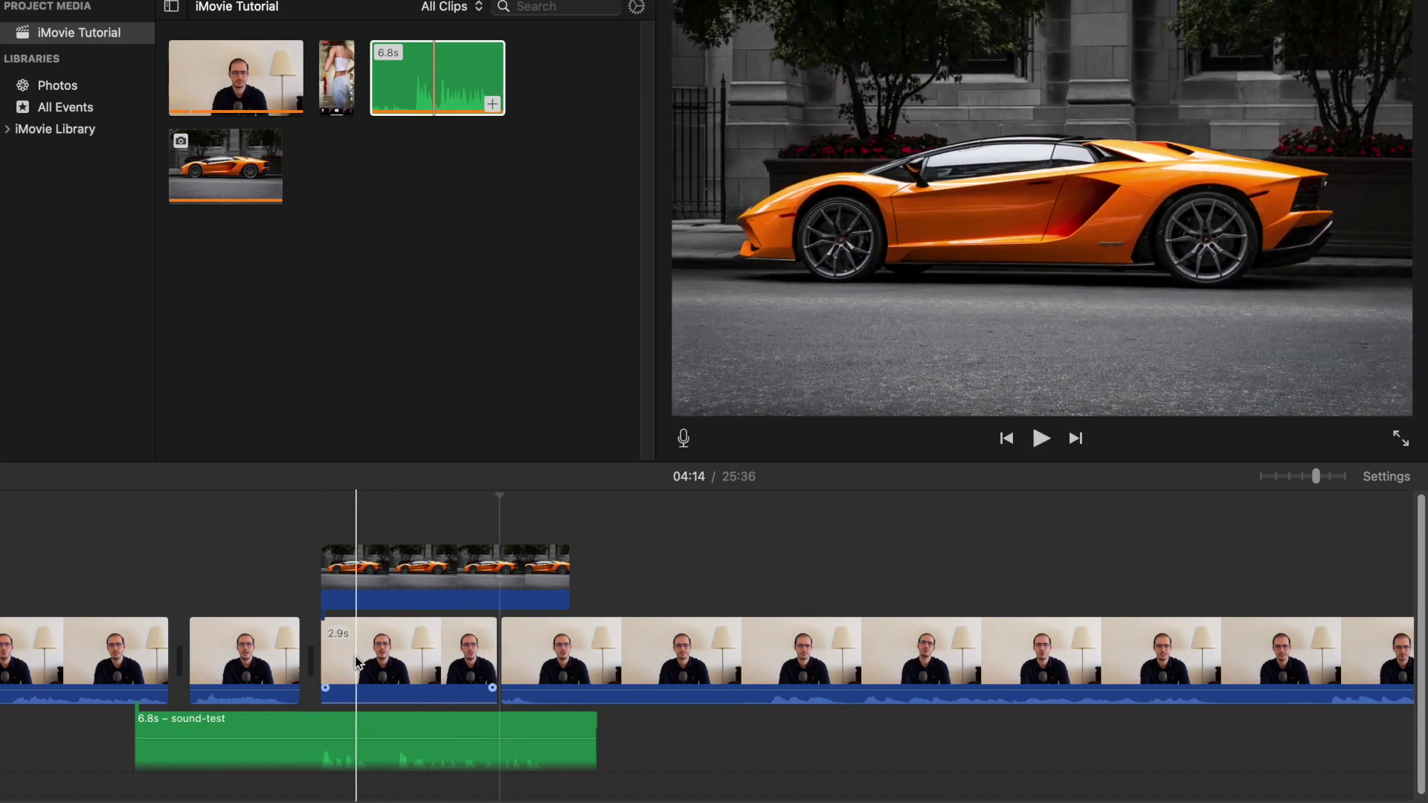
pyautogui.moveTo(383, 697); pyautogui.dragTo(383, 688)
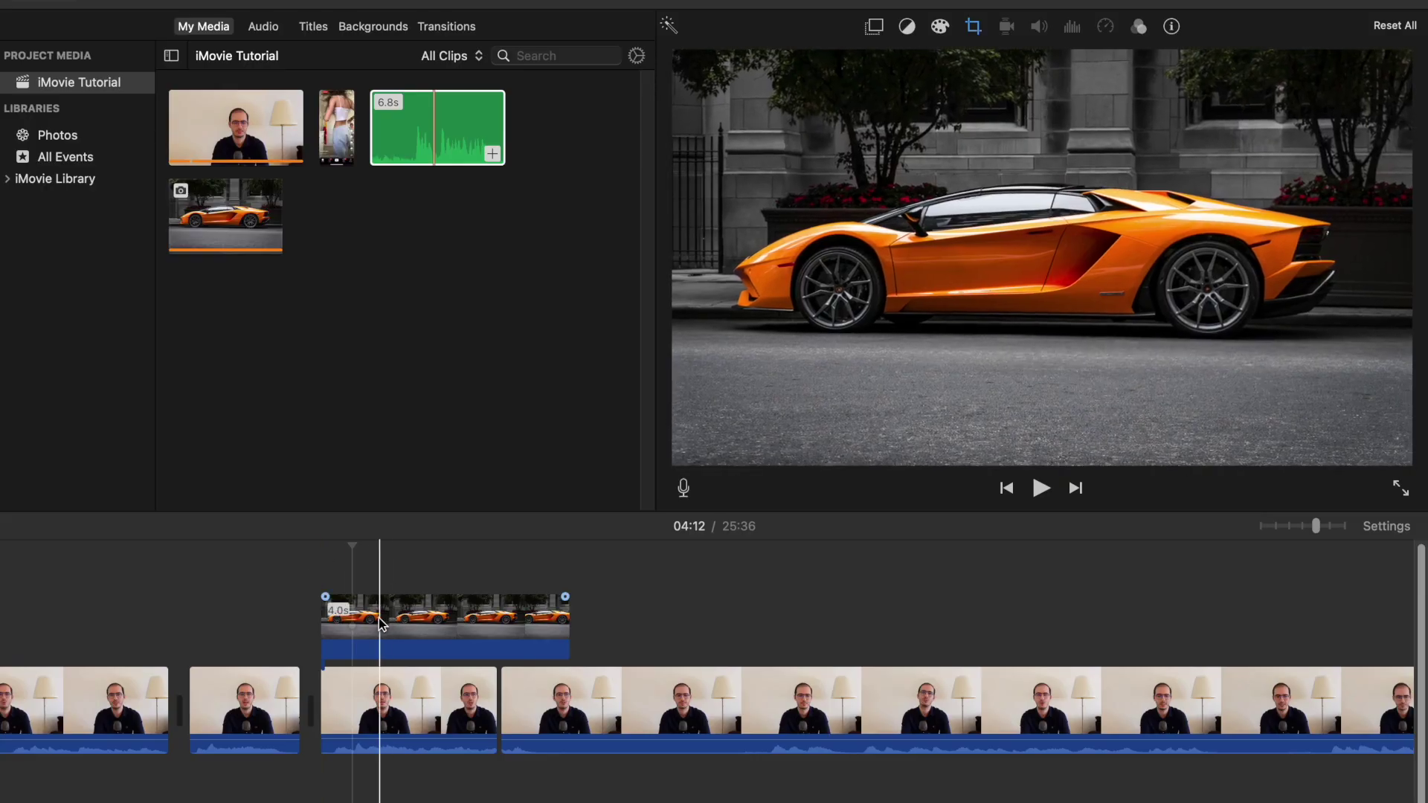
# Extend the end of the car image cutaway over the following clip, to about twice its length
pyautogui.click(364, 622)
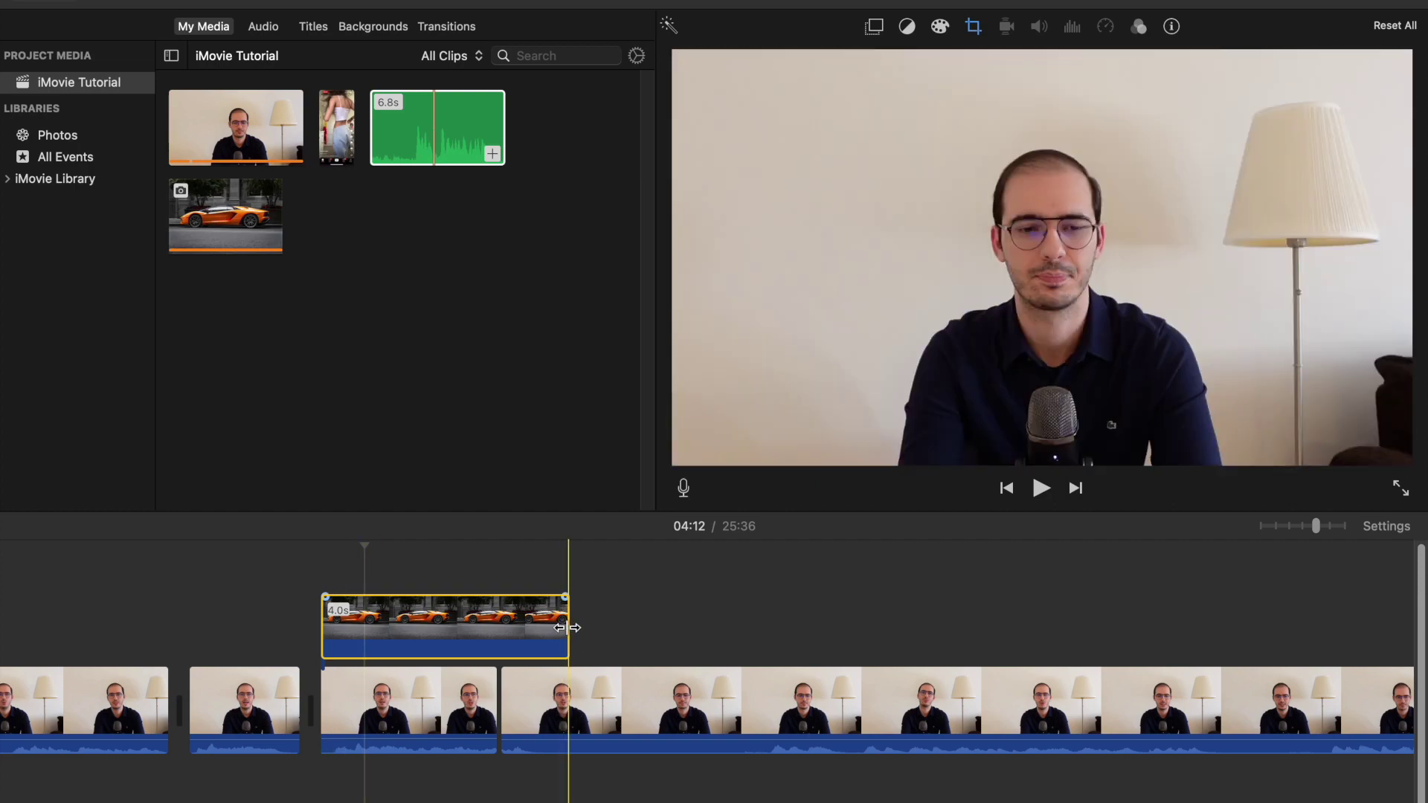
pyautogui.moveTo(567, 627); pyautogui.dragTo(850, 631)
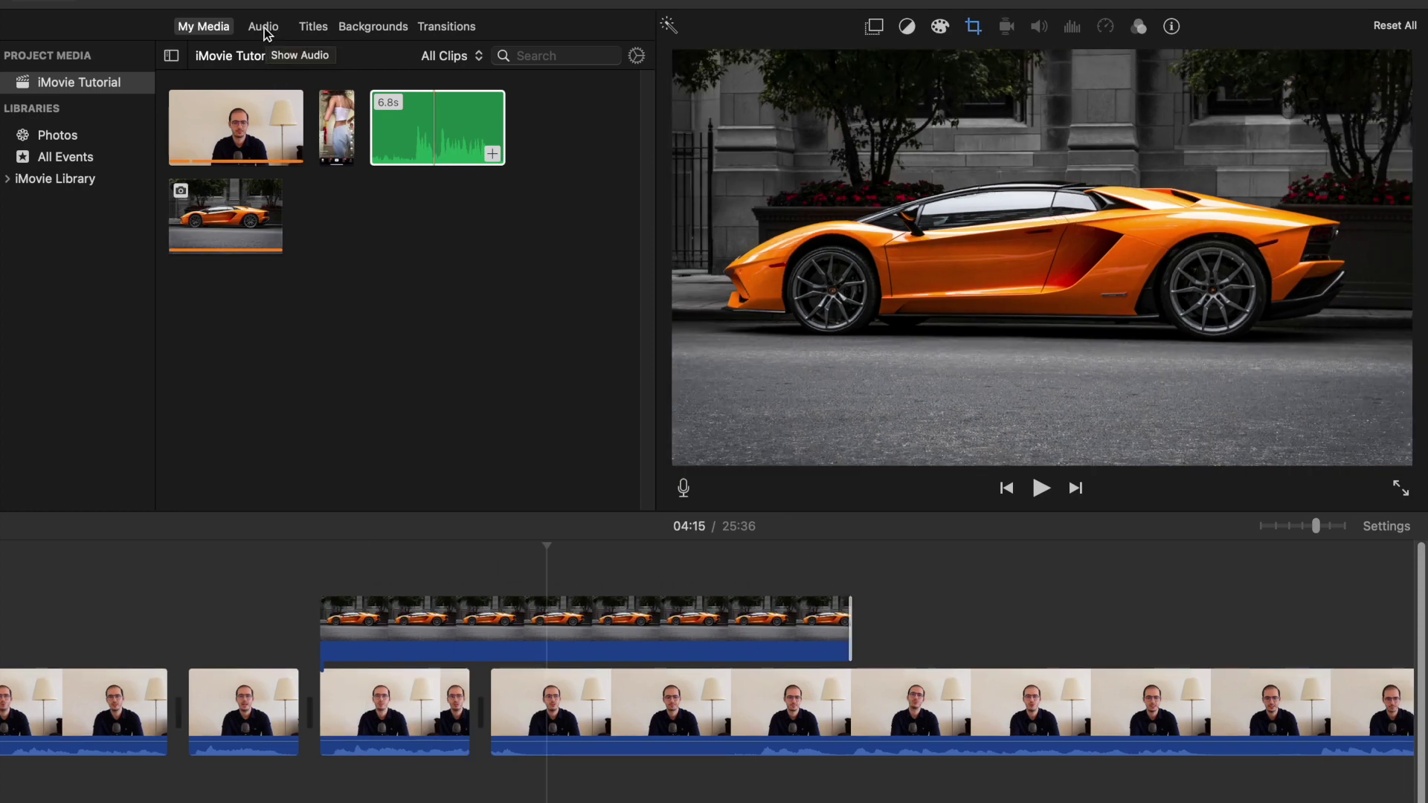
# Add the Swing City Long sound effect beneath the clips from the start of the car image and play the section back
pyautogui.click(264, 27)
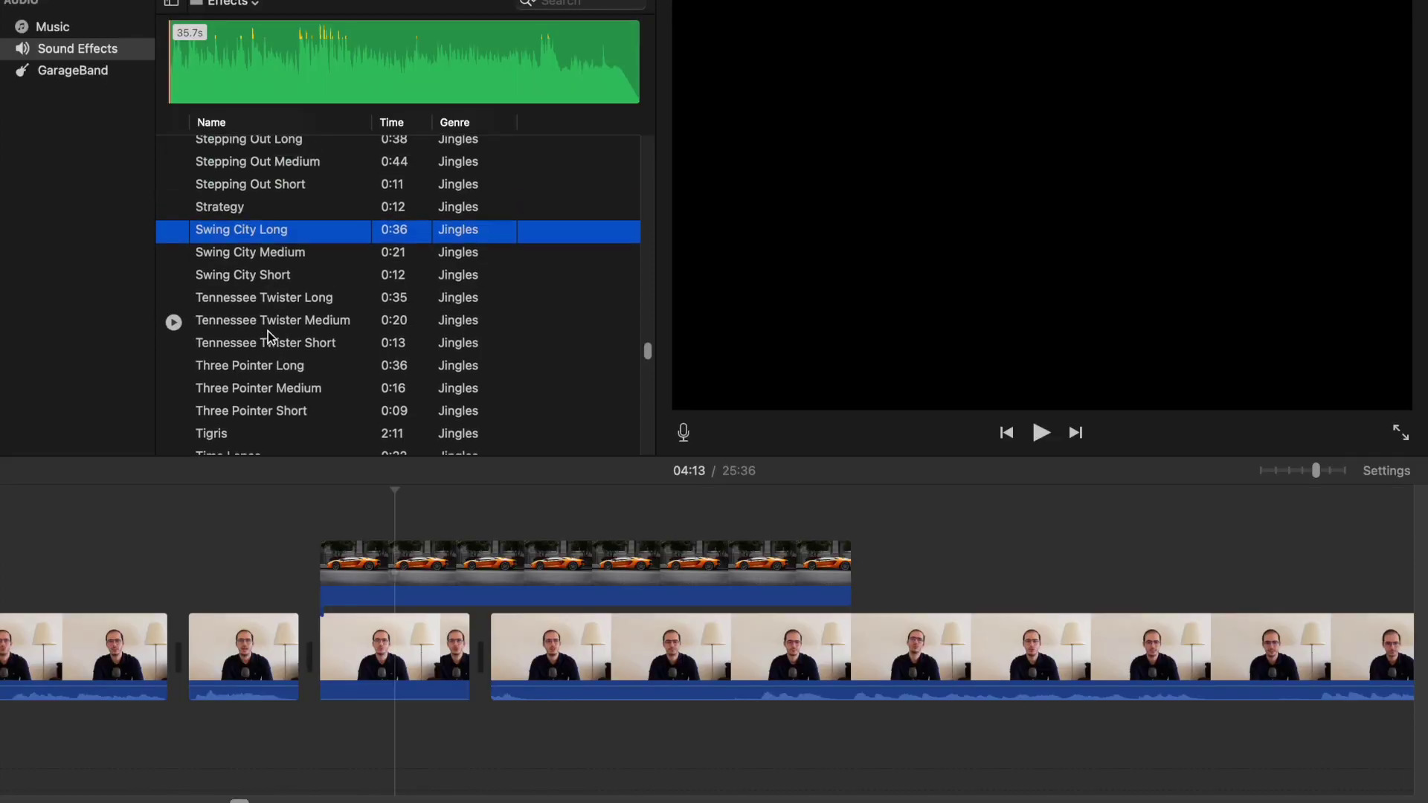
pyautogui.scroll(5, 268, 331)
pyautogui.scroll(-5, 267, 332)
pyautogui.scroll(3, 268, 331)
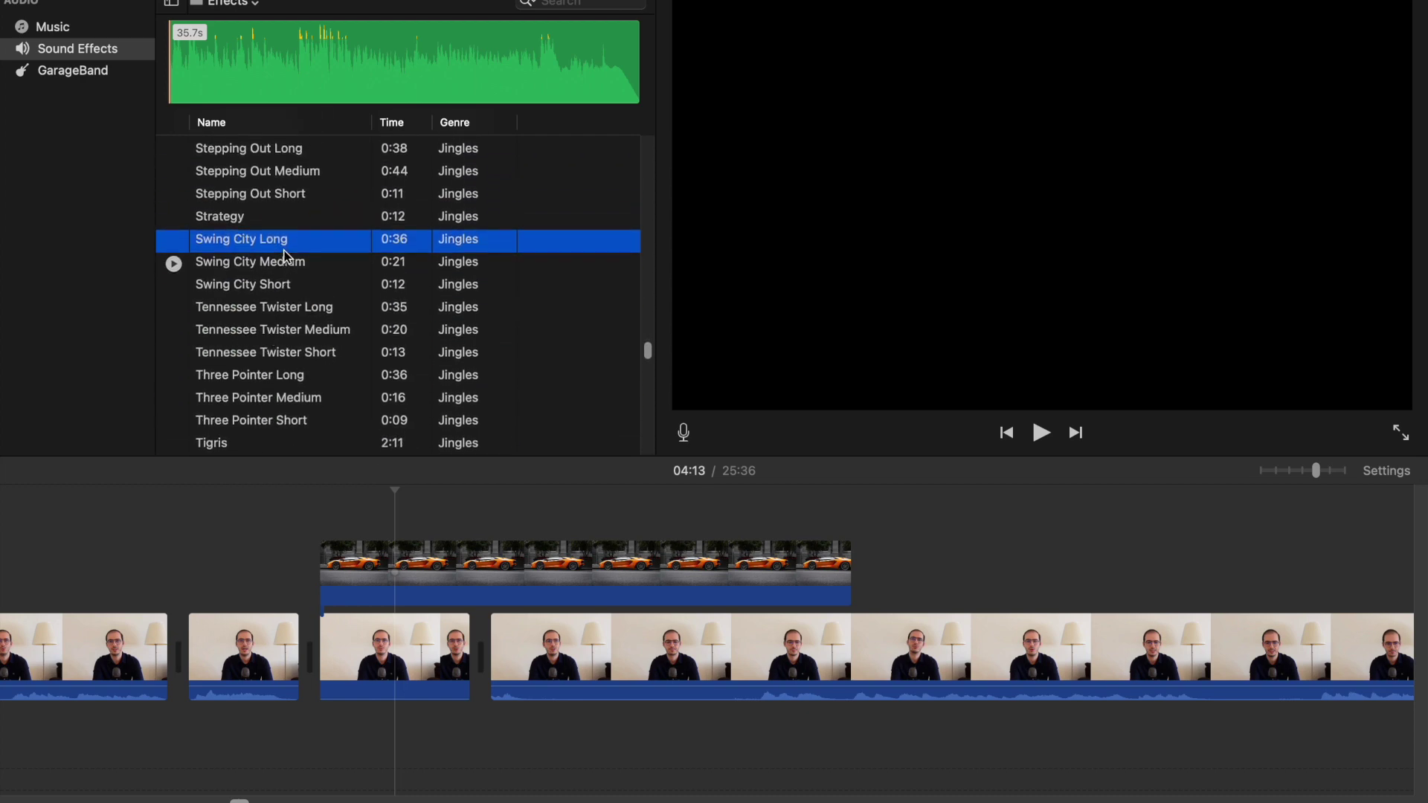
pyautogui.moveTo(242, 237); pyautogui.dragTo(308, 746)
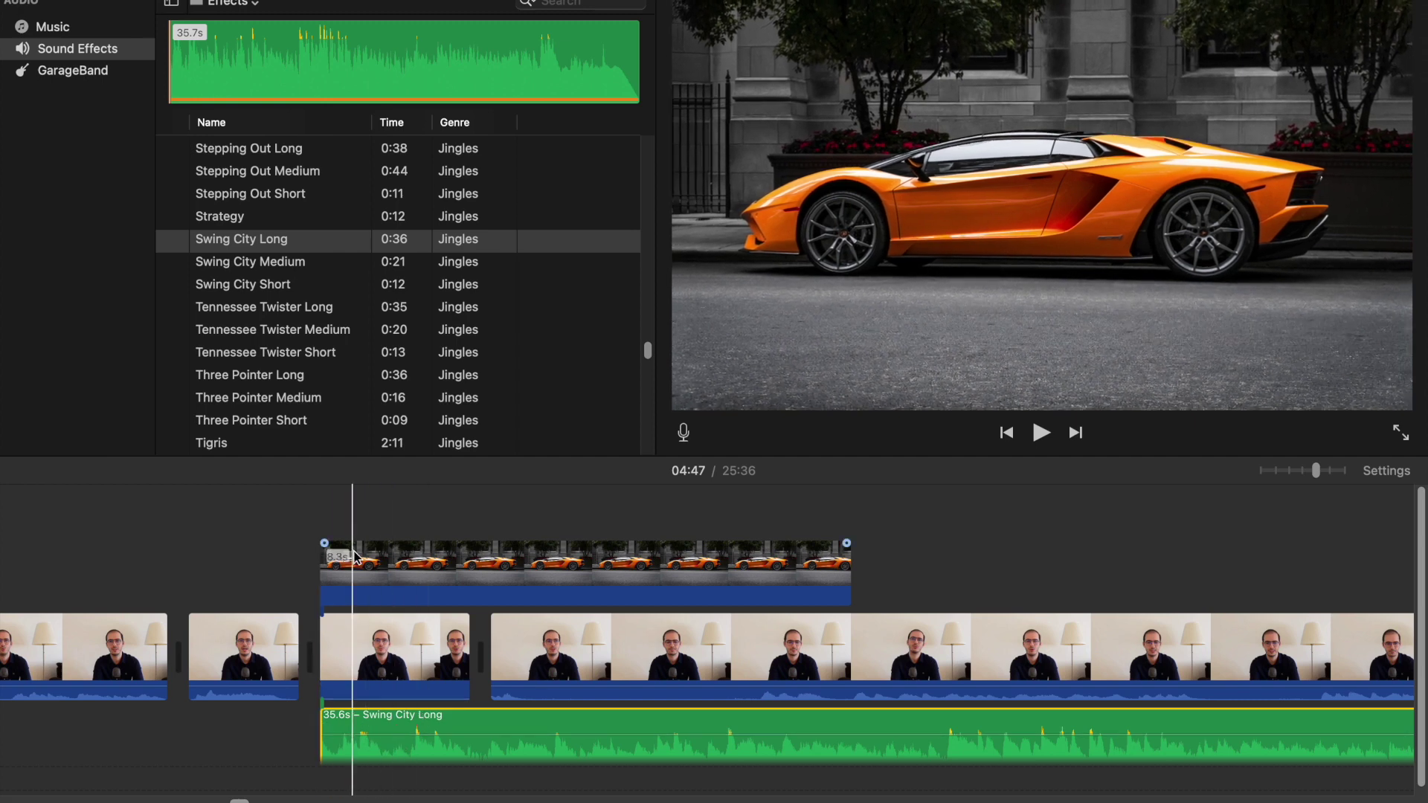
pyautogui.click(311, 518)
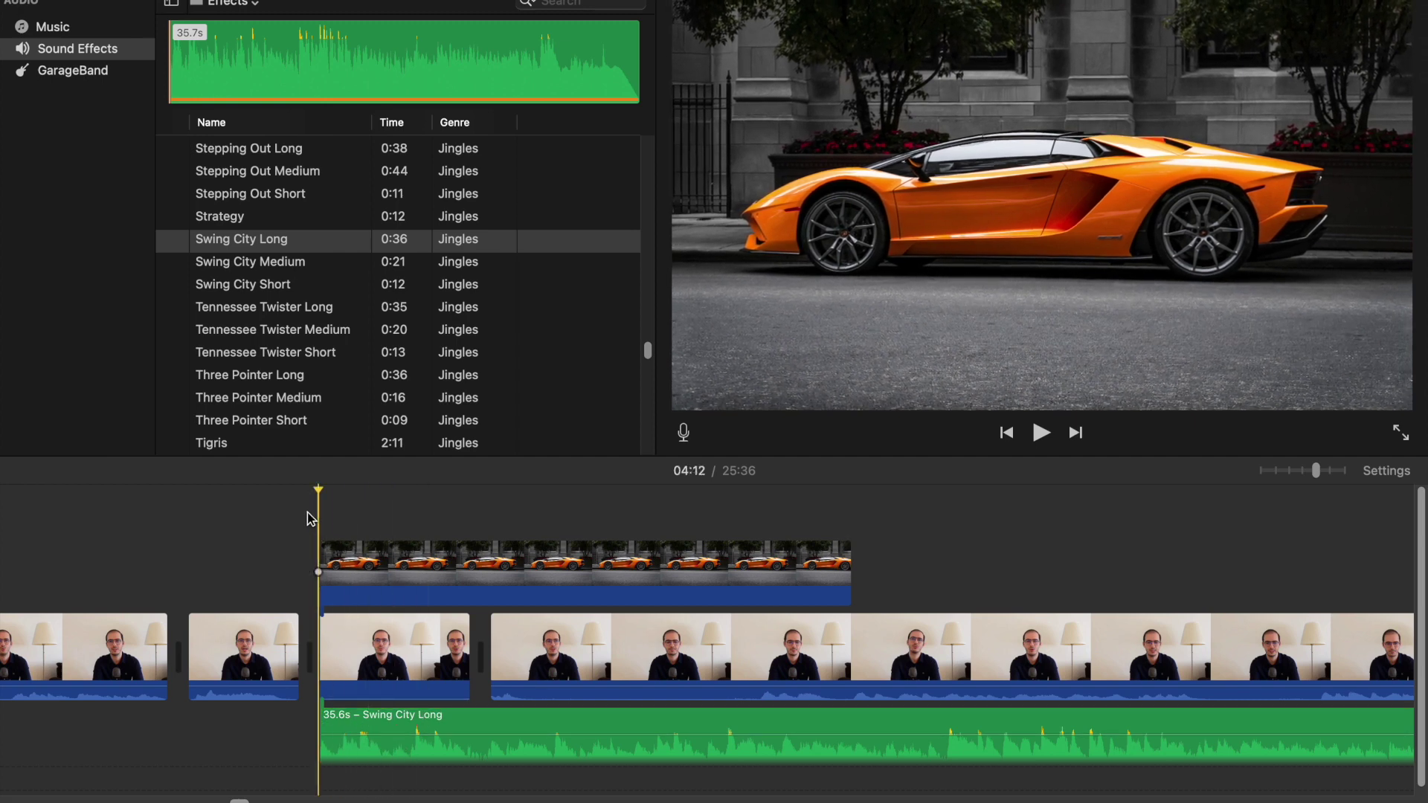
pyautogui.press('space')
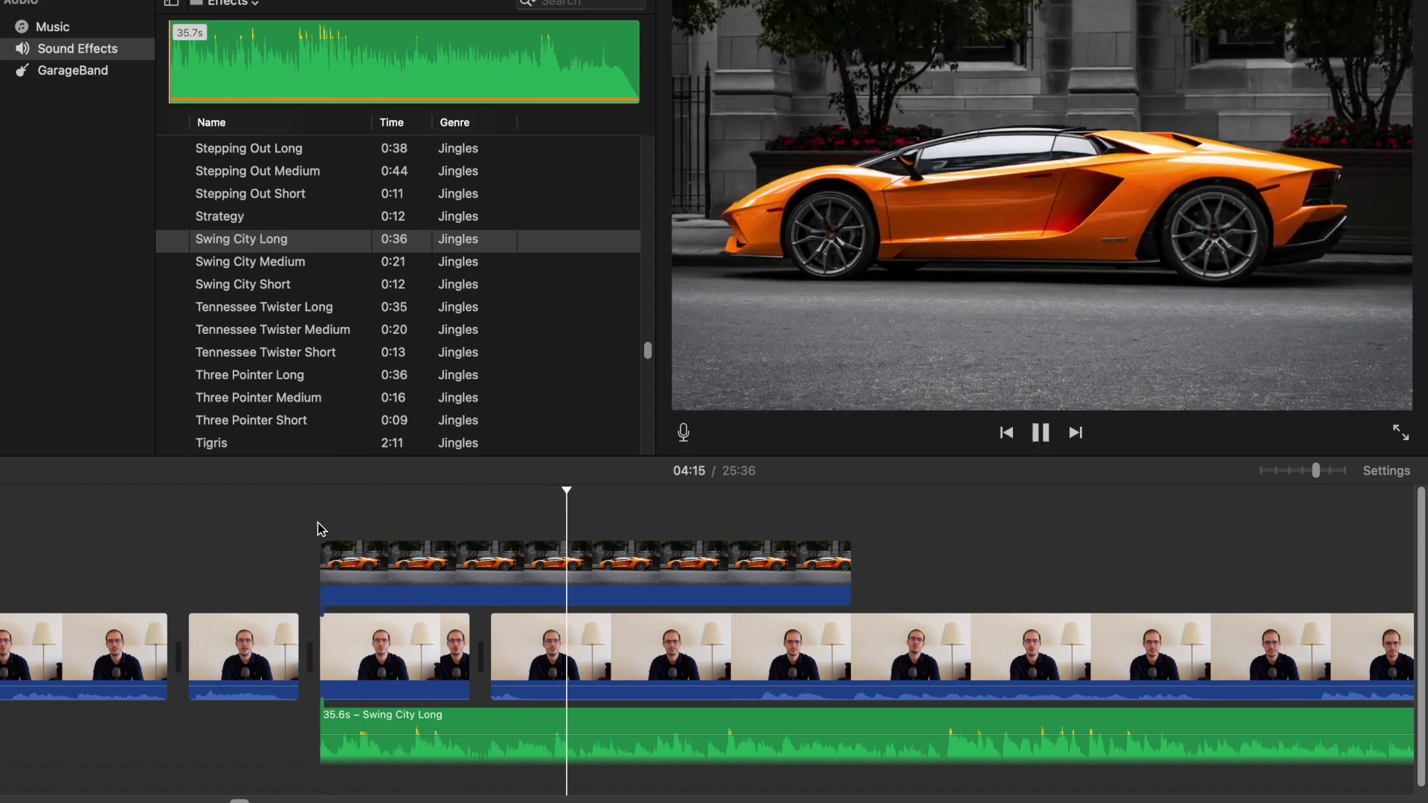
pyautogui.press('space')
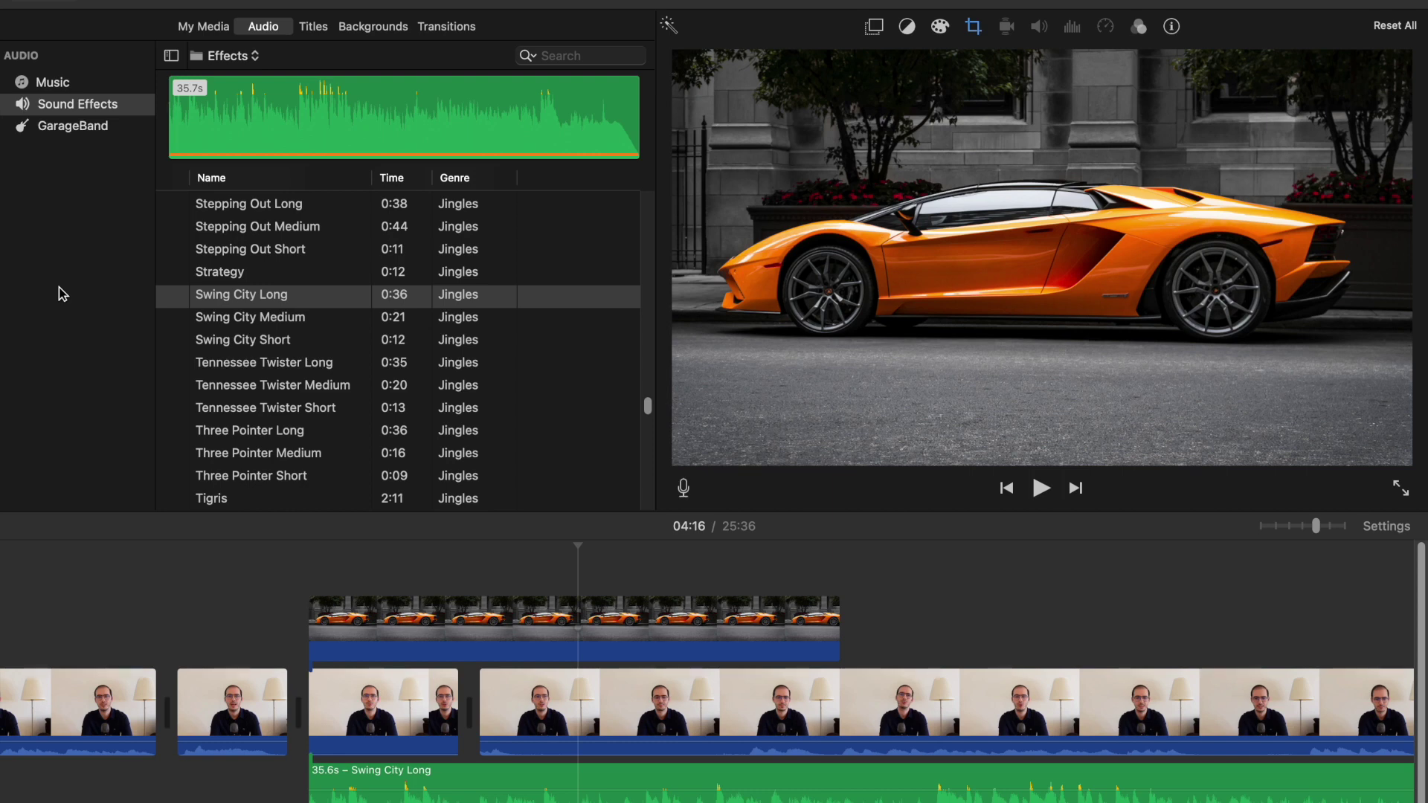
# Add a Focus title above the car image cutaway in the timeline
pyautogui.click(315, 30)
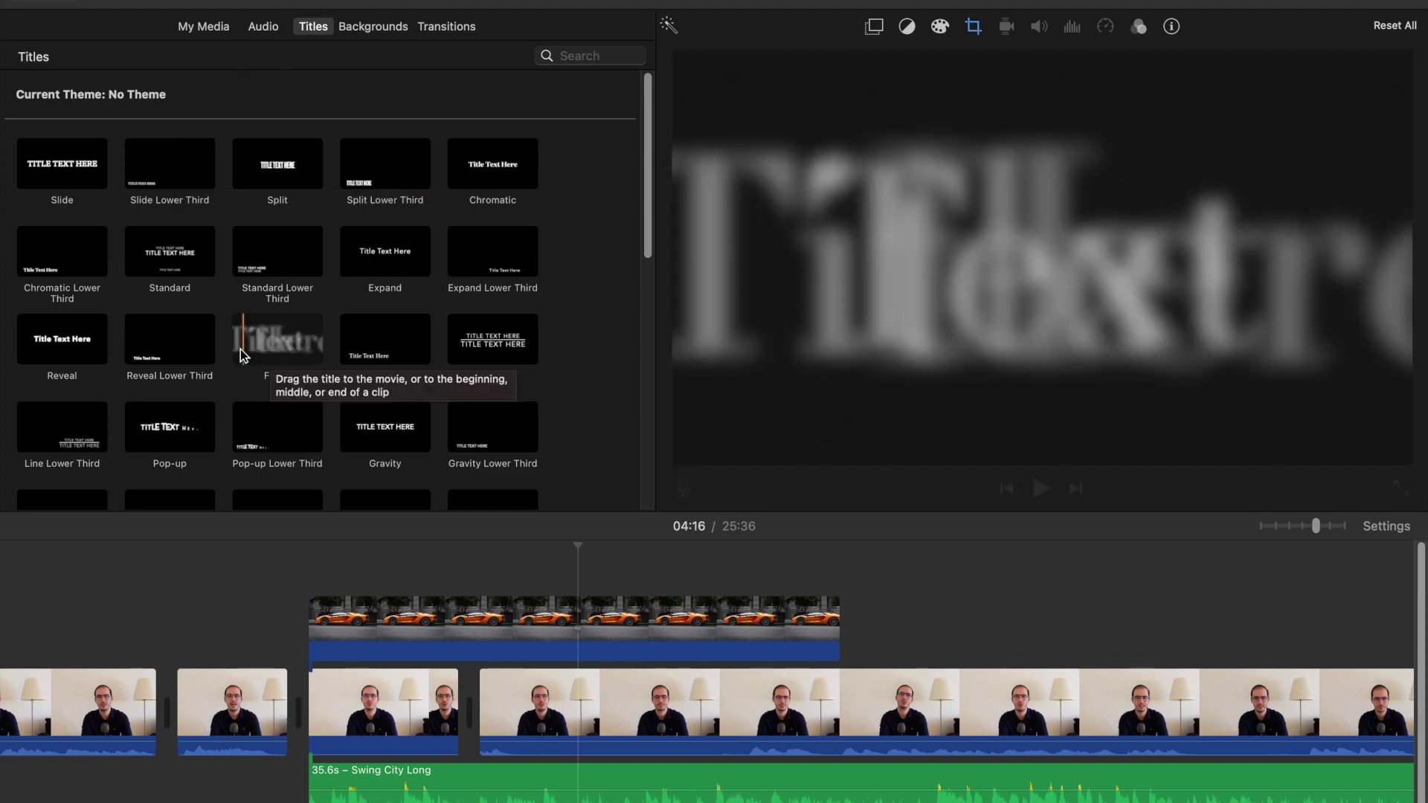
pyautogui.moveTo(269, 359); pyautogui.dragTo(408, 579)
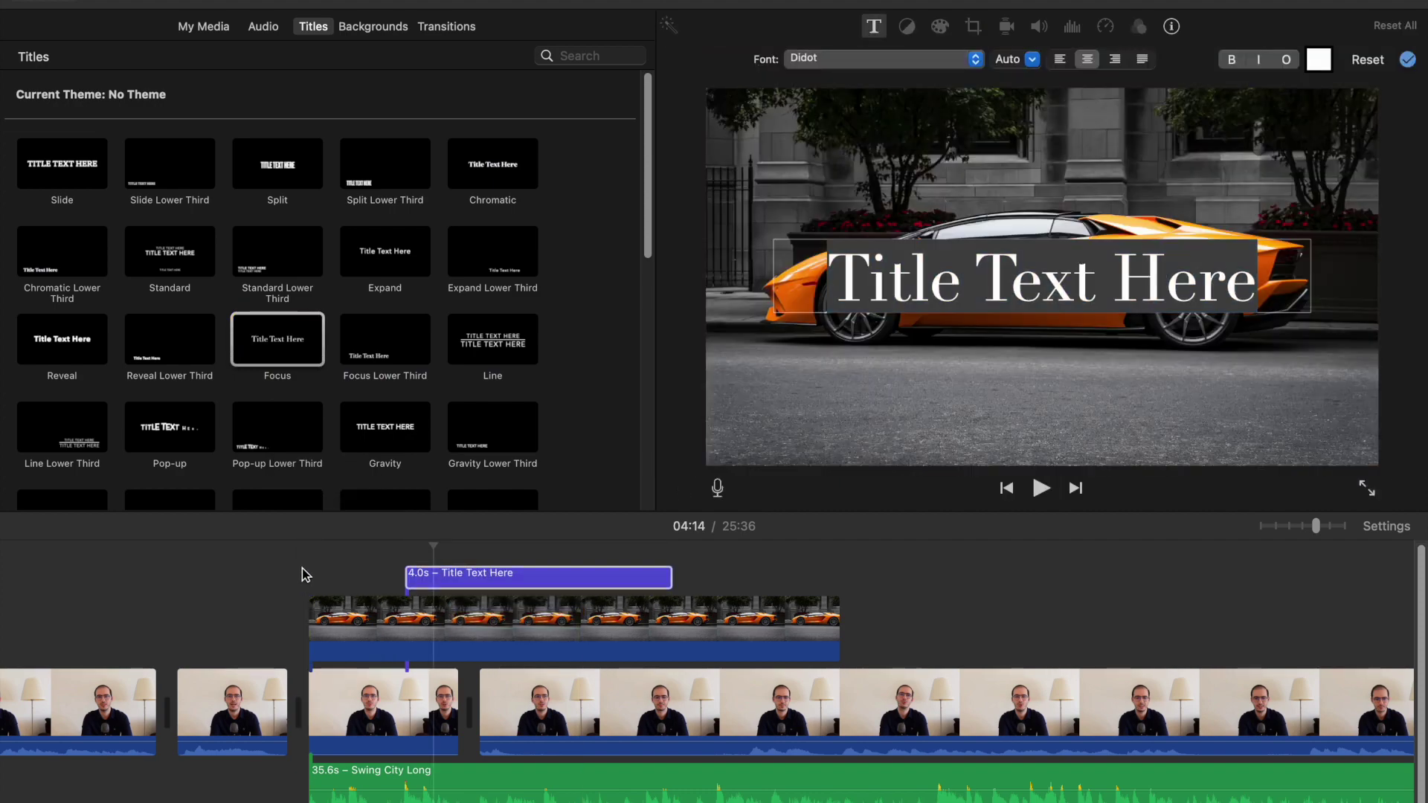
pyautogui.click(303, 570)
# Delete the Swing City Long audio from the timeline and play back the Focus title over the car image
pyautogui.click(381, 783)
pyautogui.press('Delete')
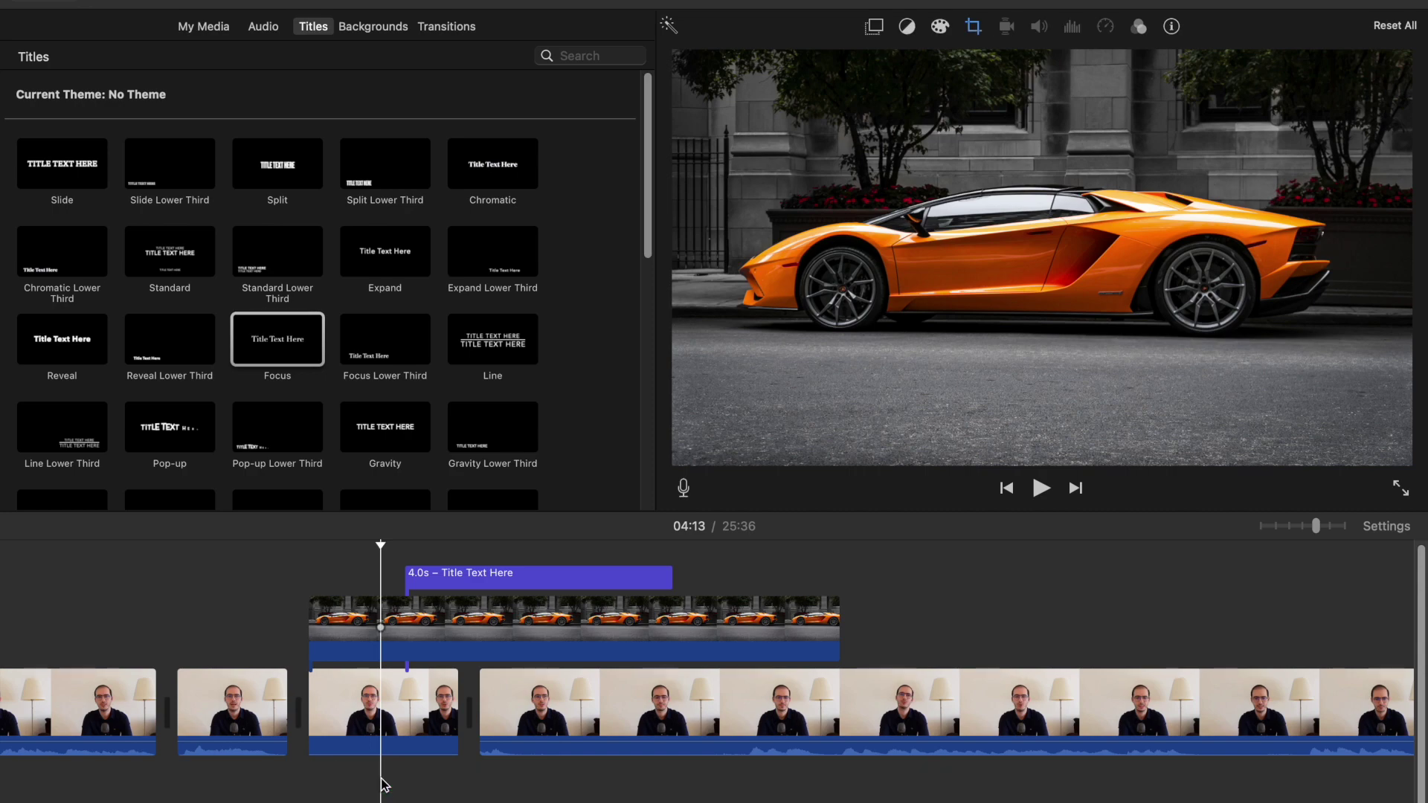
pyautogui.click(301, 777)
pyautogui.press('space')
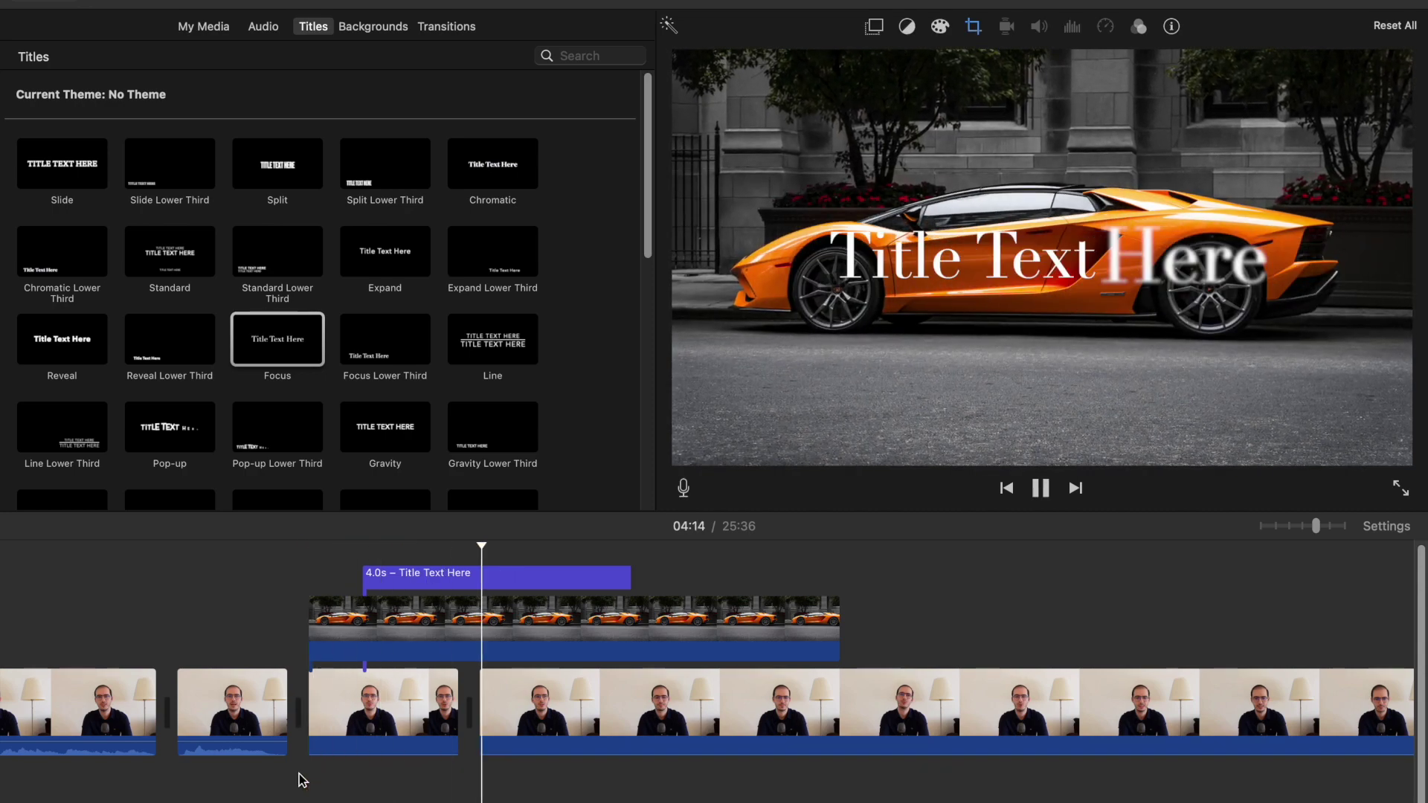
pyautogui.press('space')
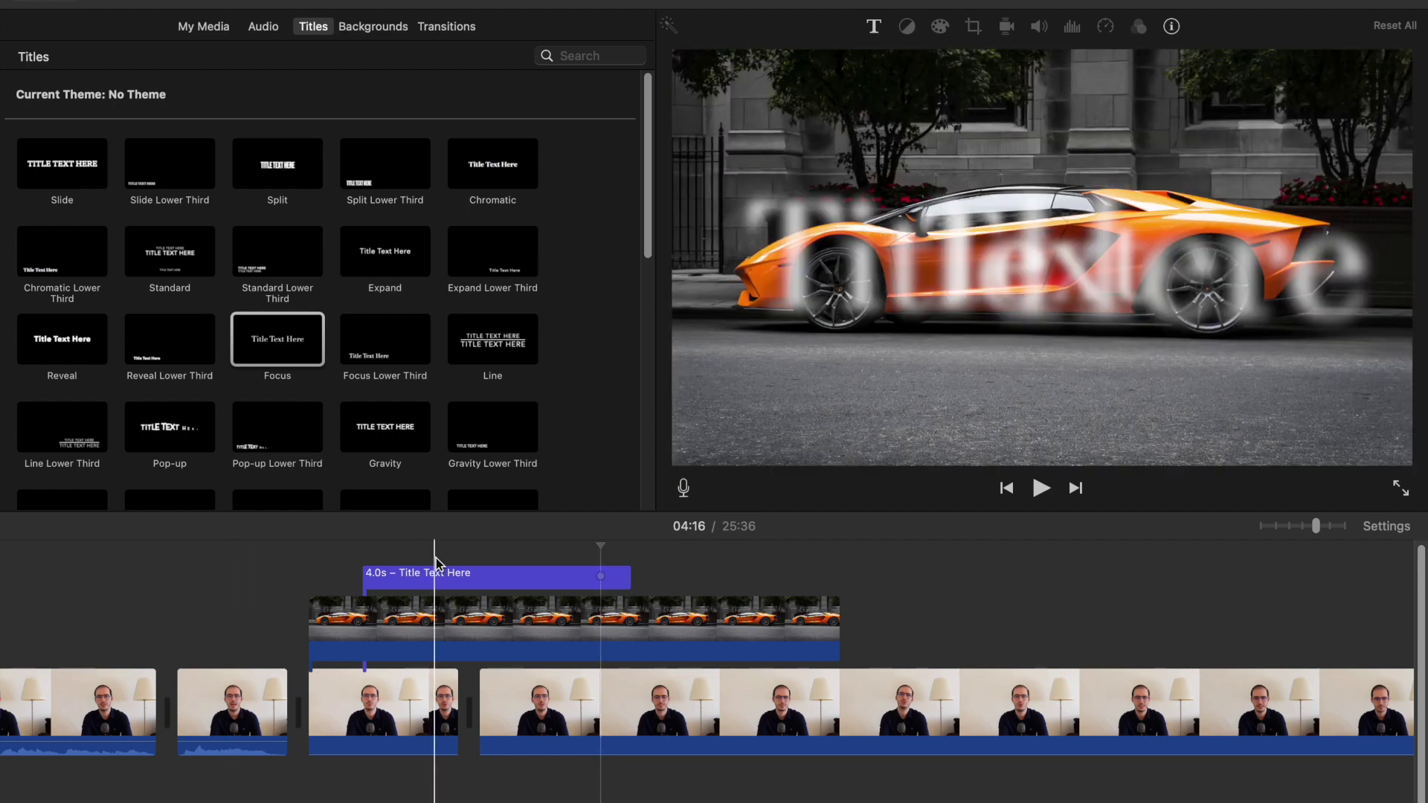
# Open the Focus title for editing, try the DIN Condensed Bold font on it, and undo the font change
pyautogui.doubleClick(561, 573)
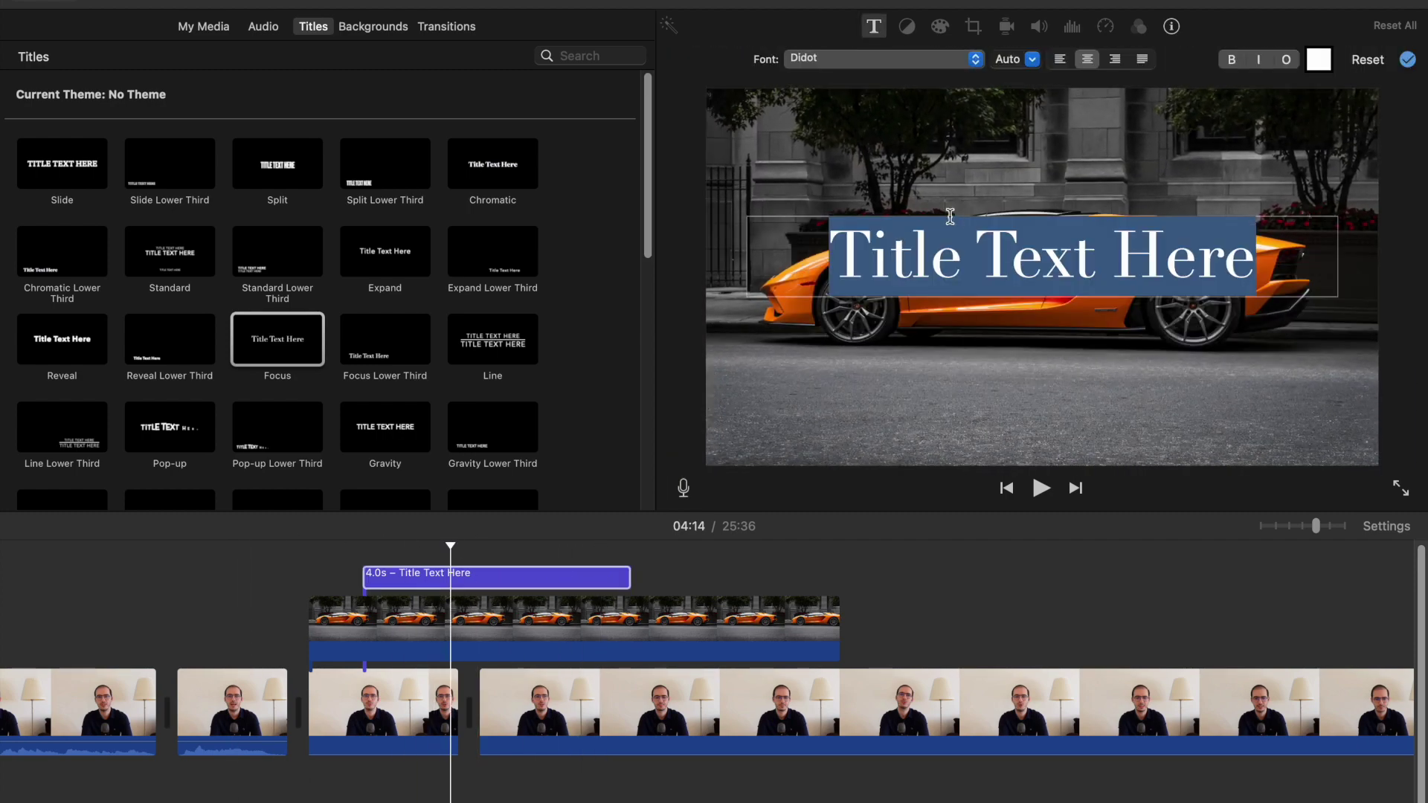
pyautogui.click(977, 64)
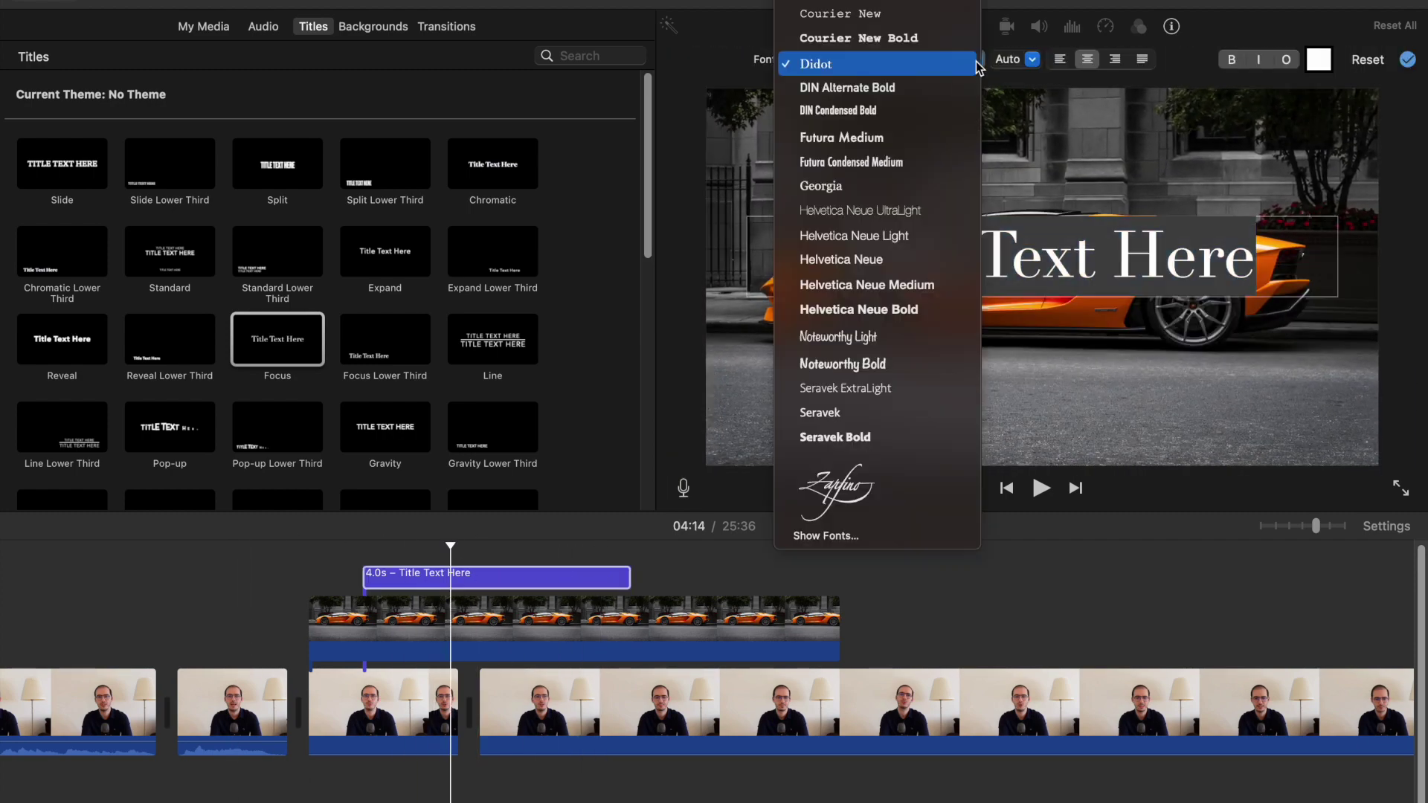
pyautogui.click(862, 110)
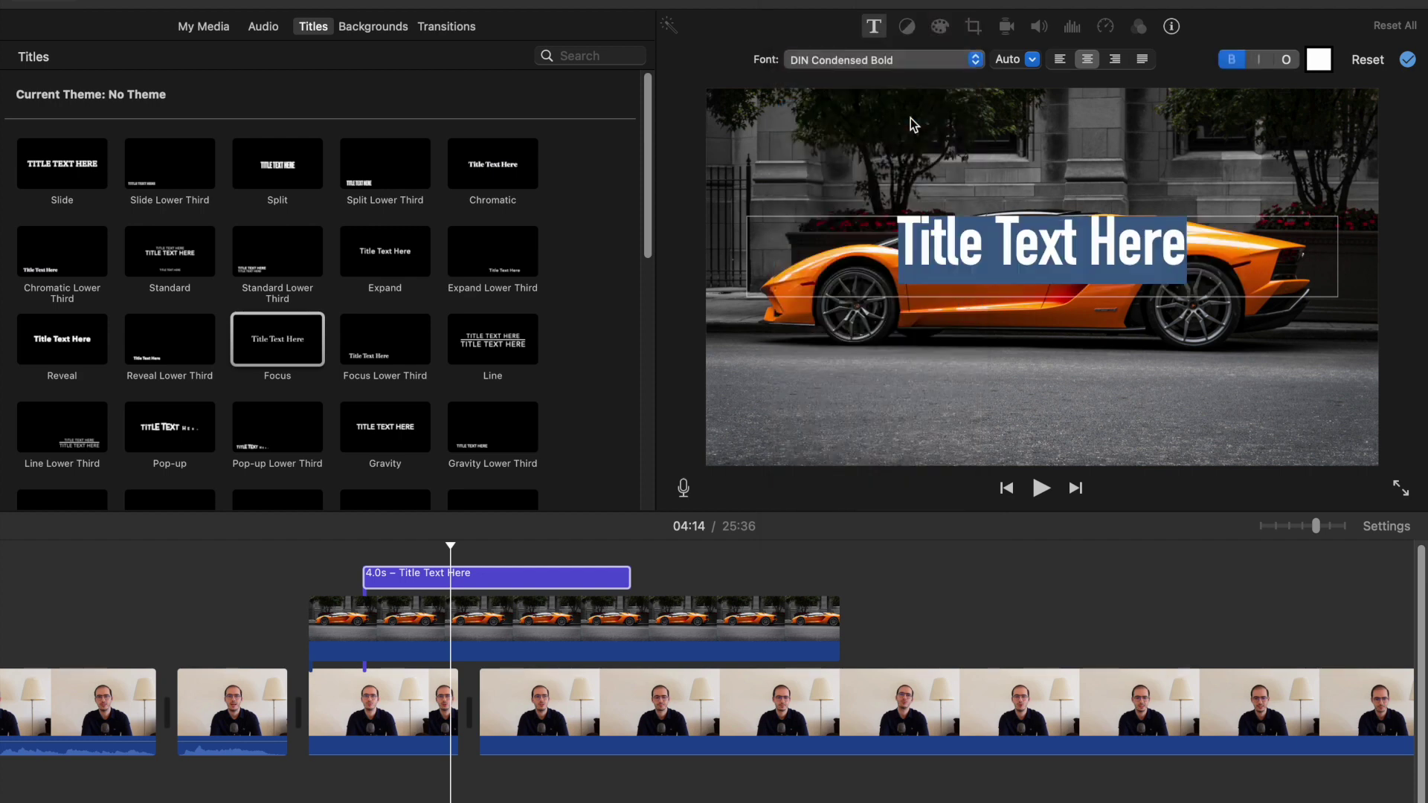
pyautogui.press('super+z')
# Set the title's font size to 90
pyautogui.click(1010, 61)
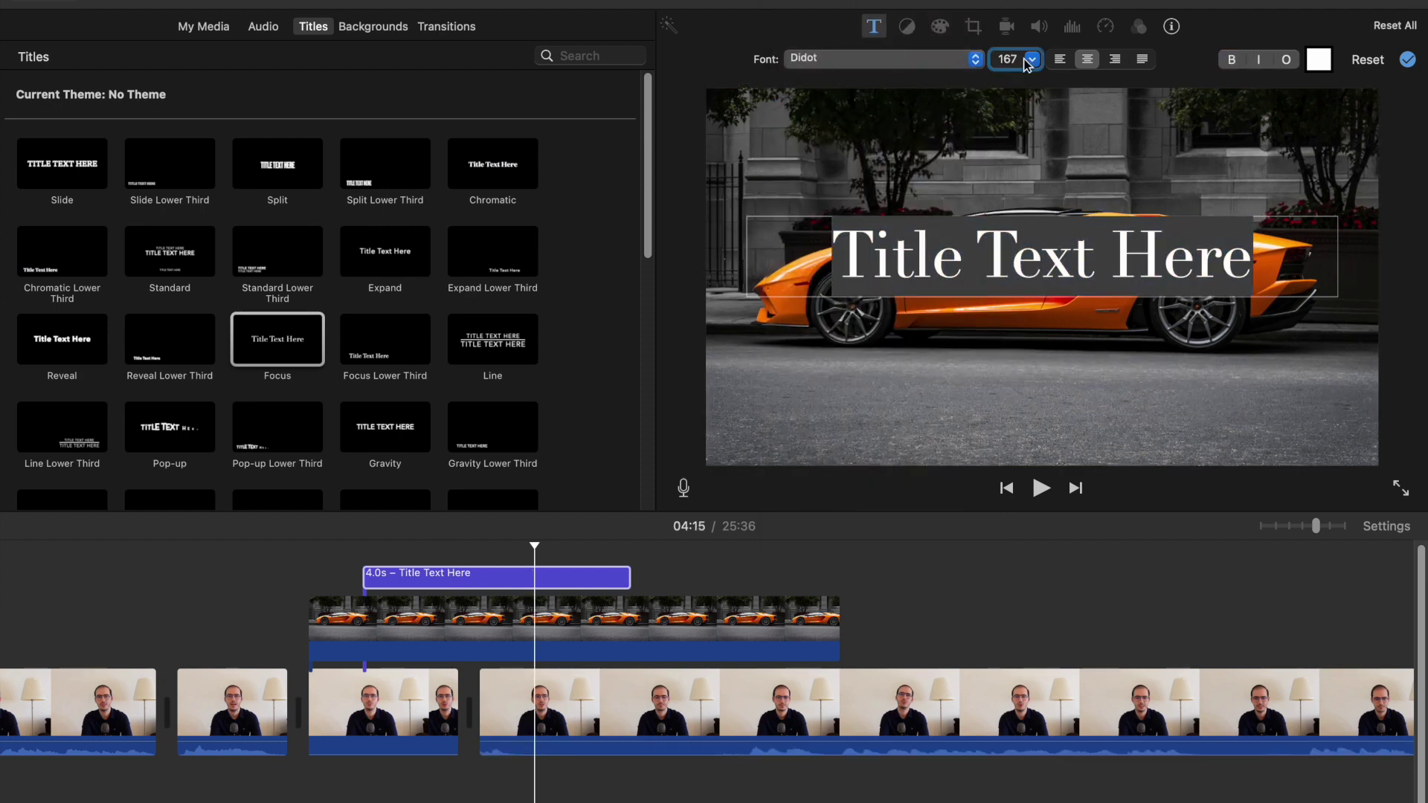
pyautogui.click(1031, 60)
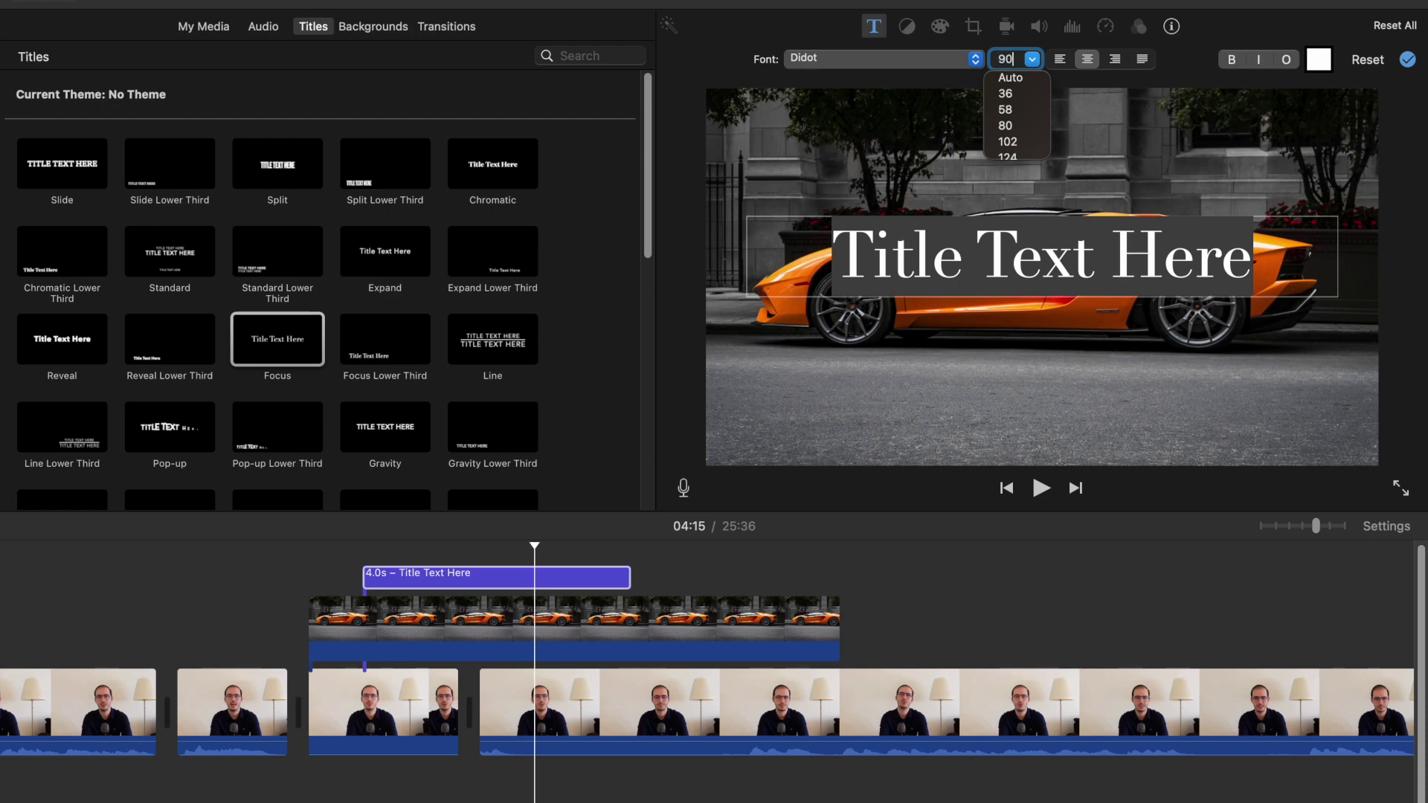
pyautogui.write('90')
pyautogui.press('Return')
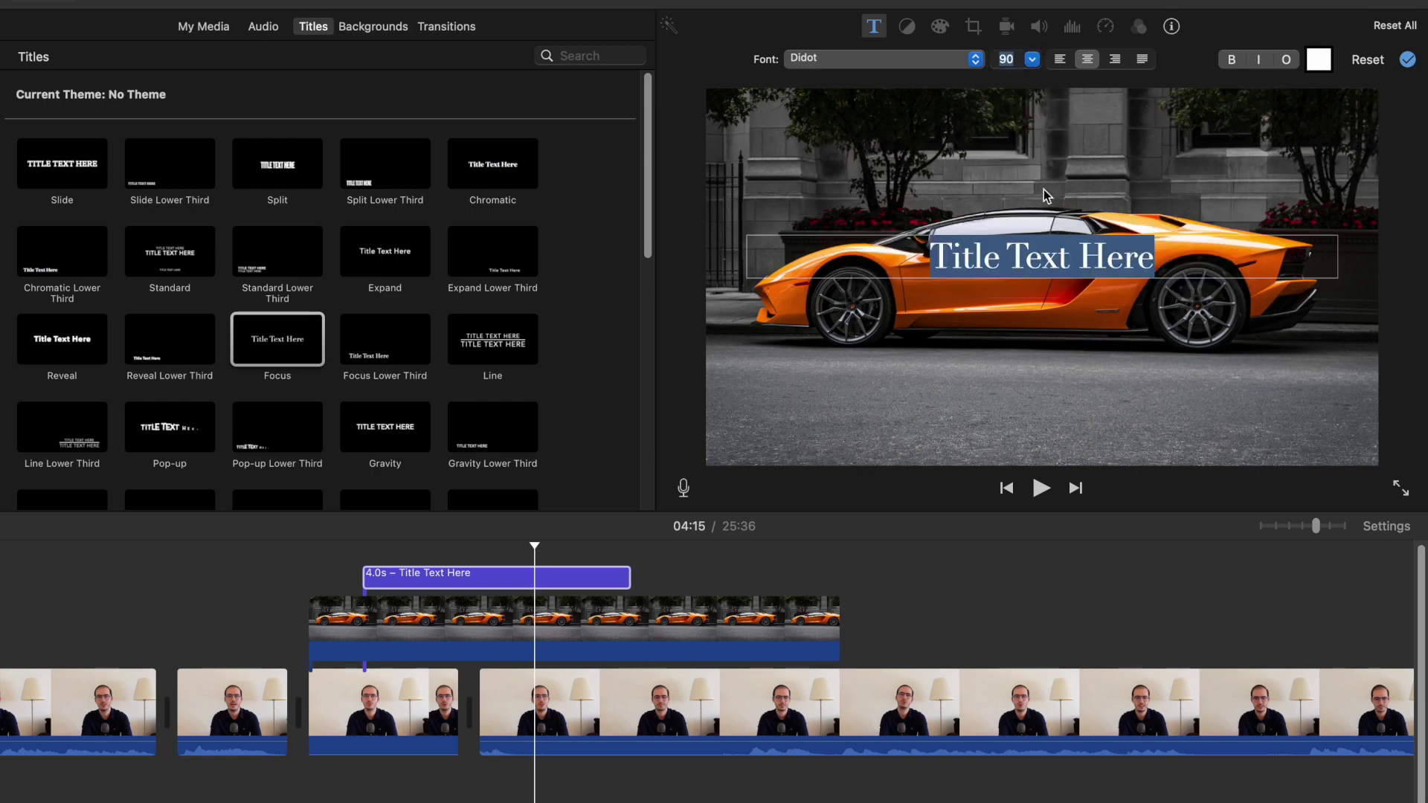
# Try left and right alignment on the title text and return it to centered
pyautogui.click(1055, 103)
pyautogui.click(1060, 62)
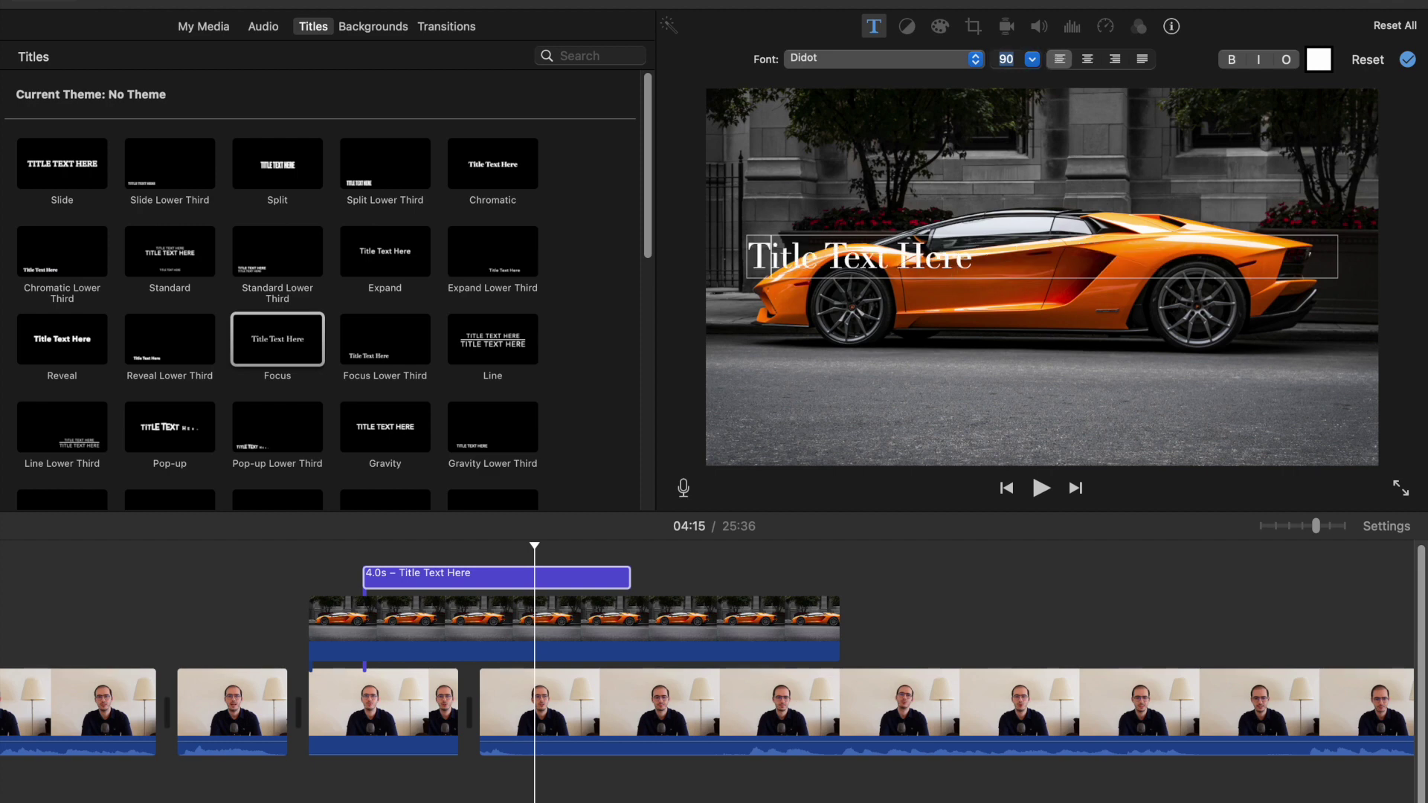
pyautogui.click(1114, 61)
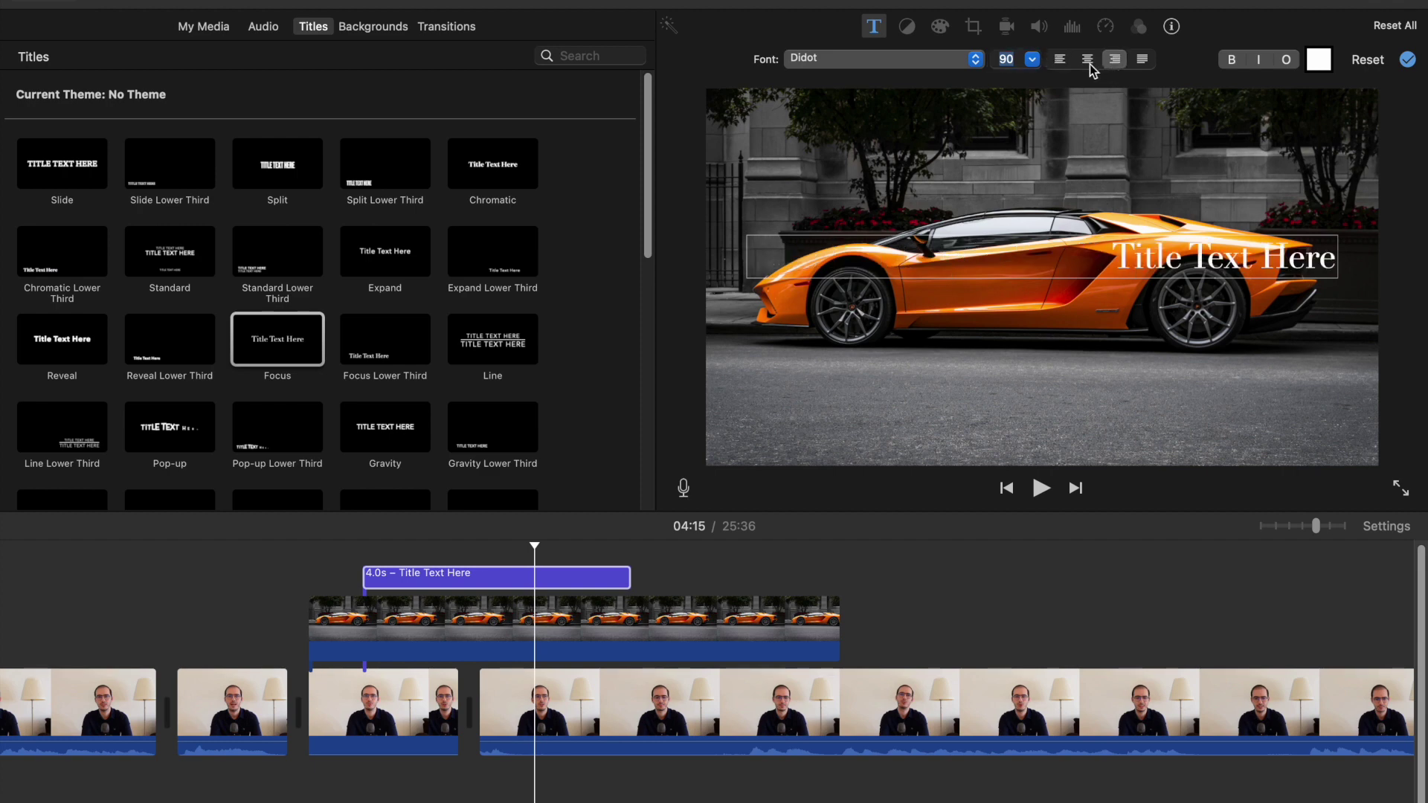
pyautogui.click(1087, 61)
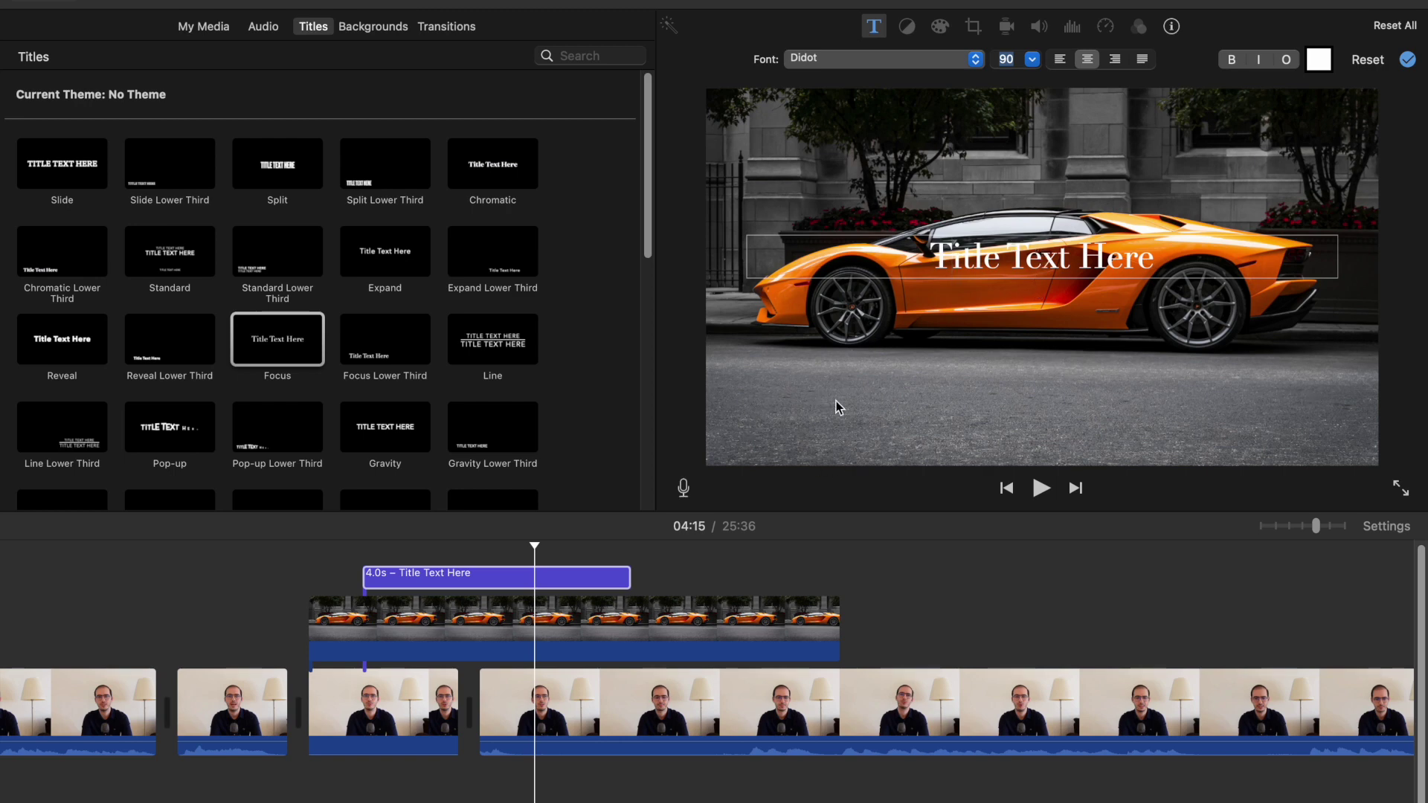
# Replace the Focus title's placeholder text with "Example Text"
pyautogui.press('Tab')
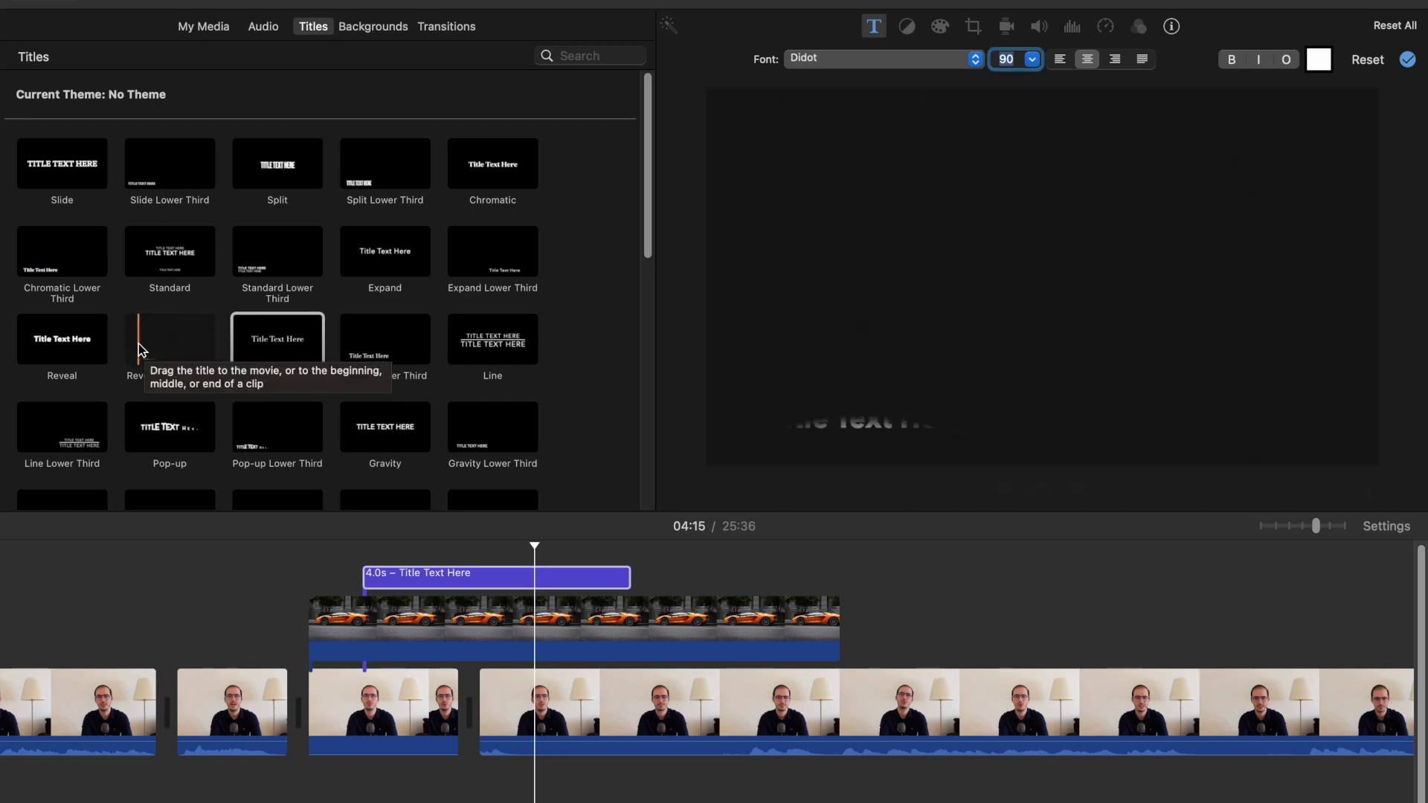
pyautogui.click(1039, 232)
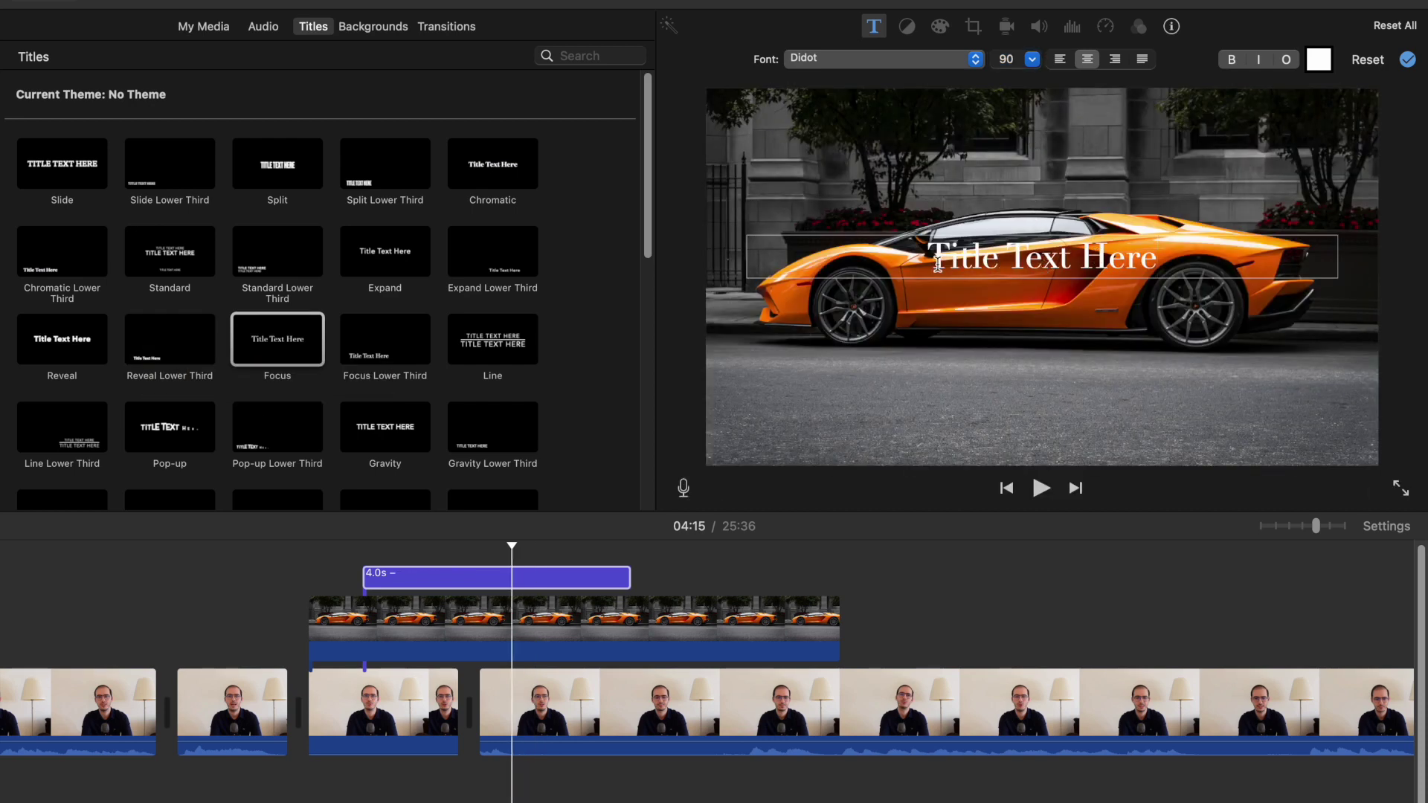
pyautogui.tripleClick(1064, 255)
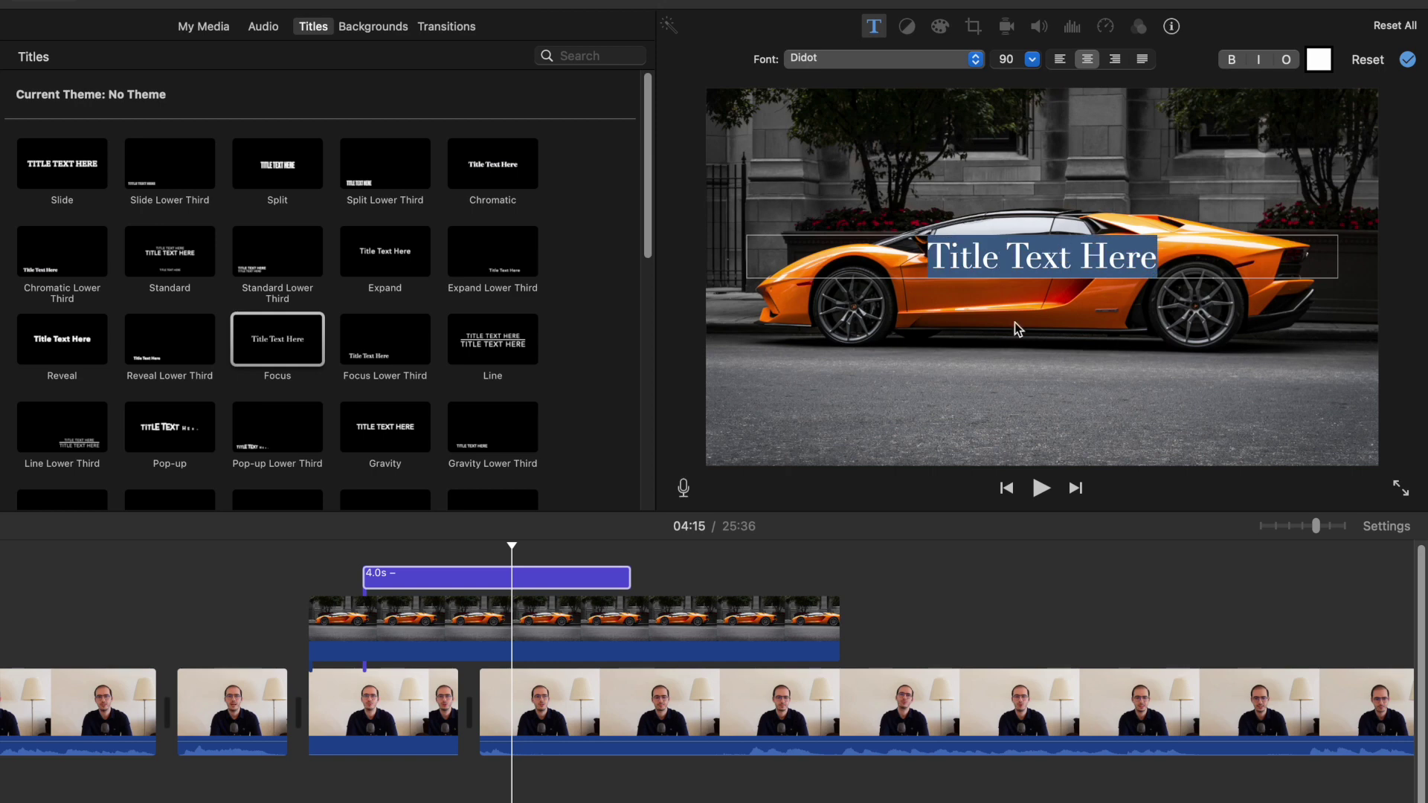
pyautogui.write('E')
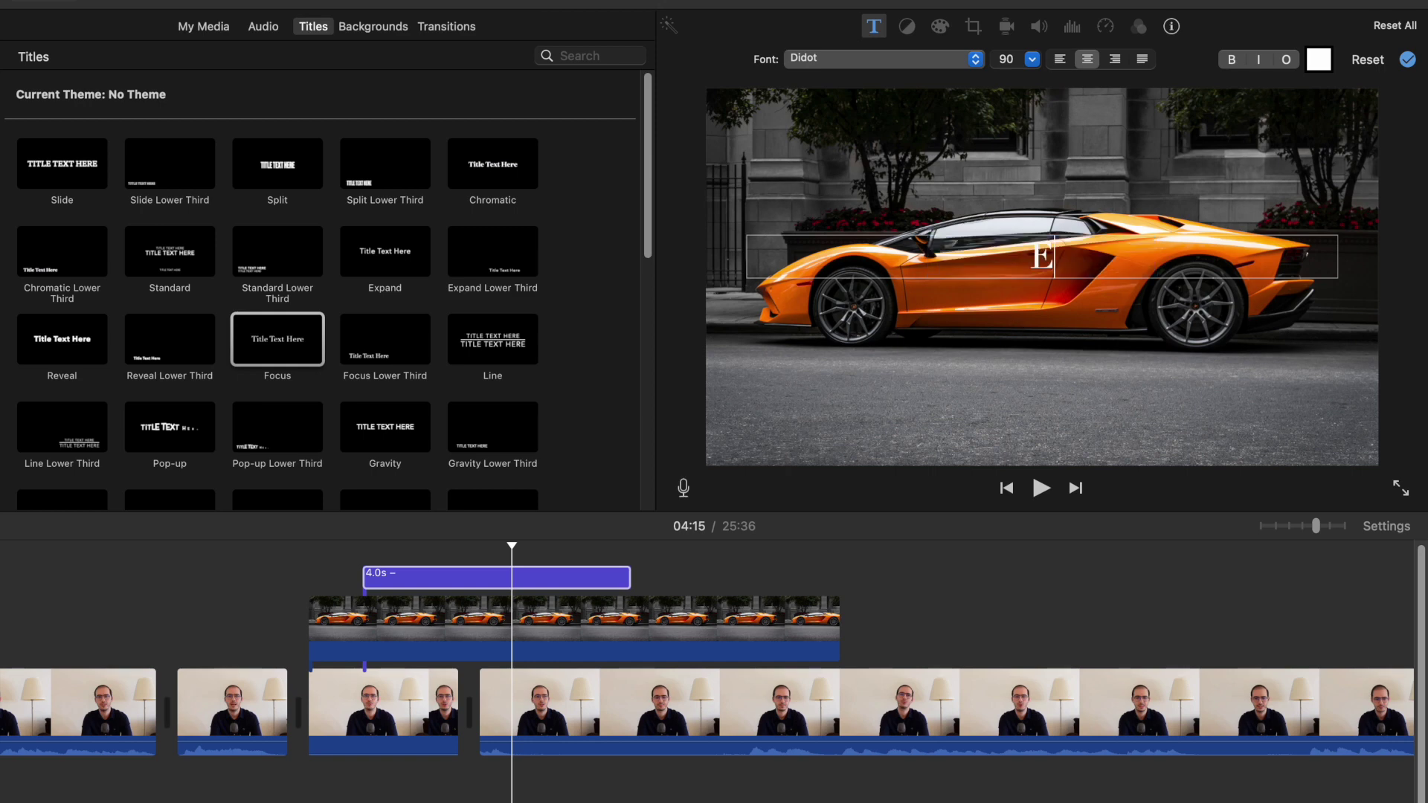
pyautogui.write('xample Text')
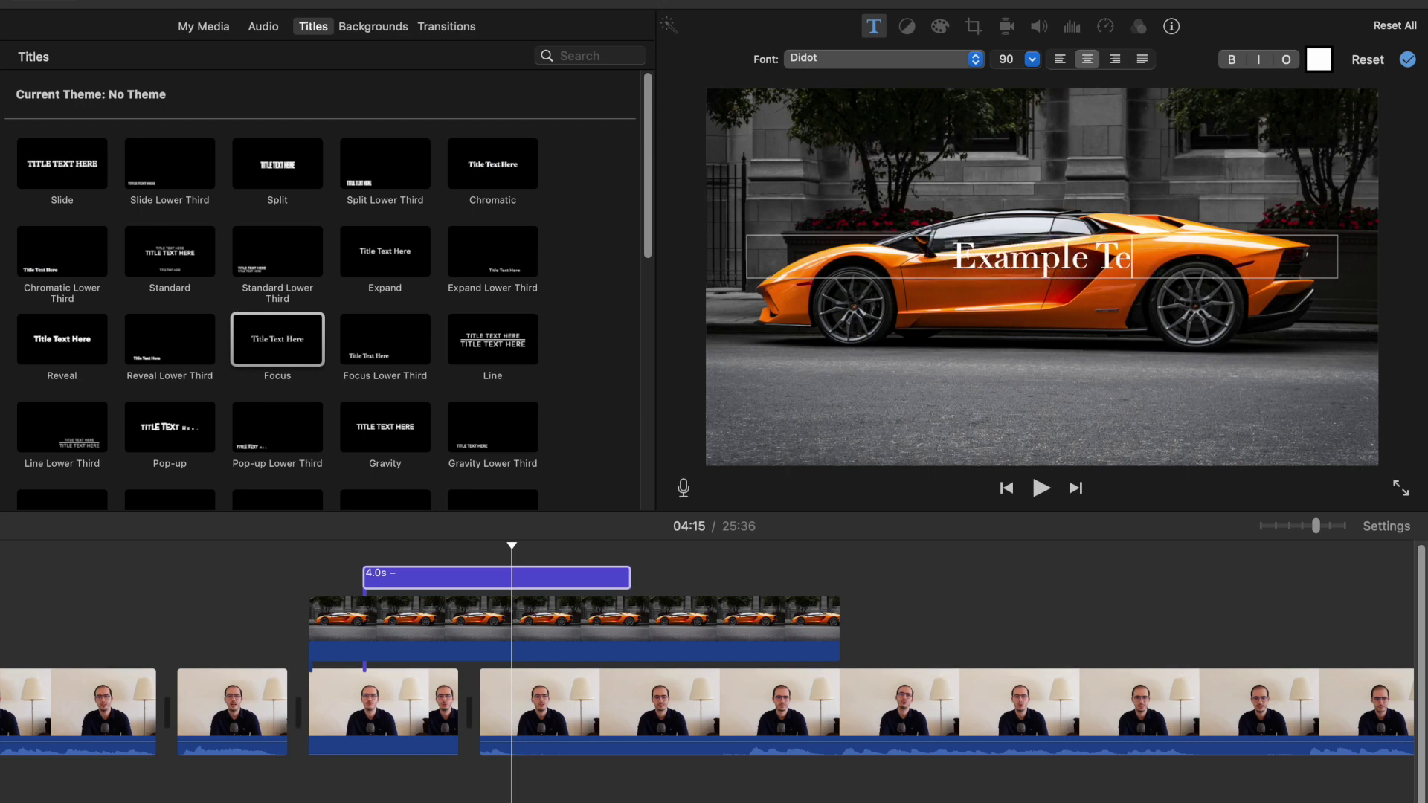
# Make the whole title text bold and italic, and toggle its outline style on and back off
pyautogui.tripleClick(1038, 262)
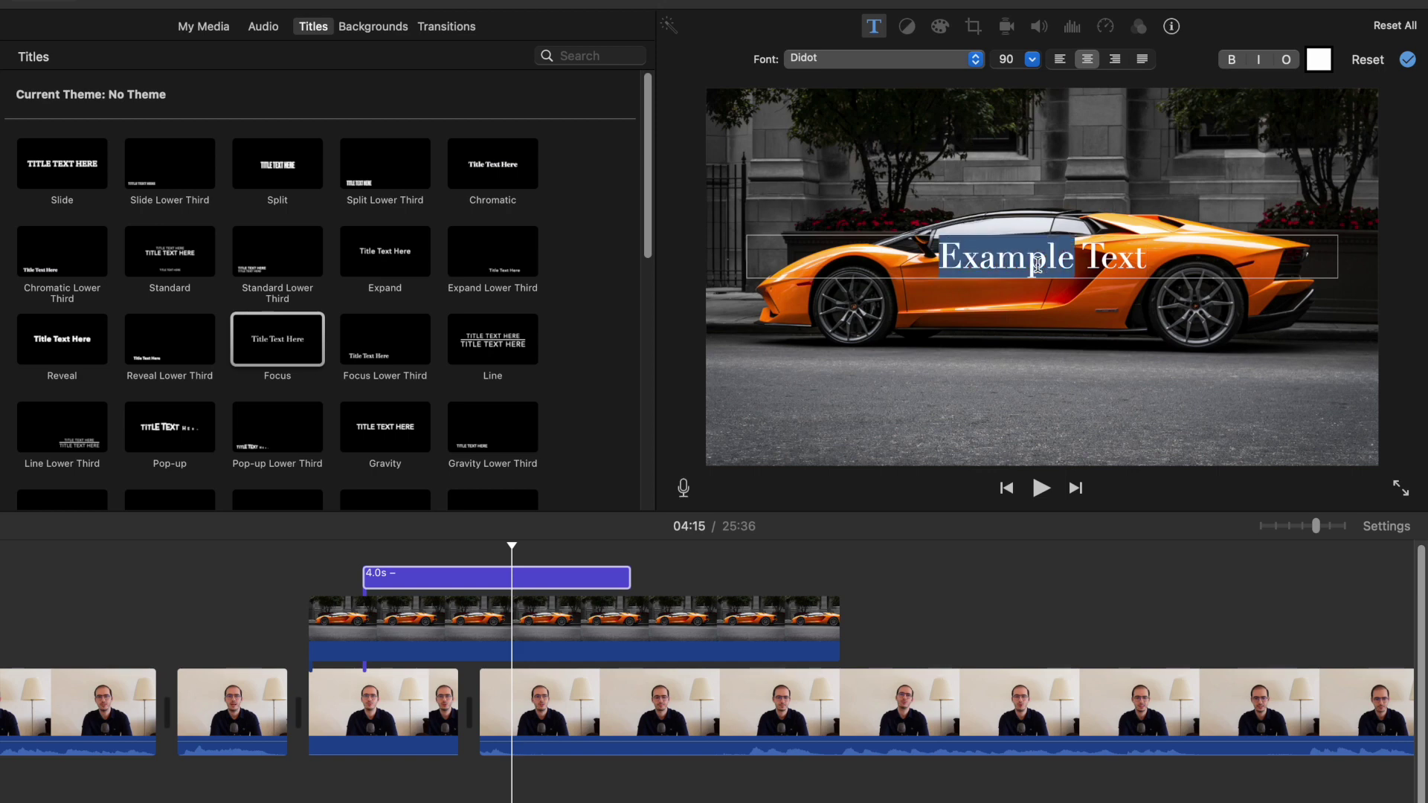
pyautogui.click(1232, 60)
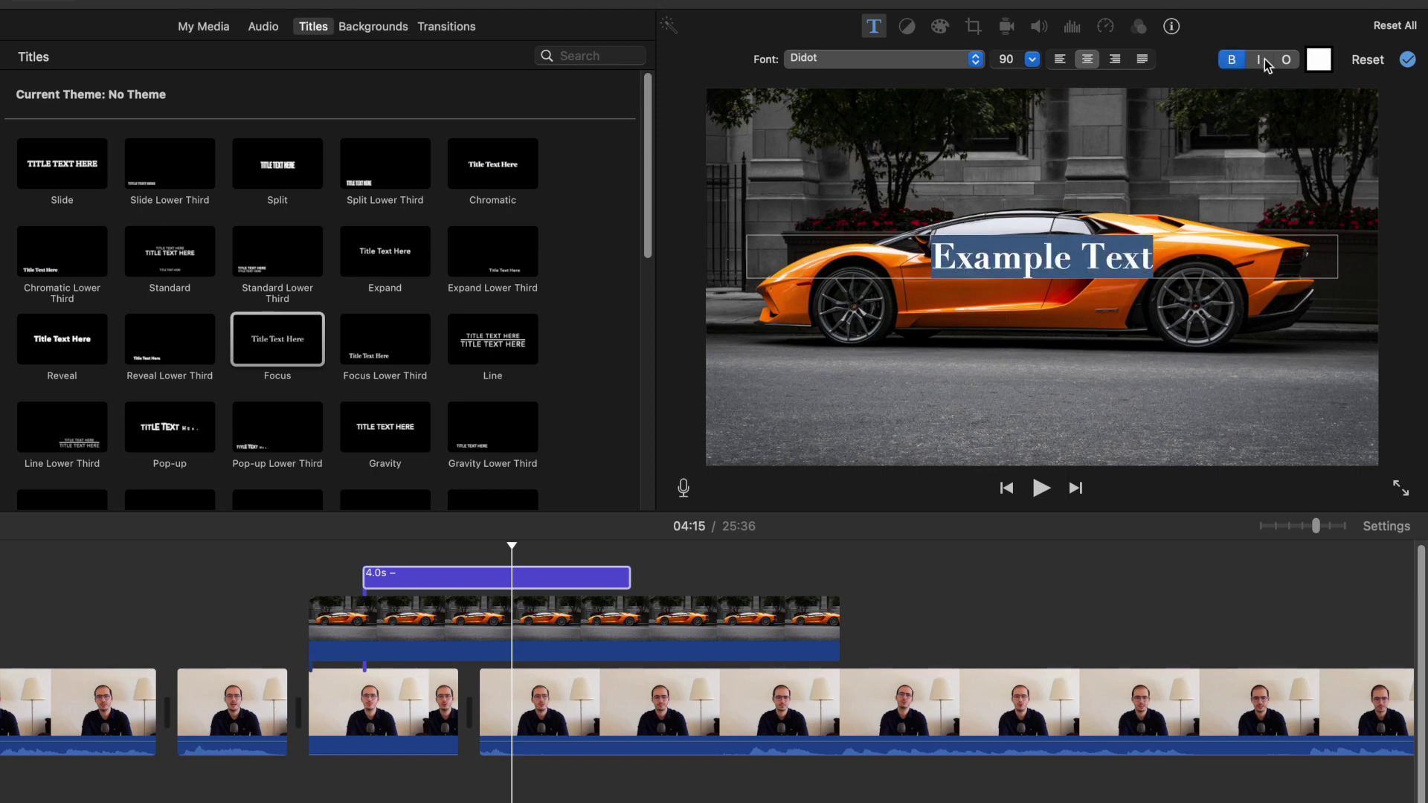
pyautogui.click(1261, 63)
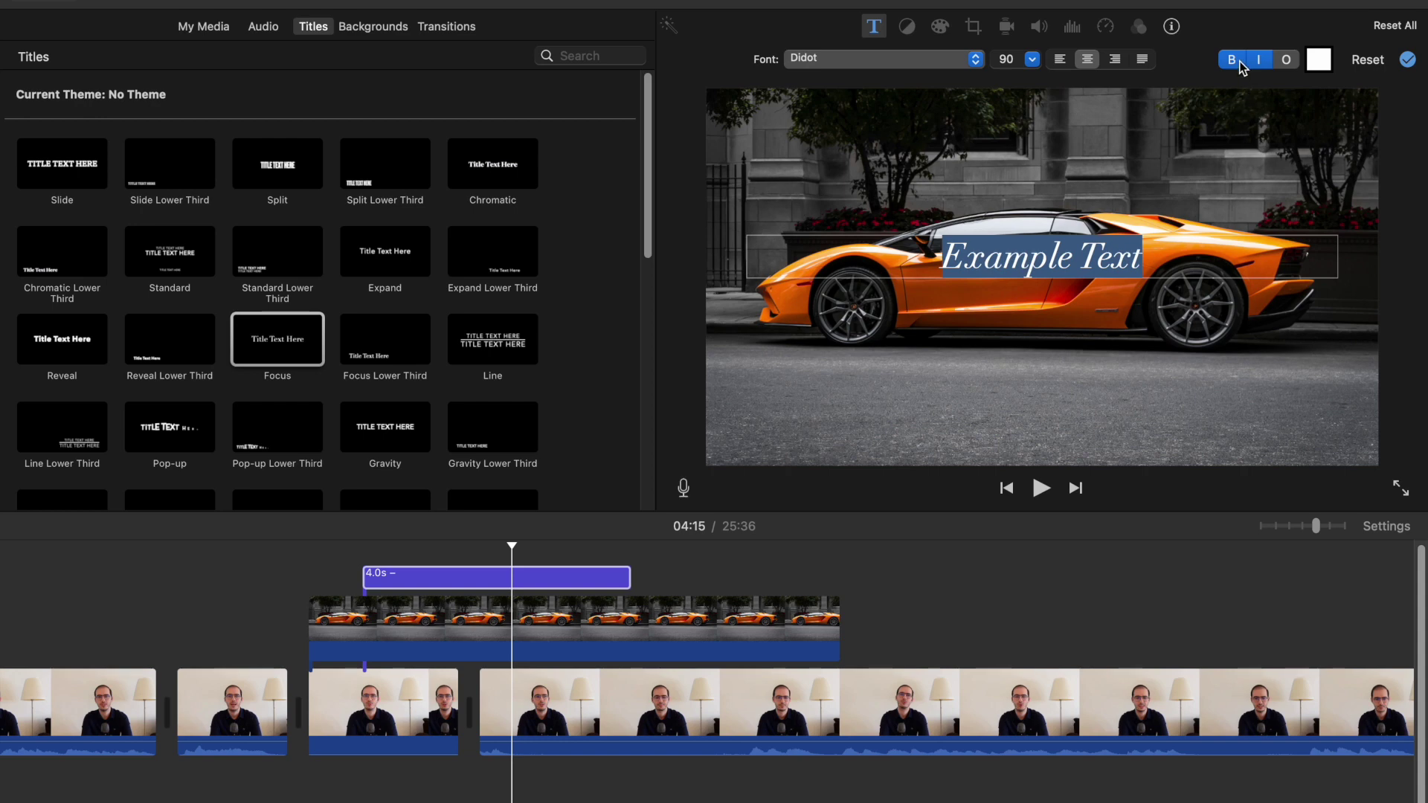
pyautogui.click(1288, 61)
pyautogui.click(1287, 61)
pyautogui.click(1288, 61)
pyautogui.click(1288, 61)
# Change the title text color to bright green and play back the title over the car image
pyautogui.click(1321, 61)
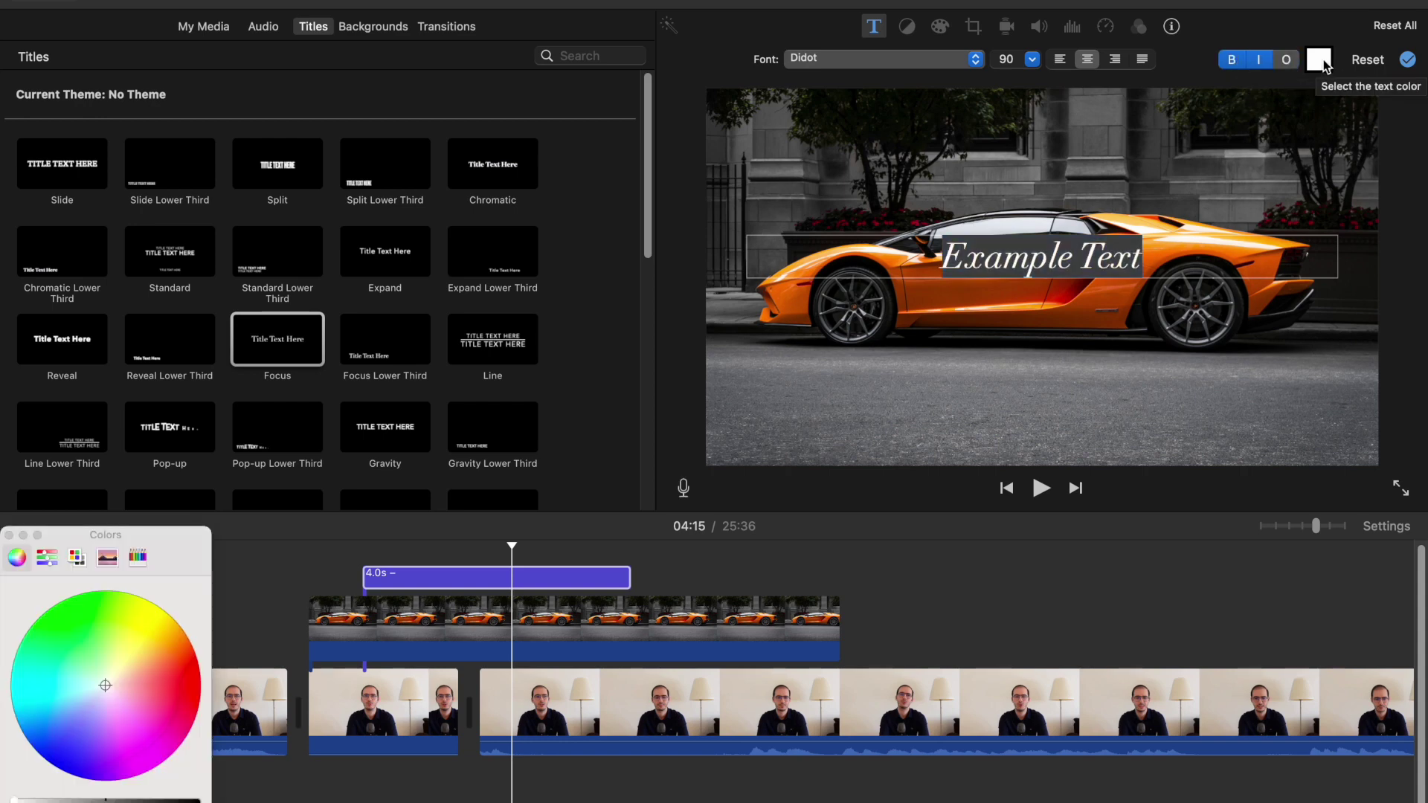
pyautogui.click(64, 622)
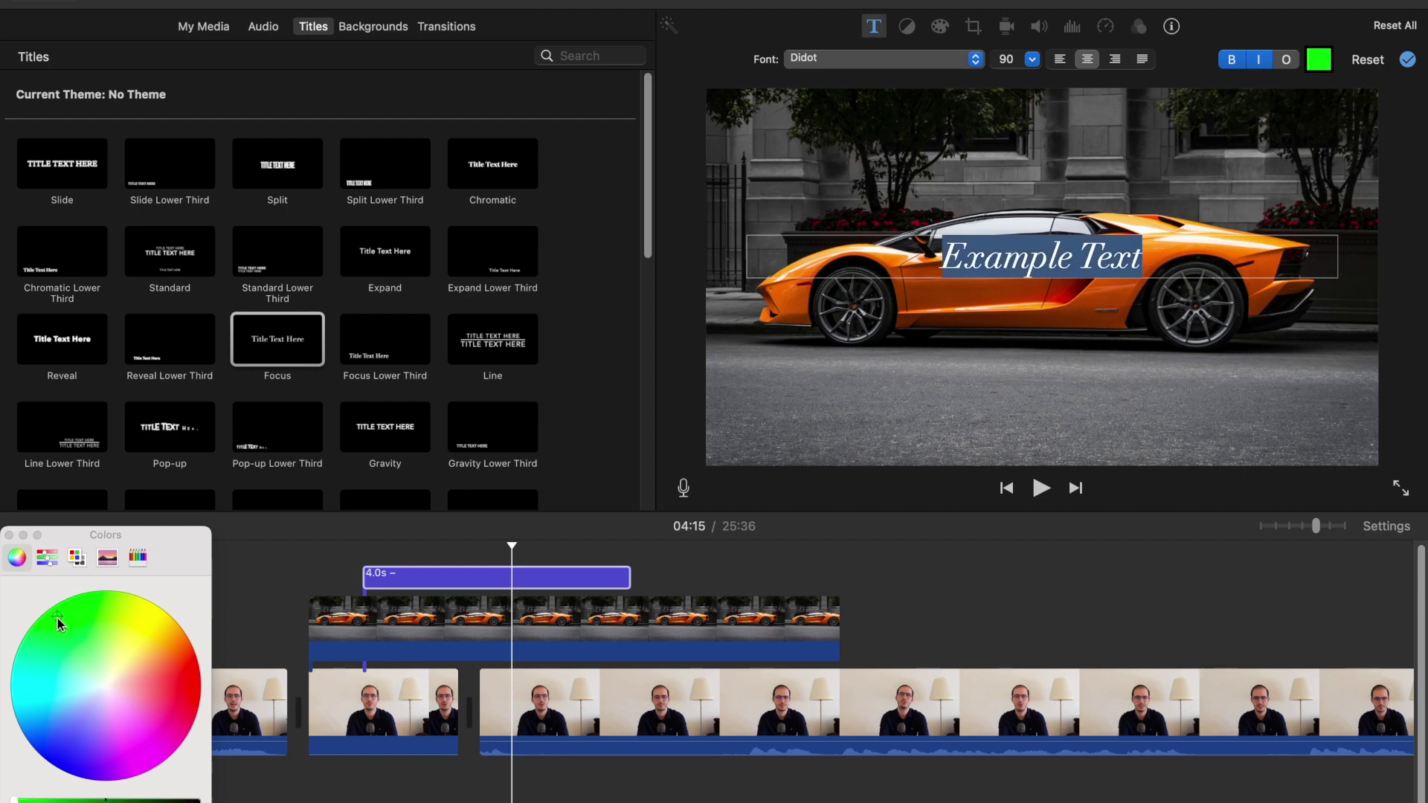
pyautogui.click(1046, 291)
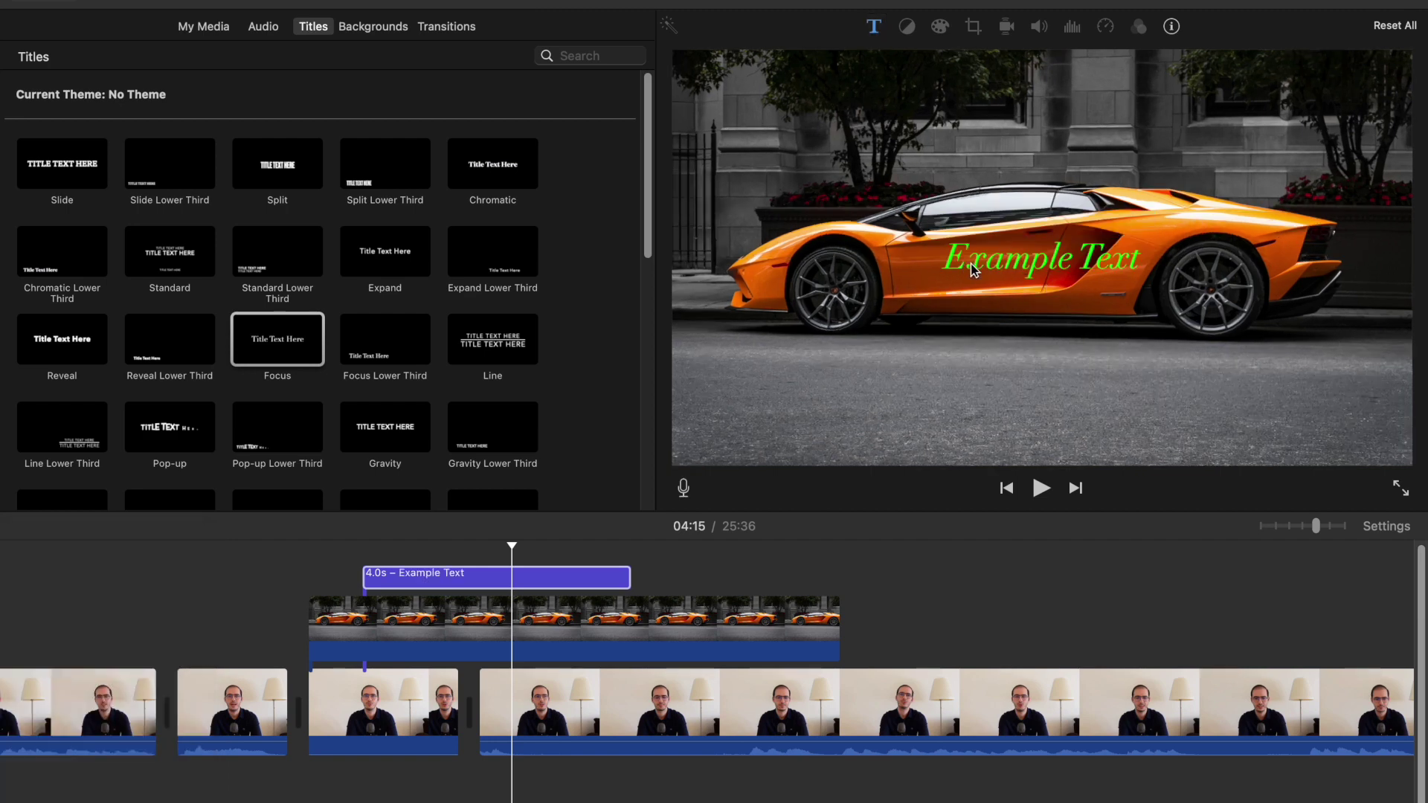
pyautogui.click(333, 578)
pyautogui.press('space')
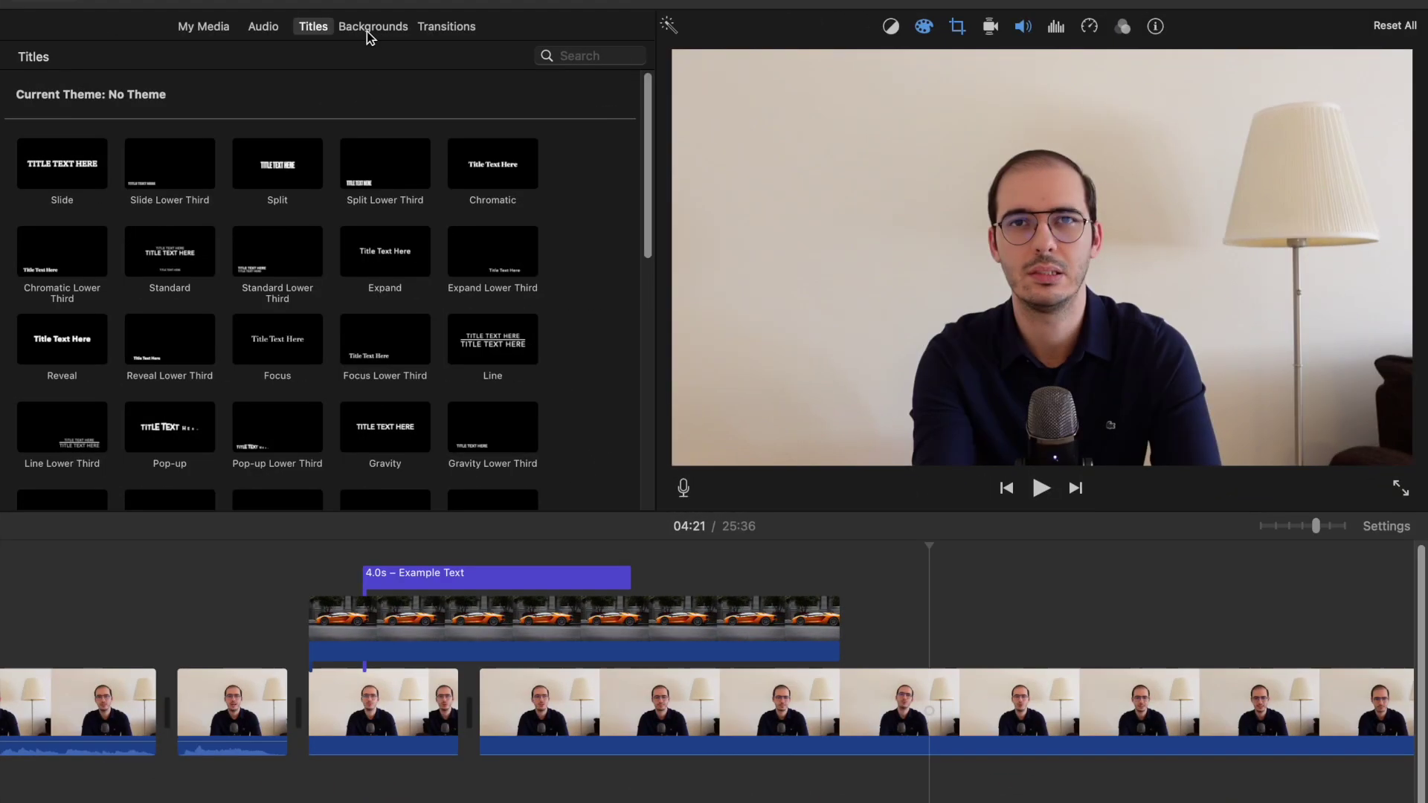
# Add the Gradient background above the main video just after the car image and preview it
pyautogui.click(368, 30)
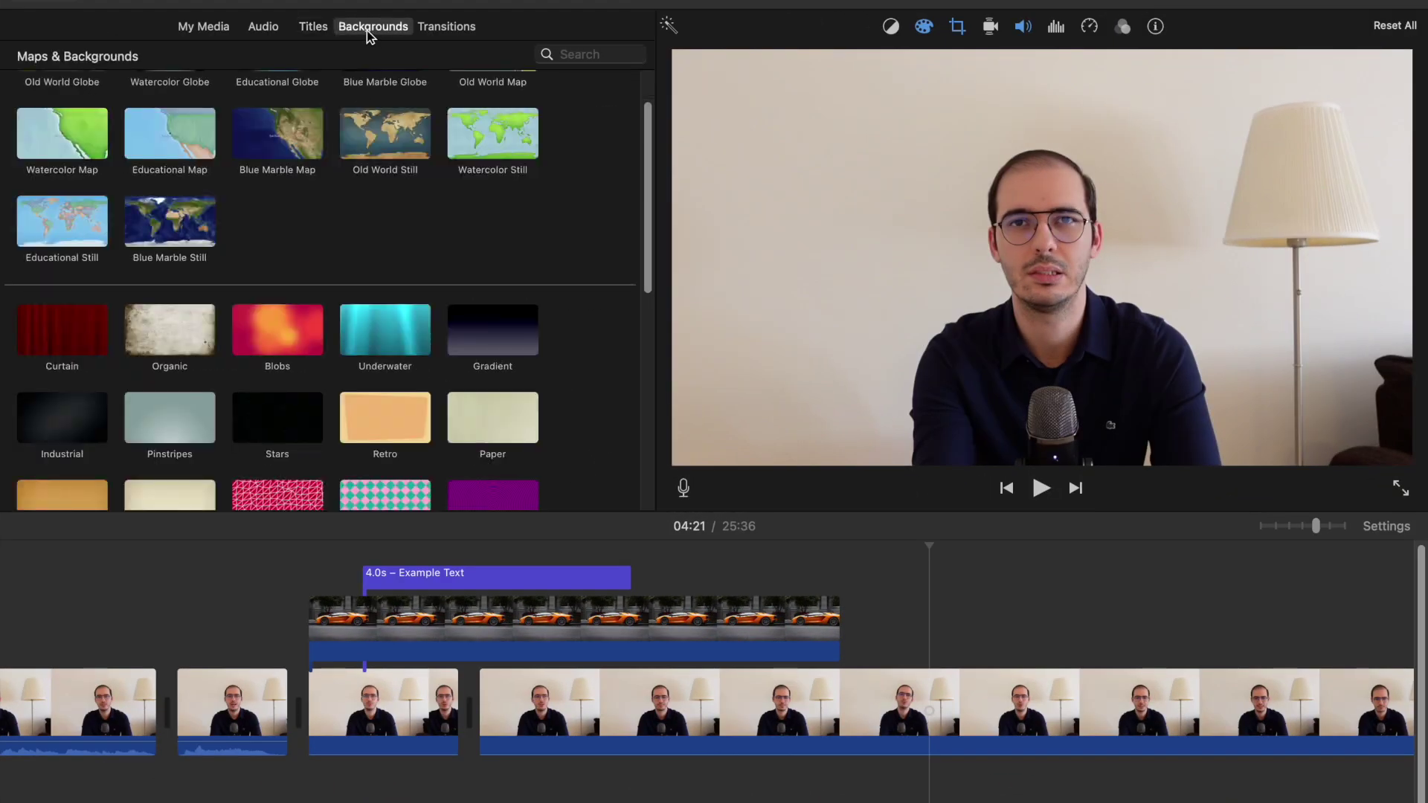
pyautogui.scroll(-3, 502, 241)
pyautogui.scroll(-3, 503, 242)
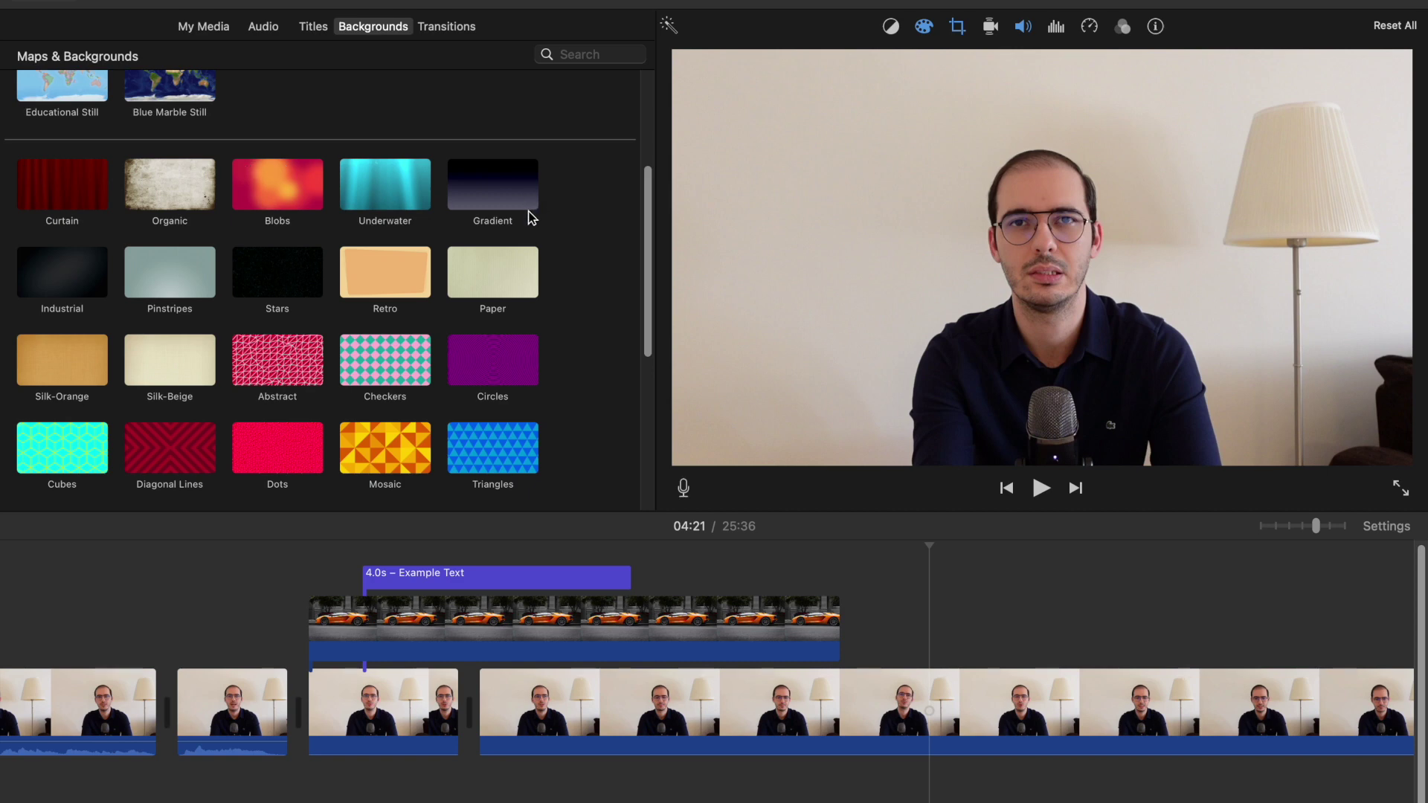
pyautogui.click(476, 195)
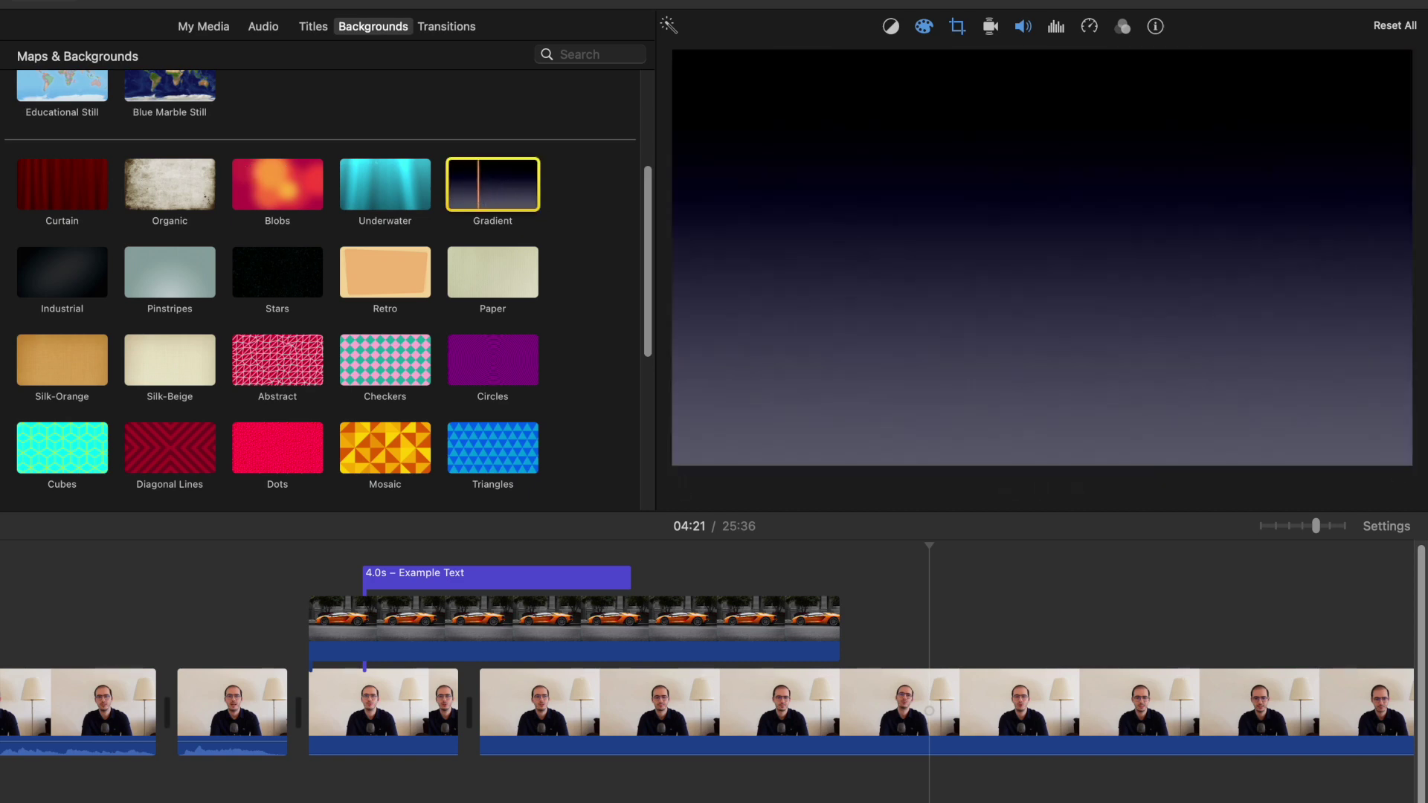
pyautogui.moveTo(490, 185); pyautogui.dragTo(911, 565)
pyautogui.click(898, 577)
pyautogui.press('space')
pyautogui.click(985, 613)
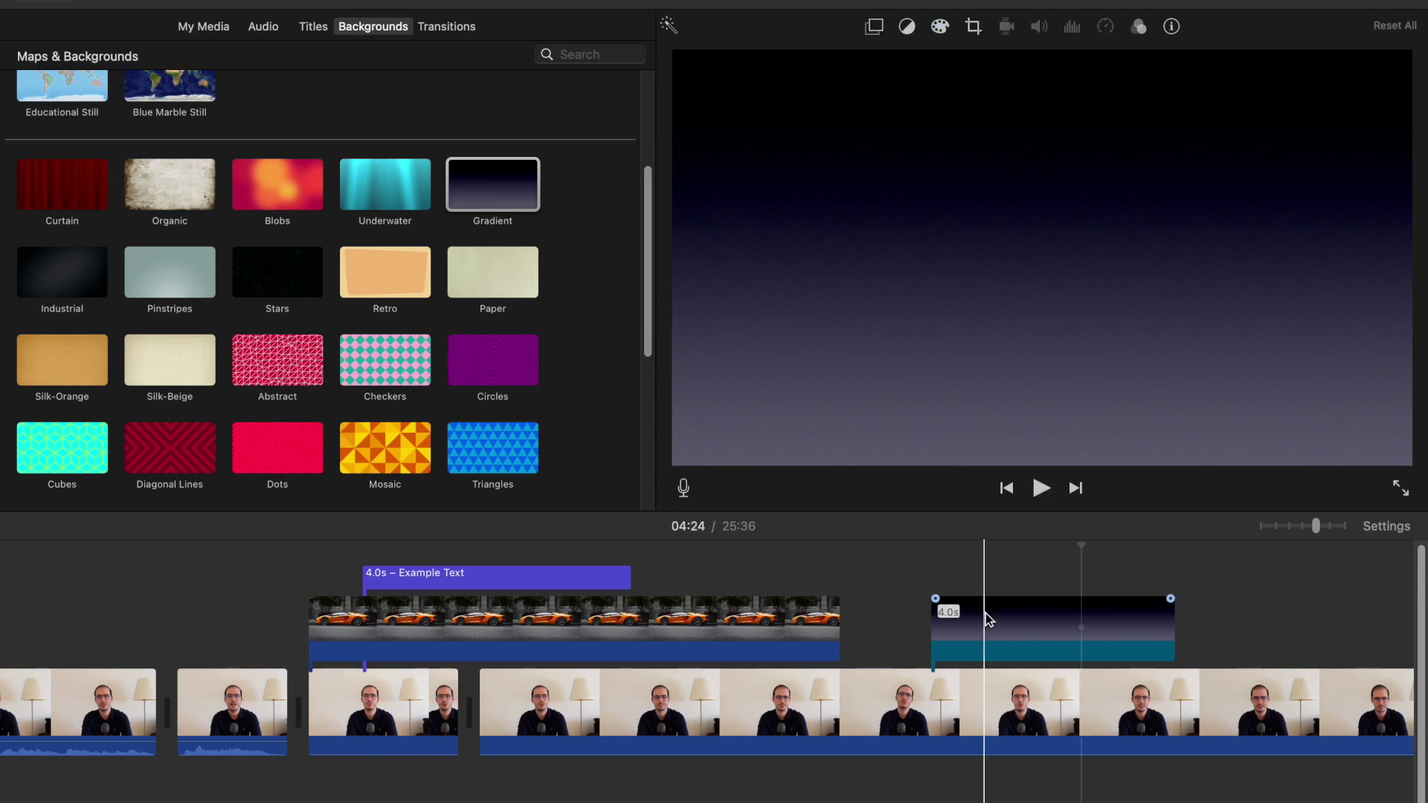
# Set the Gradient clip's overlay mode to Split Screen and play back the section
pyautogui.click(1016, 628)
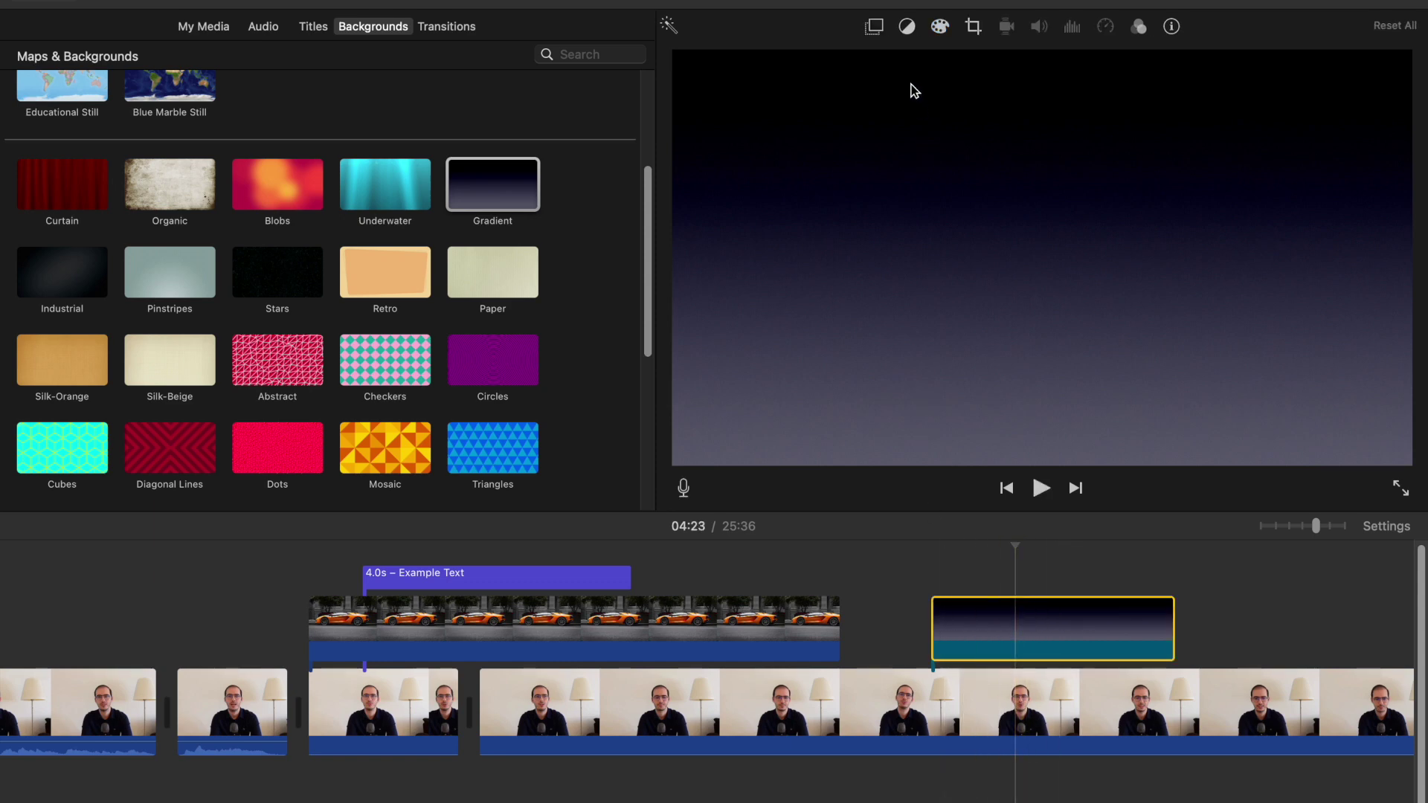
pyautogui.click(875, 27)
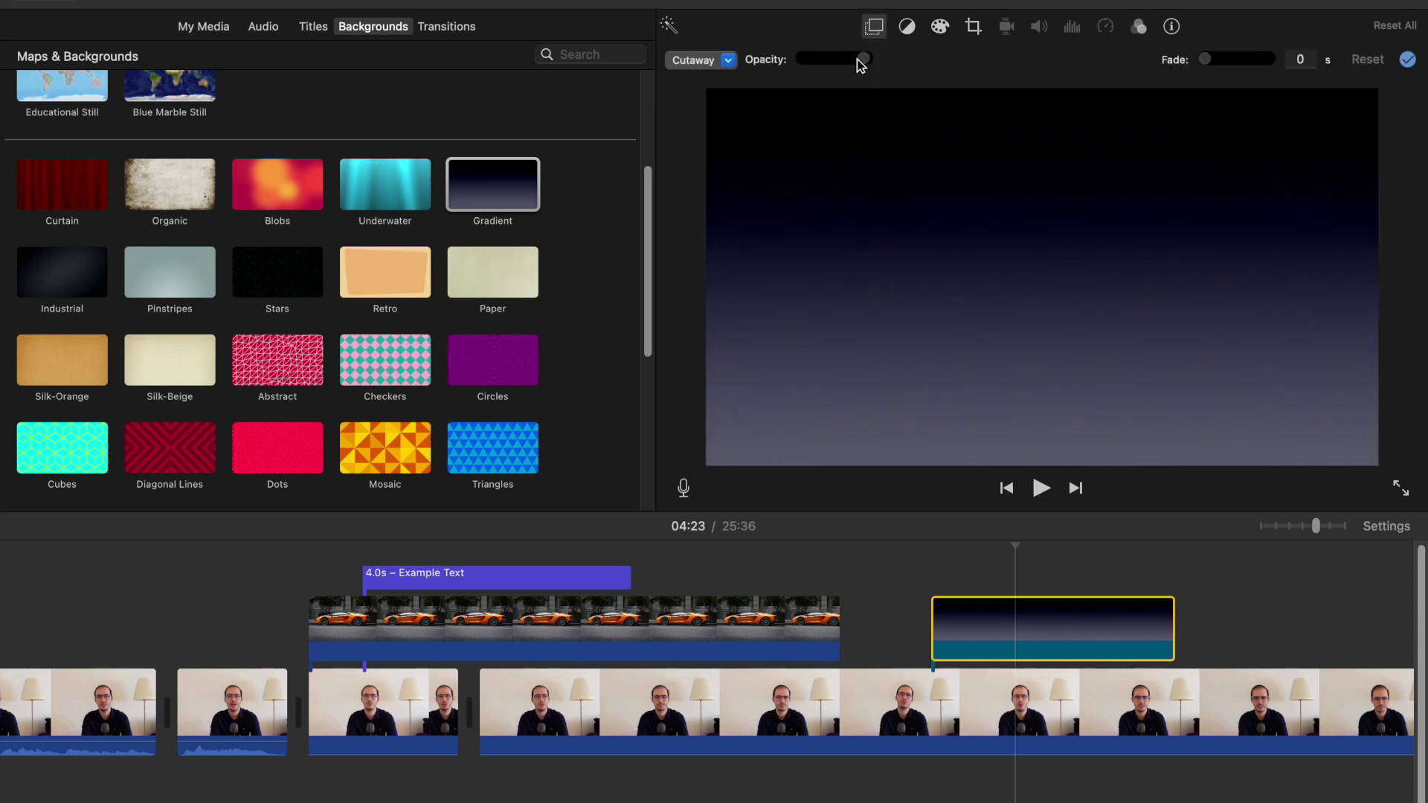
pyautogui.moveTo(865, 61)
pyautogui.mouseDown()
pyautogui.moveTo(831, 65)
pyautogui.moveTo(863, 61)
pyautogui.mouseUp()
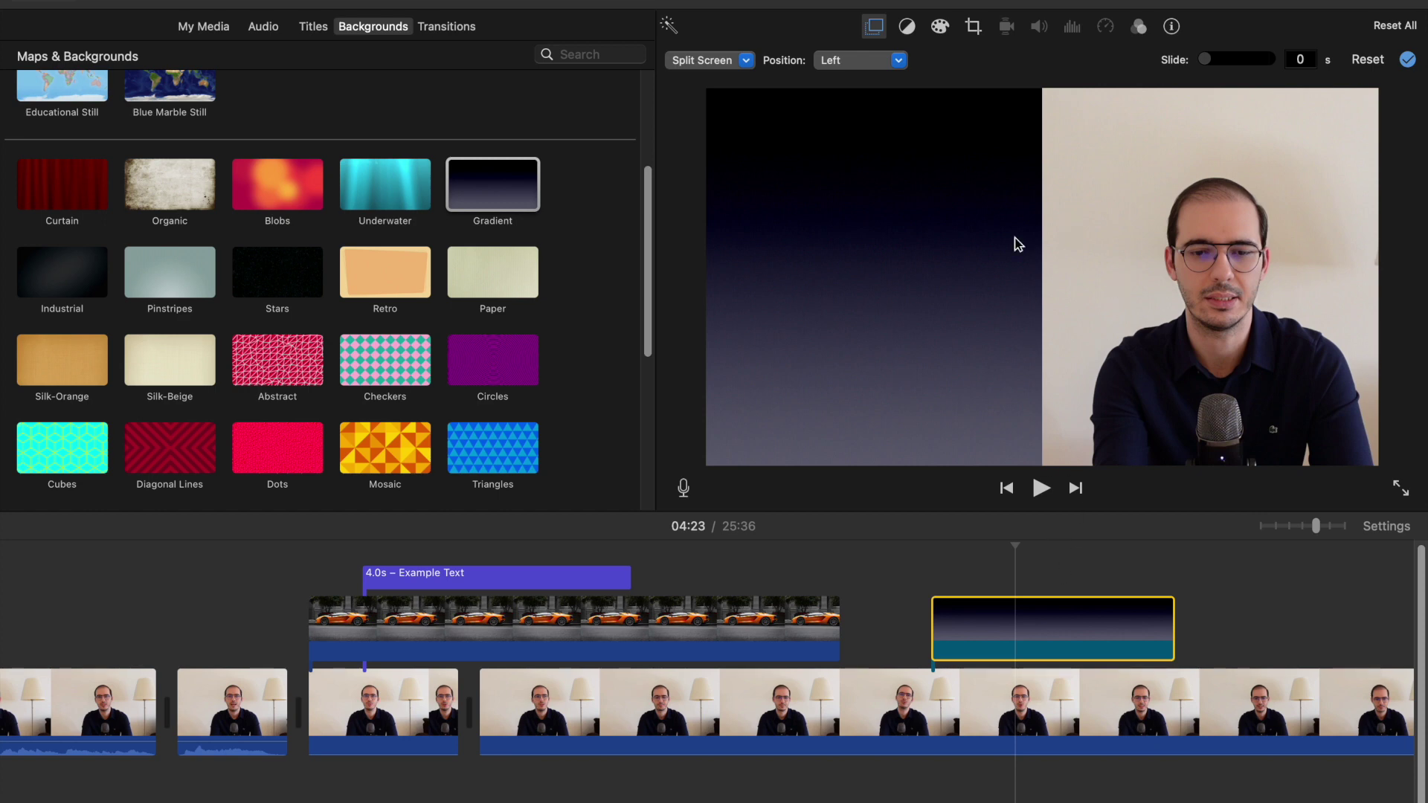
pyautogui.click(922, 580)
pyautogui.press('space')
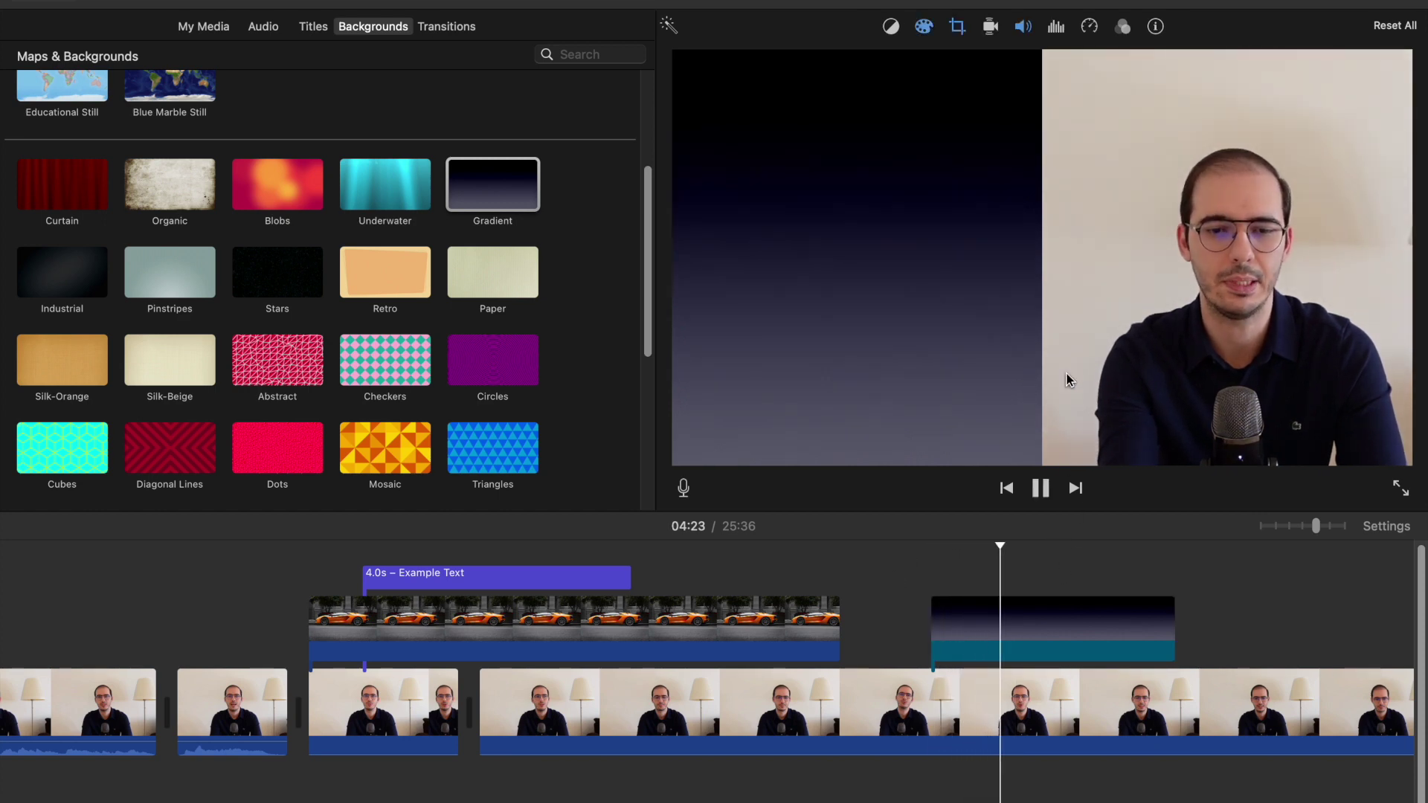
pyautogui.press('space')
# Set the Gradient clip's split-screen position to Right
pyautogui.click(946, 606)
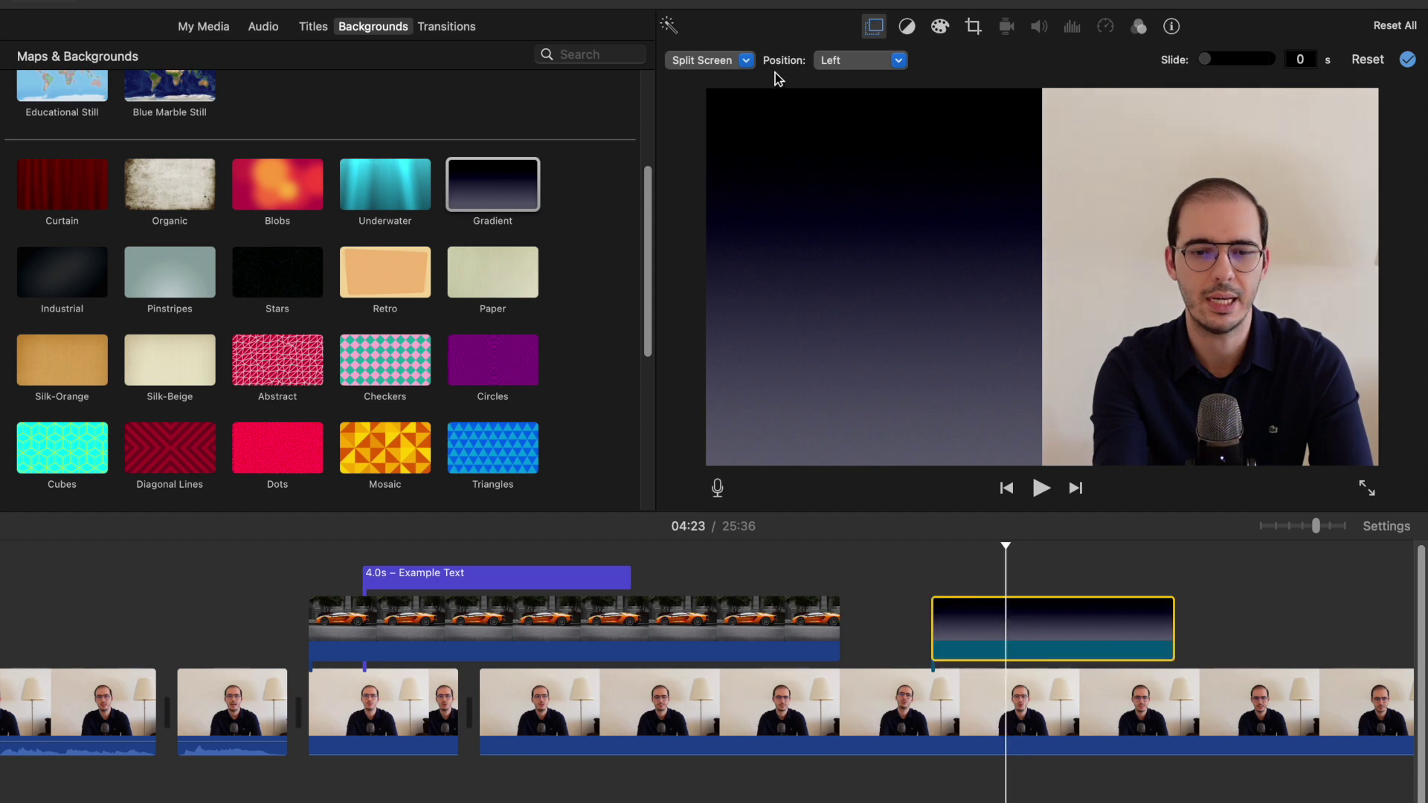
pyautogui.click(848, 61)
pyautogui.click(867, 102)
# Switch the Gradient clip to Picture in Picture, move the inset to the frame's upper-left area, and play it back
pyautogui.click(742, 60)
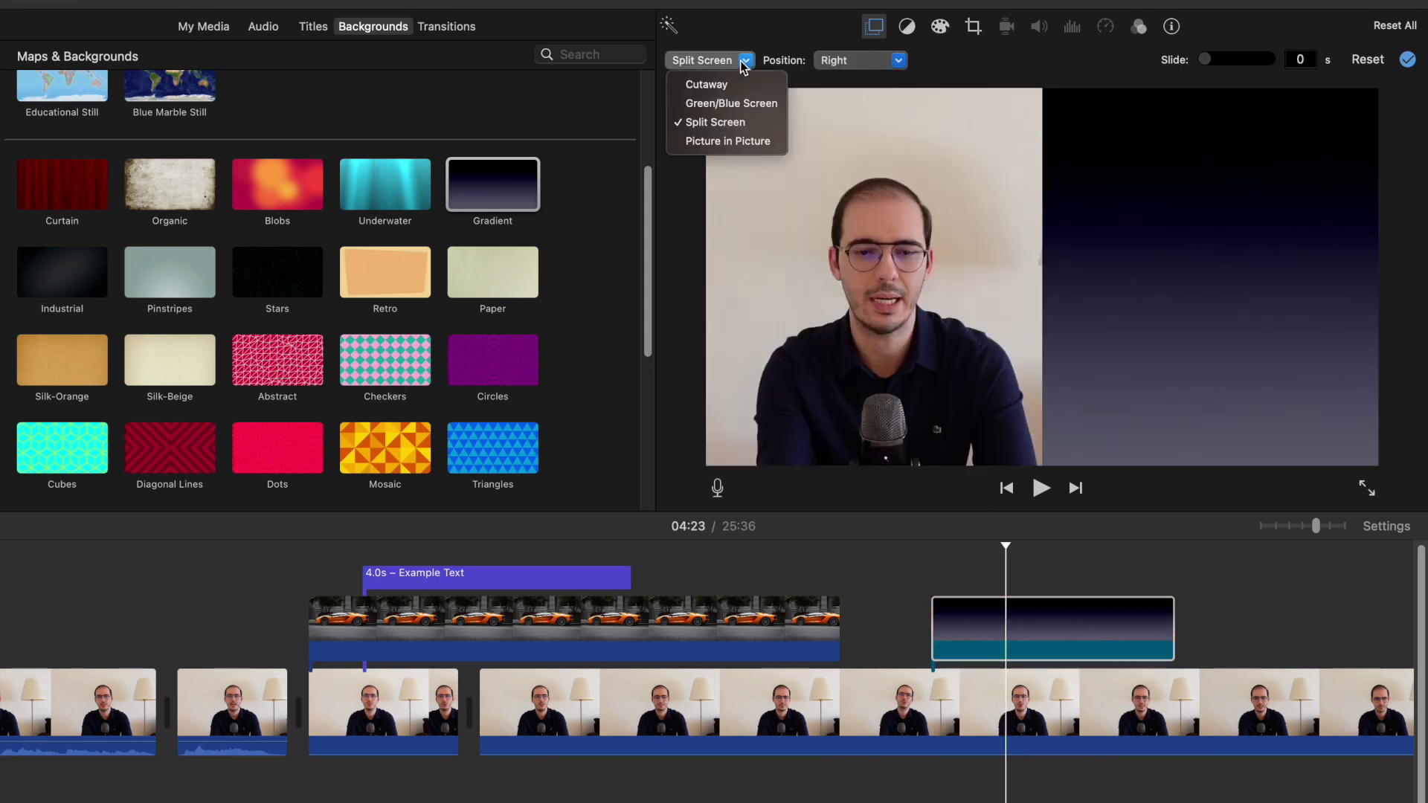
pyautogui.click(743, 142)
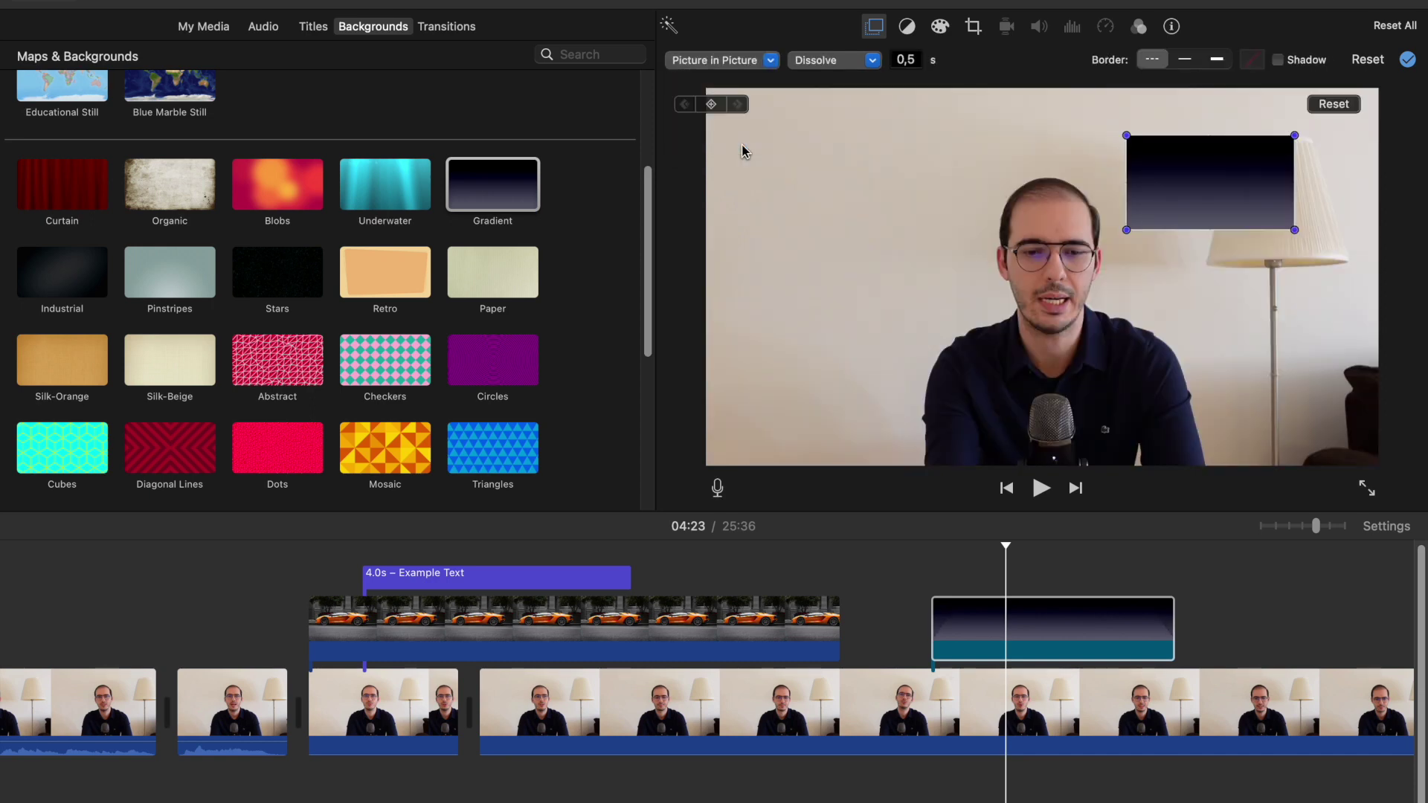
pyautogui.moveTo(1183, 188); pyautogui.dragTo(797, 184)
pyautogui.click(906, 595)
pyautogui.press('space')
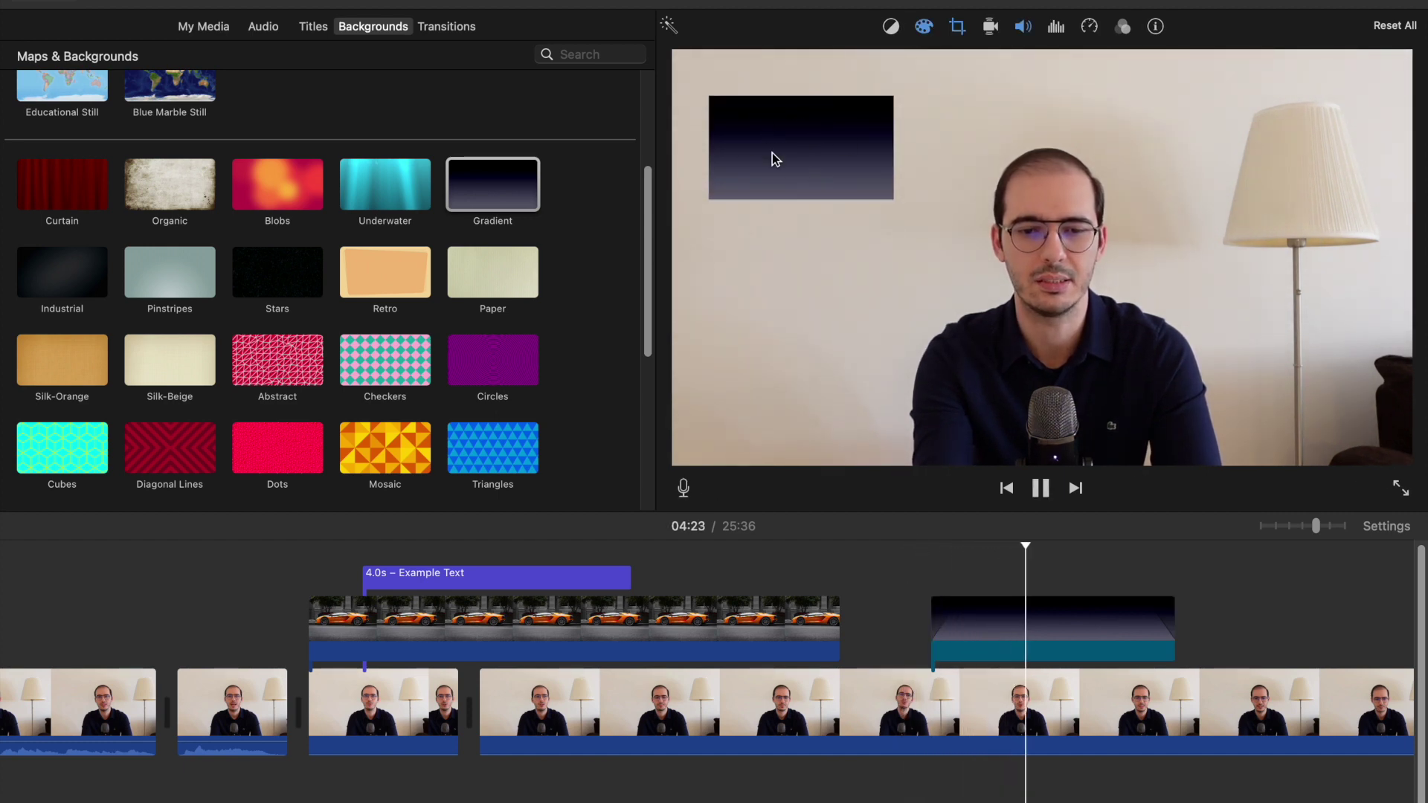
pyautogui.press('space')
# Resize the Gradient inset and try thin and thick borders on it, then return the clip to Cutaway mode
pyautogui.moveTo(908, 224); pyautogui.dragTo(994, 272)
pyautogui.click(1185, 61)
pyautogui.click(1218, 61)
pyautogui.click(1185, 64)
pyautogui.click(714, 59)
pyautogui.click(707, 84)
# Try the Green/Blue Screen overlay mode on the Gradient clip and play back the result
pyautogui.click(725, 59)
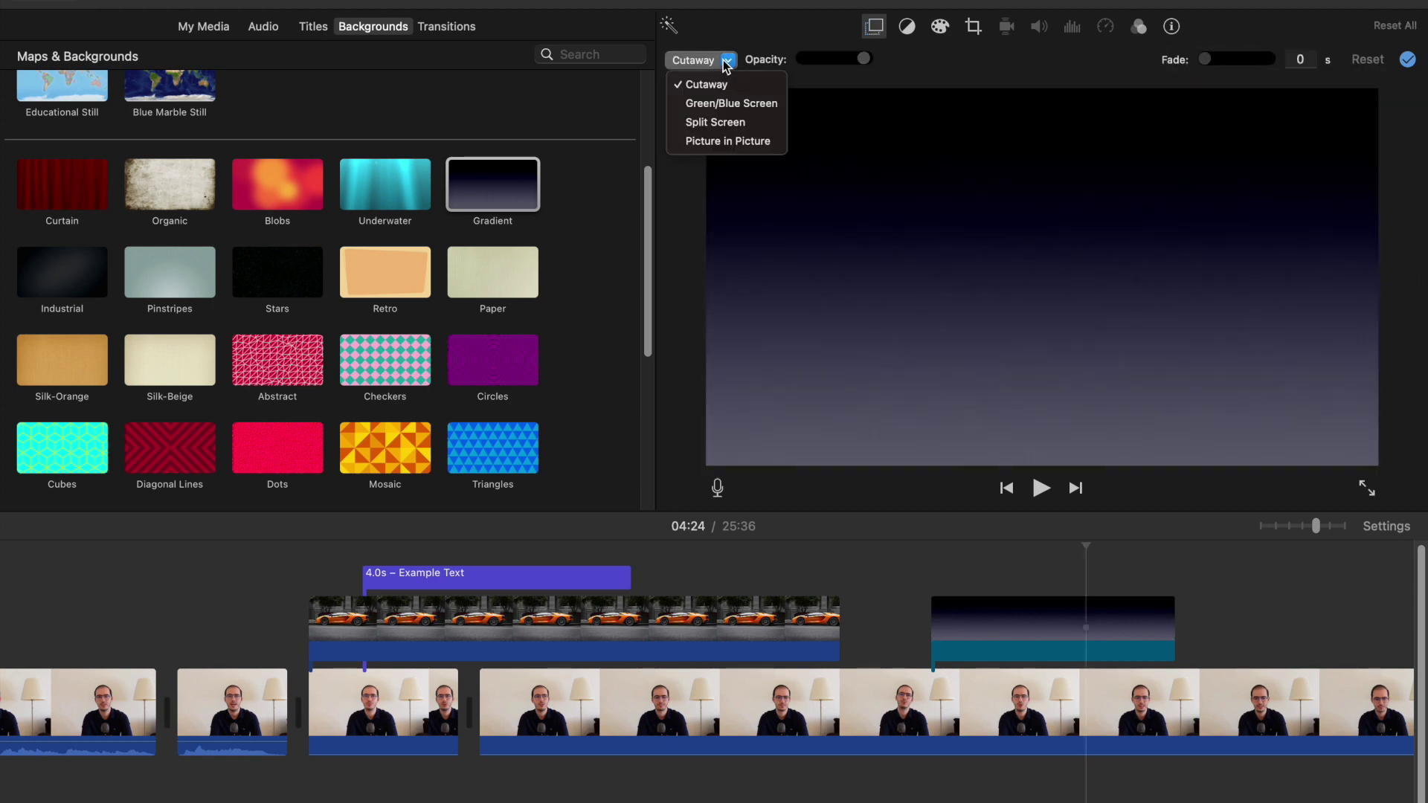
pyautogui.click(713, 104)
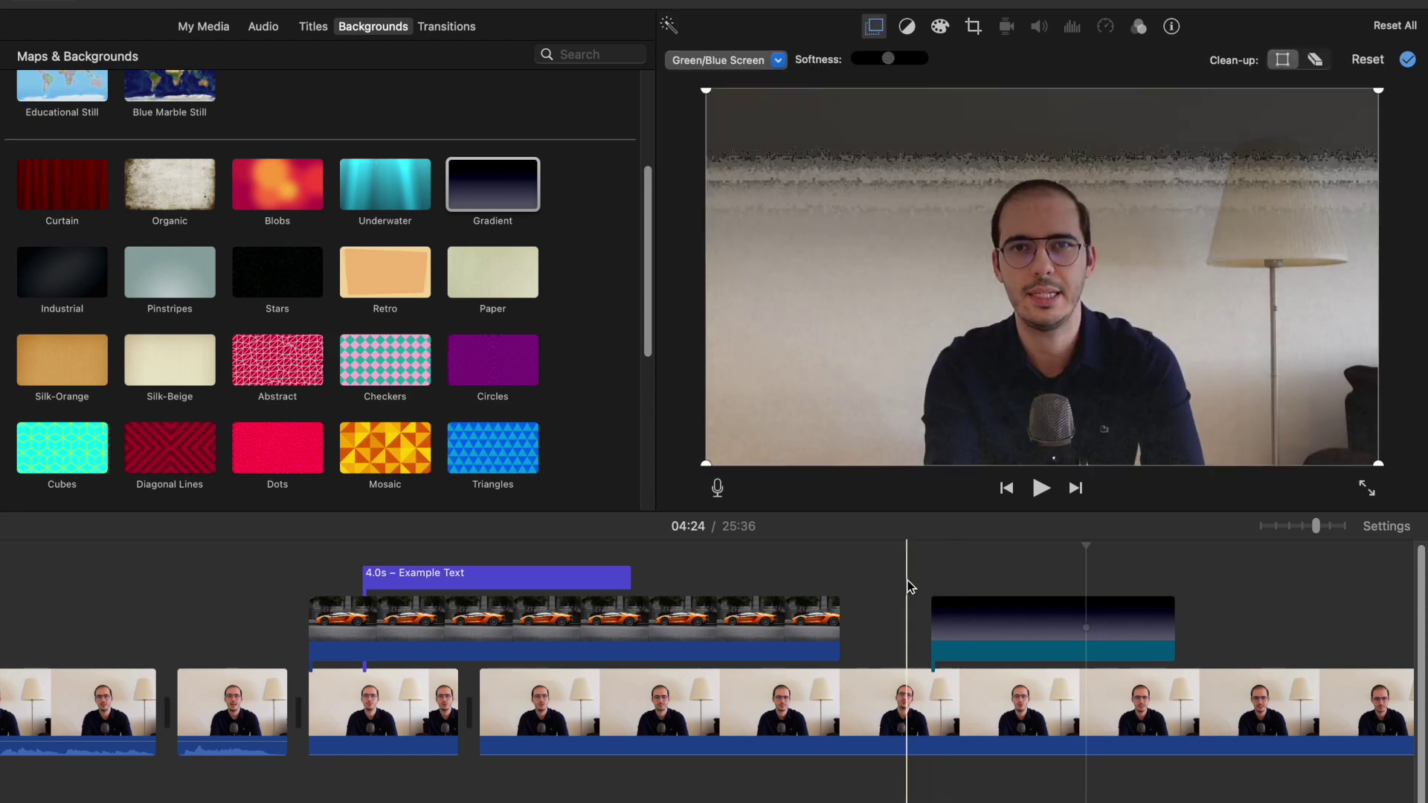
pyautogui.press('space')
pyautogui.press('space')
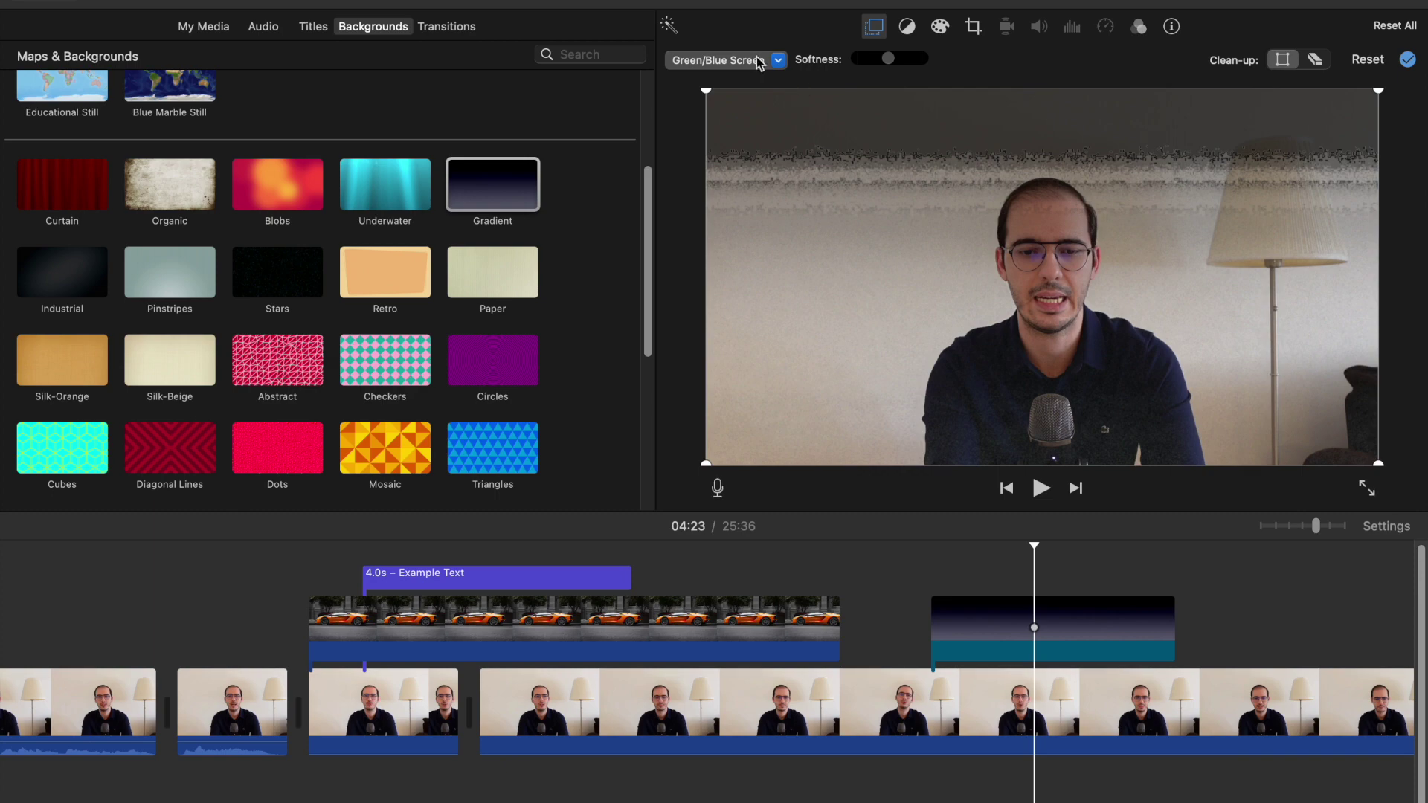
# Delete the Gradient background clip from the timeline
pyautogui.click(762, 63)
pyautogui.click(779, 61)
pyautogui.click(1000, 599)
pyautogui.press('Delete')
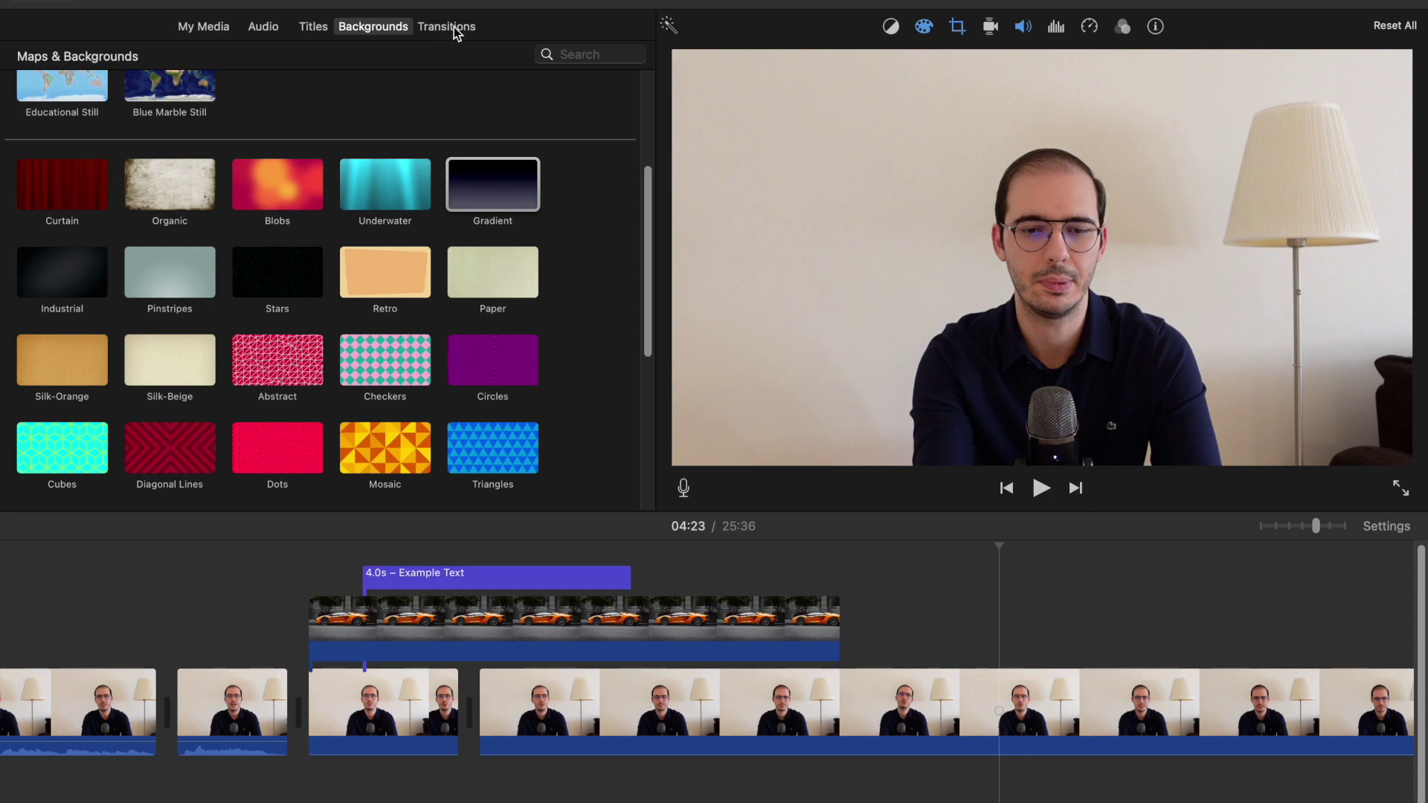
# Insert a Fade to Black transition at the cut where the car image begins and play it back
pyautogui.click(453, 26)
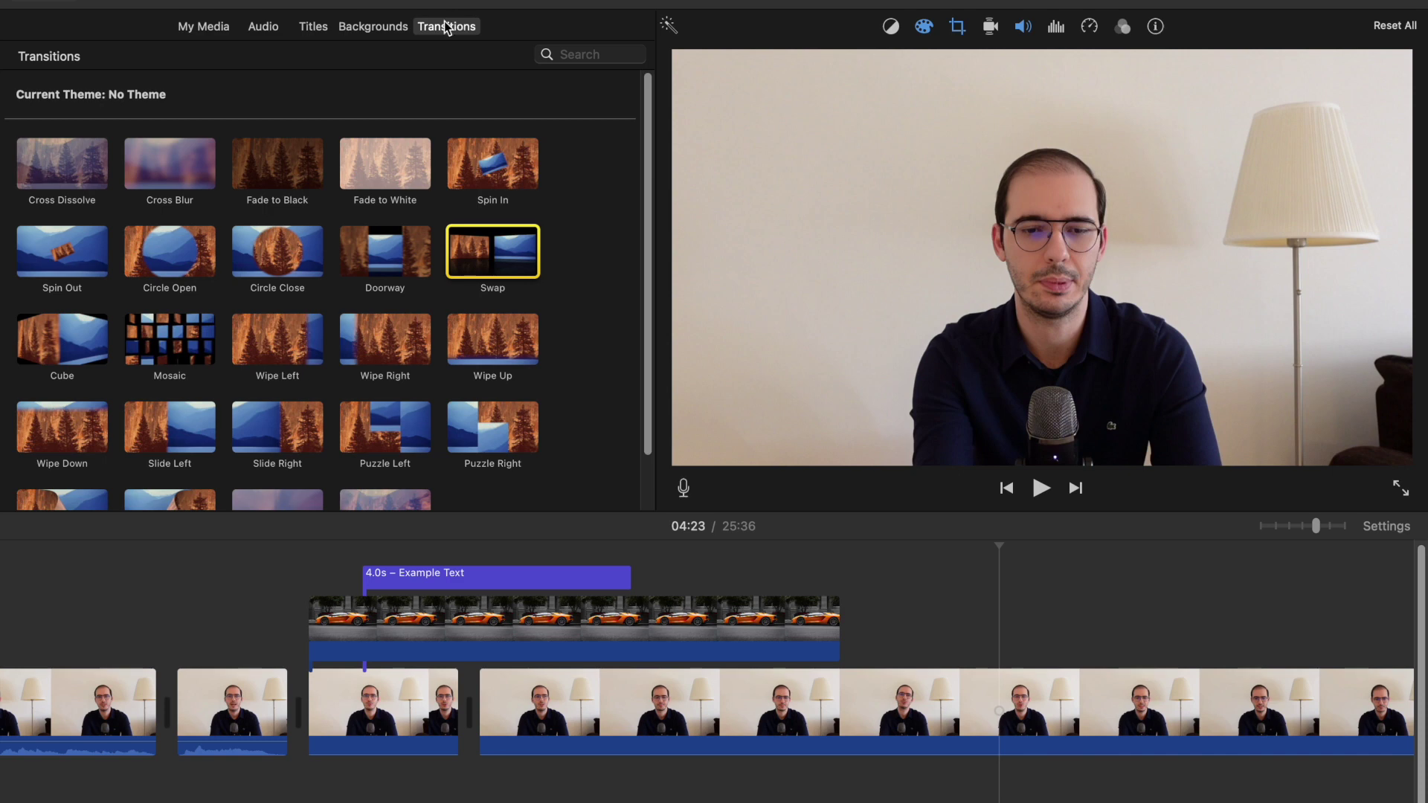
pyautogui.click(291, 152)
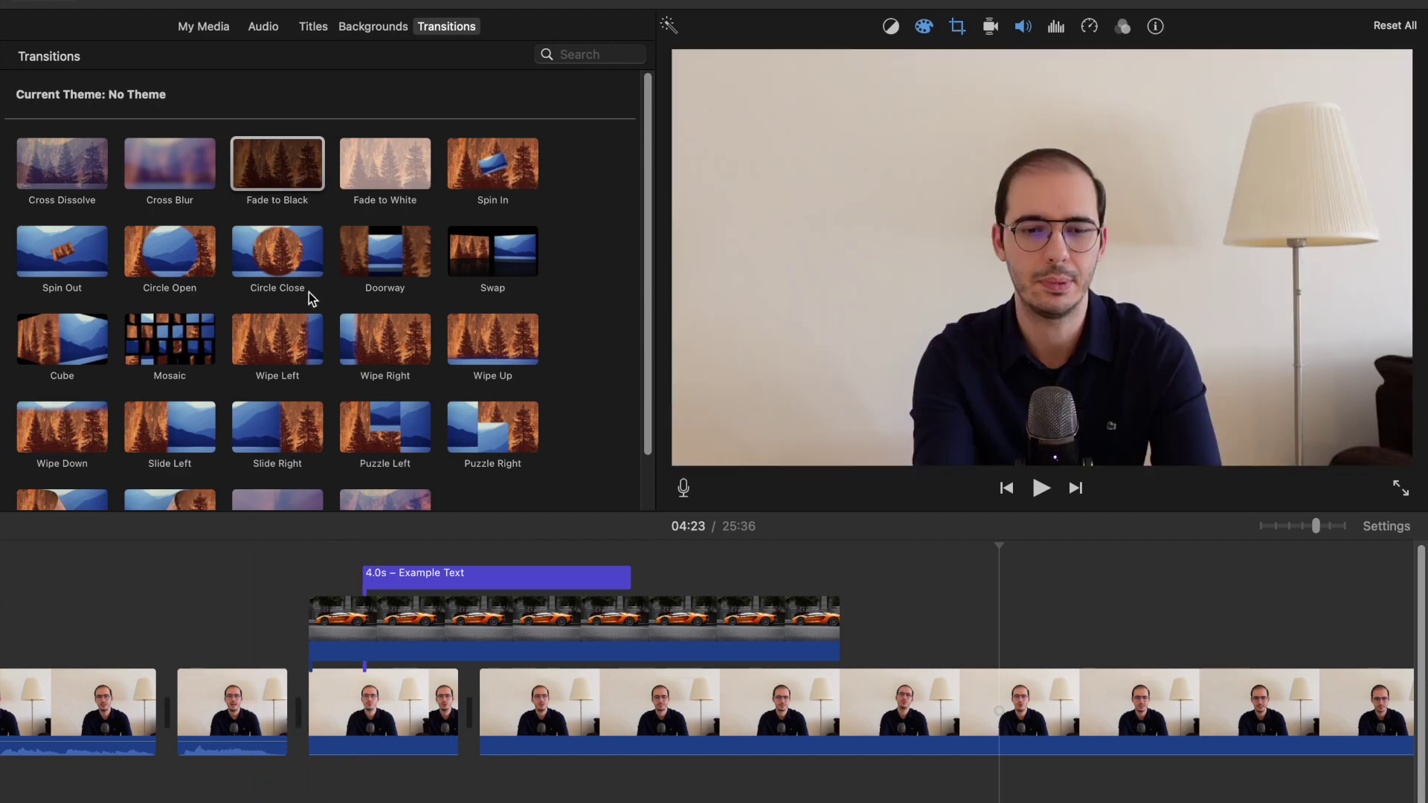
pyautogui.moveTo(277, 178); pyautogui.dragTo(264, 718)
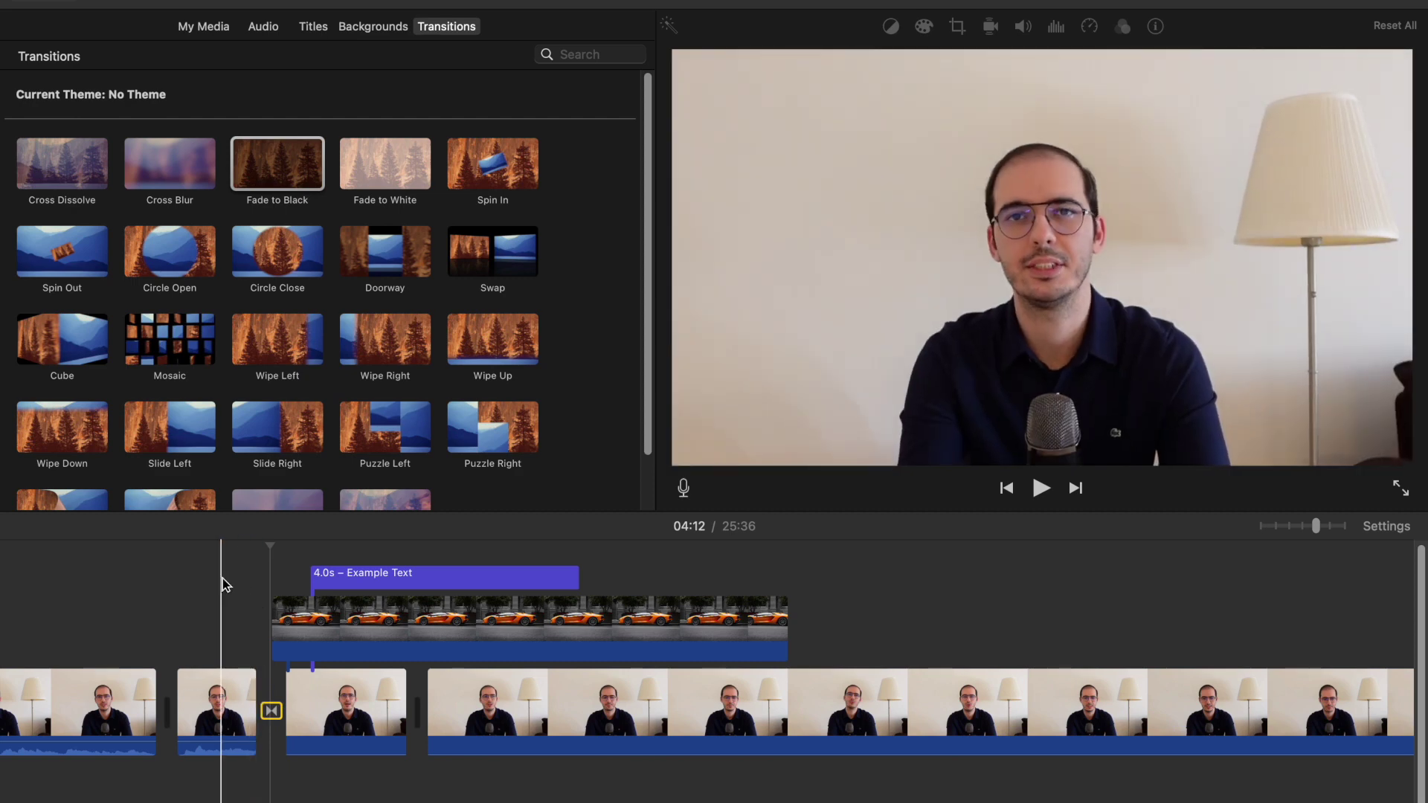
pyautogui.click(222, 746)
pyautogui.click(210, 571)
pyautogui.press('space')
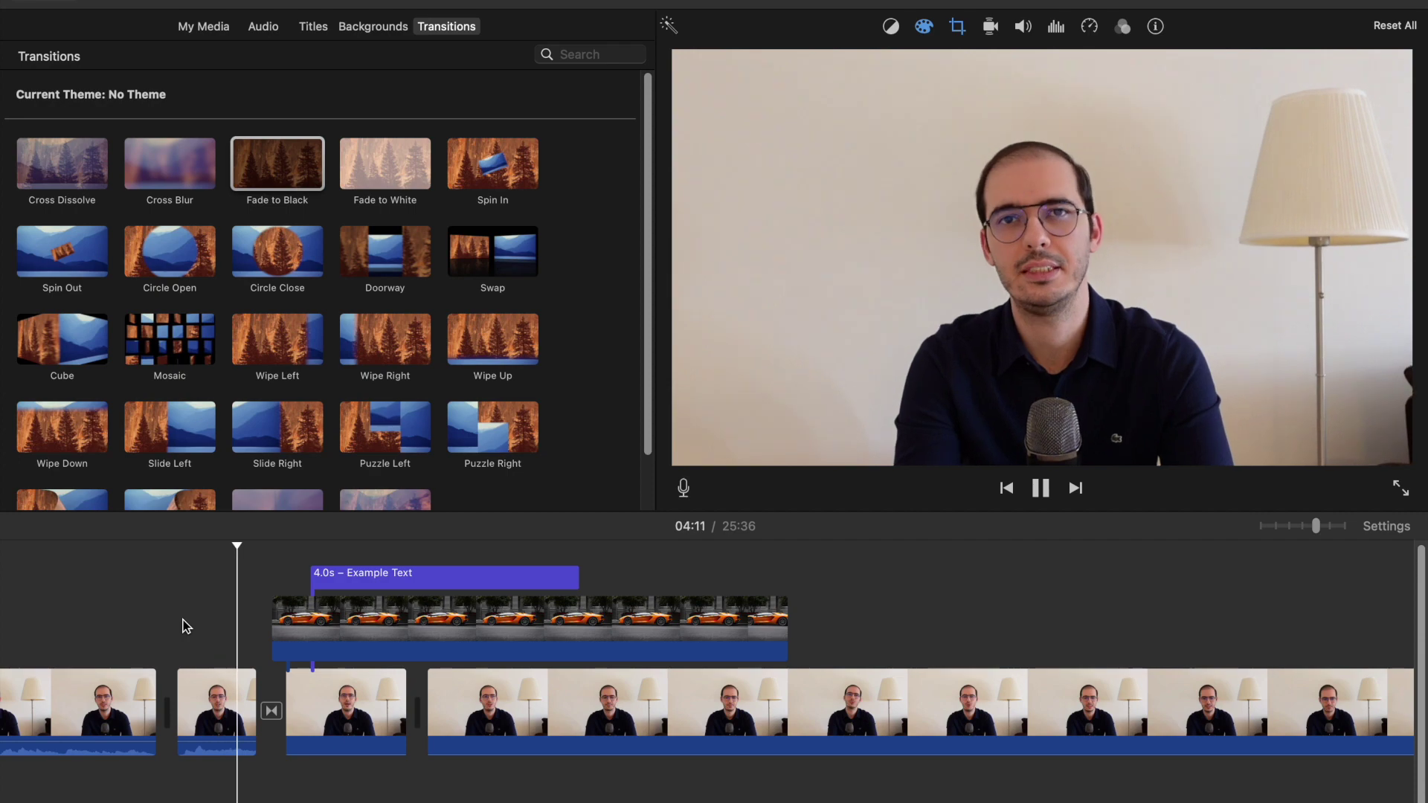
pyautogui.press('space')
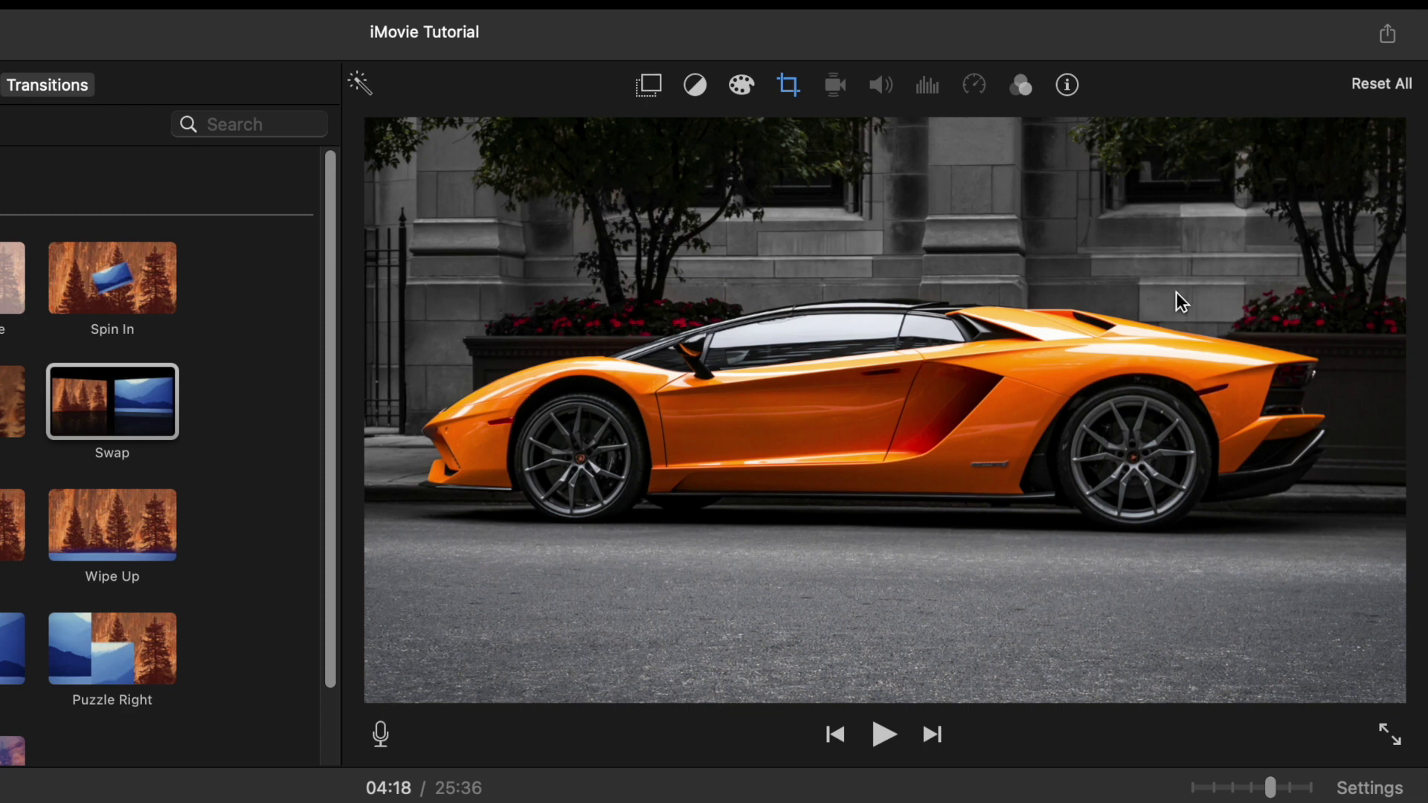
# Open the file export settings for the project and set the export title to "Title of Your Footage"
pyautogui.click(1388, 35)
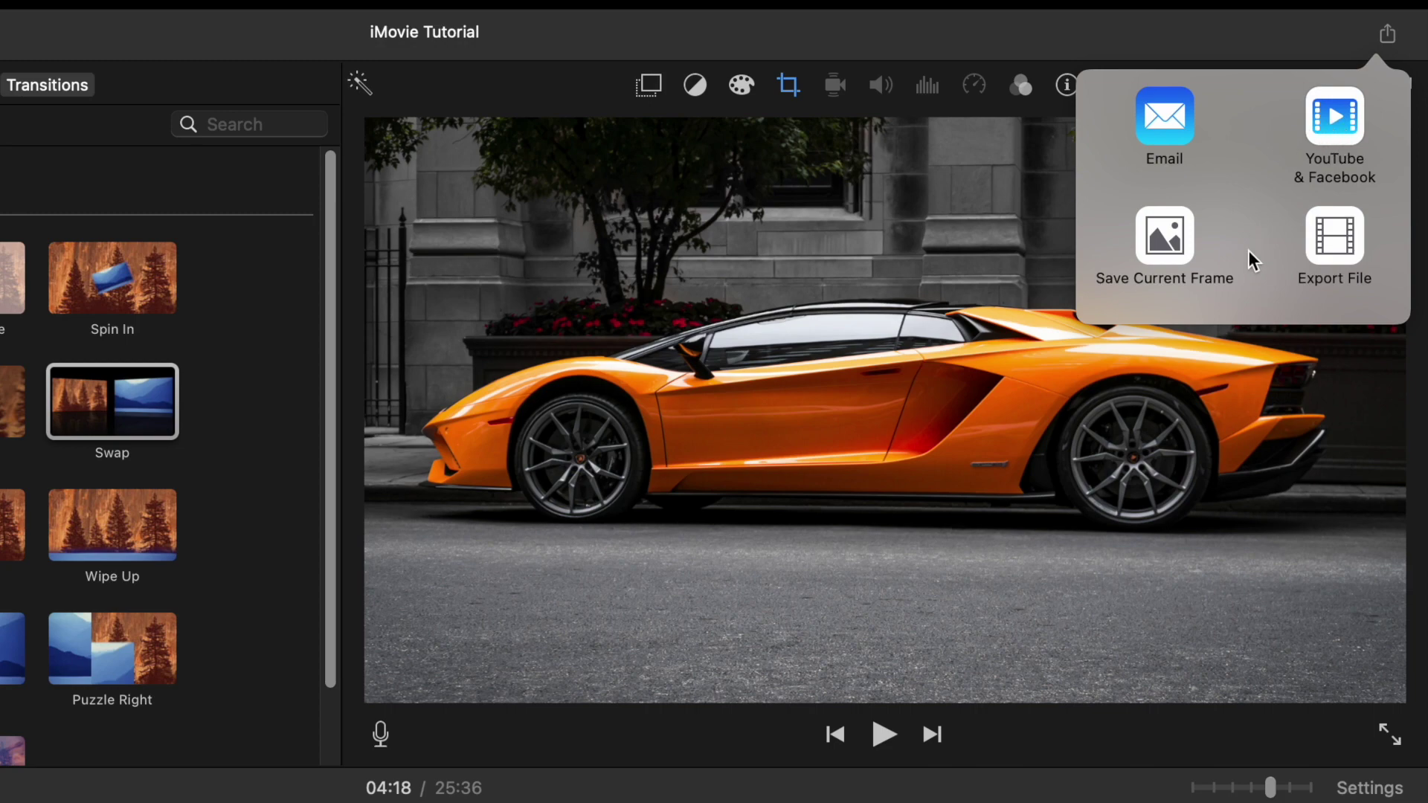
pyautogui.click(1338, 250)
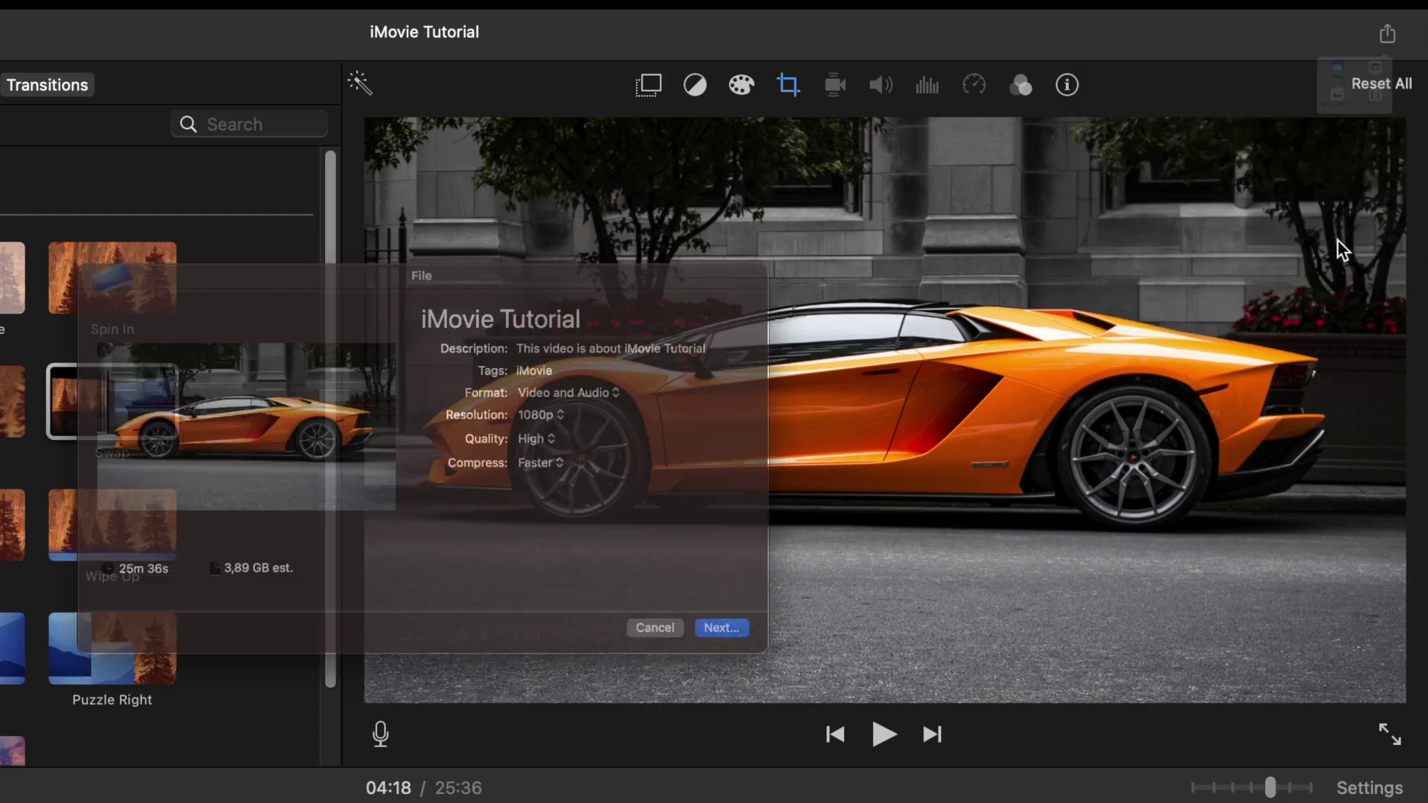
pyautogui.click(692, 231)
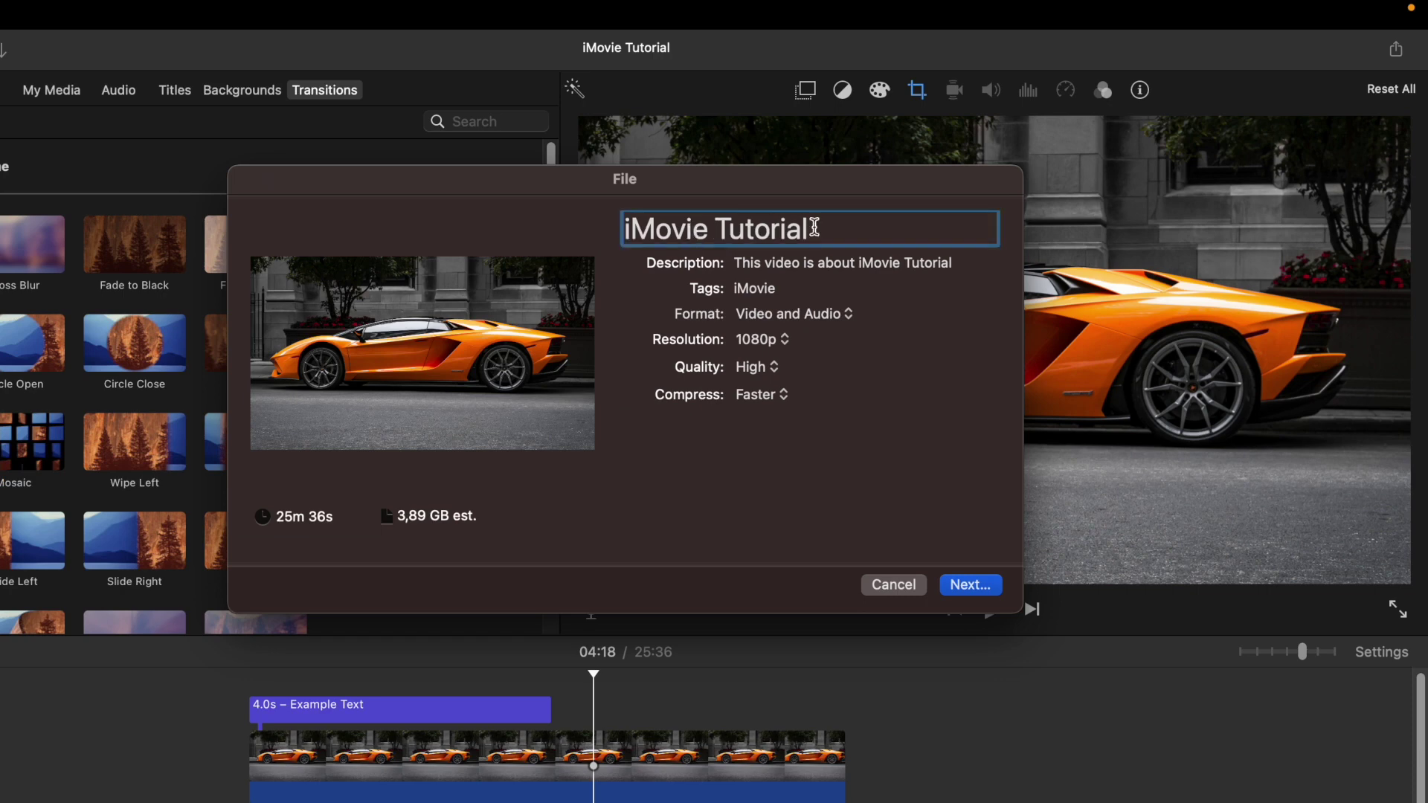
pyautogui.moveTo(825, 228); pyautogui.dragTo(622, 229)
pyautogui.write('Title of Your ')
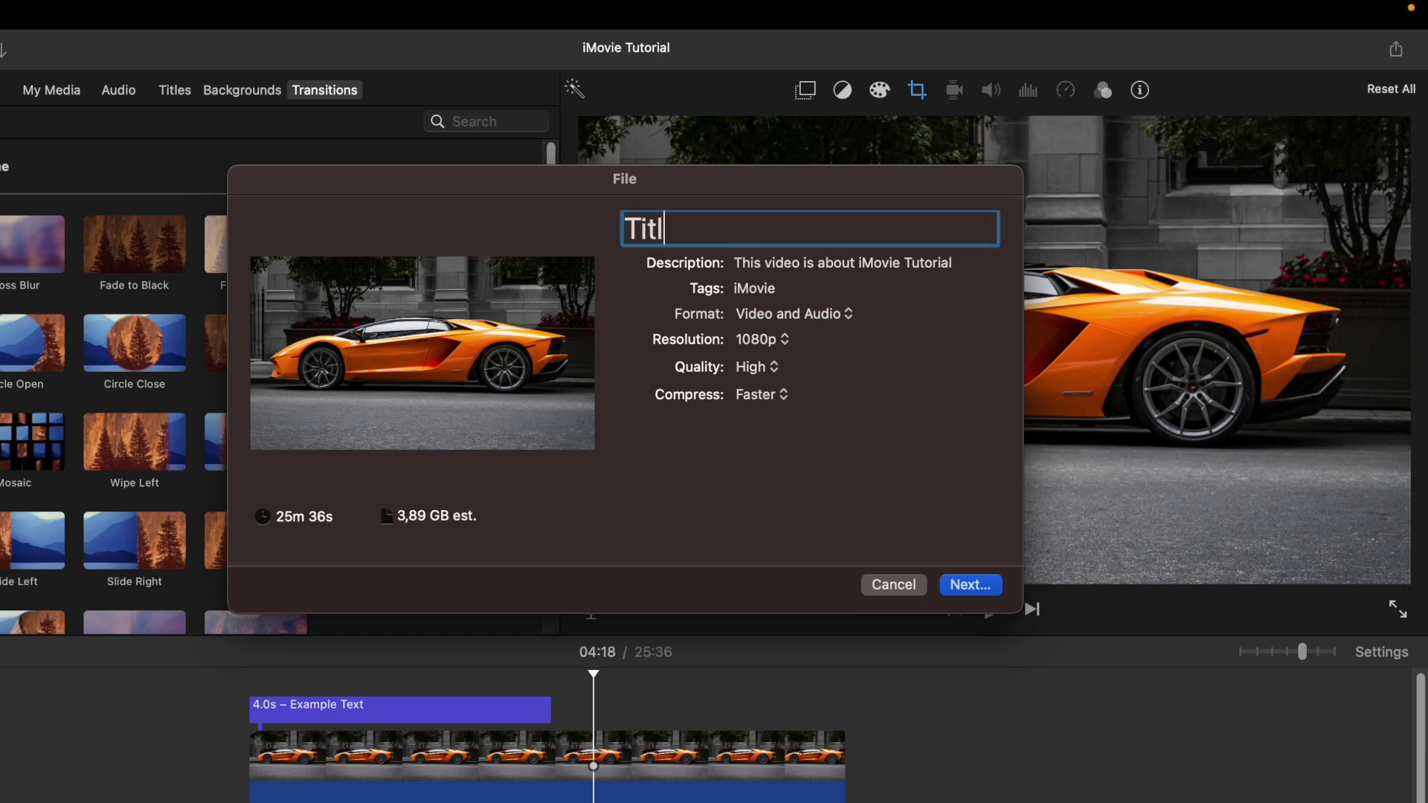
pyautogui.write('Footage')
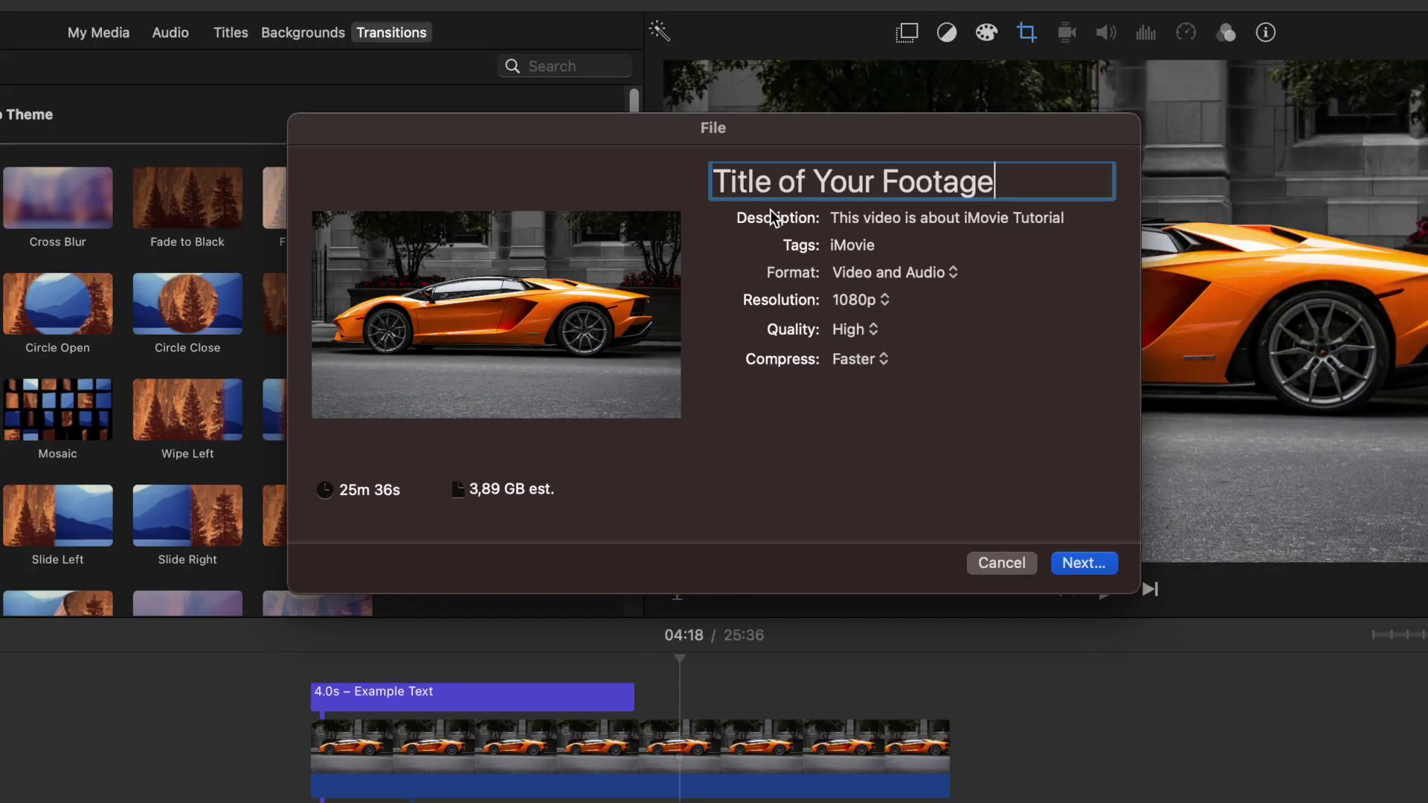
pyautogui.click(898, 215)
pyautogui.click(905, 242)
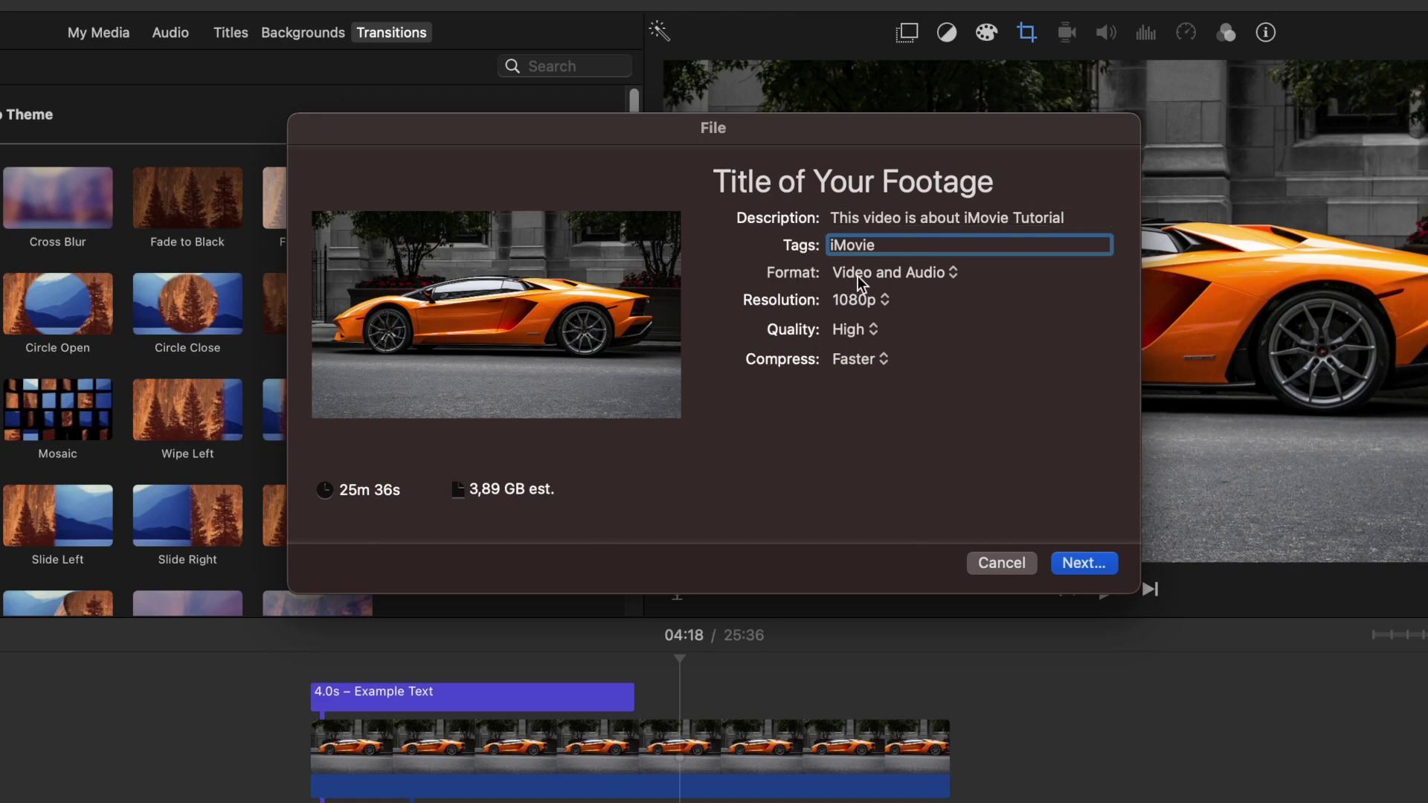
# Try the Audio Only export format, return to Video and Audio, and view the available resolutions
pyautogui.click(912, 275)
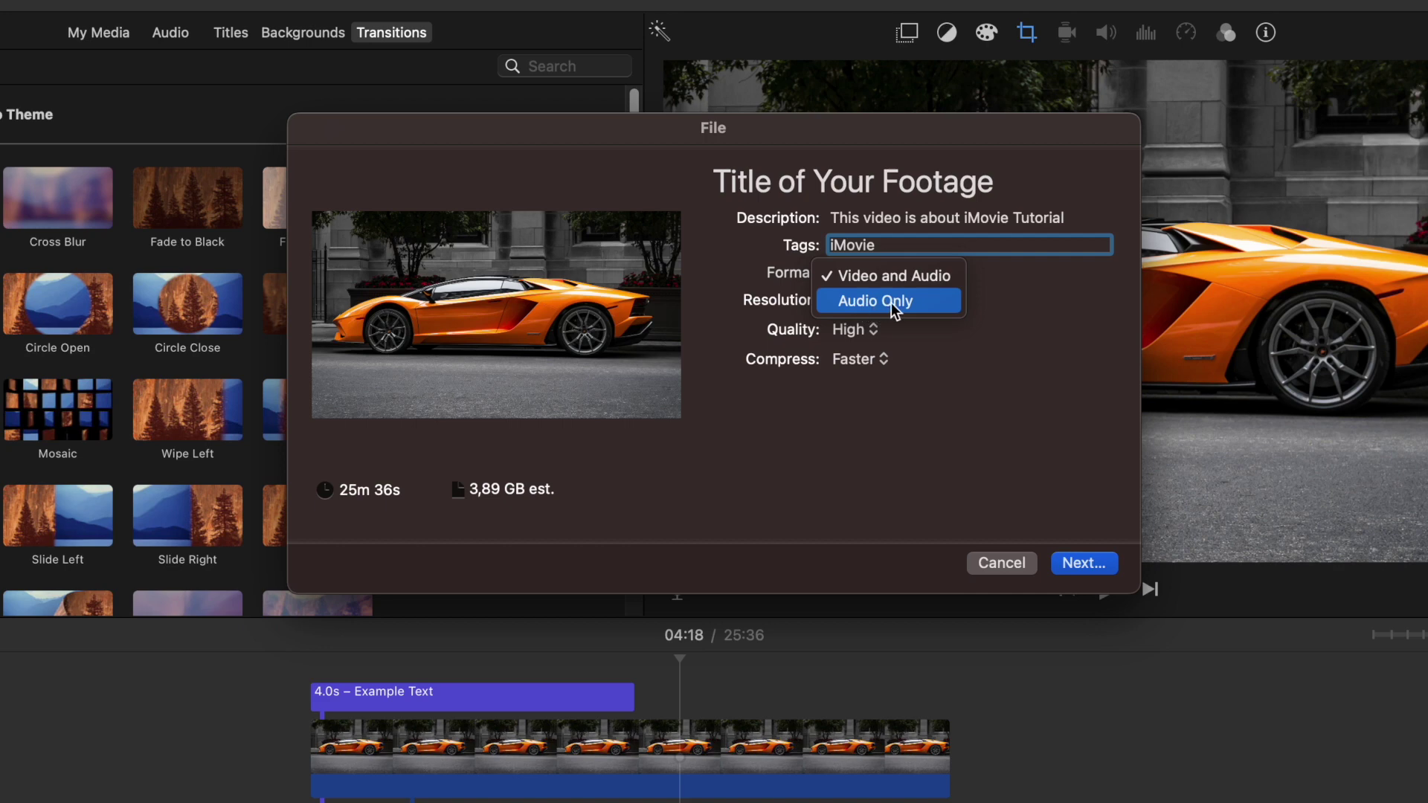
pyautogui.click(892, 303)
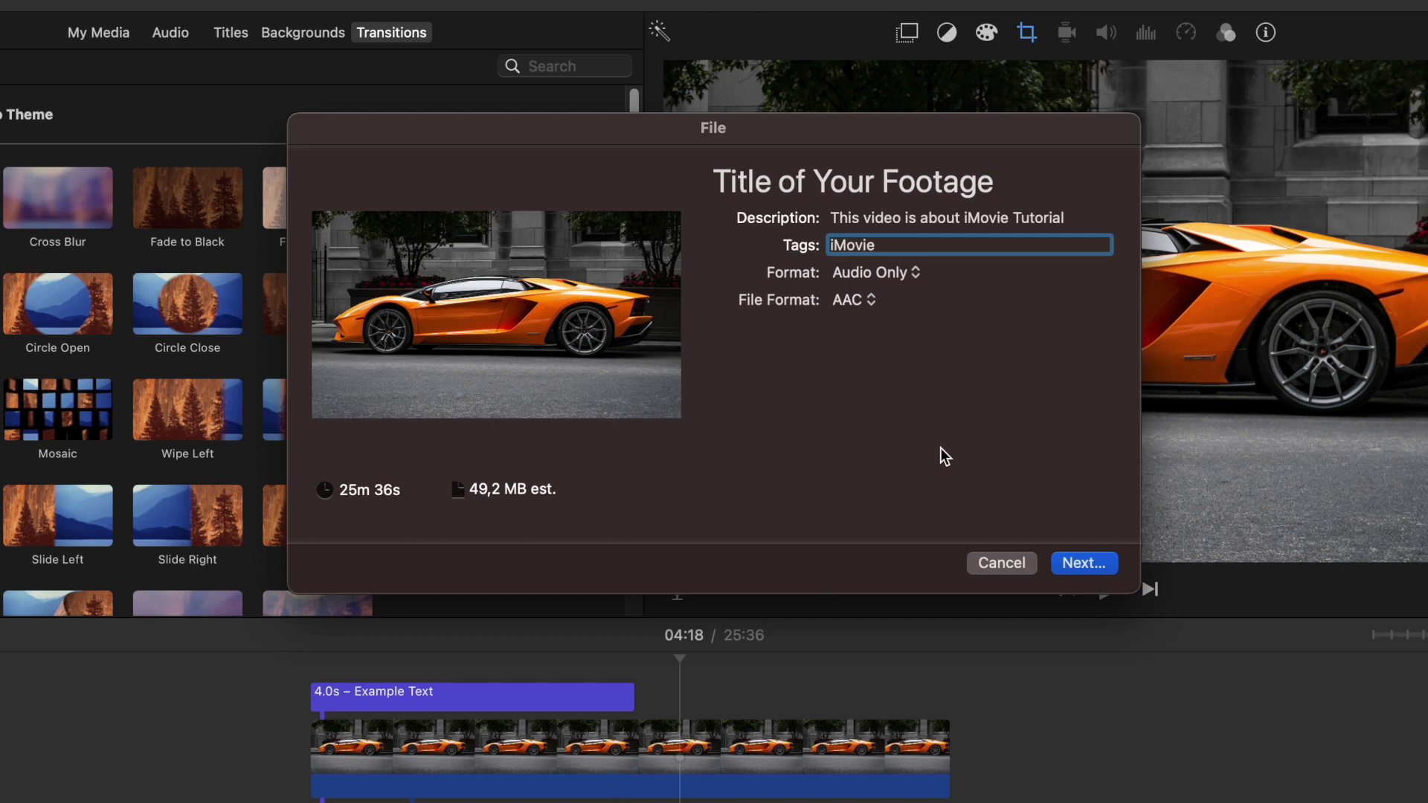
pyautogui.click(897, 279)
pyautogui.click(885, 253)
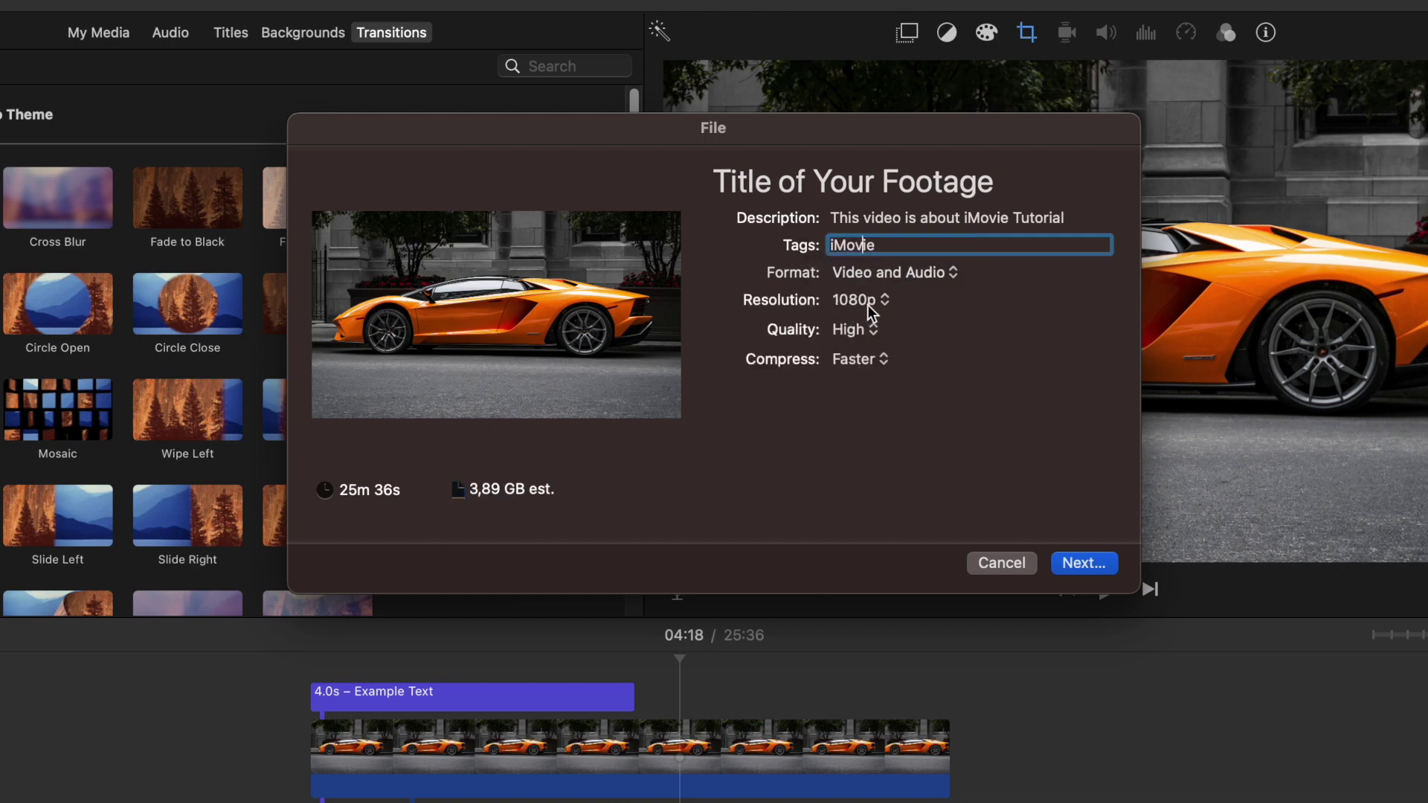
pyautogui.click(868, 305)
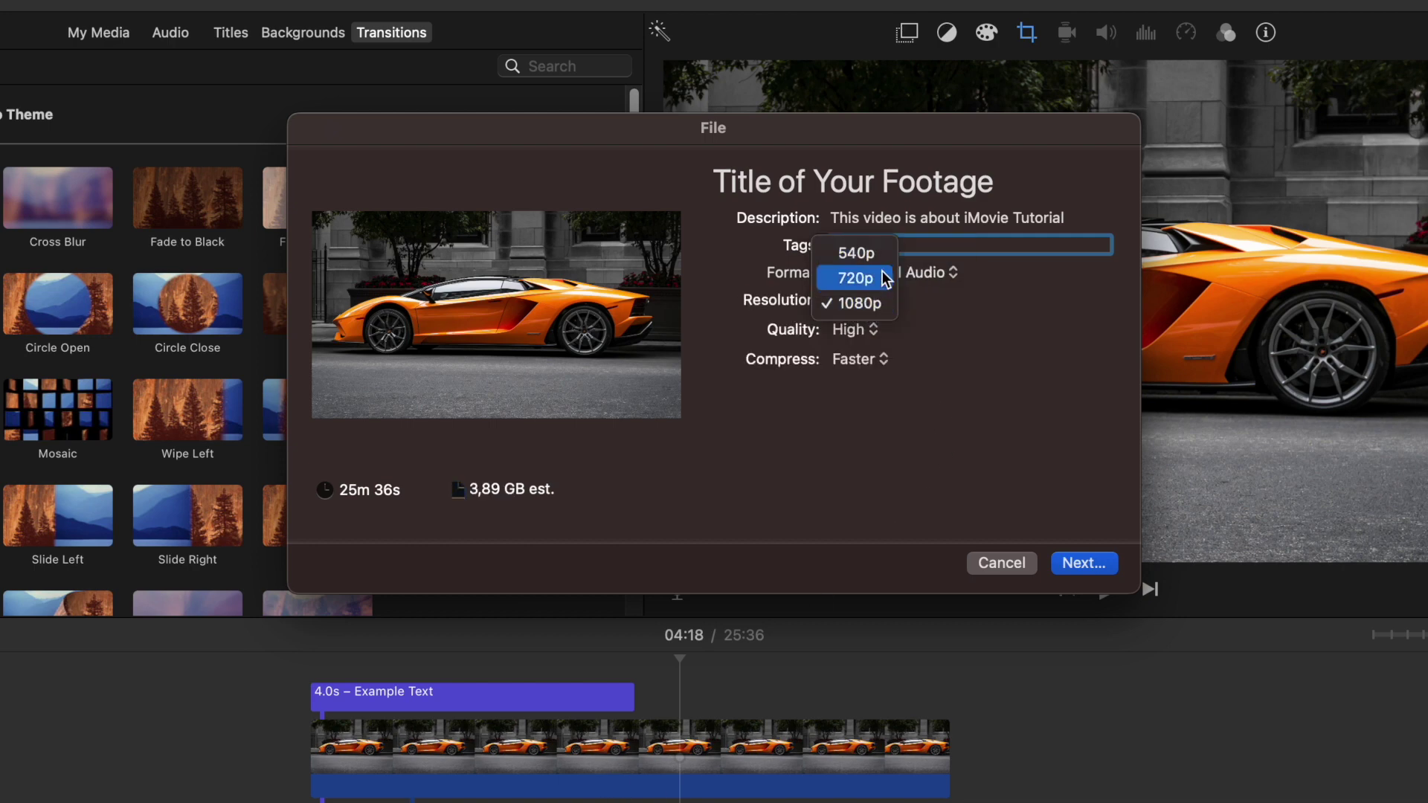
pyautogui.click(783, 310)
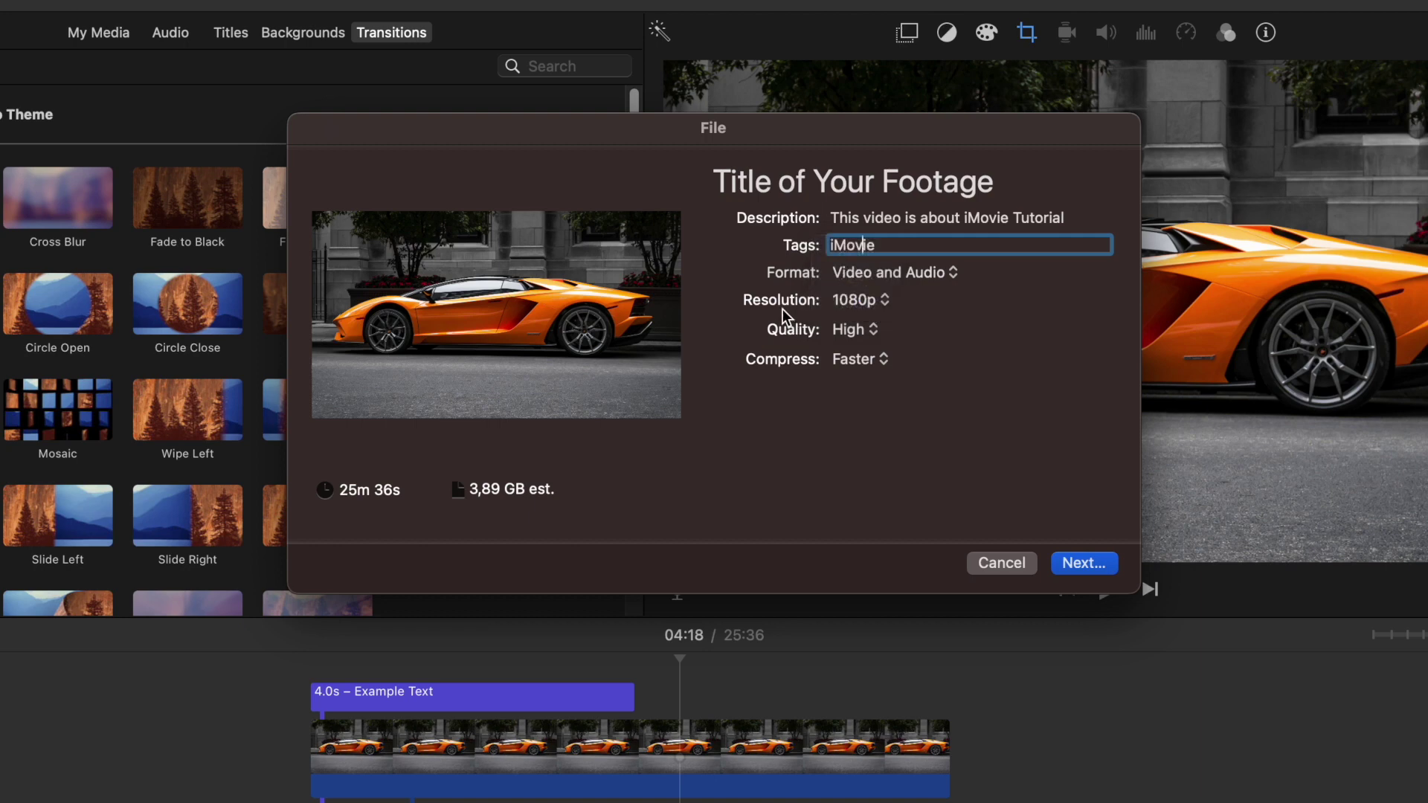
# Review the export quality options and try Best (ProRes), then set the quality back to High
pyautogui.click(863, 332)
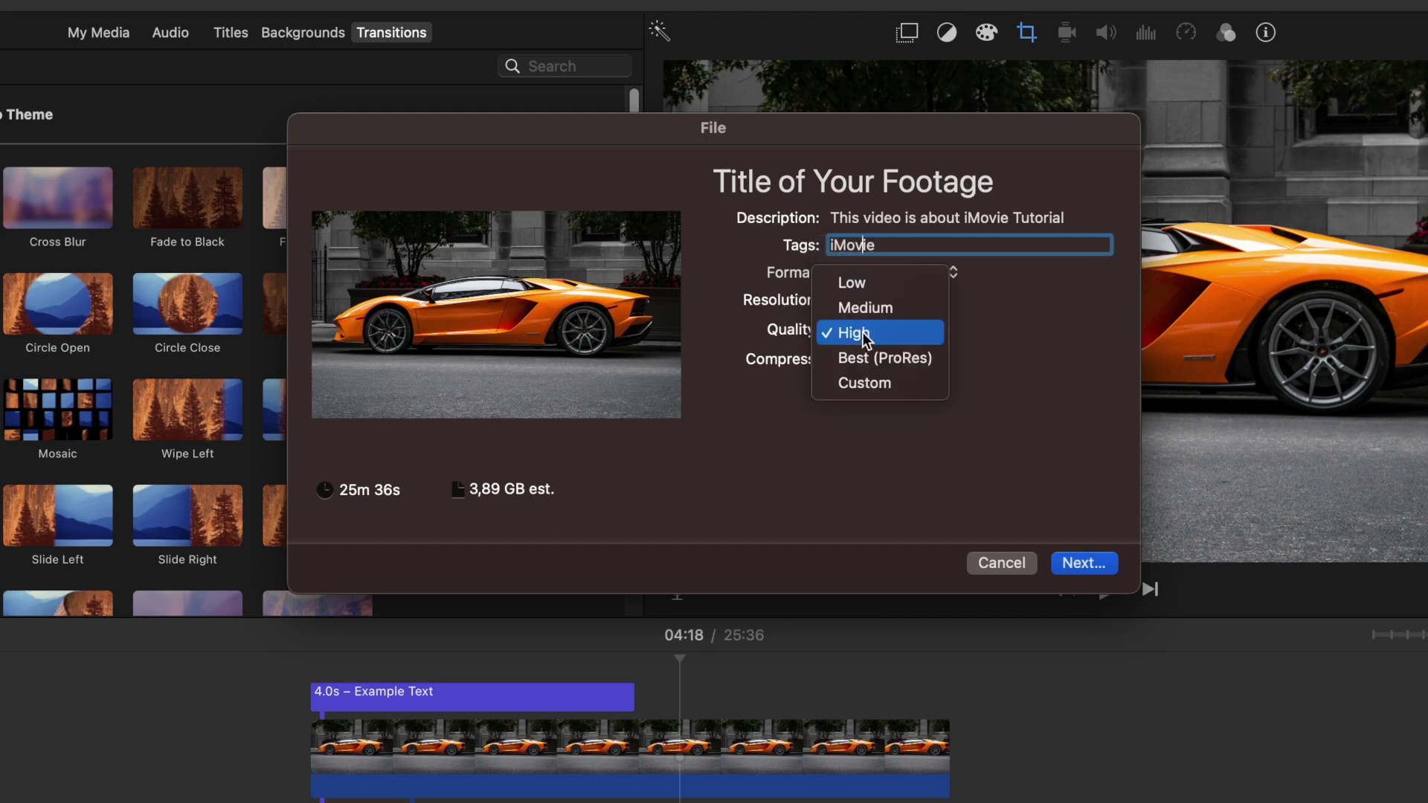
pyautogui.click(881, 332)
pyautogui.click(863, 329)
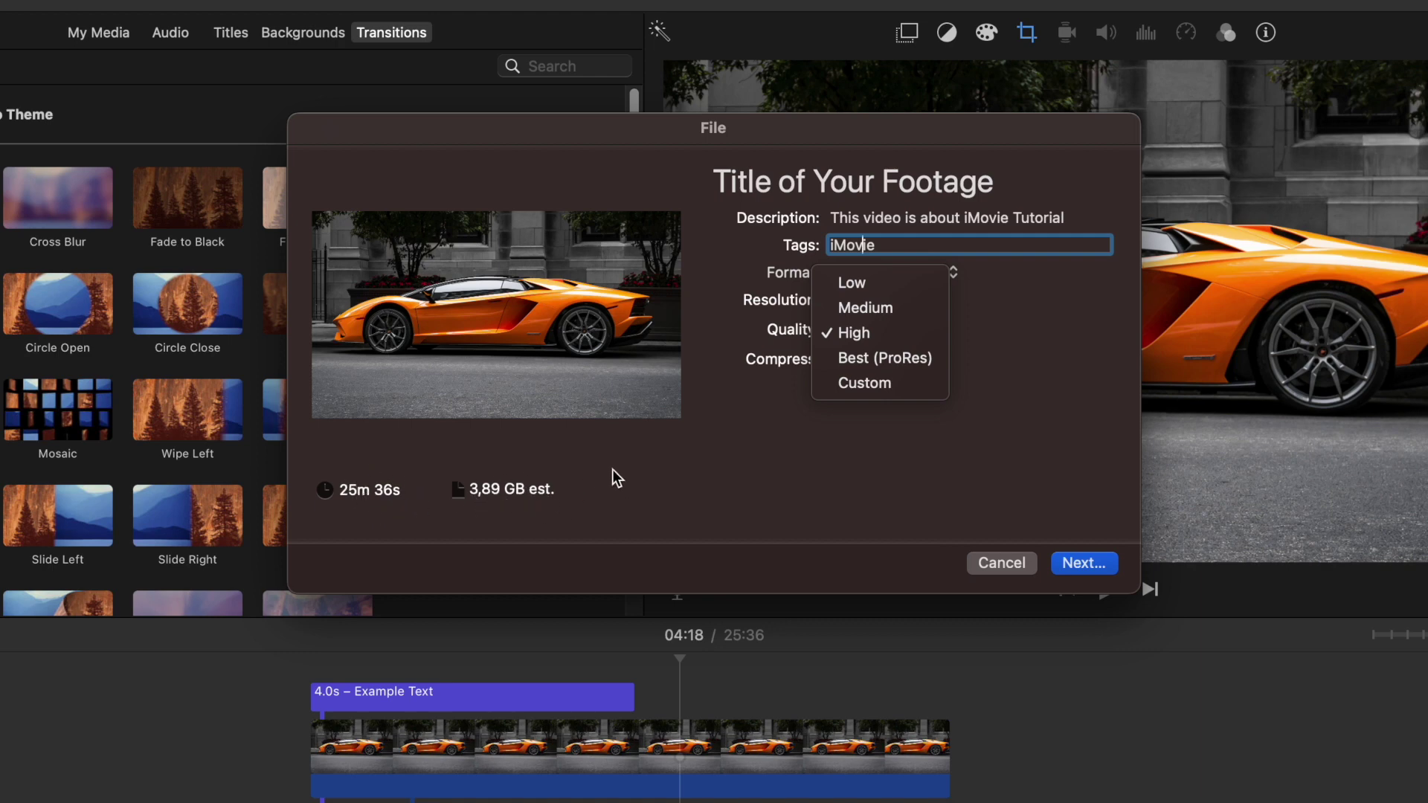
pyautogui.click(876, 360)
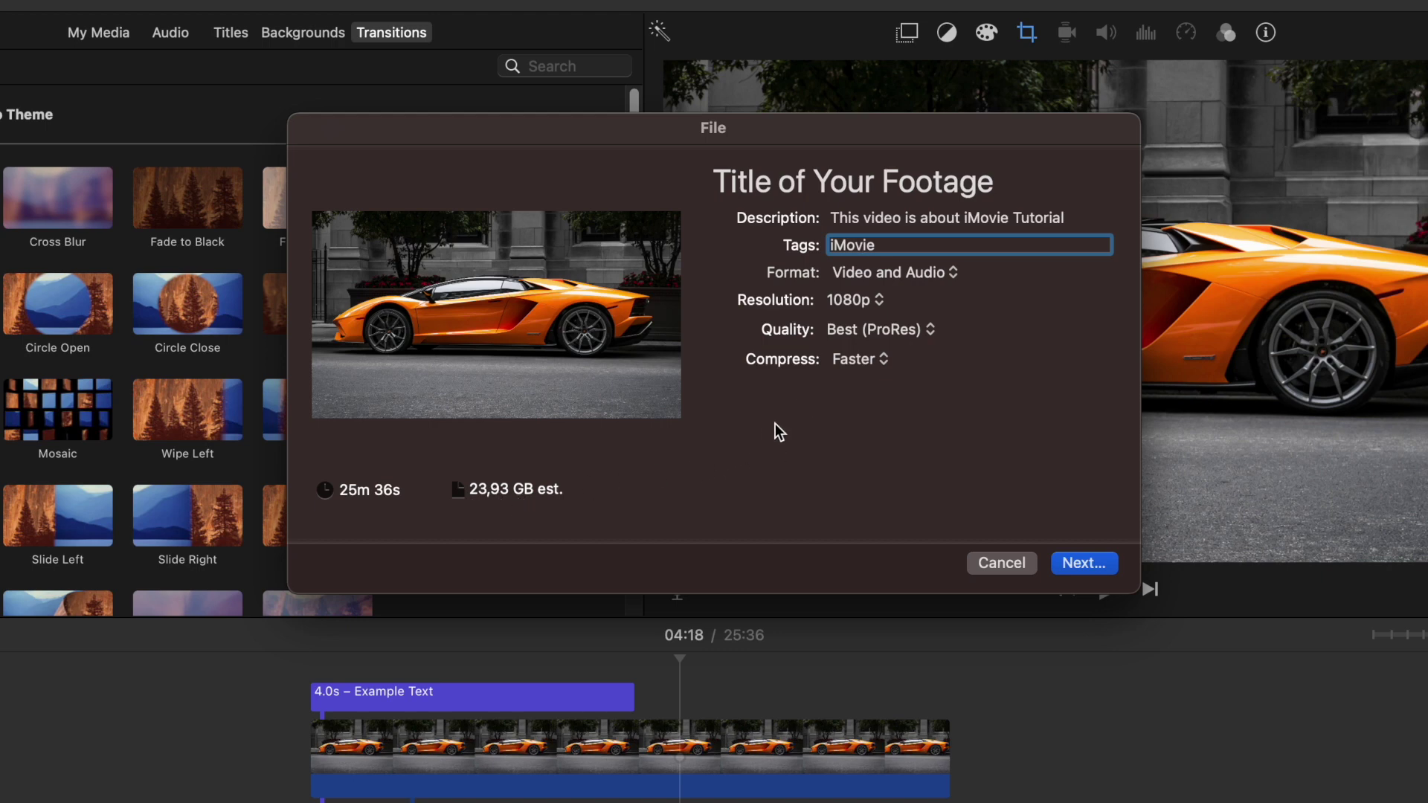
pyautogui.click(902, 330)
pyautogui.click(852, 305)
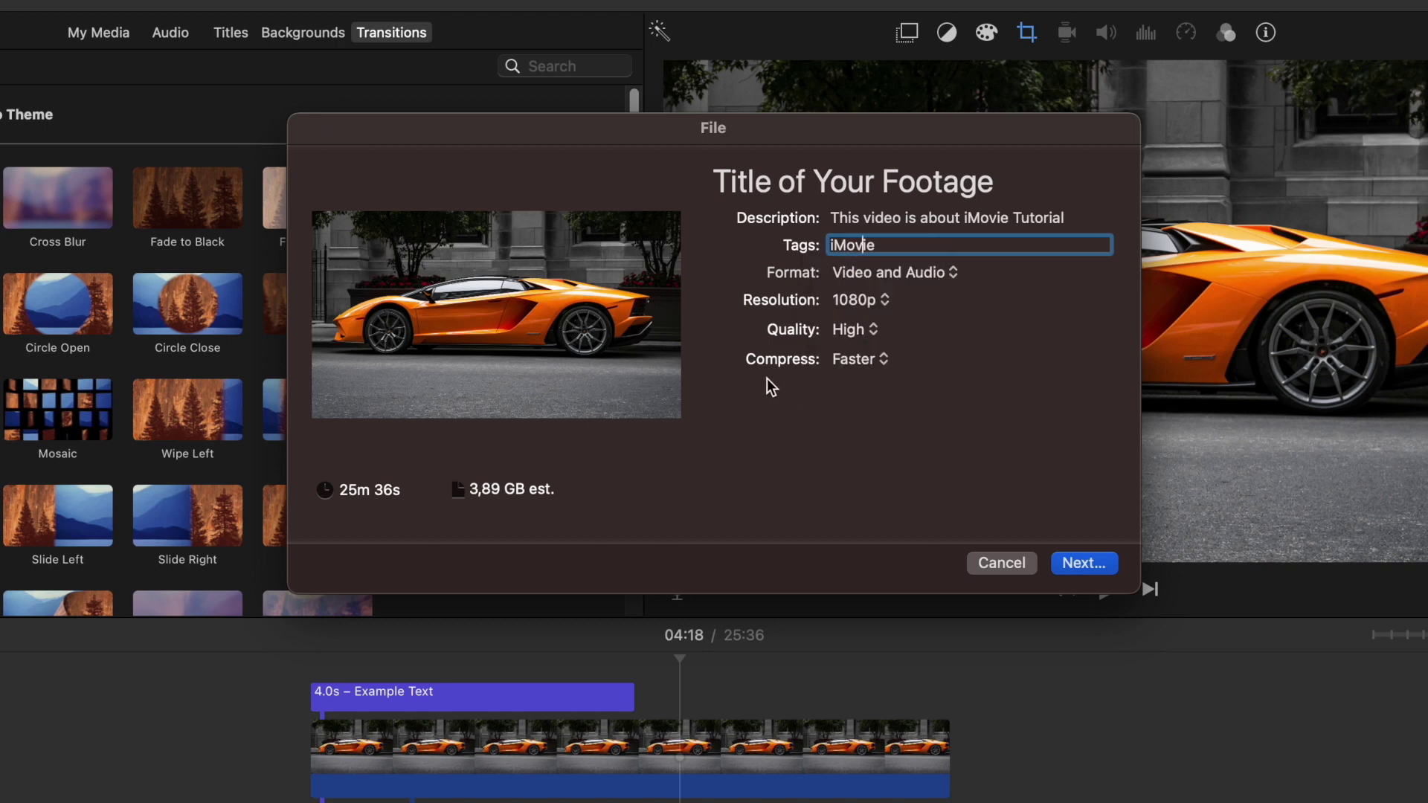
# Try the Better Quality compression option for the export, then set compression back to Faster
pyautogui.click(863, 364)
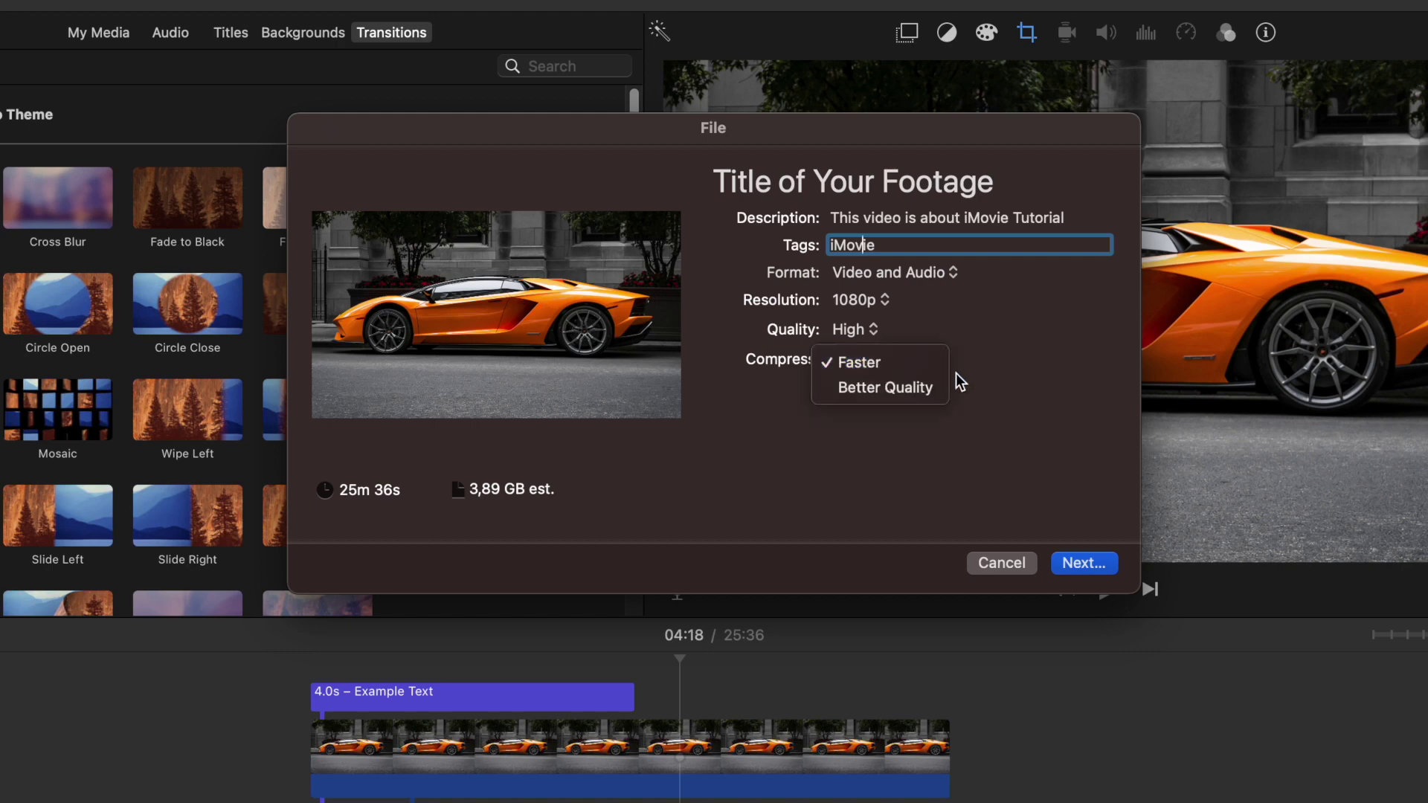
pyautogui.click(873, 389)
pyautogui.click(882, 360)
pyautogui.click(867, 338)
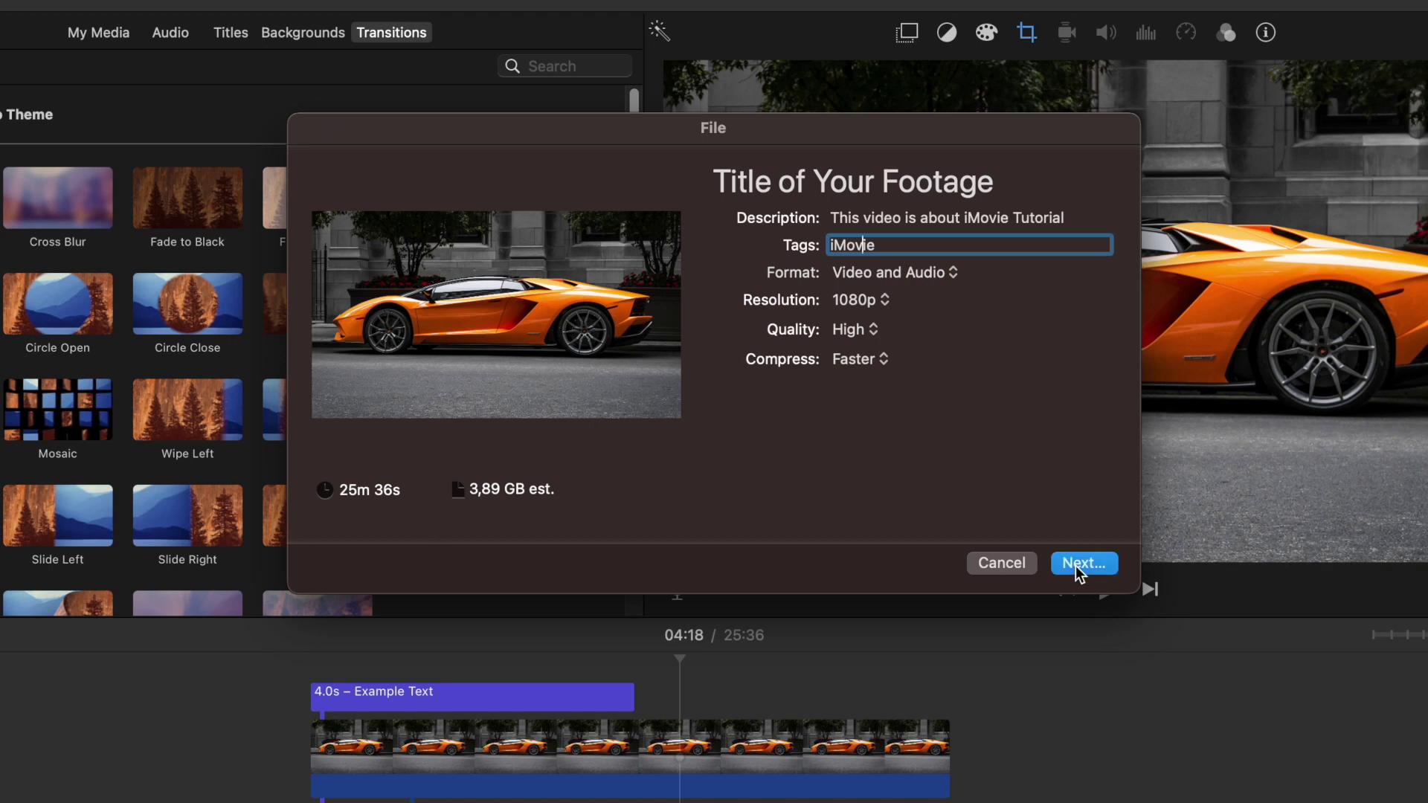
# Start exporting the video to the Desktop as "Title of Your Footage", then view the export progress and cancel it
pyautogui.click(1076, 565)
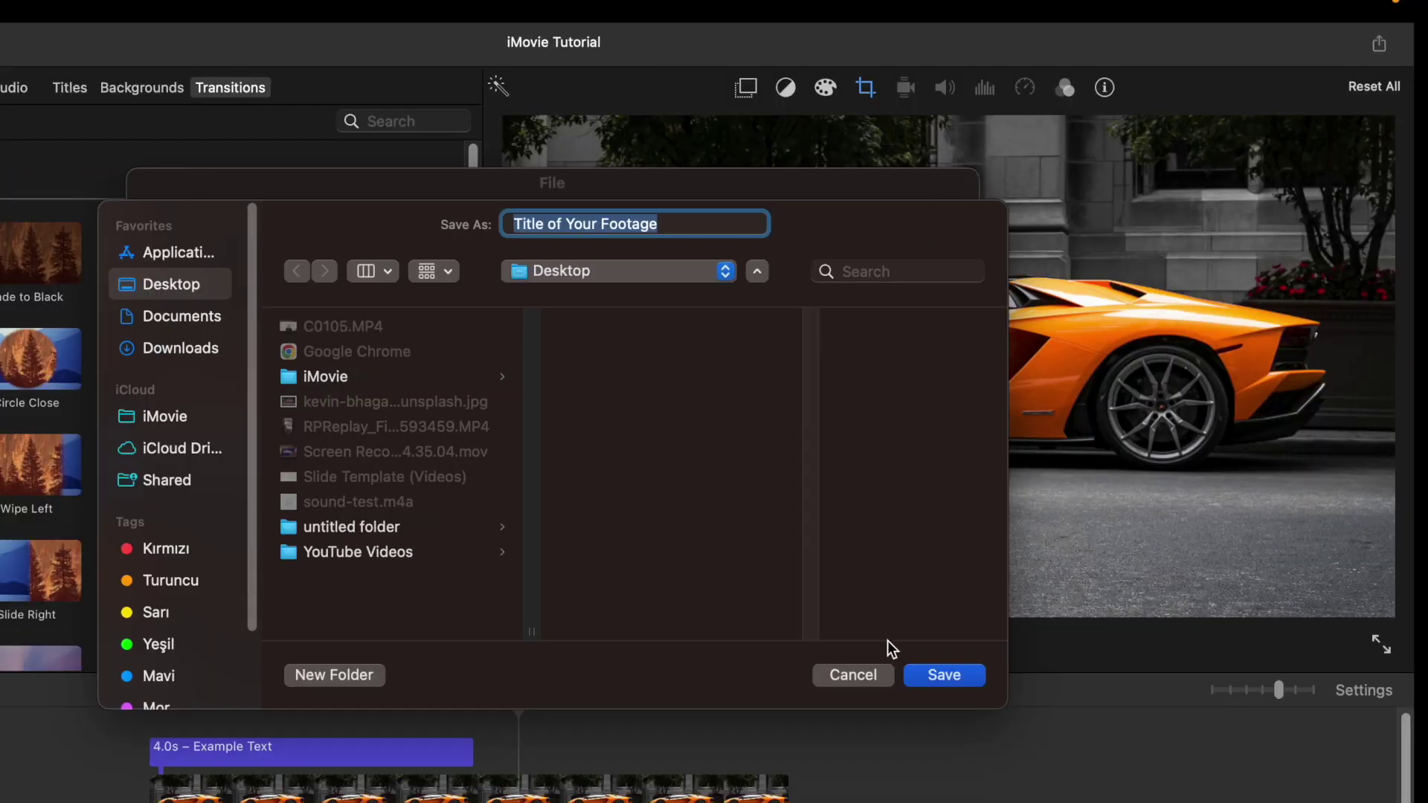
pyautogui.click(1106, 619)
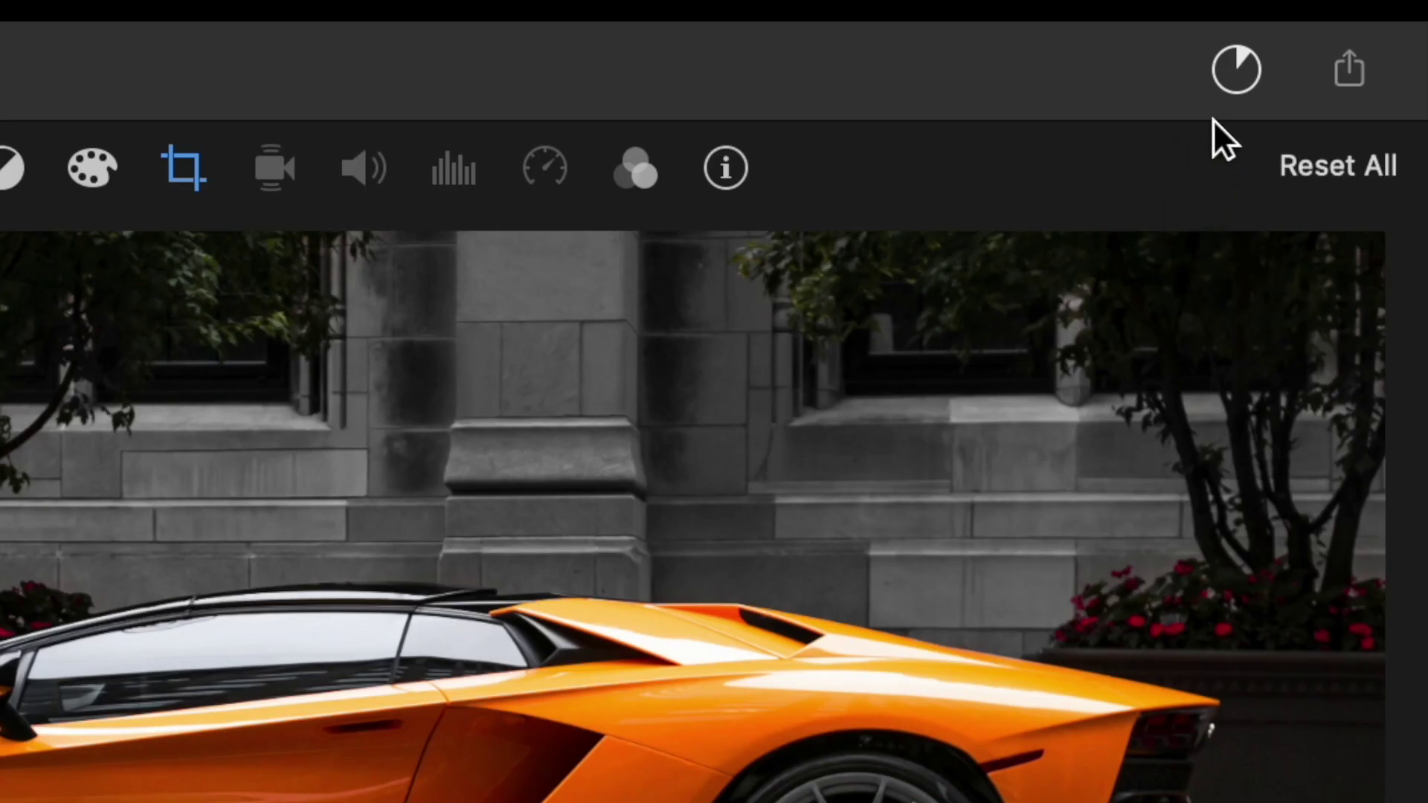
pyautogui.click(1237, 81)
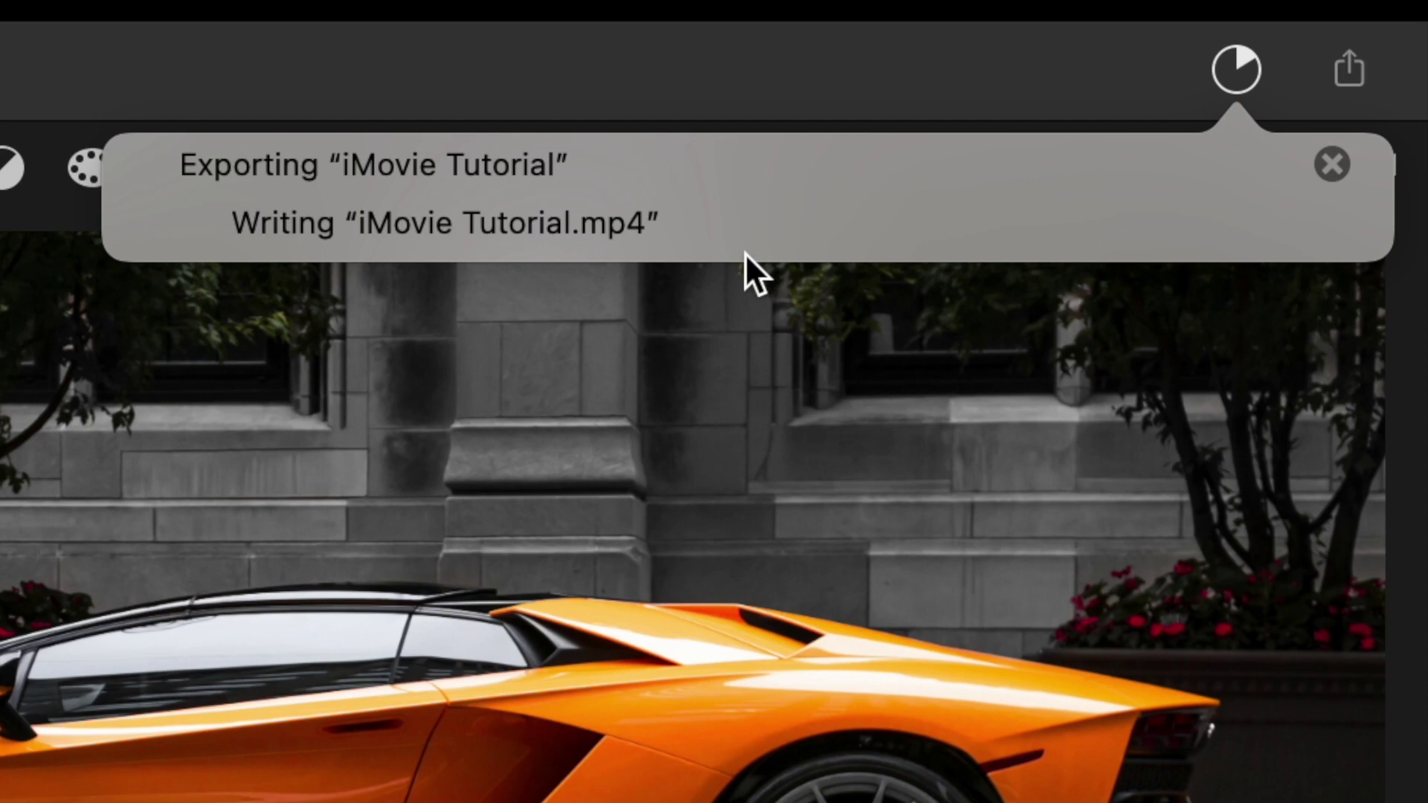
pyautogui.click(1332, 165)
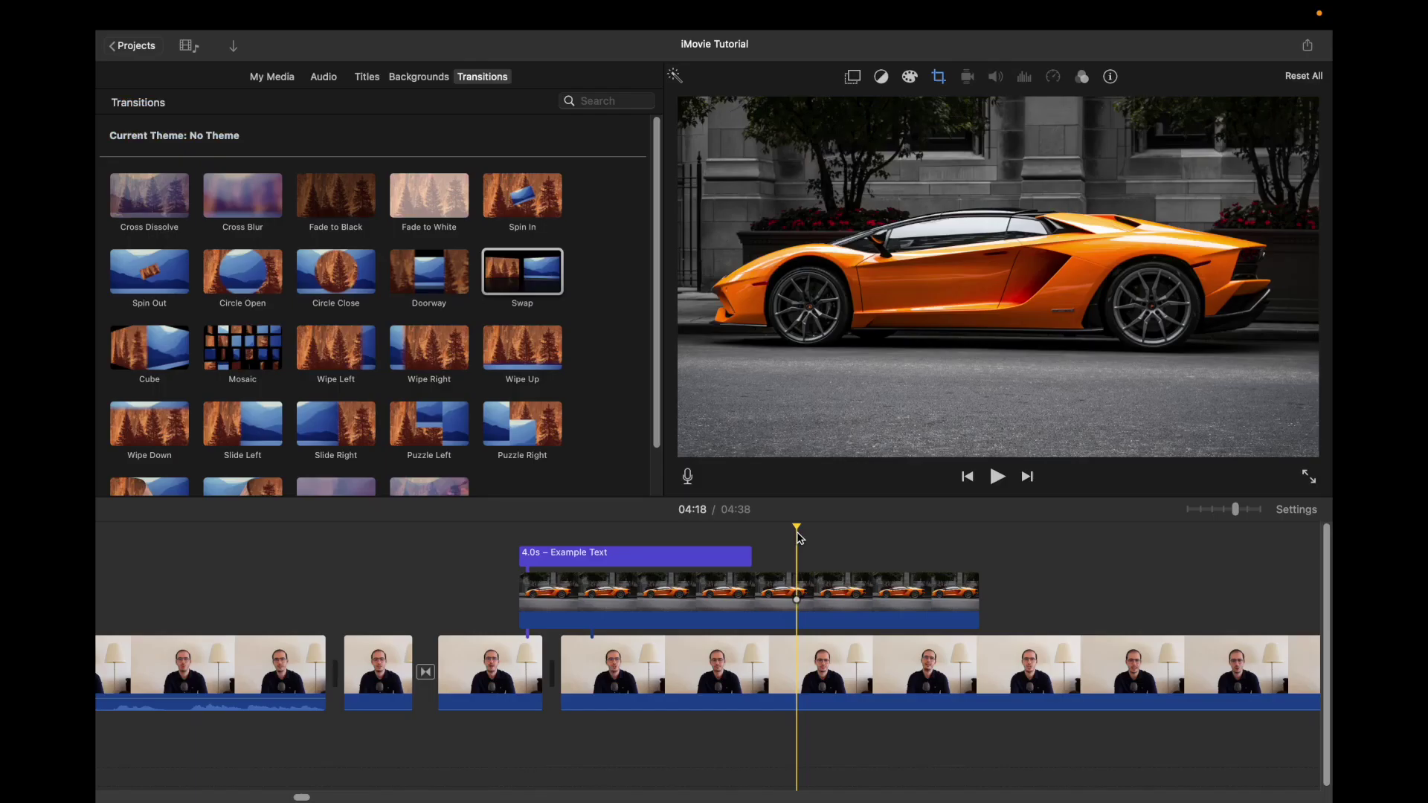